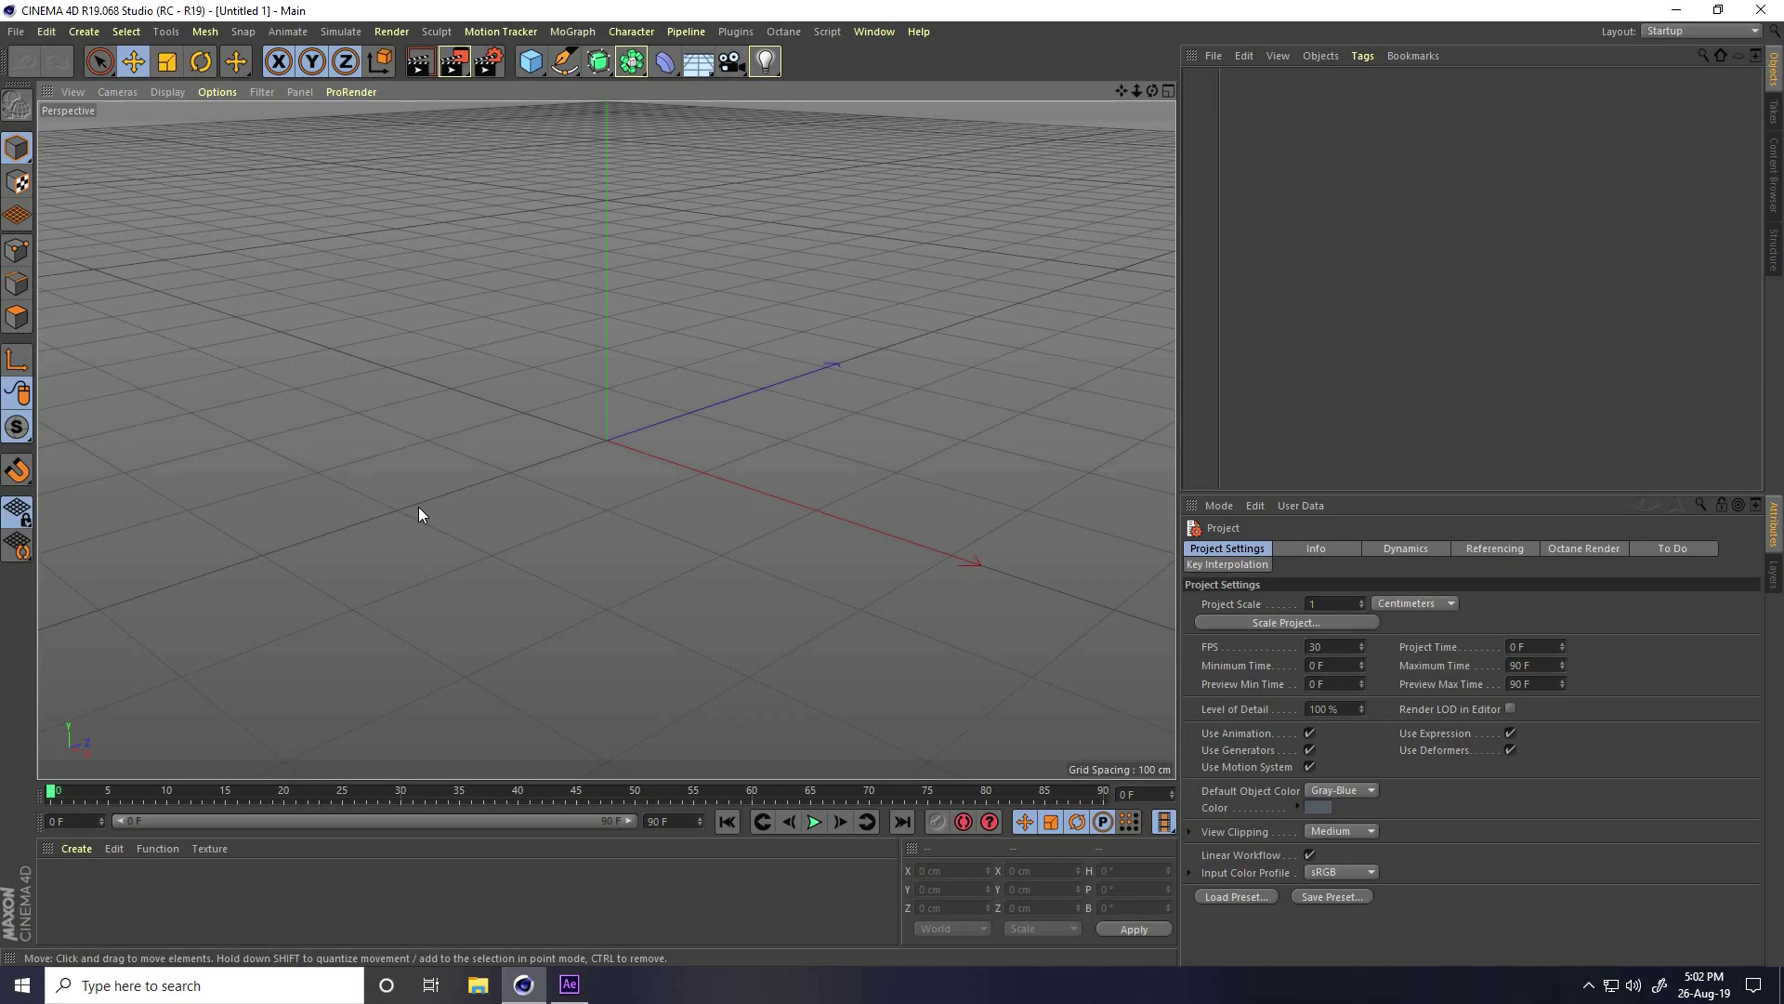
Add a Platonic primitive to the scene and set its radius to 0.3 cm
{"action": "left_click", "coordinate": [531, 62]}
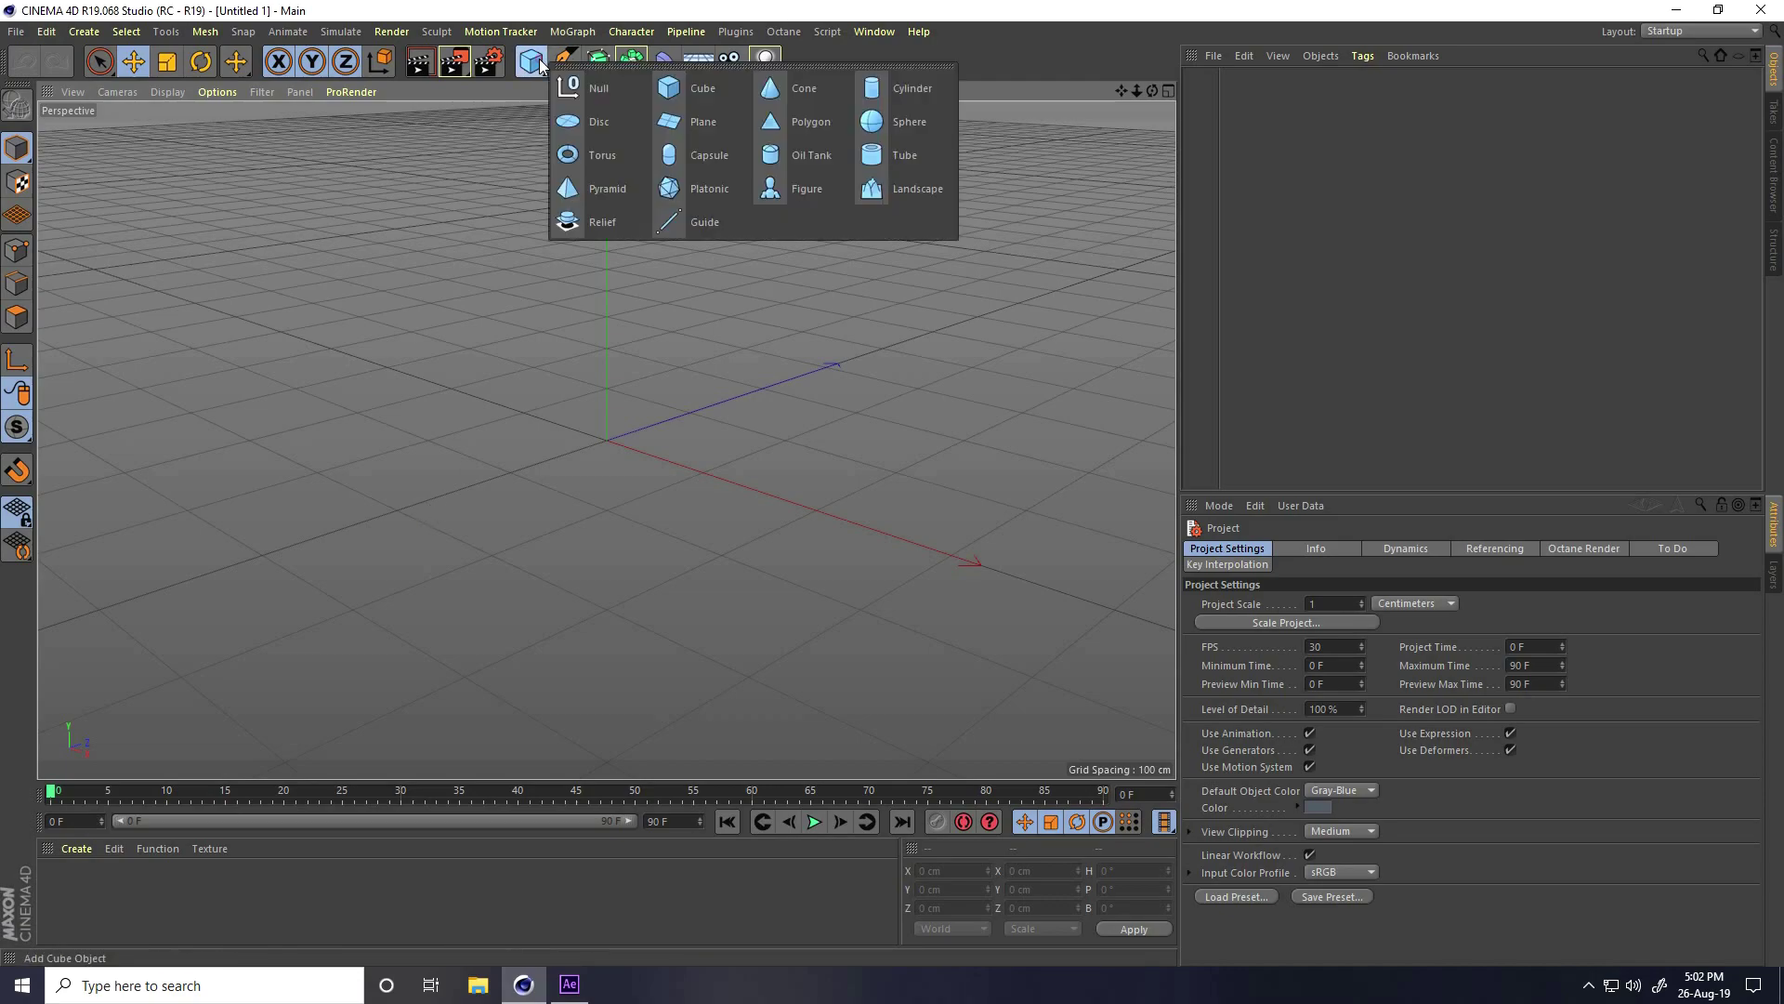
{"action": "left_click", "coordinate": [712, 193]}
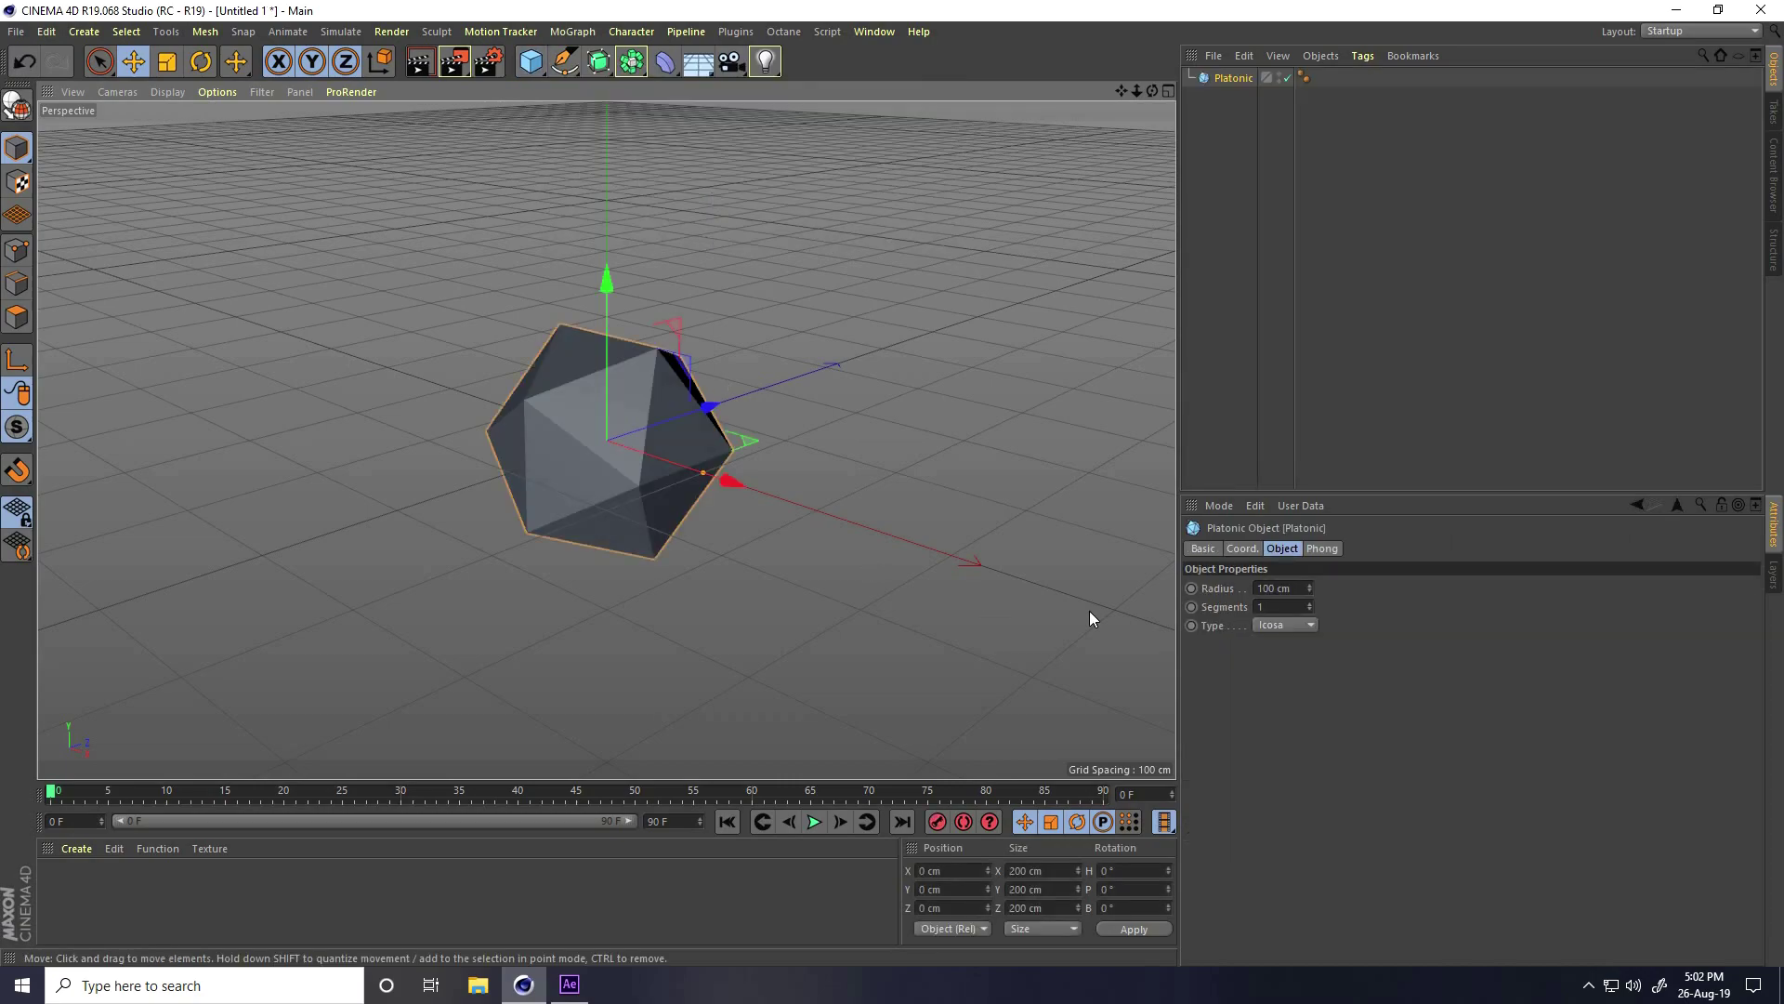
{"action": "left_click", "coordinate": [1300, 588]}
{"action": "type", "text": "0.3"}
{"action": "key", "text": "Return"}
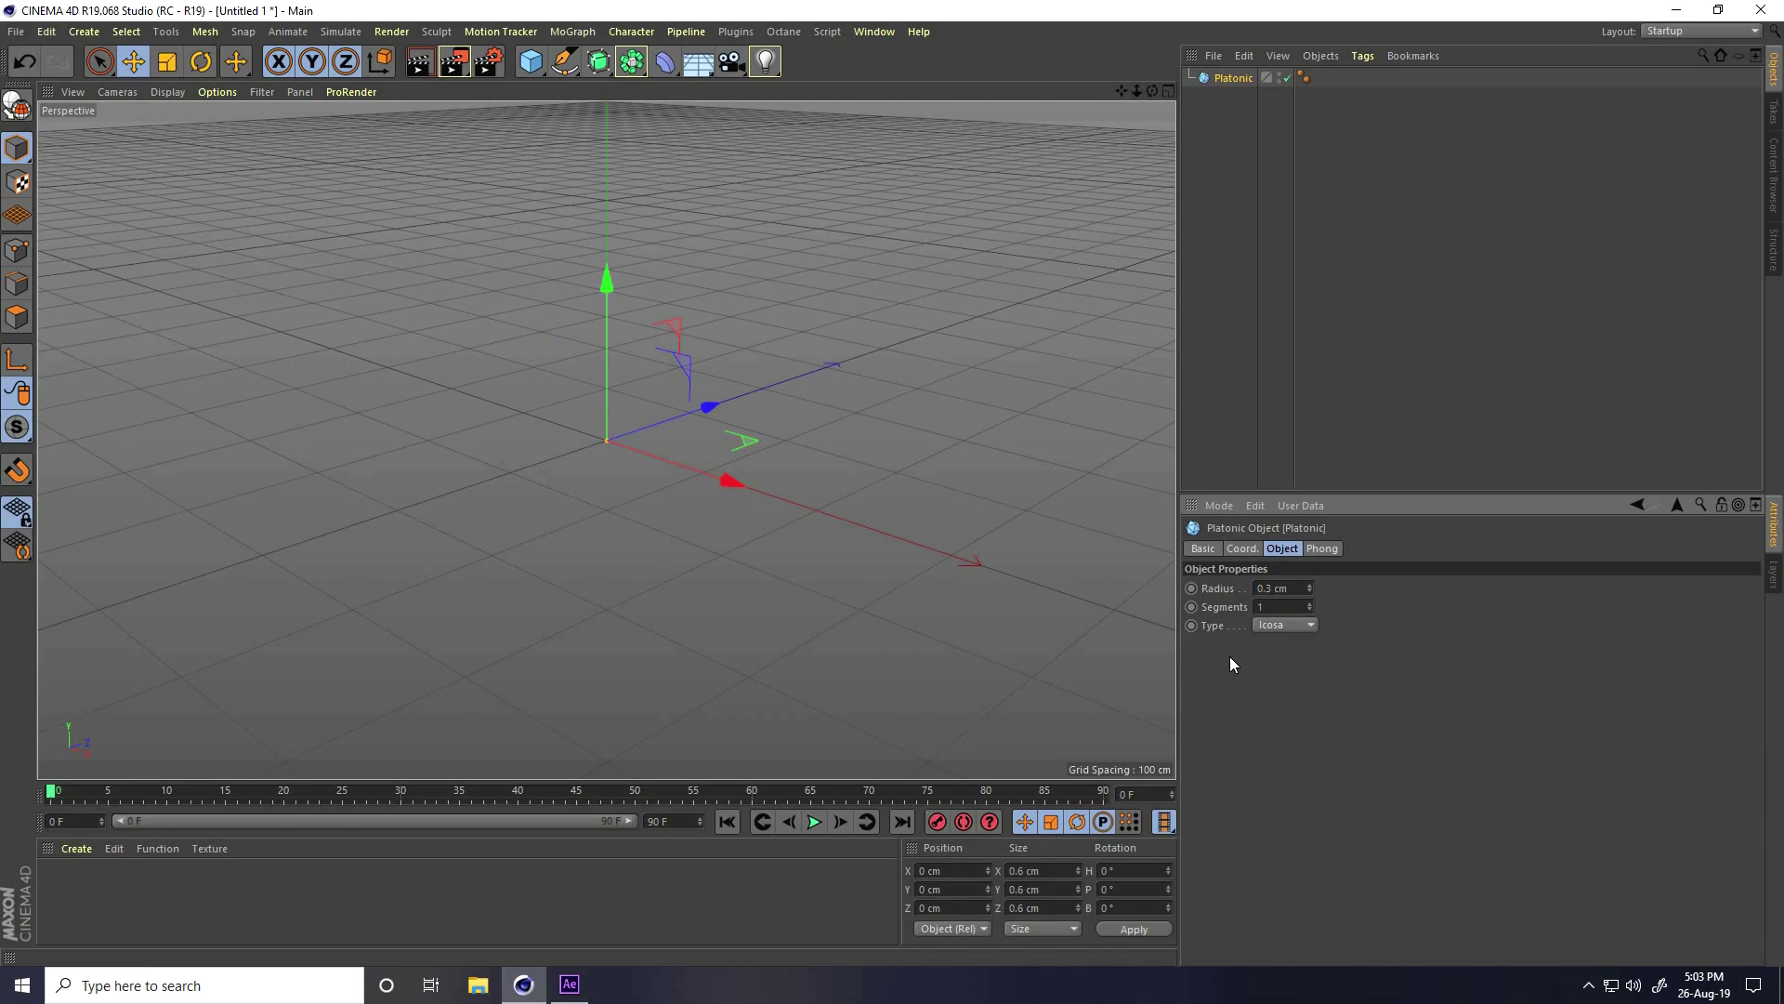
{"action": "scroll", "coordinate": [621, 440], "scroll_direction": "down", "scroll_amount": 10}
{"action": "scroll", "coordinate": [777, 378], "scroll_direction": "up", "scroll_amount": 10}
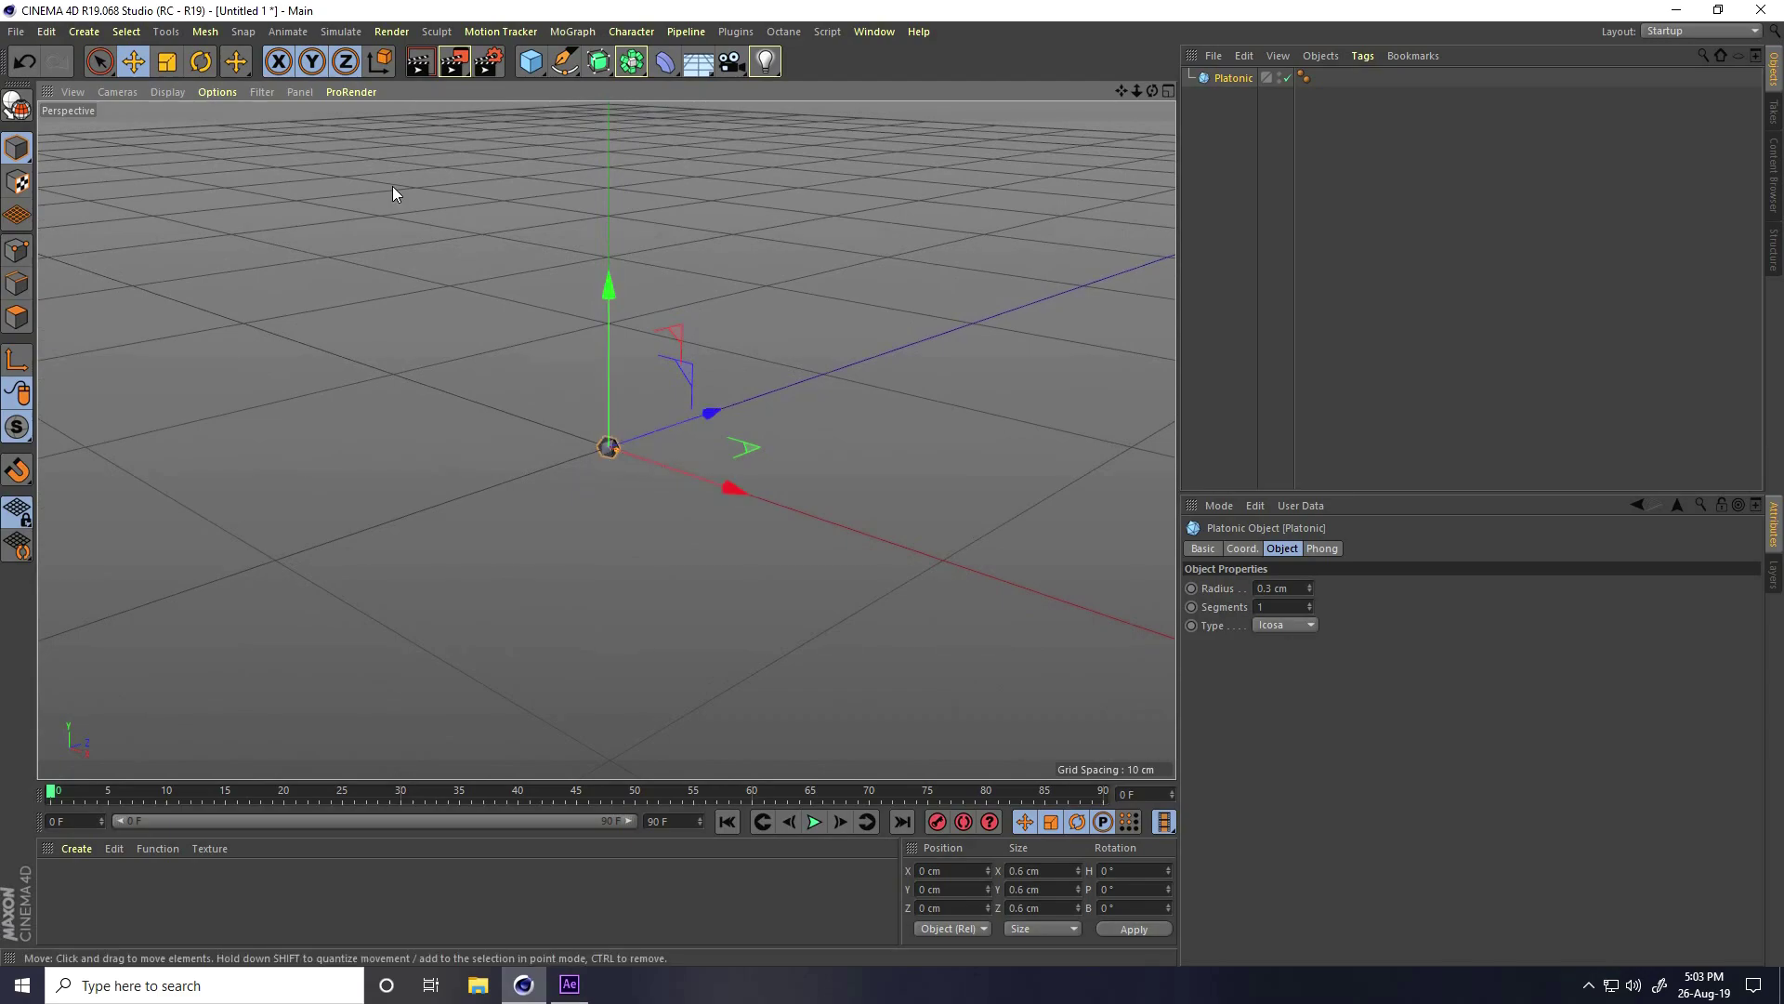
Add a particle emitter and set both its X-Size and Y-Size to 30 cm
{"action": "left_click", "coordinate": [340, 30]}
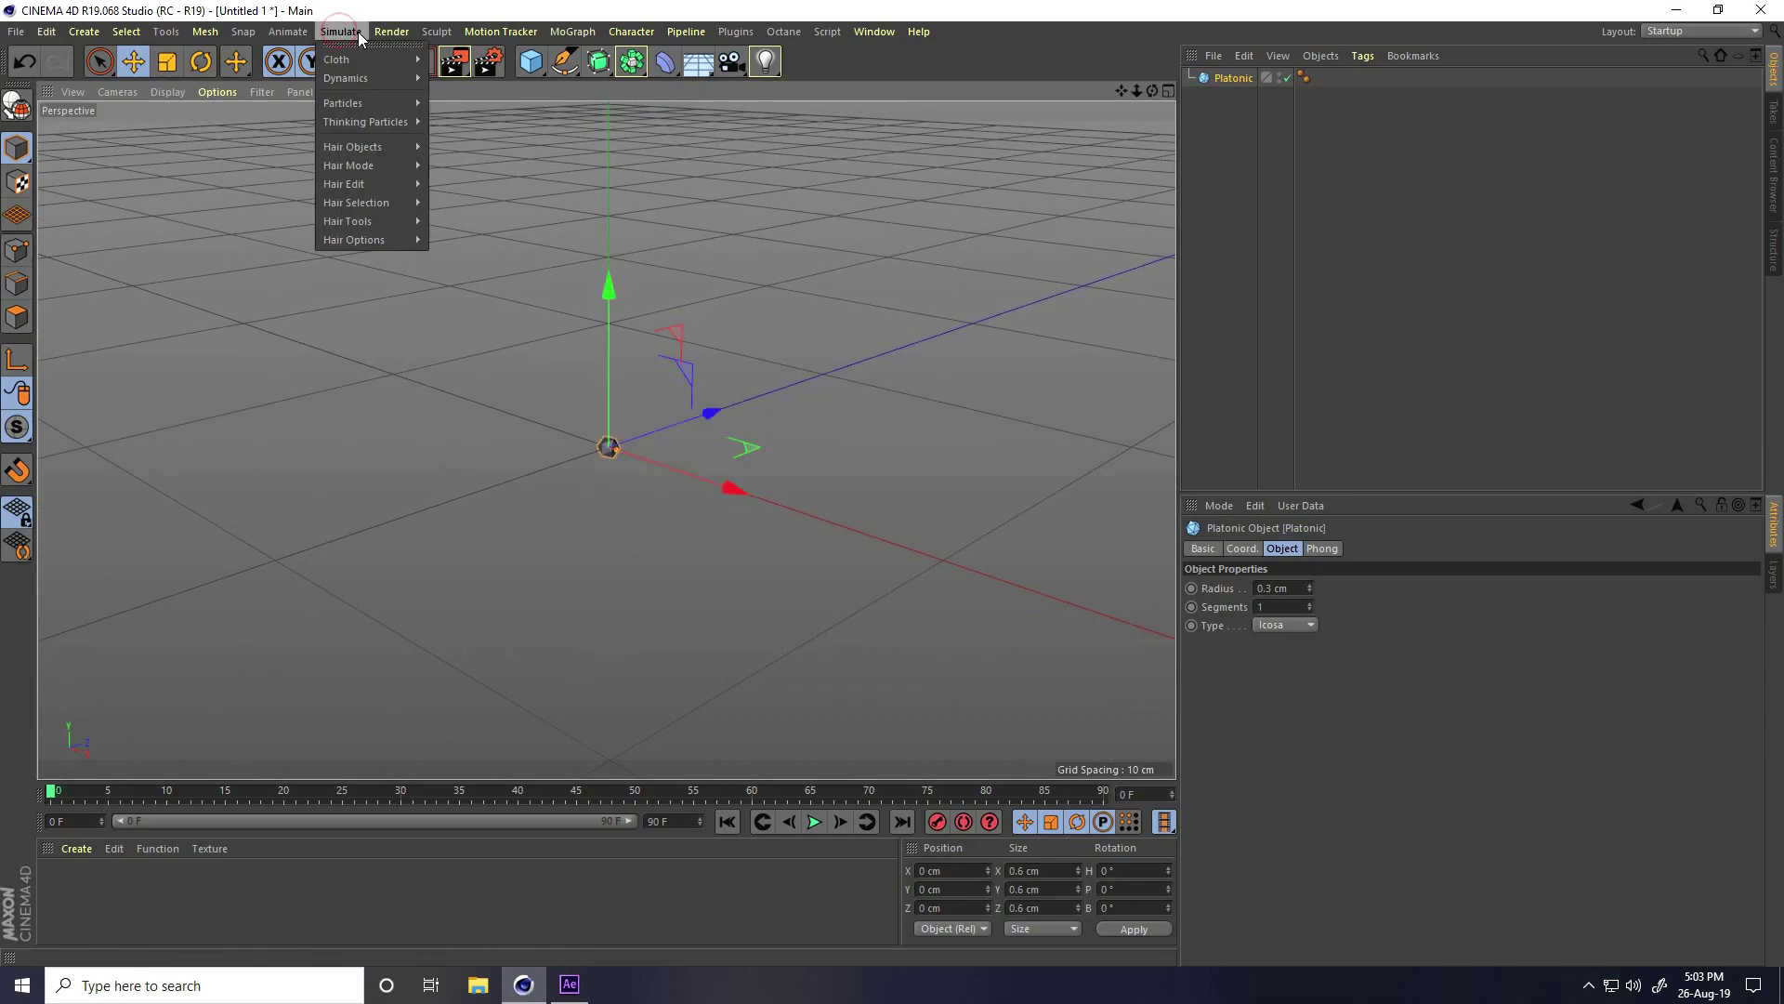
{"action": "mouse_move", "coordinate": [344, 106]}
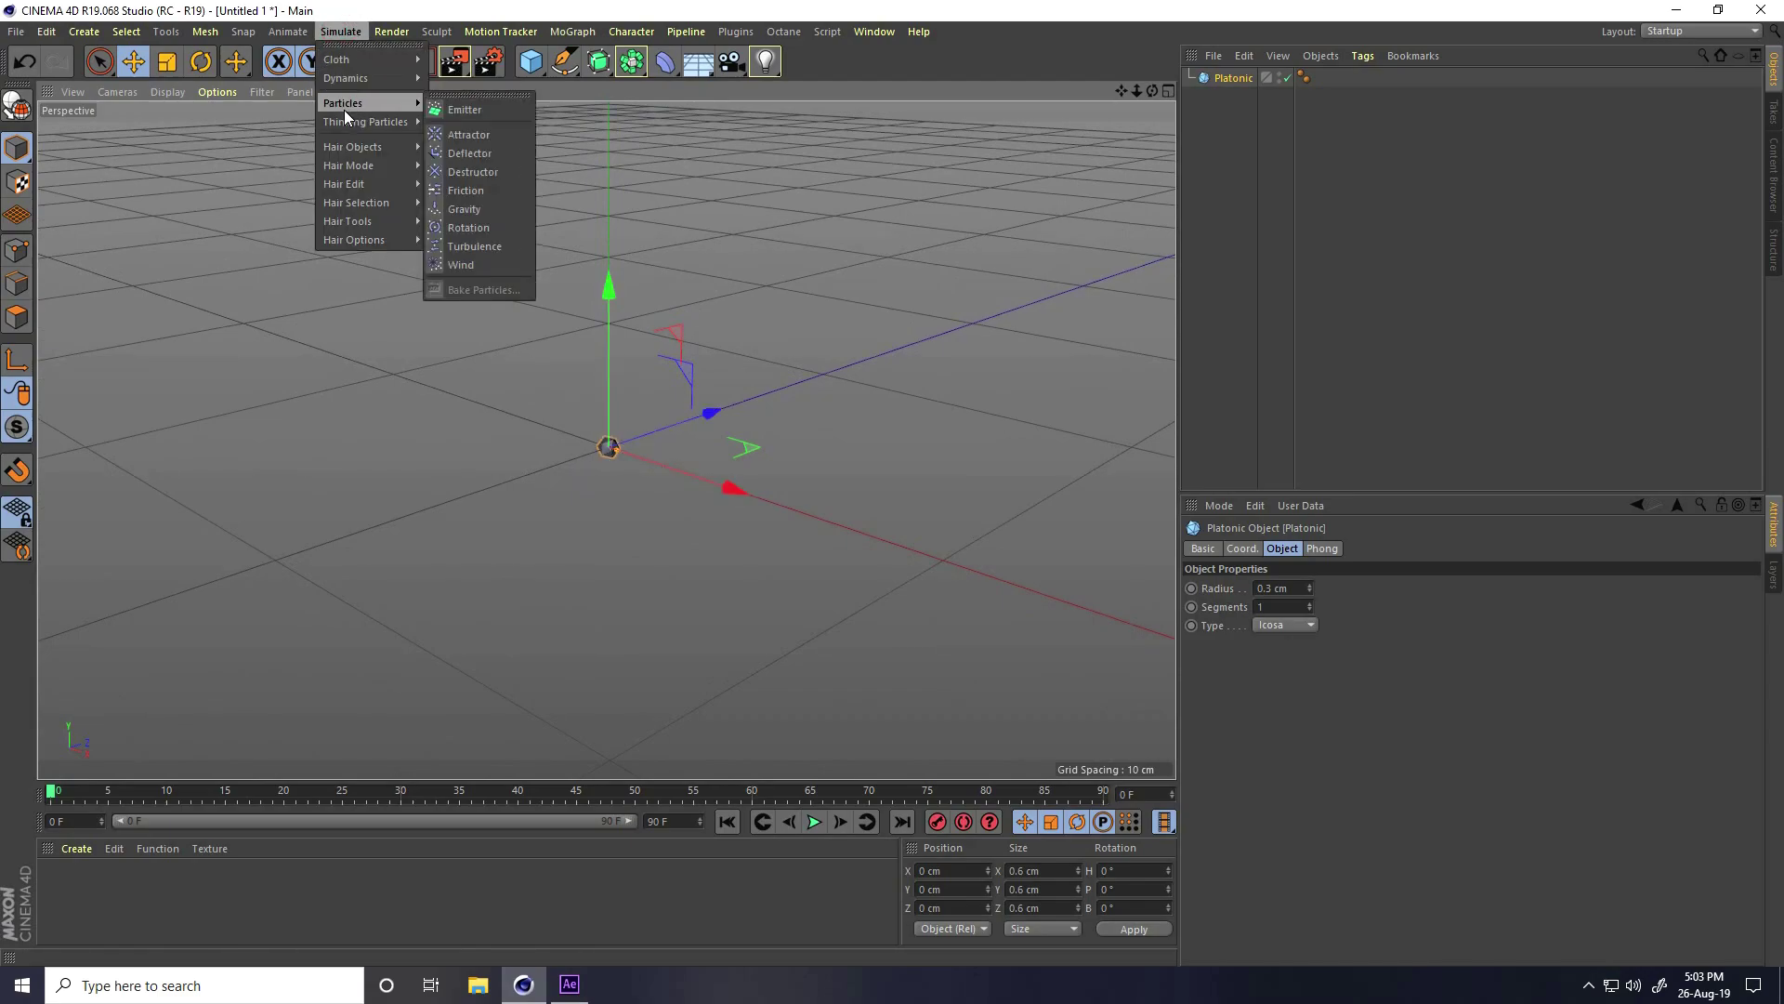
{"action": "left_click", "coordinate": [471, 116]}
{"action": "scroll", "coordinate": [391, 563], "scroll_direction": "down", "scroll_amount": 2}
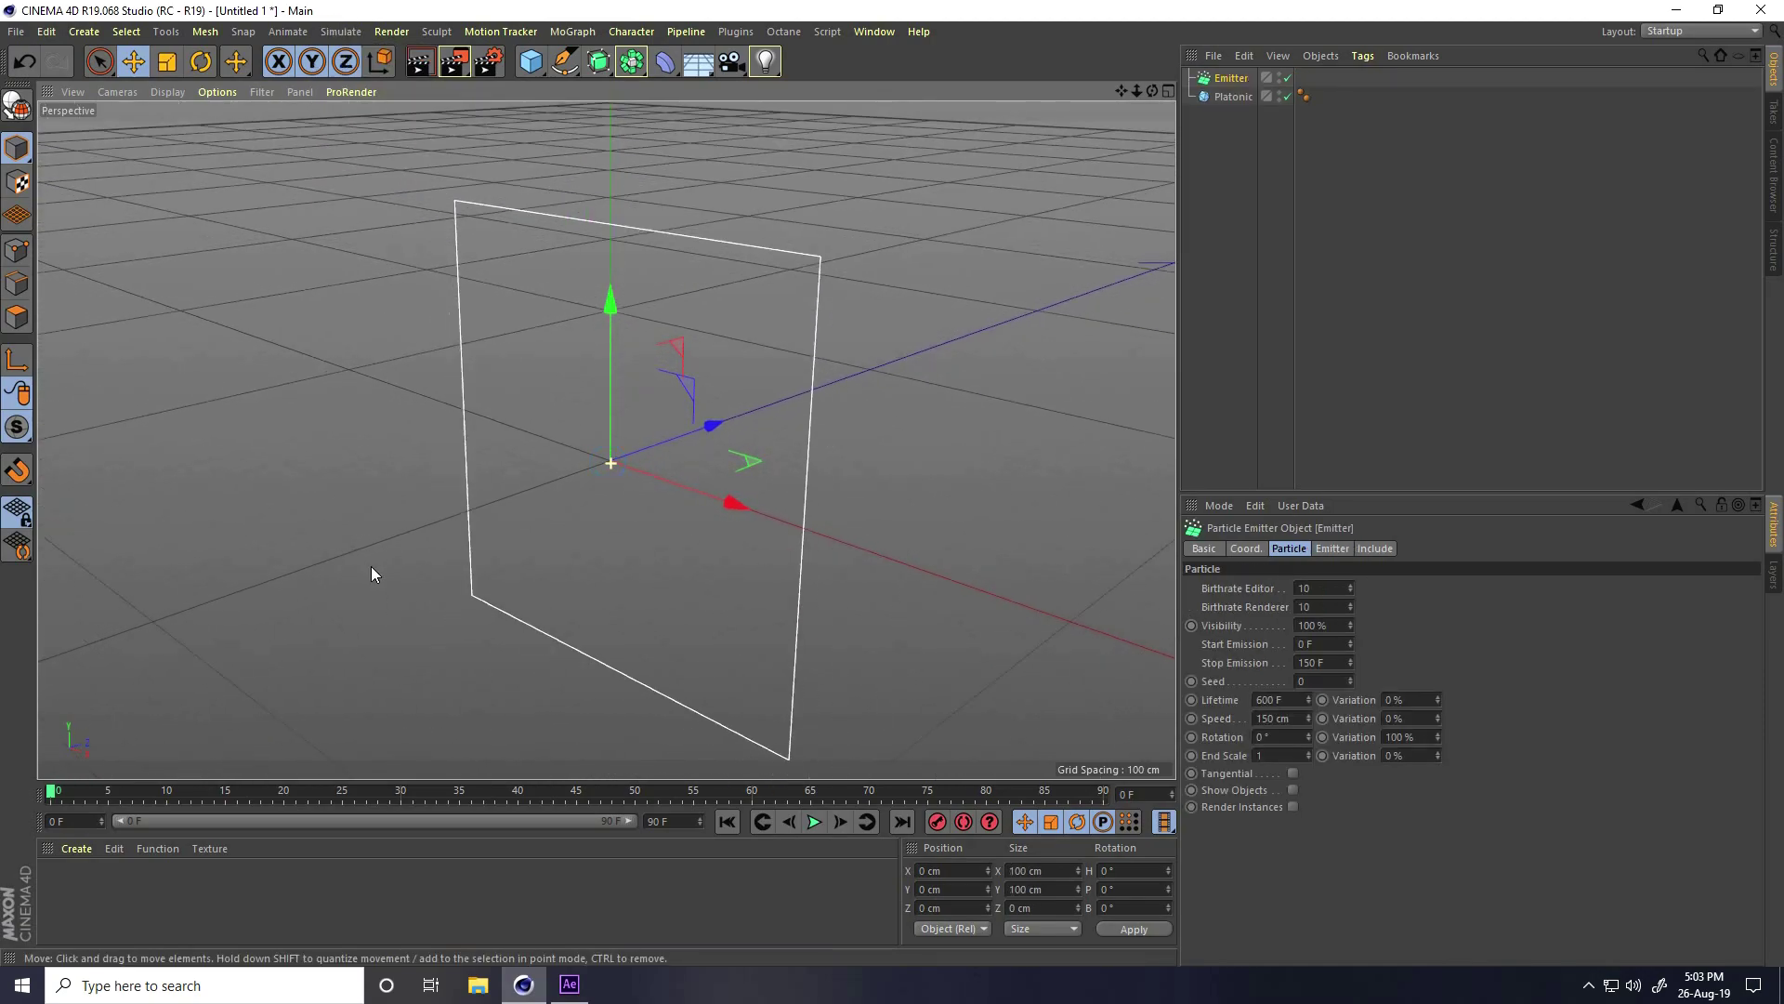
{"action": "left_click", "coordinate": [1334, 548]}
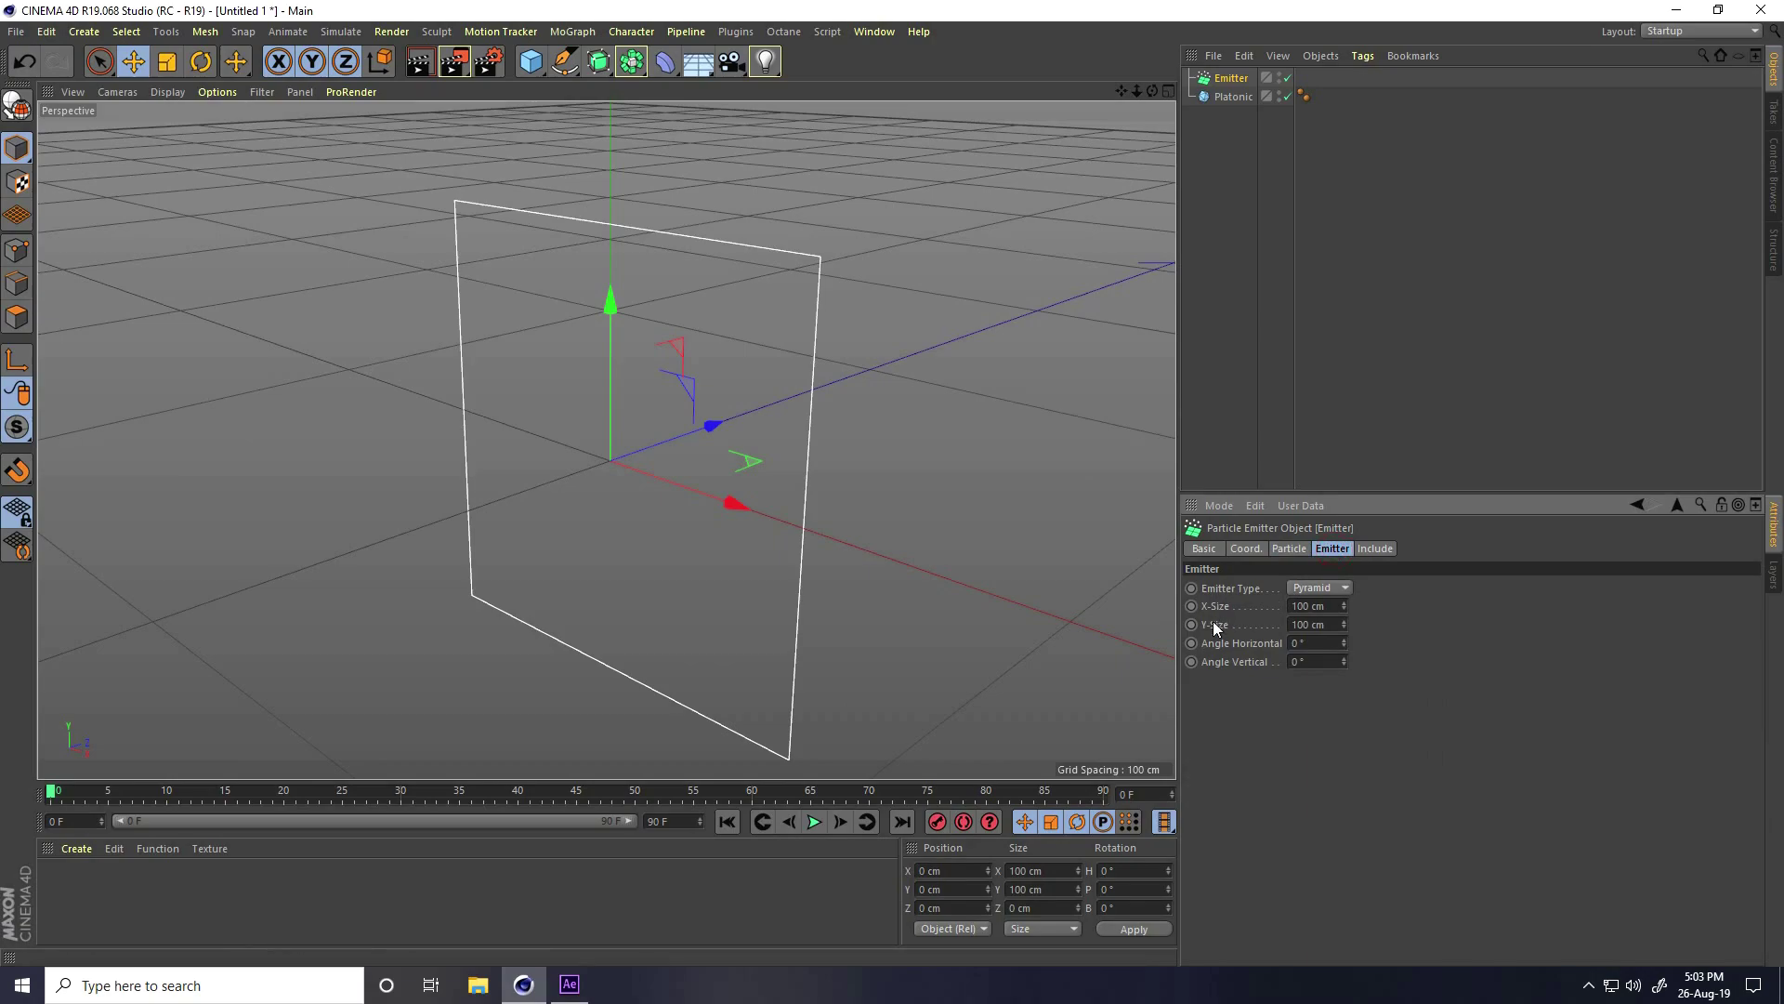
{"action": "left_click", "coordinate": [1324, 605]}
{"action": "type", "text": "30"}
{"action": "key", "text": "Tab"}
{"action": "type", "text": "30"}
{"action": "key", "text": "Return"}
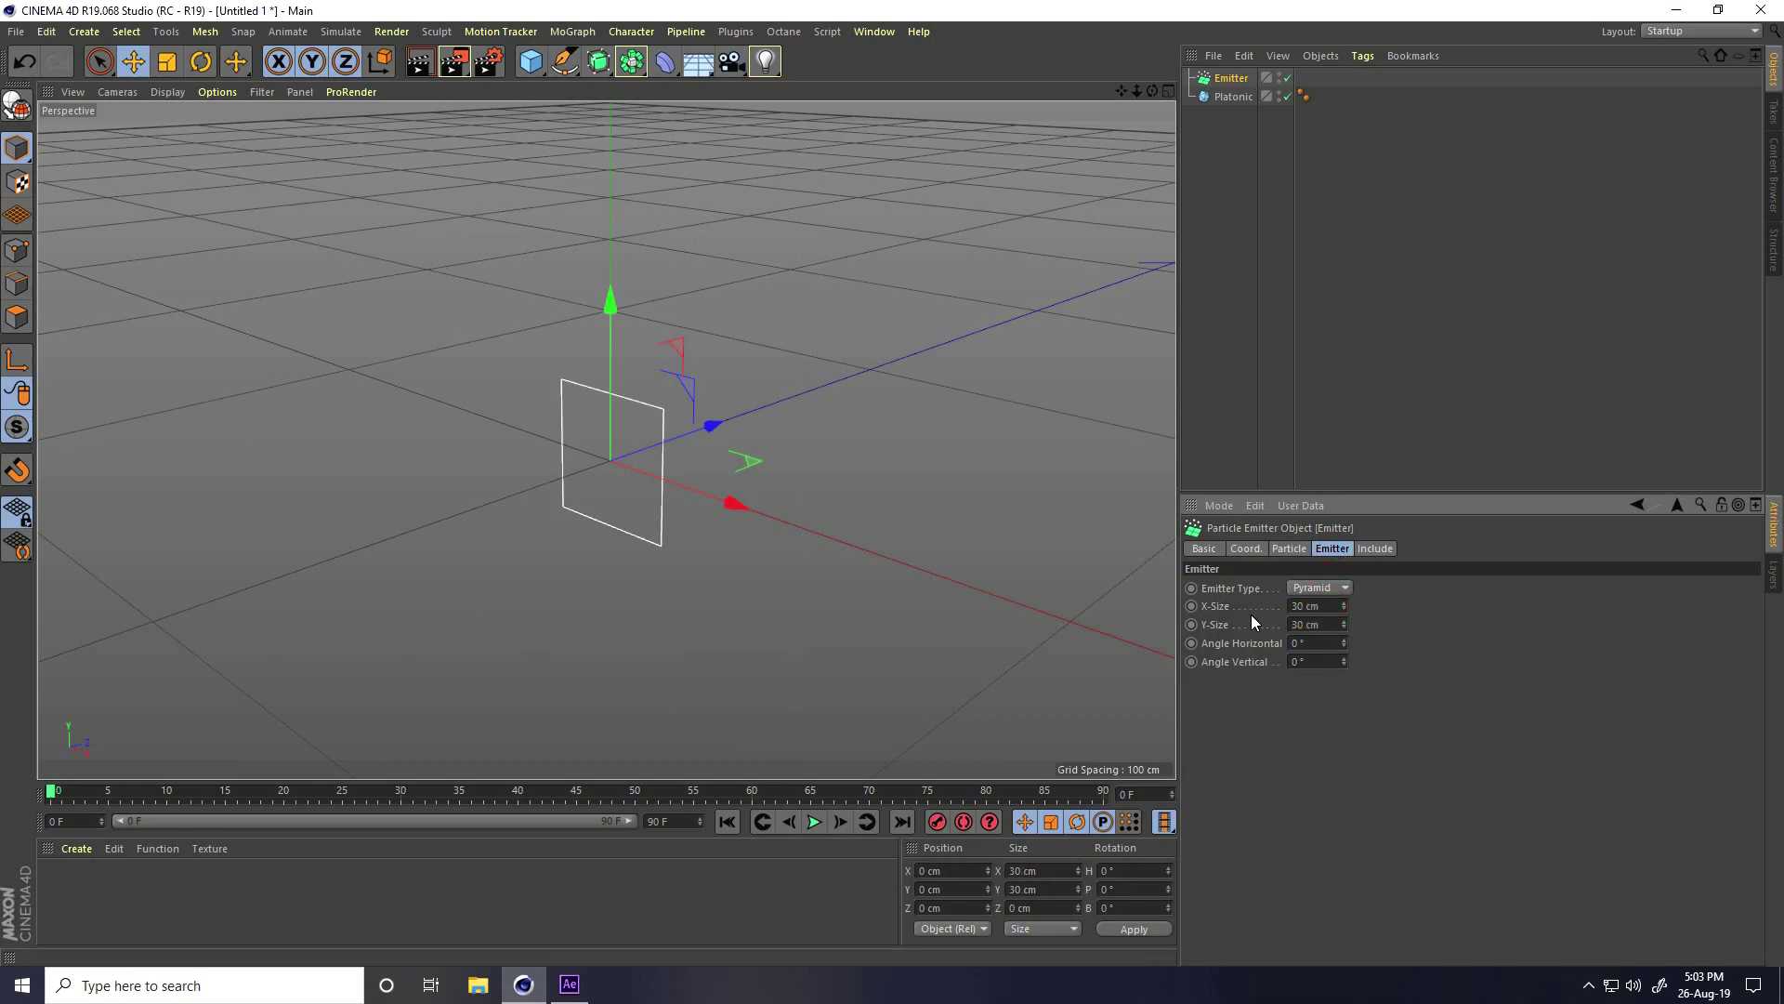
Make the Platonic object a child of the Emitter
{"action": "scroll", "coordinate": [600, 474], "scroll_direction": "up", "scroll_amount": 4}
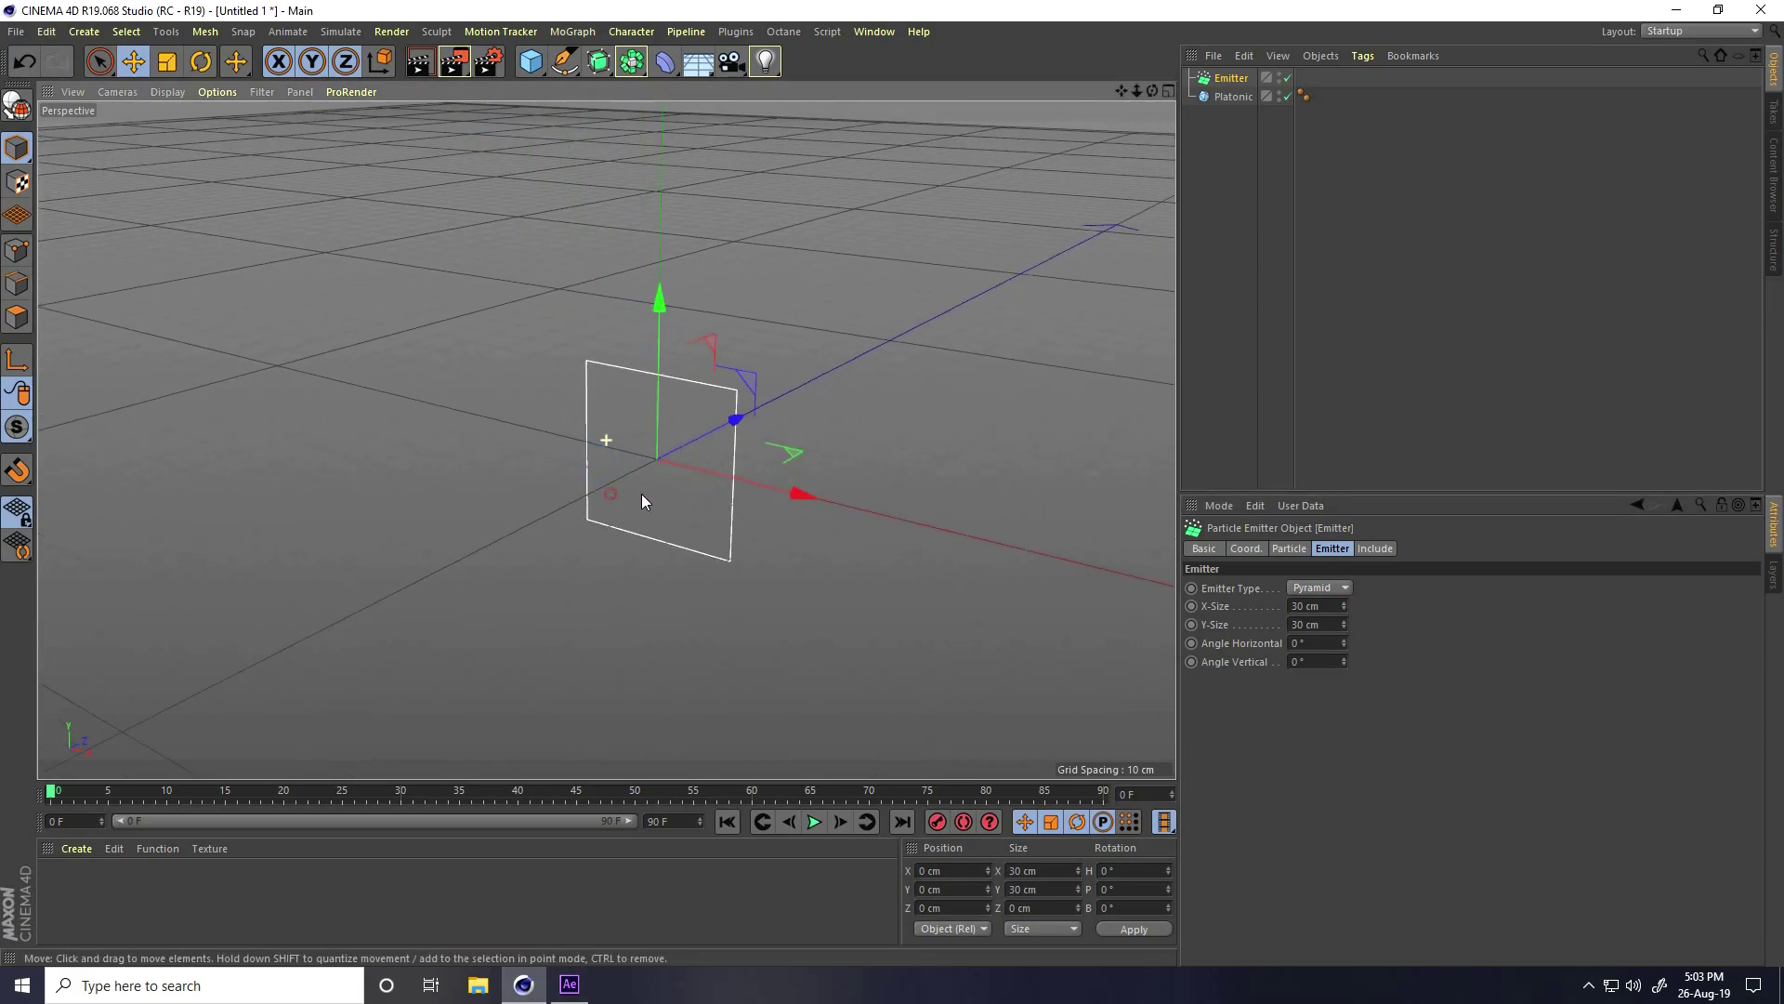
{"action": "left_click", "coordinate": [1241, 97]}
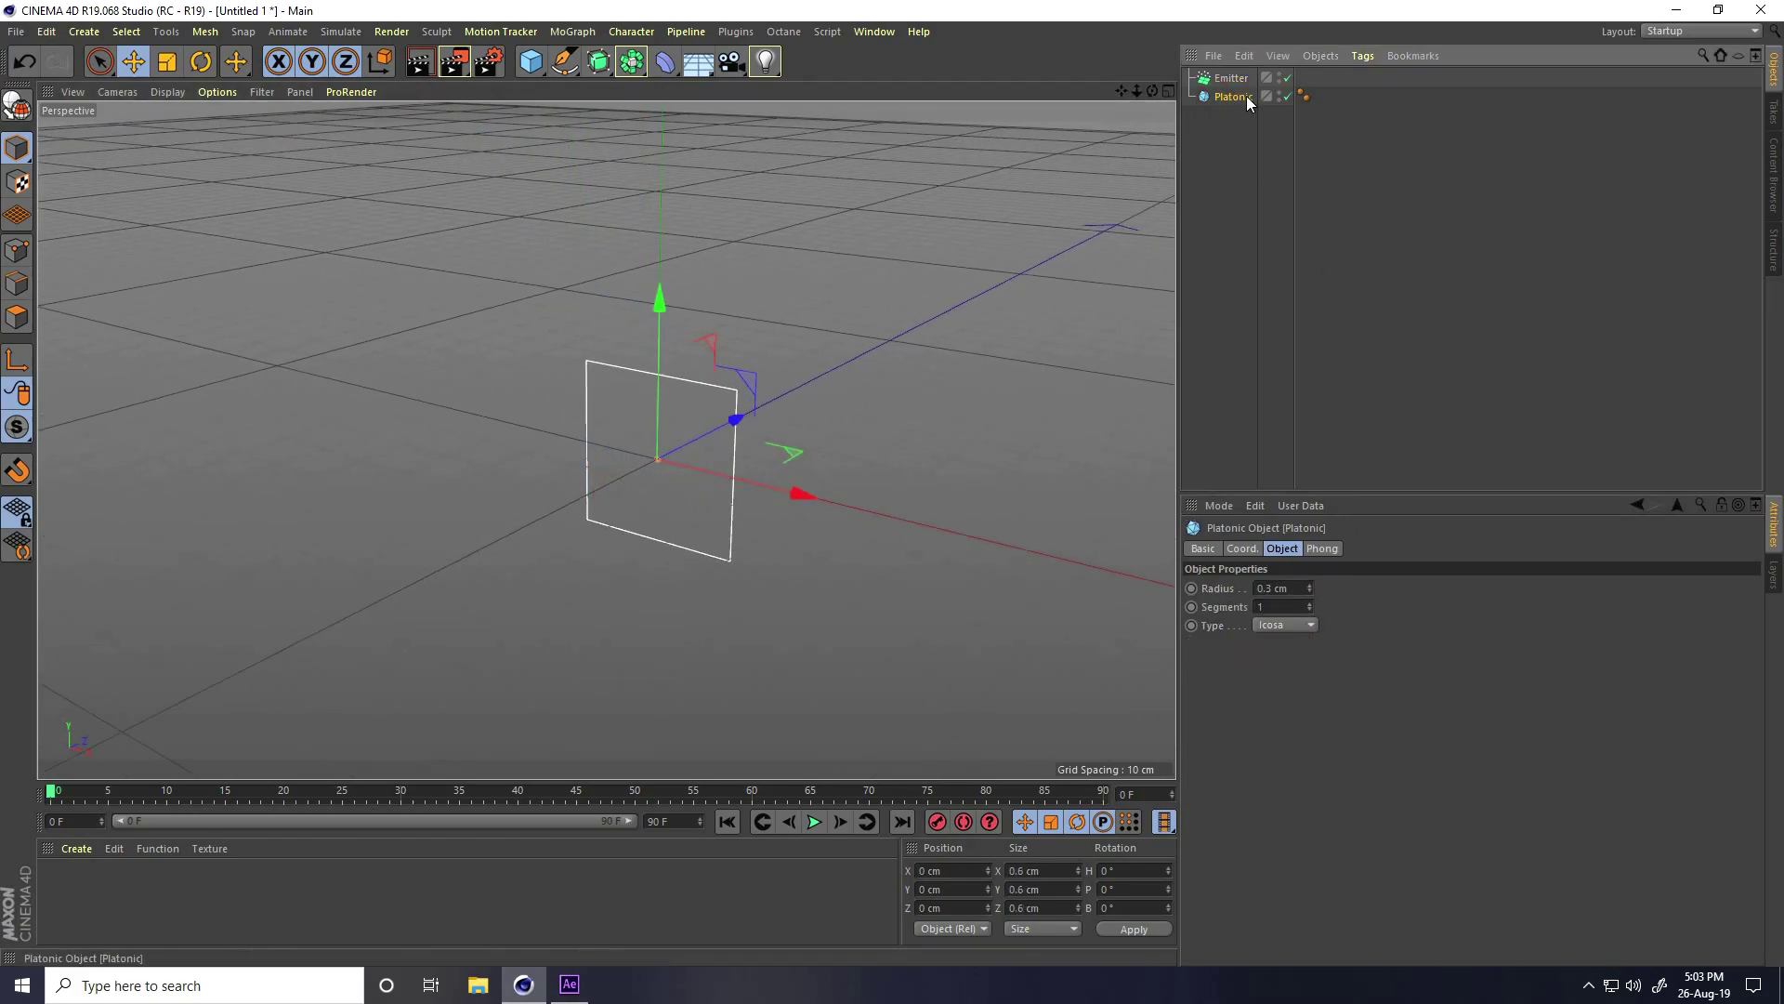
{"action": "left_click_drag", "start_coordinate": [1237, 99], "coordinate": [1231, 79]}
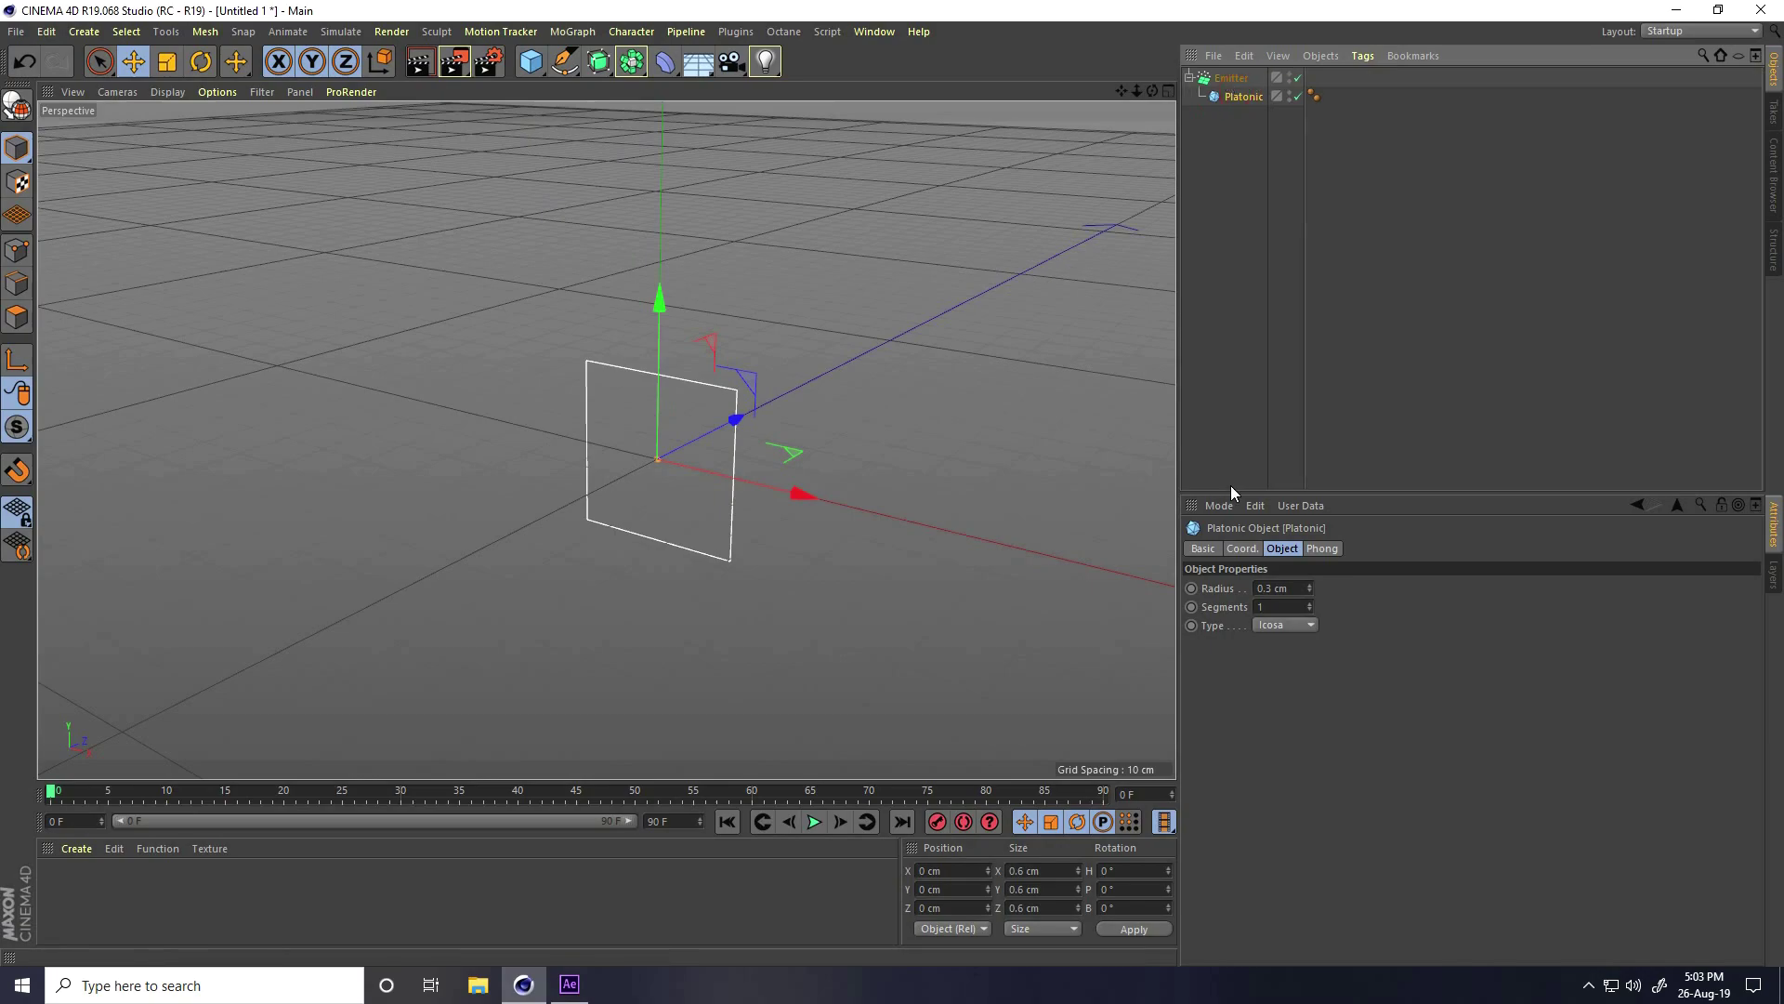
Rotate the Emitter to a pitch of 90° so it faces upward, and briefly play the animation
{"action": "left_click", "coordinate": [1222, 80]}
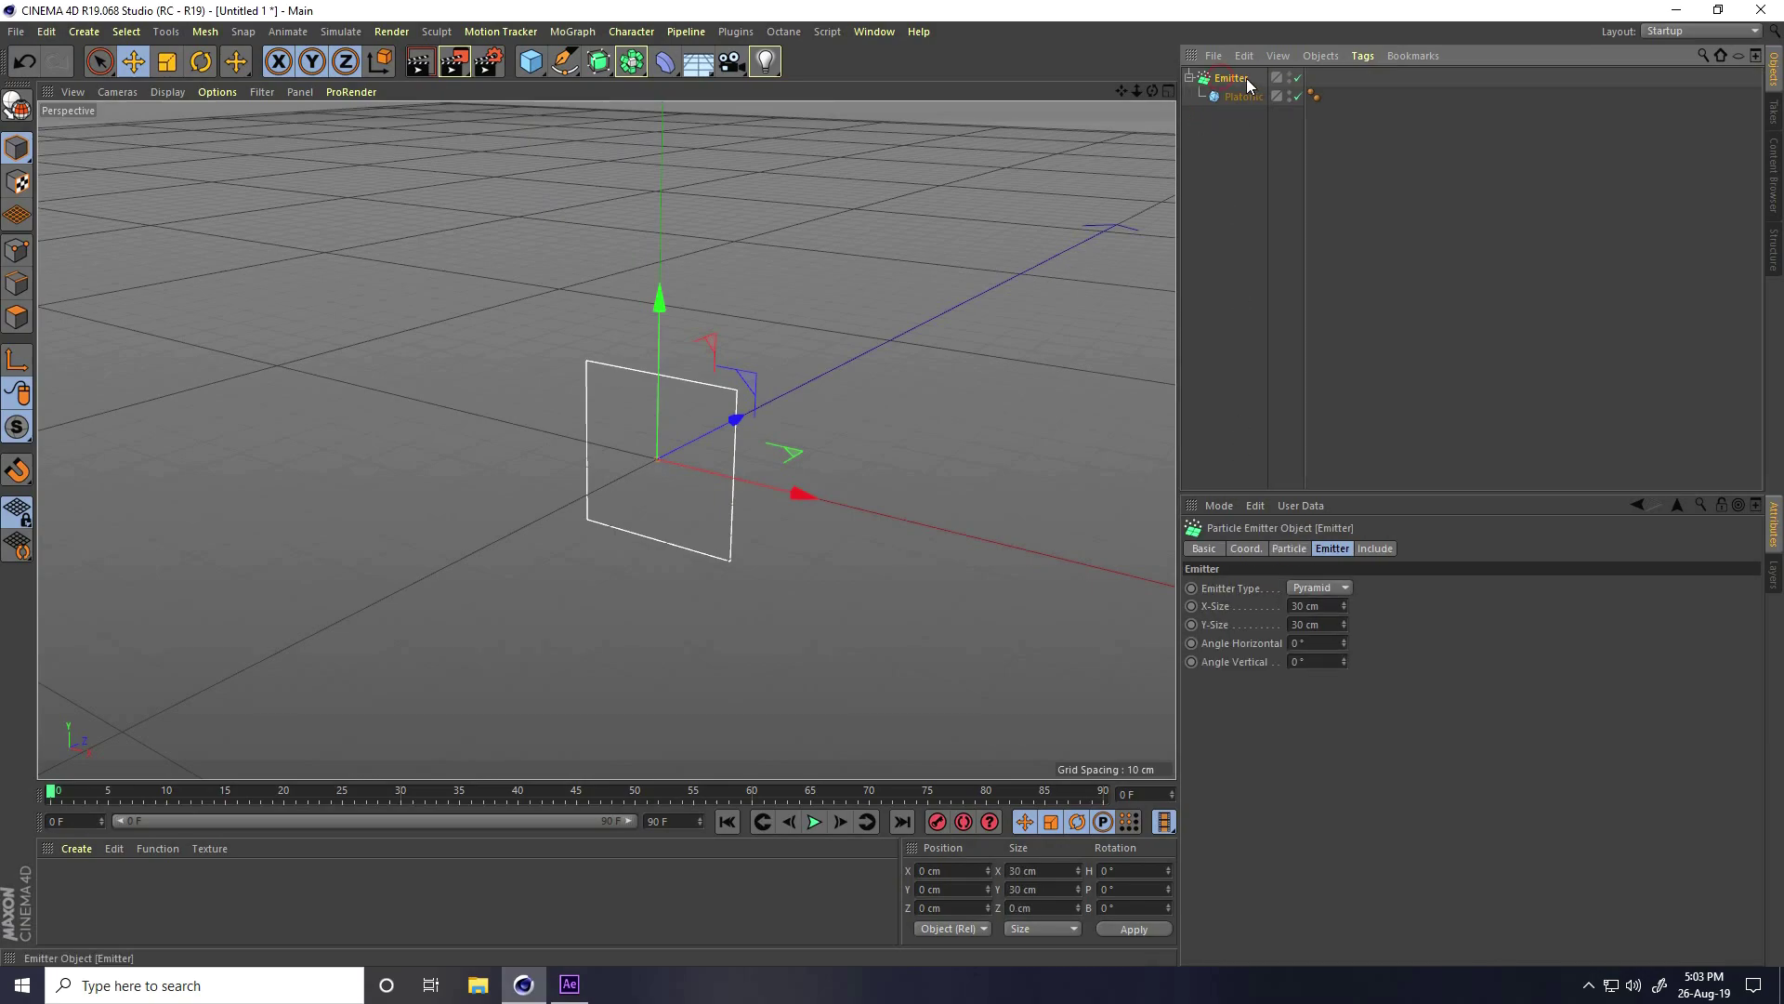
{"action": "key", "text": "r"}
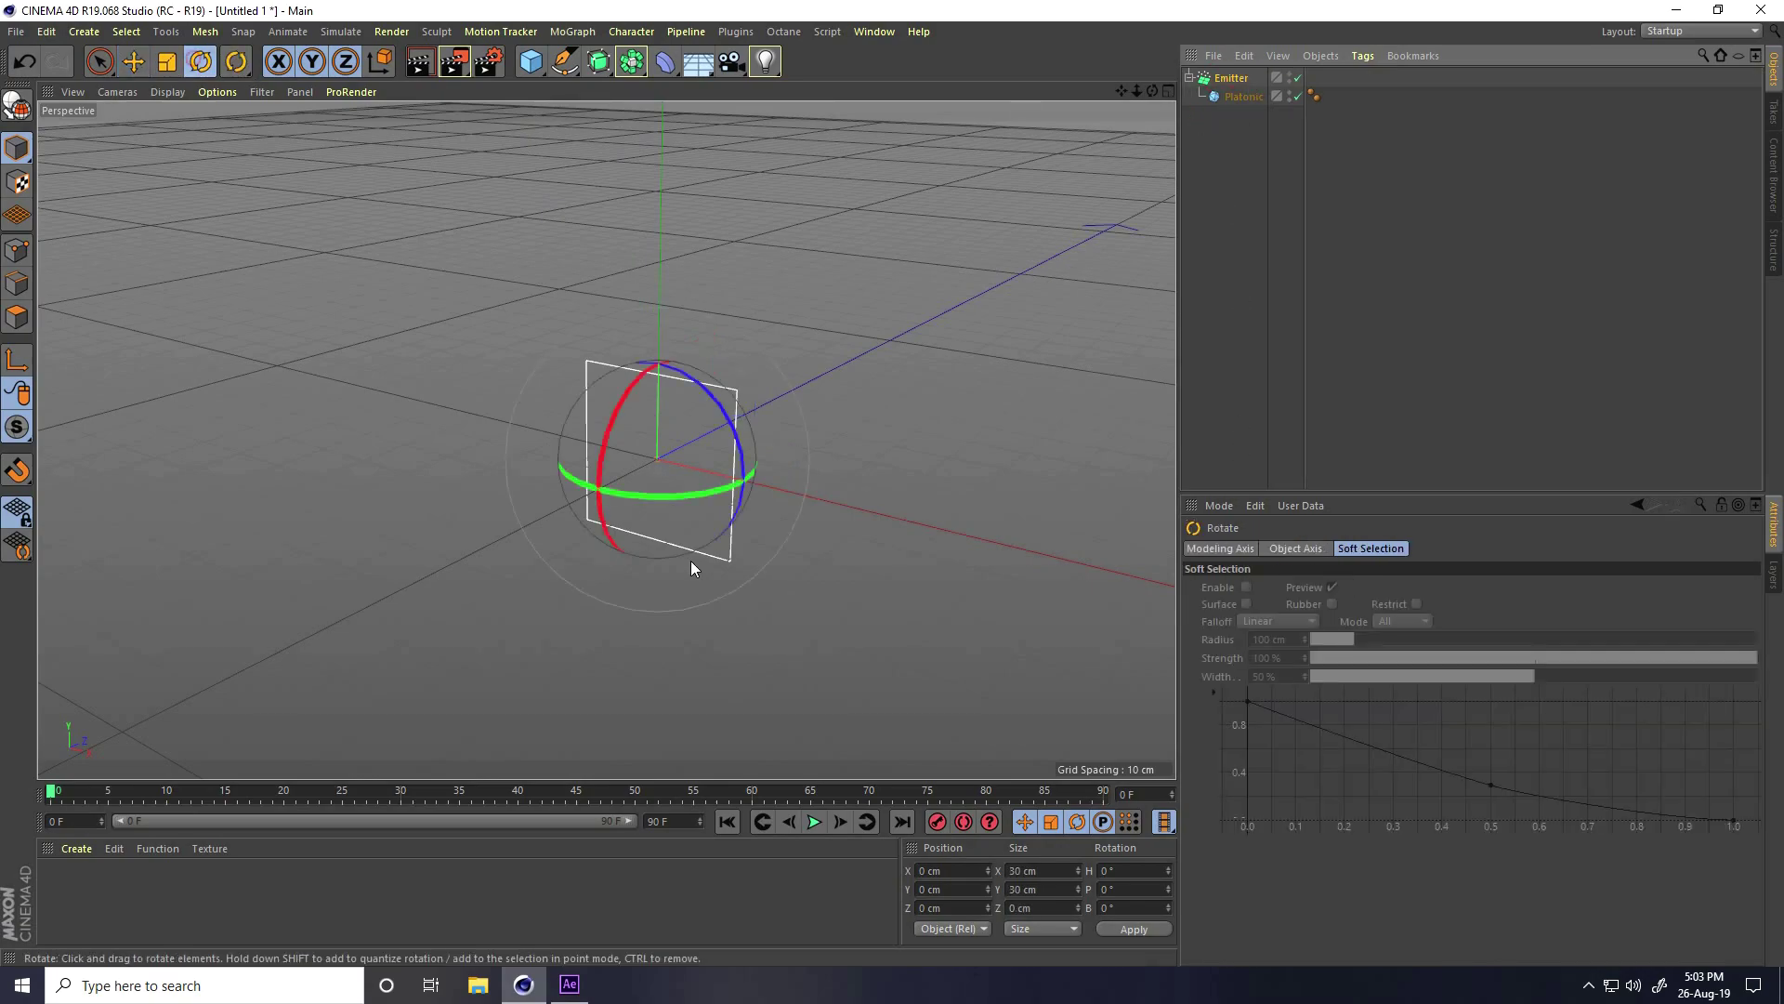
{"action": "left_click_drag", "start_coordinate": [616, 414], "coordinate": [616, 544]}
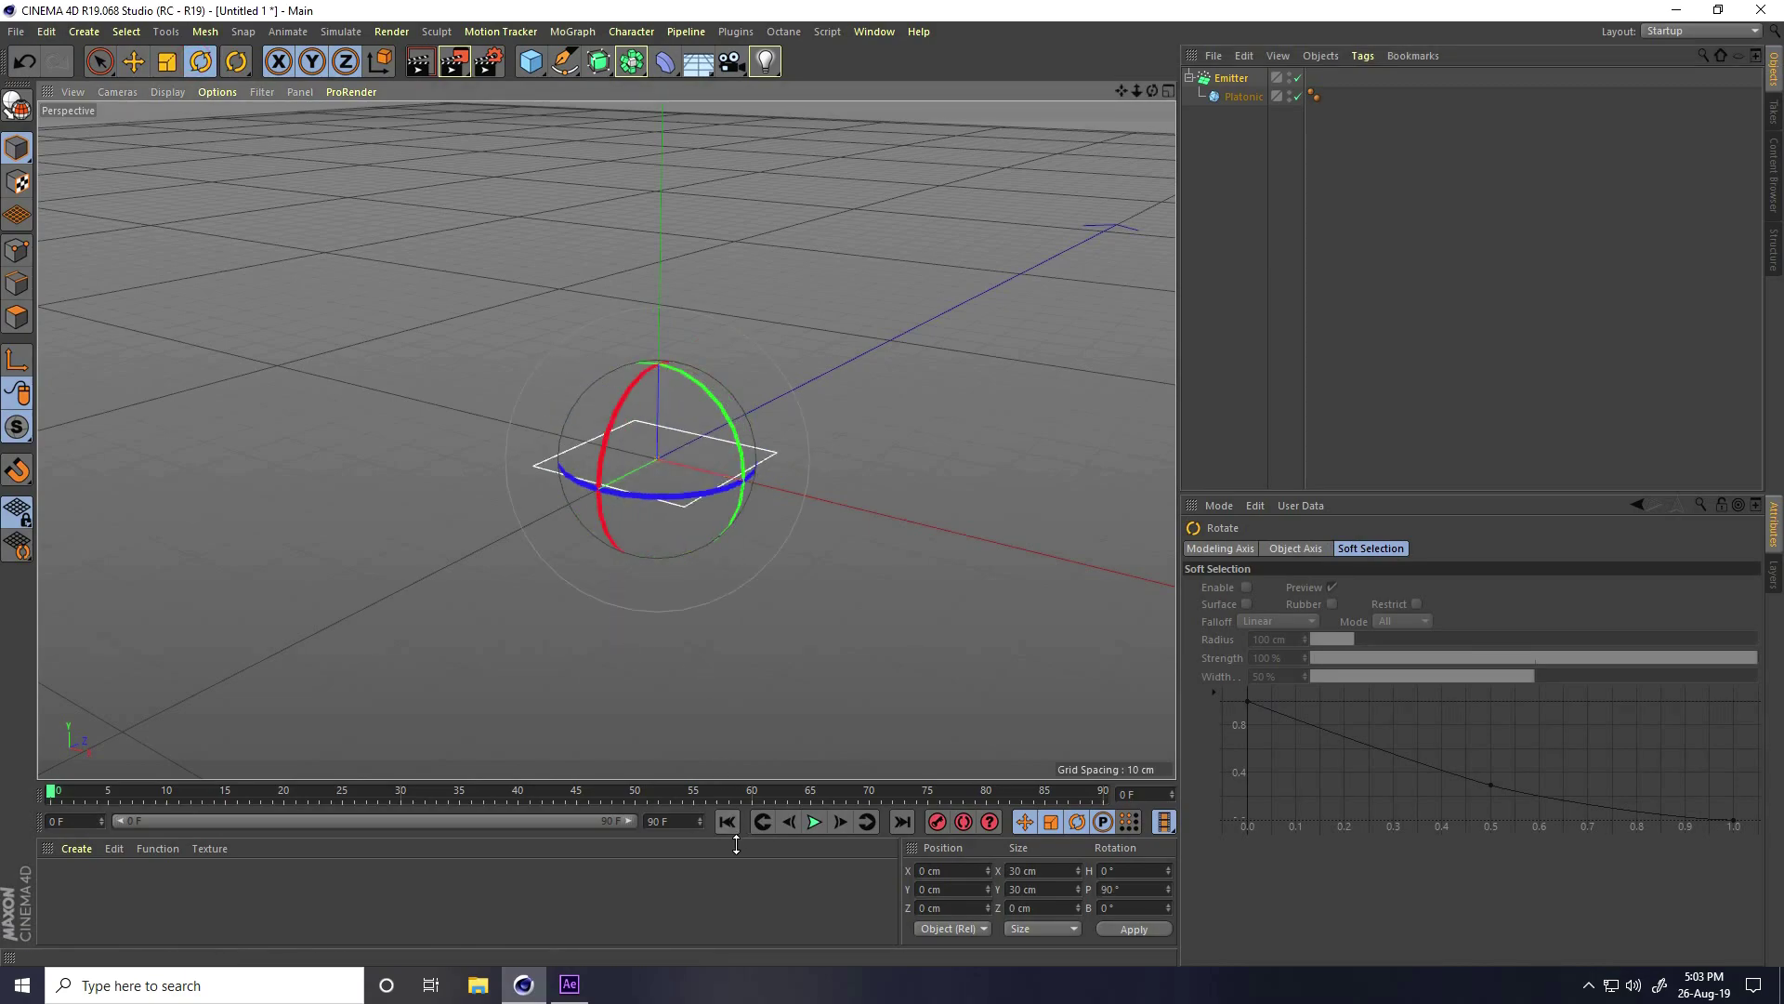
{"action": "left_click", "coordinate": [812, 822]}
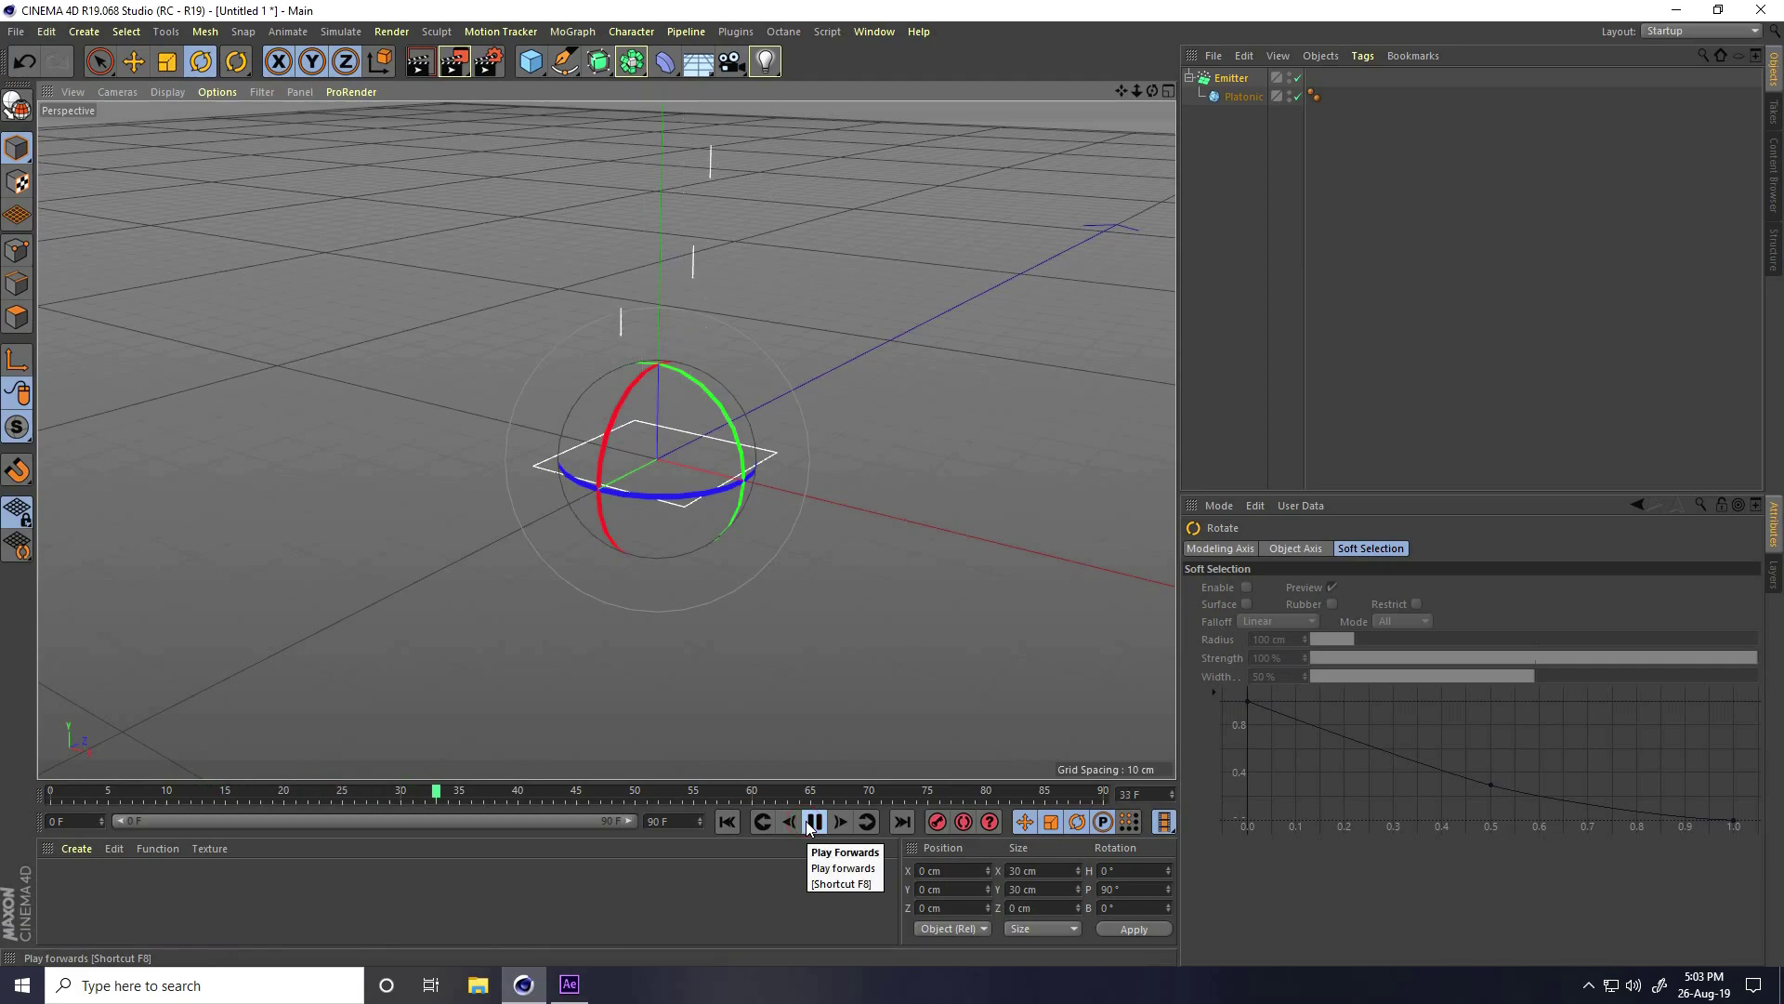
{"action": "left_click", "coordinate": [807, 823]}
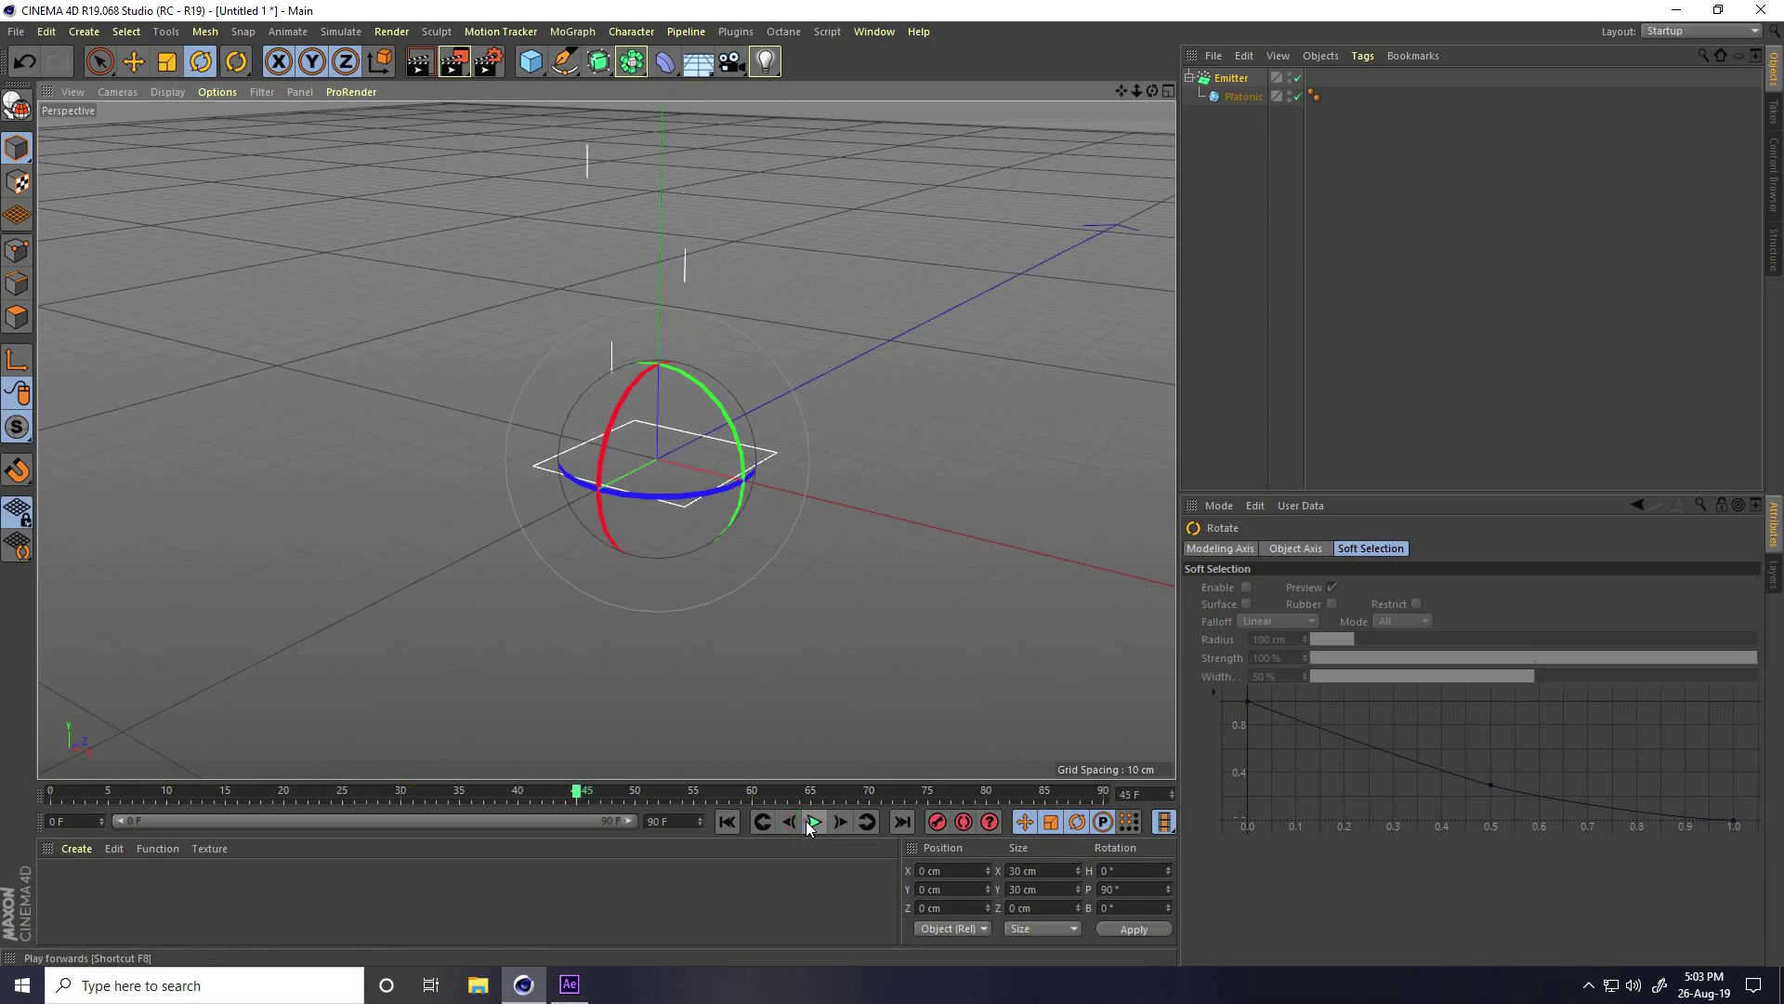
Set the project's end frame to 500 F and extend the preview range across the whole timeline
{"action": "left_click", "coordinate": [685, 824]}
{"action": "type", "text": "50"}
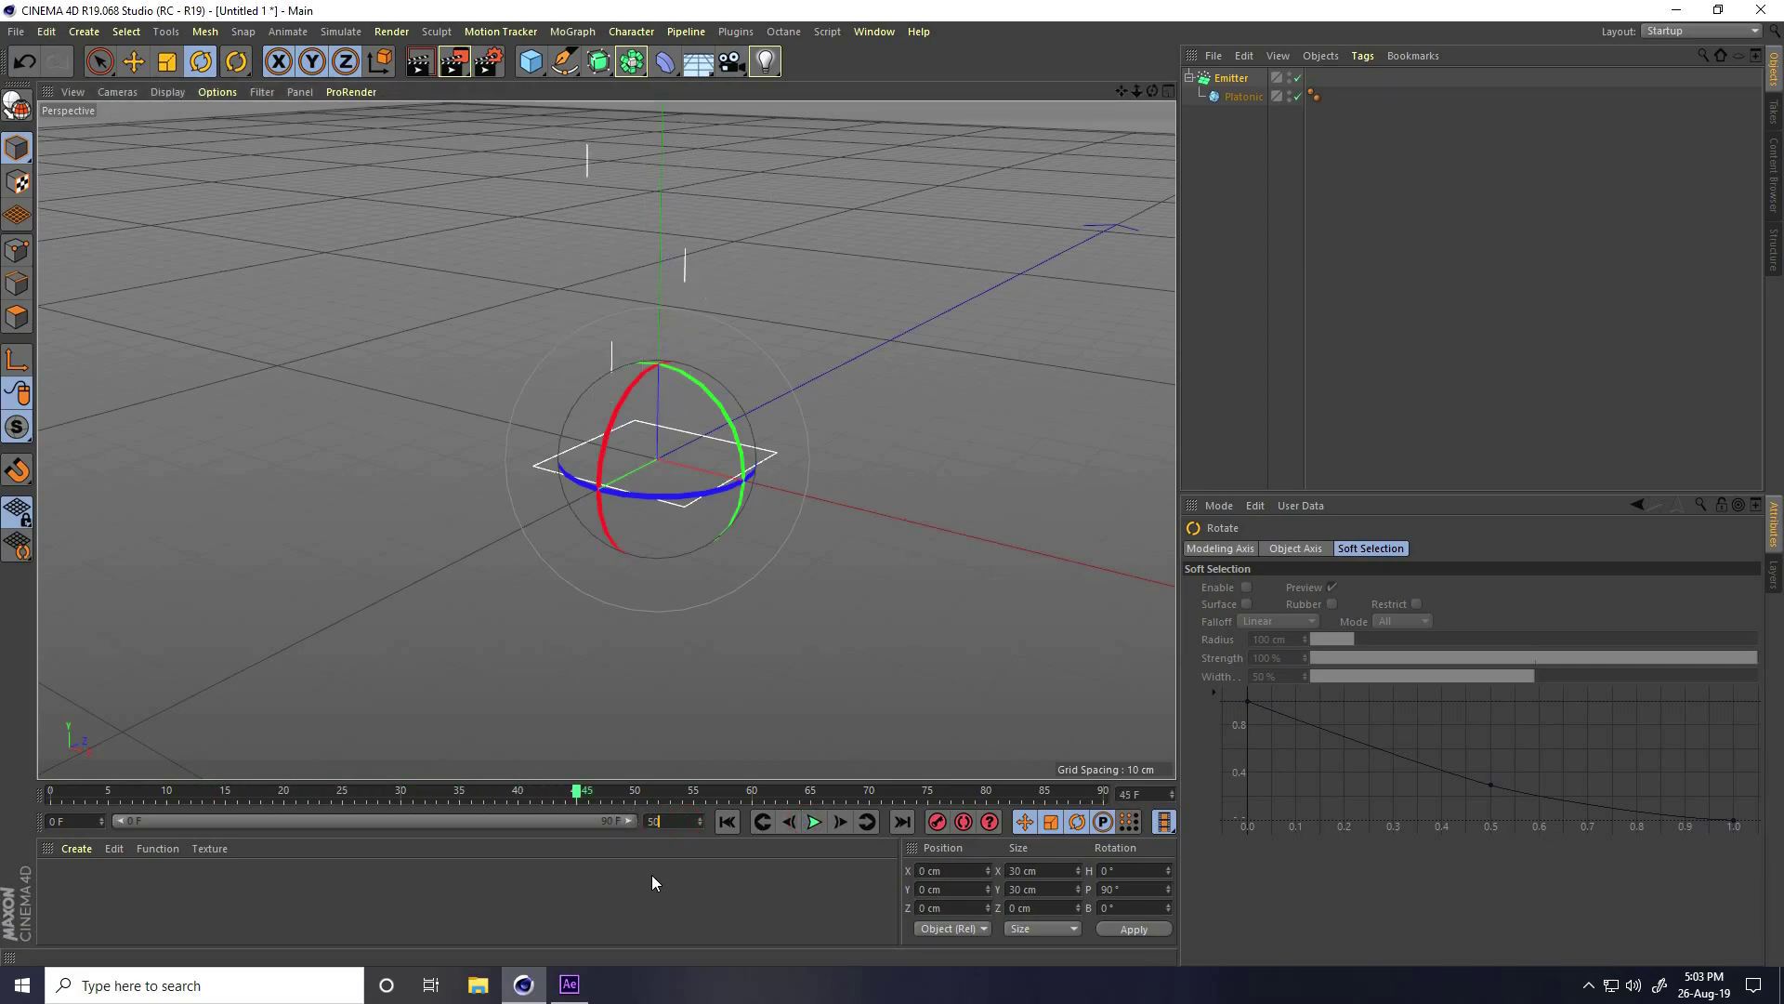
{"action": "type", "text": "0"}
{"action": "key", "text": "Return"}
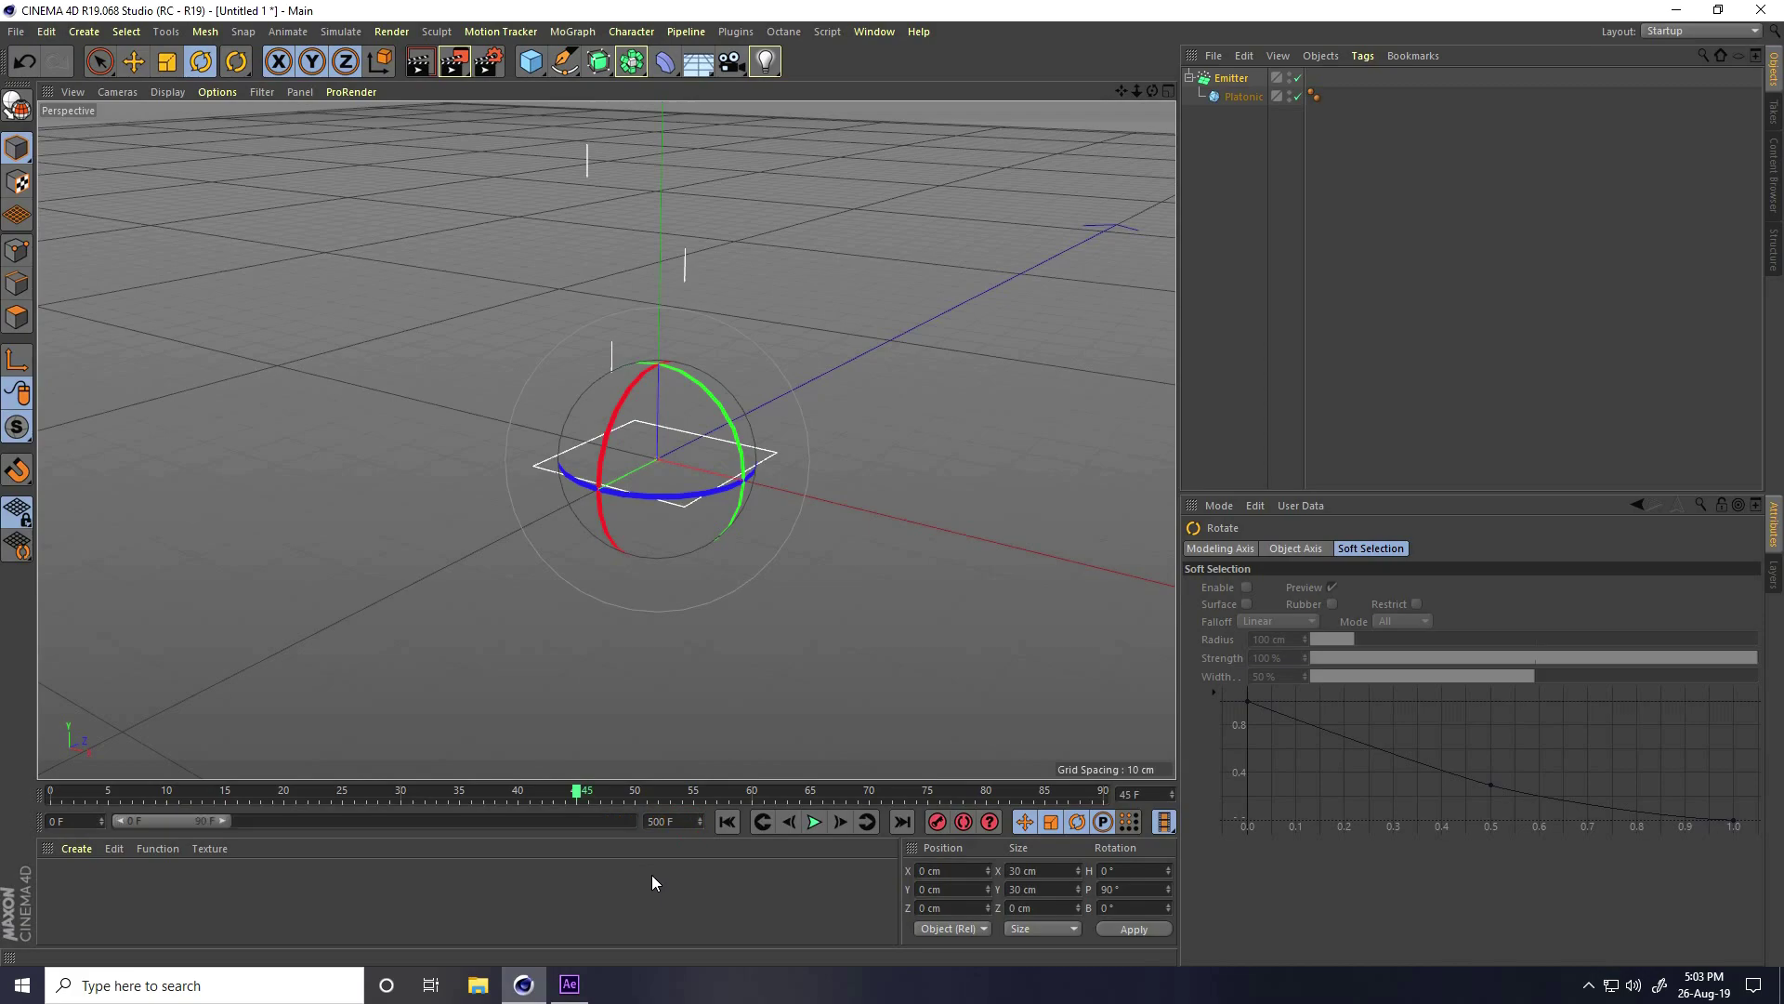
{"action": "double_click", "coordinate": [181, 822]}
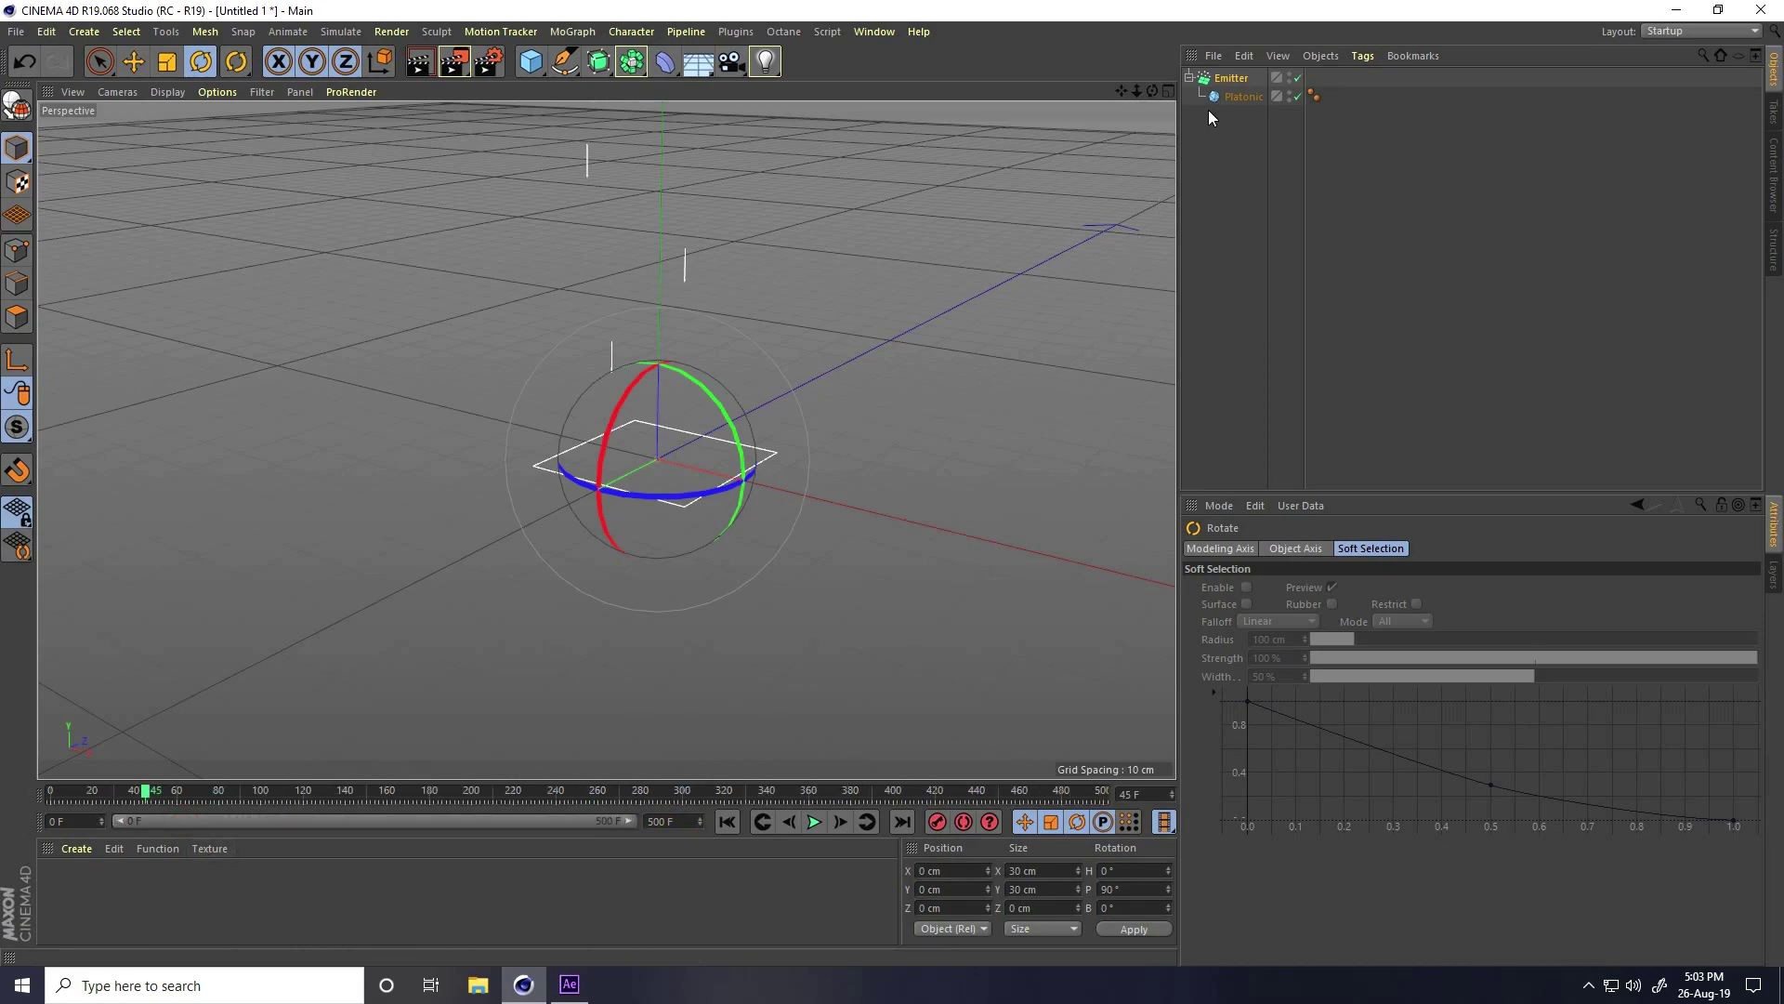
Set the Emitter's editor and renderer birthrates to 800 and enable Show Objects
{"action": "left_click", "coordinate": [1226, 79]}
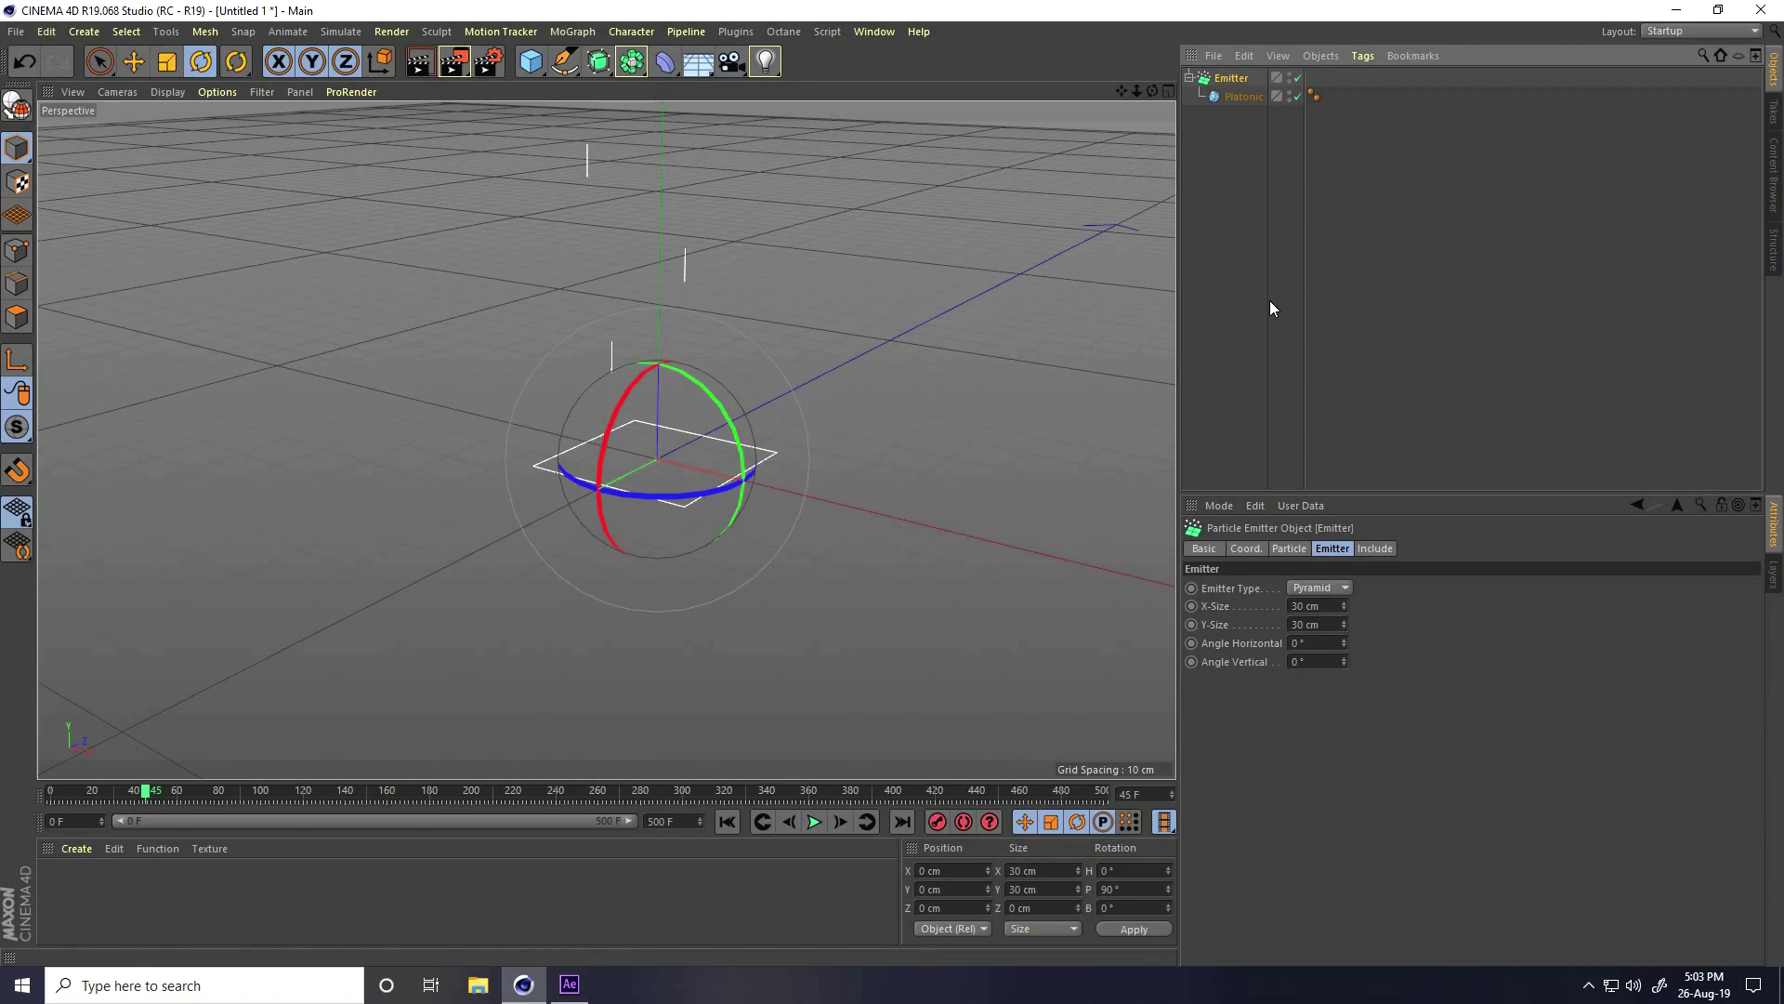
{"action": "left_click", "coordinate": [1290, 549]}
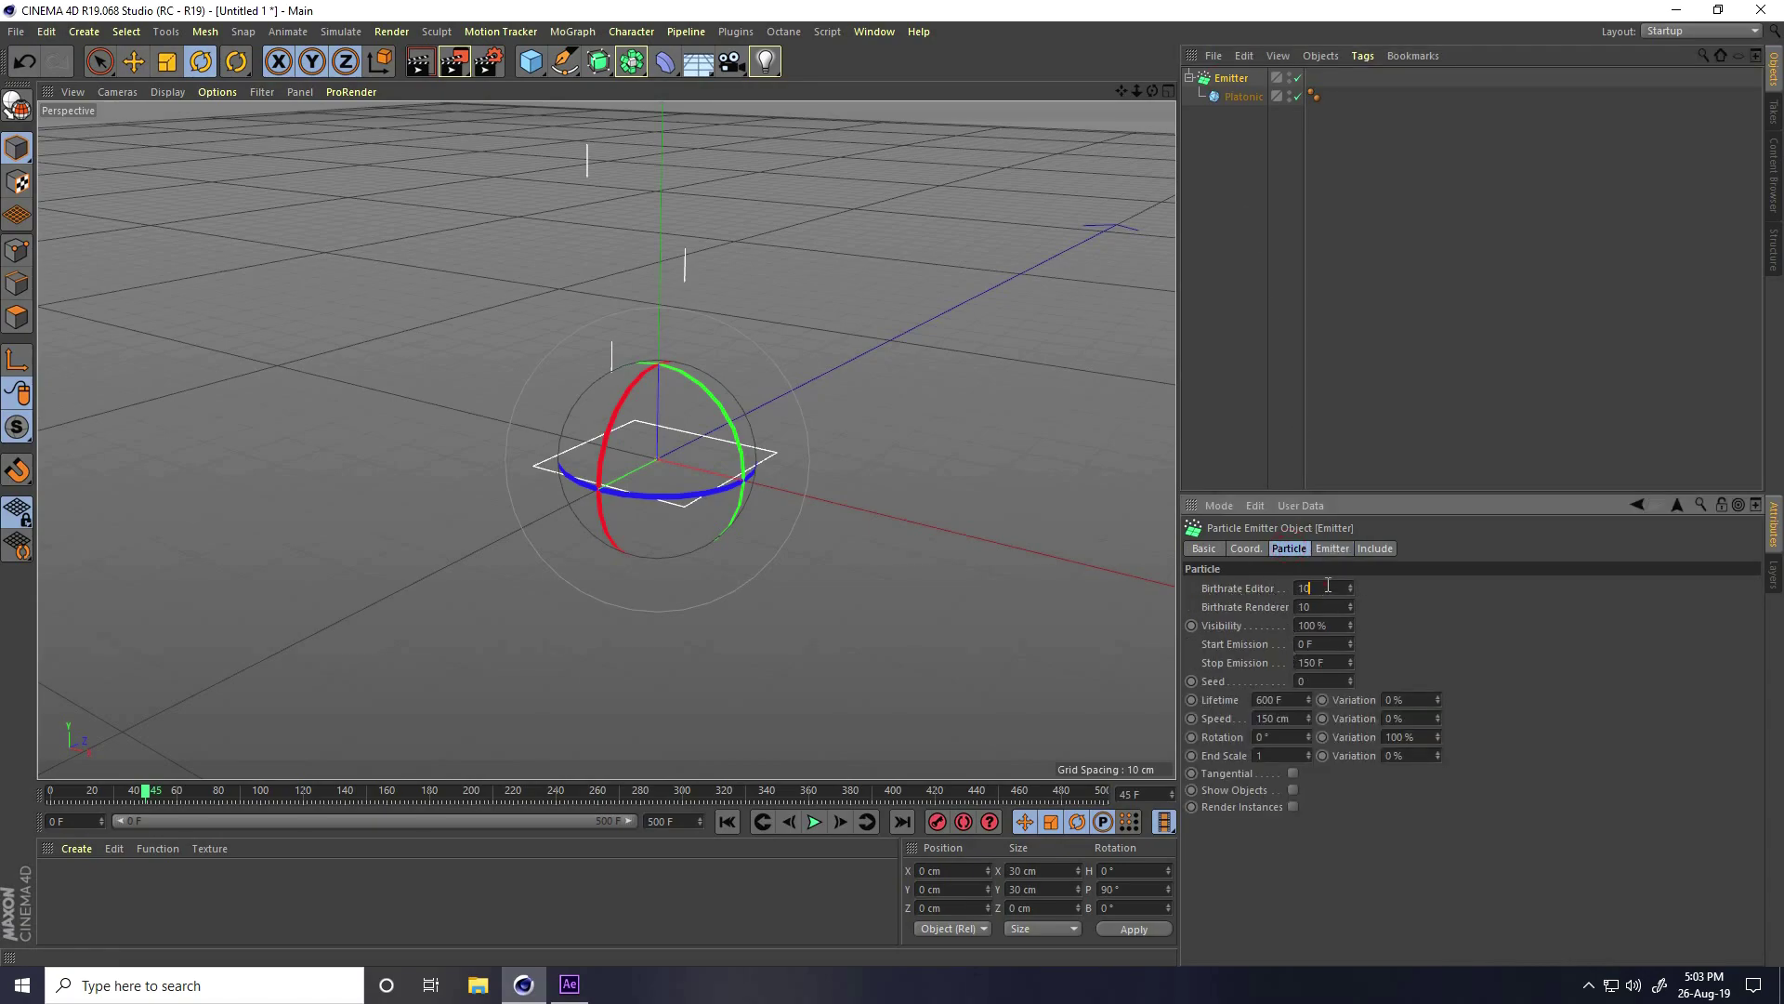
{"action": "type", "text": "800"}
{"action": "key", "text": "Tab"}
{"action": "type", "text": "800"}
{"action": "left_click", "coordinate": [1292, 791]}
Set the viewport display to Gouraud Shading (Lines) and play the particle animation from the first frame
{"action": "left_click", "coordinate": [727, 821]}
{"action": "left_click", "coordinate": [816, 823]}
{"action": "left_click", "coordinate": [900, 599]}
{"action": "left_click", "coordinate": [815, 821]}
{"action": "left_click", "coordinate": [168, 91]}
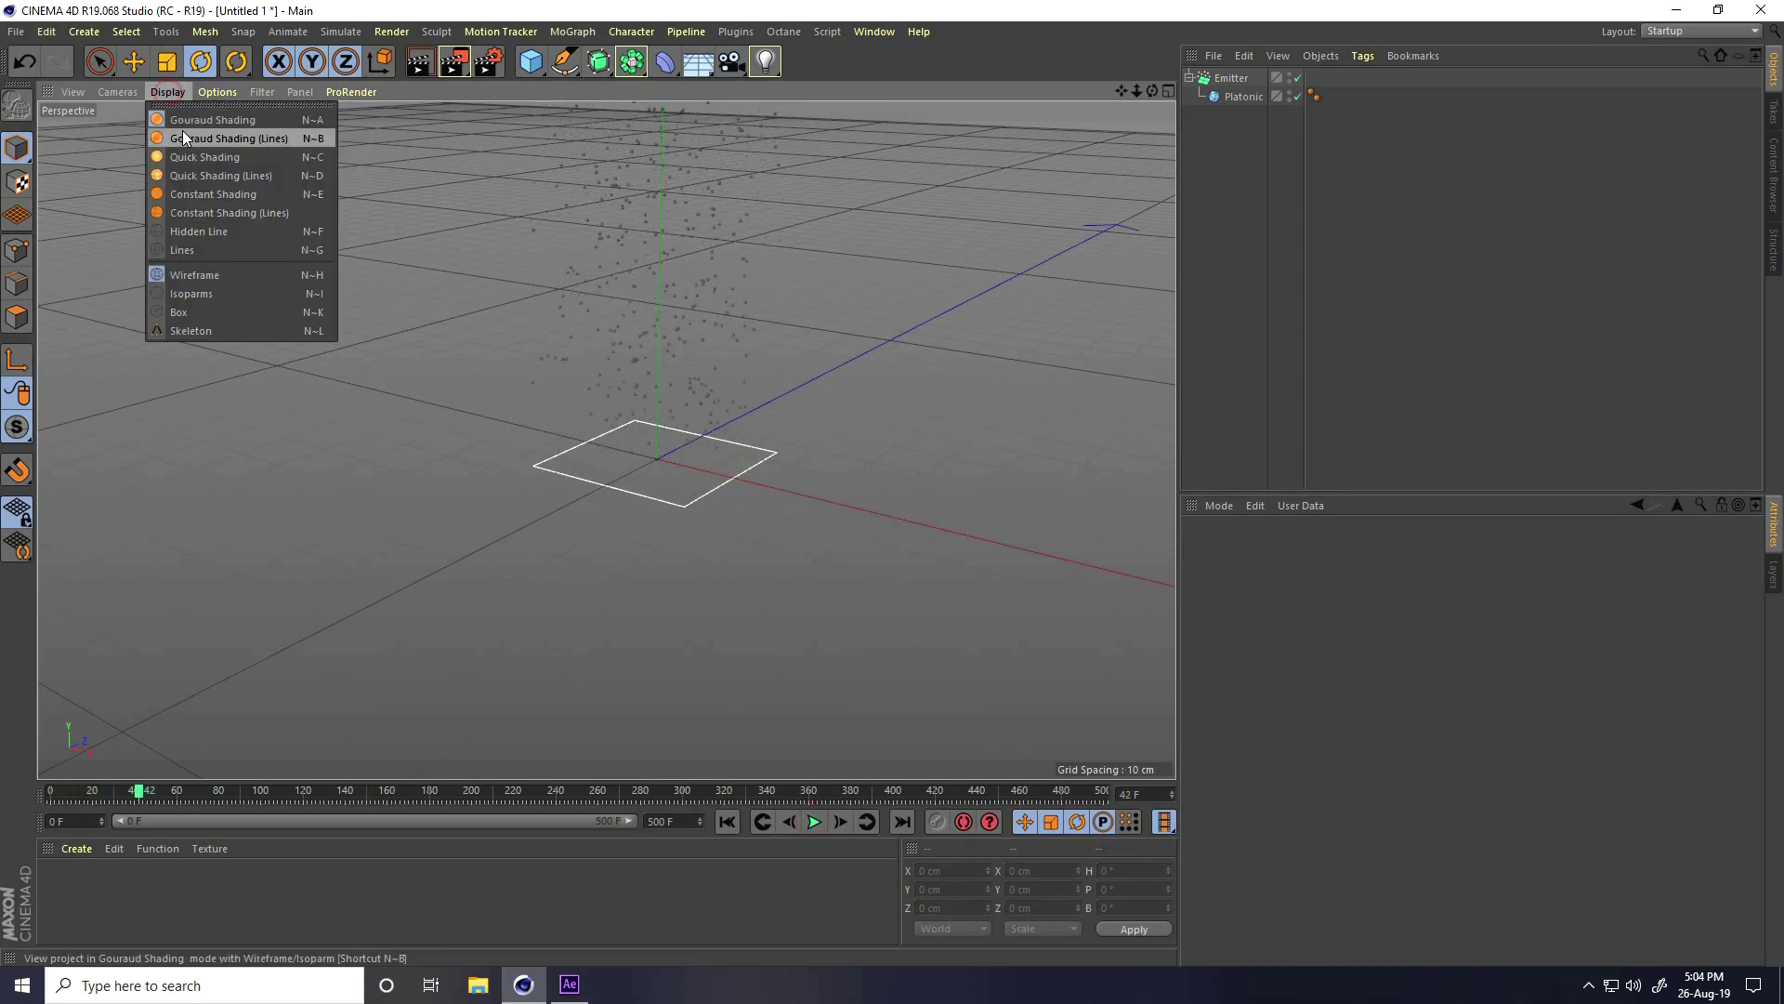
{"action": "left_click", "coordinate": [182, 137]}
{"action": "scroll", "coordinate": [623, 243], "scroll_direction": "up", "scroll_amount": 5}
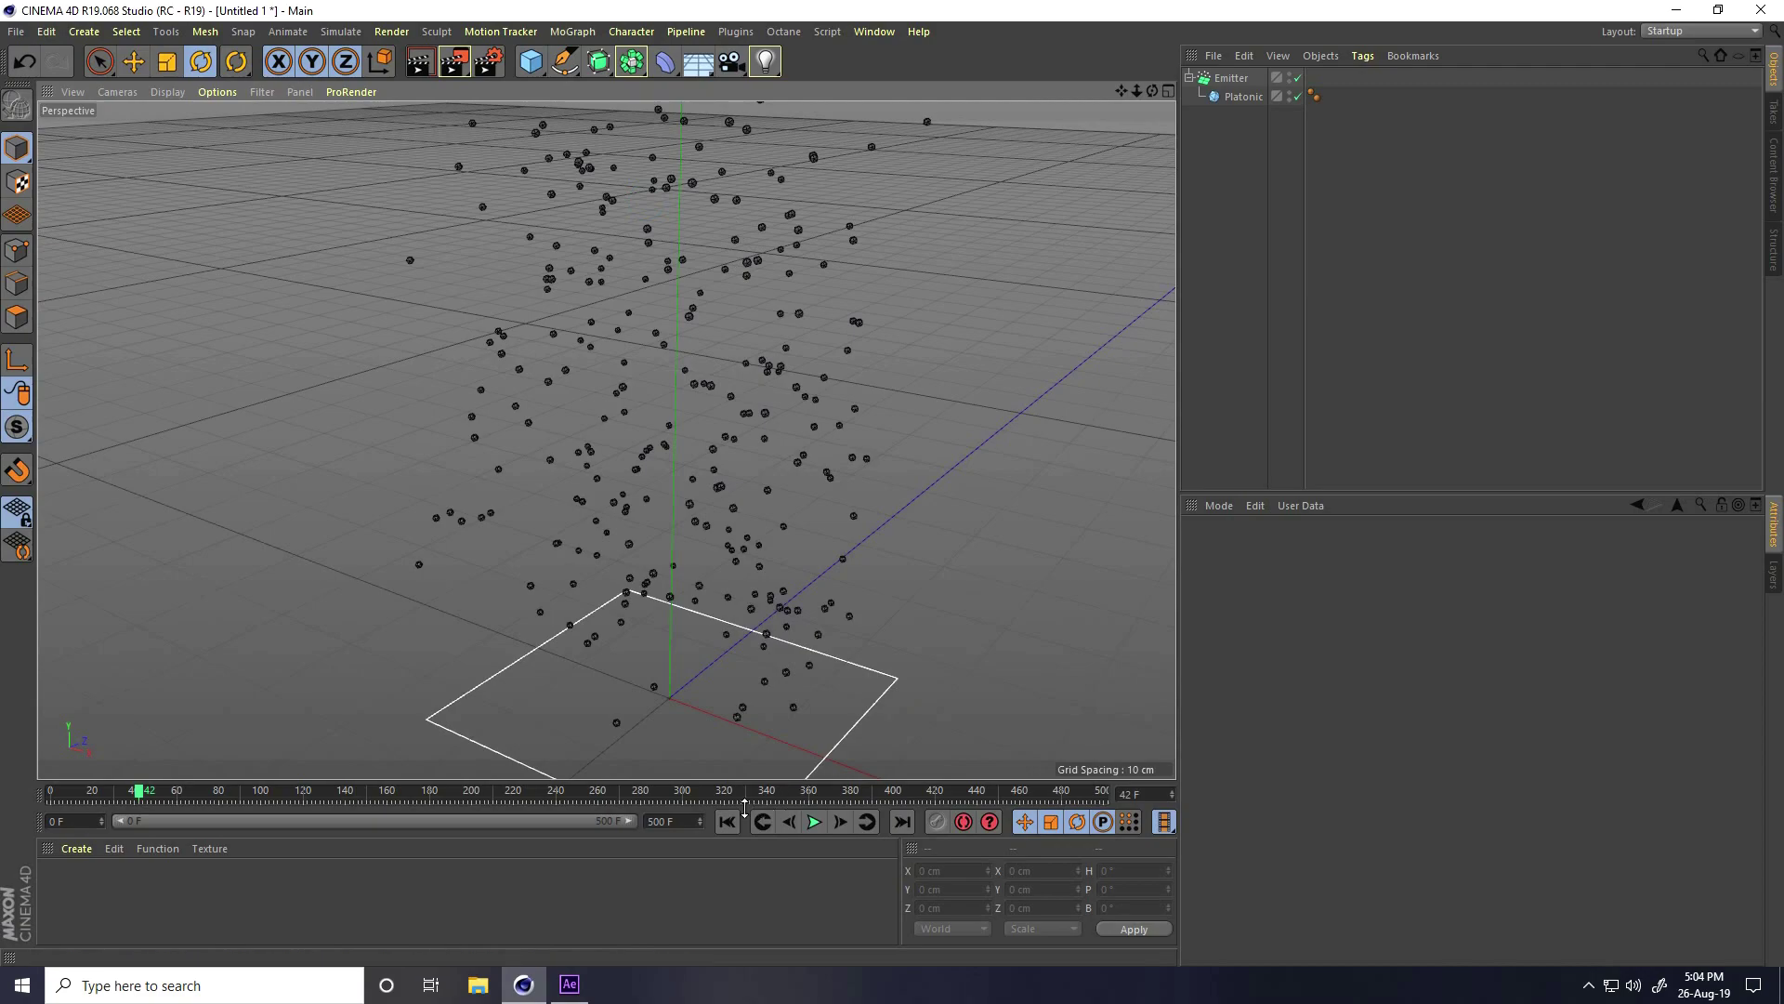
{"action": "left_click", "coordinate": [727, 821]}
{"action": "left_click", "coordinate": [814, 822]}
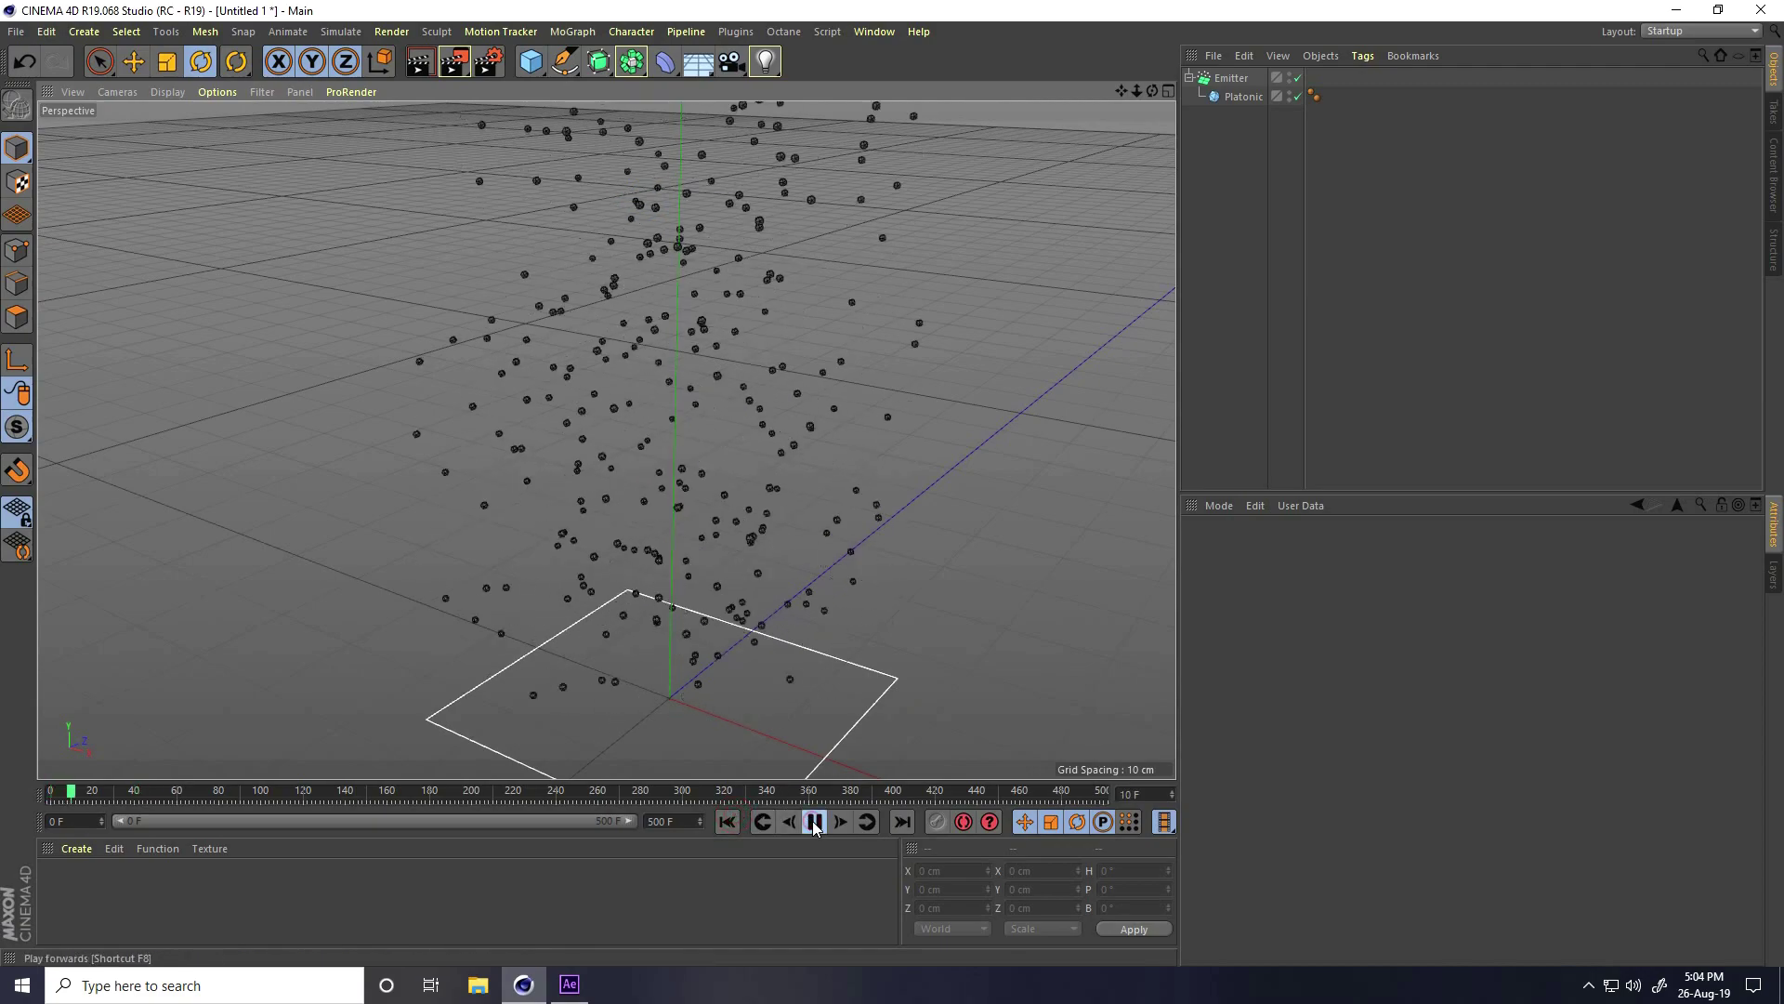
{"action": "left_click", "coordinate": [814, 822]}
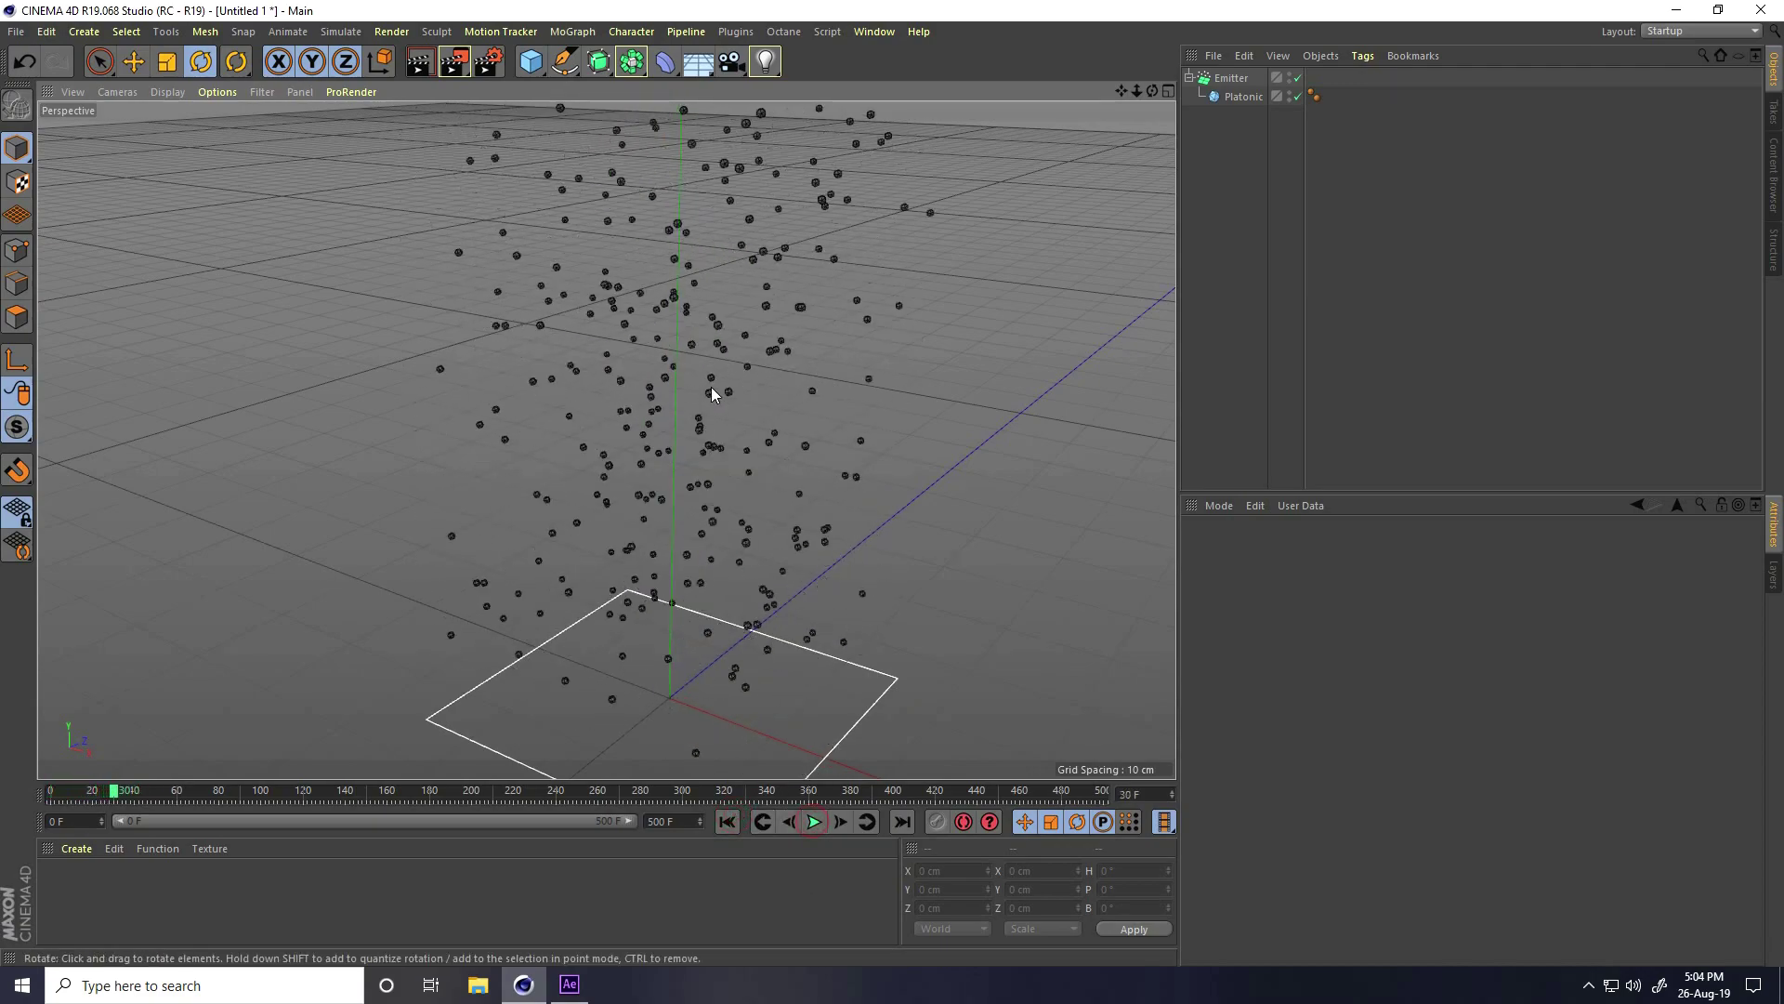
Set the Emitter's particle speed to 20 cm and replay the animation from the first frame
{"action": "left_click", "coordinate": [1231, 78]}
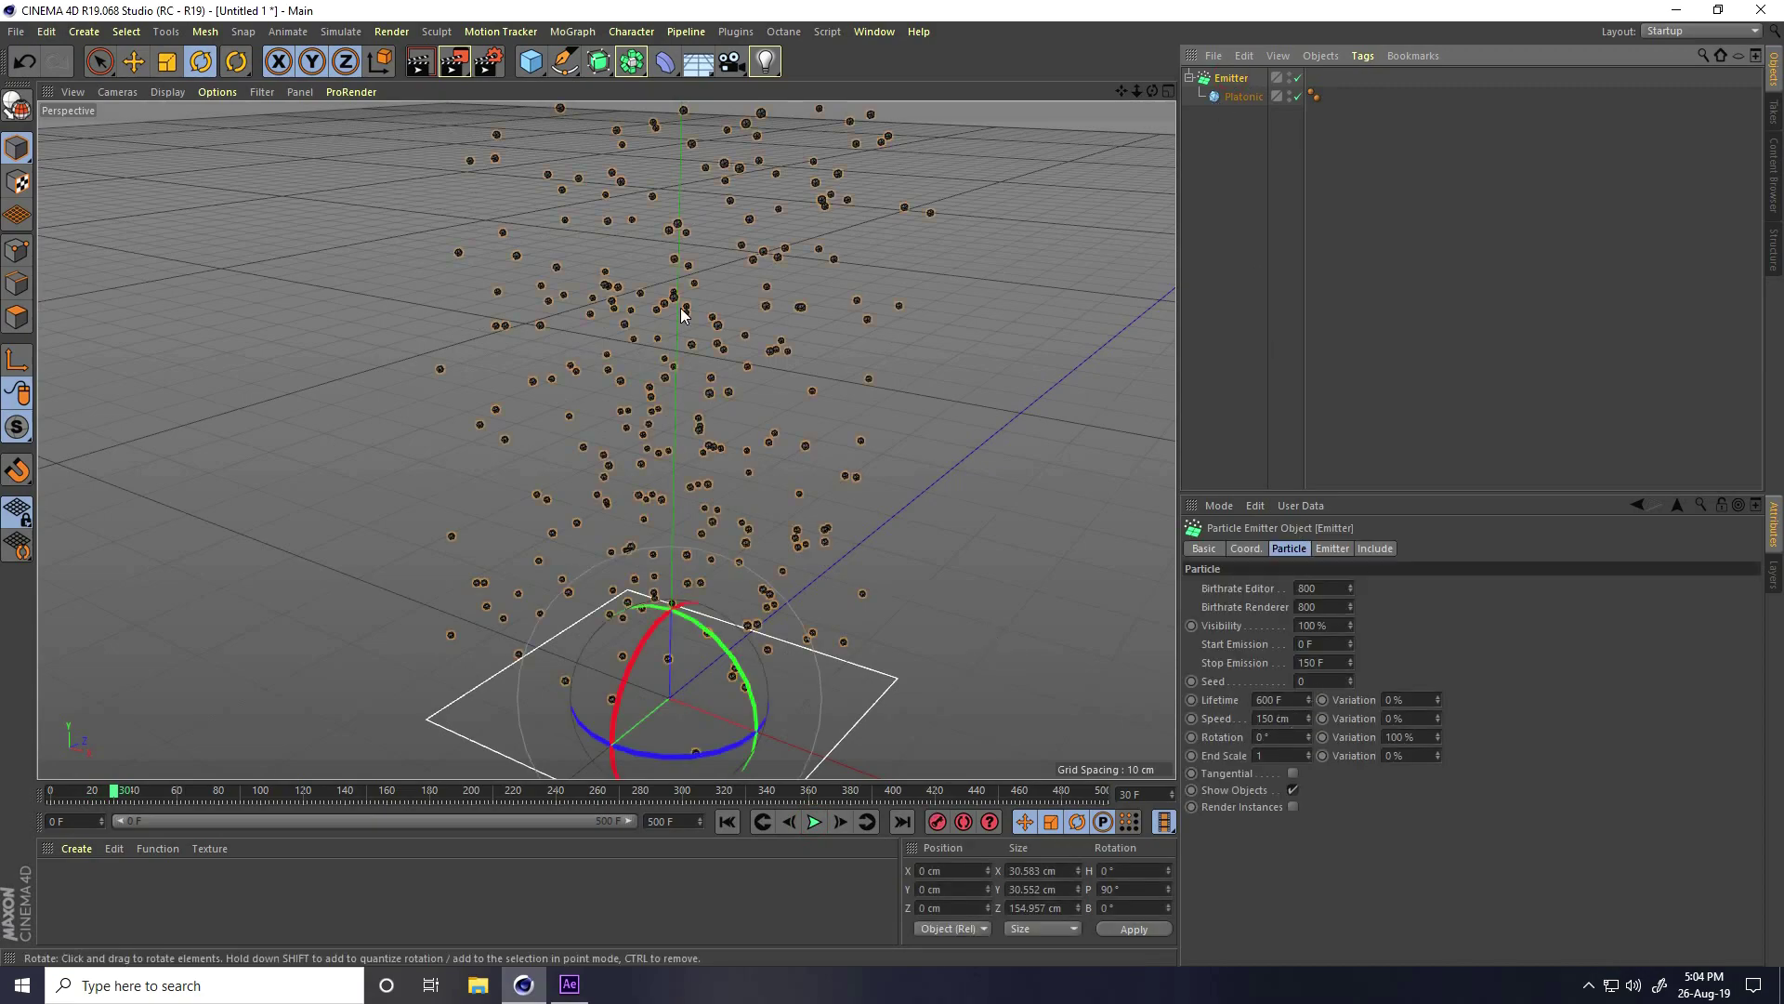
{"action": "left_click", "coordinate": [814, 822]}
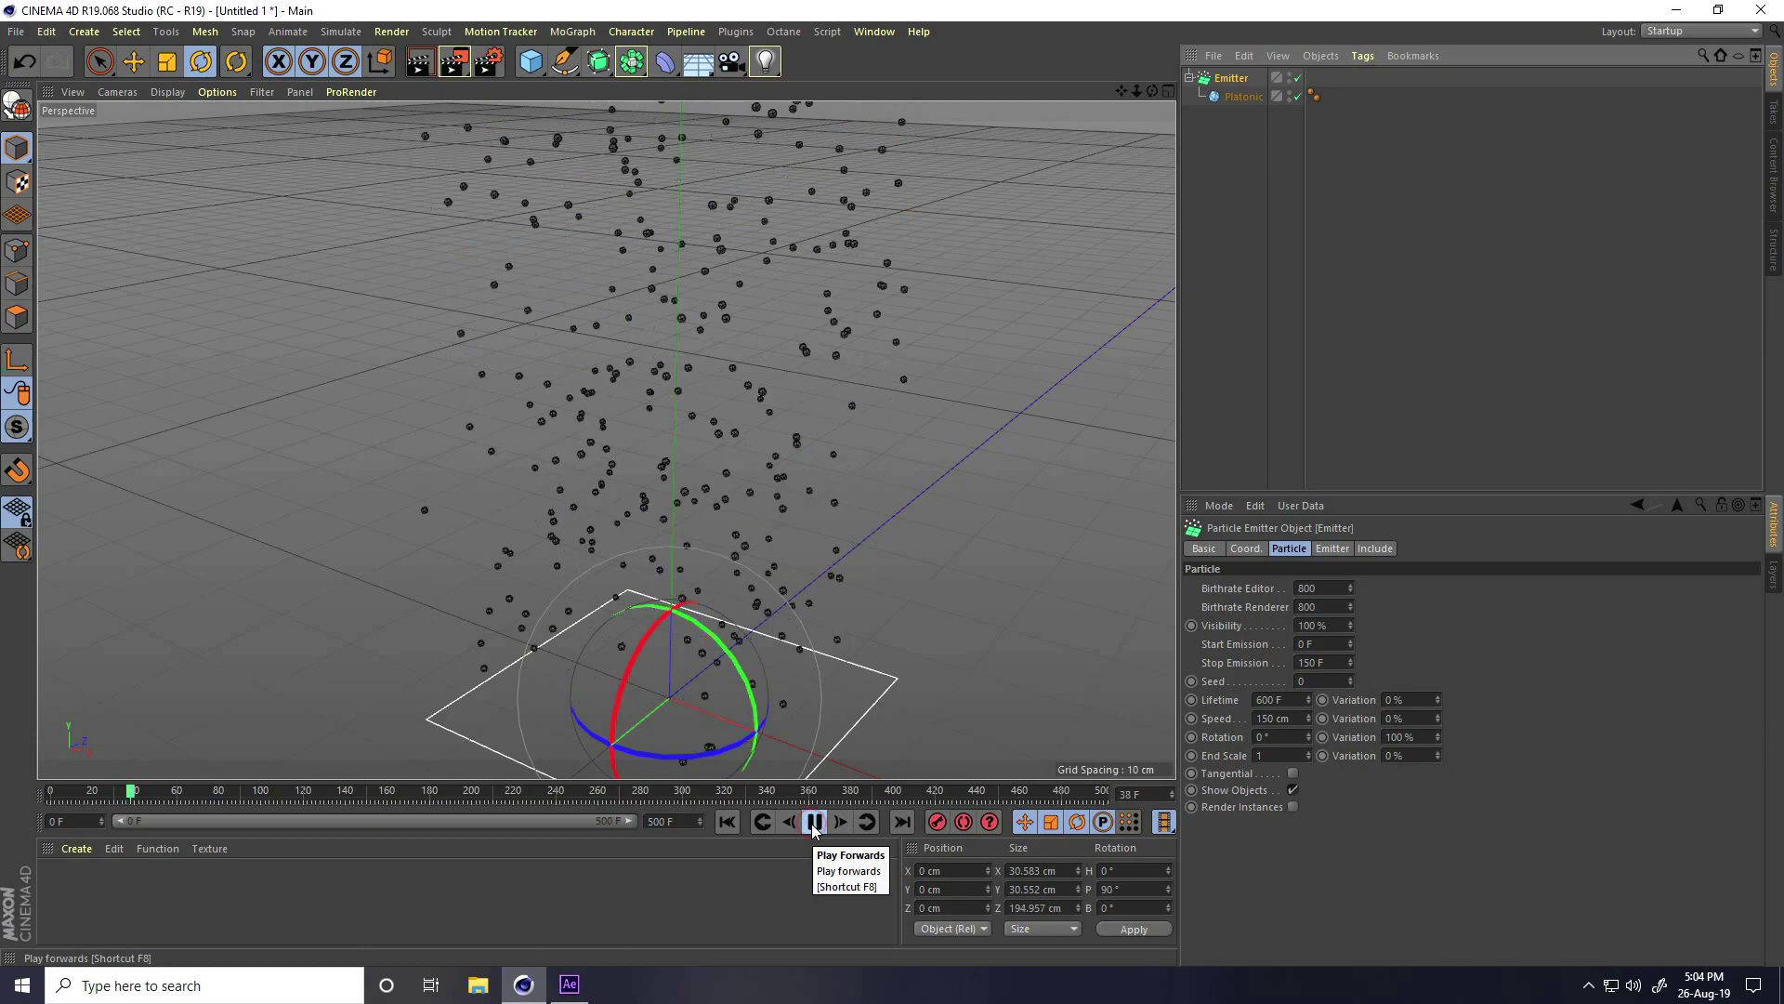
{"action": "left_click", "coordinate": [814, 822]}
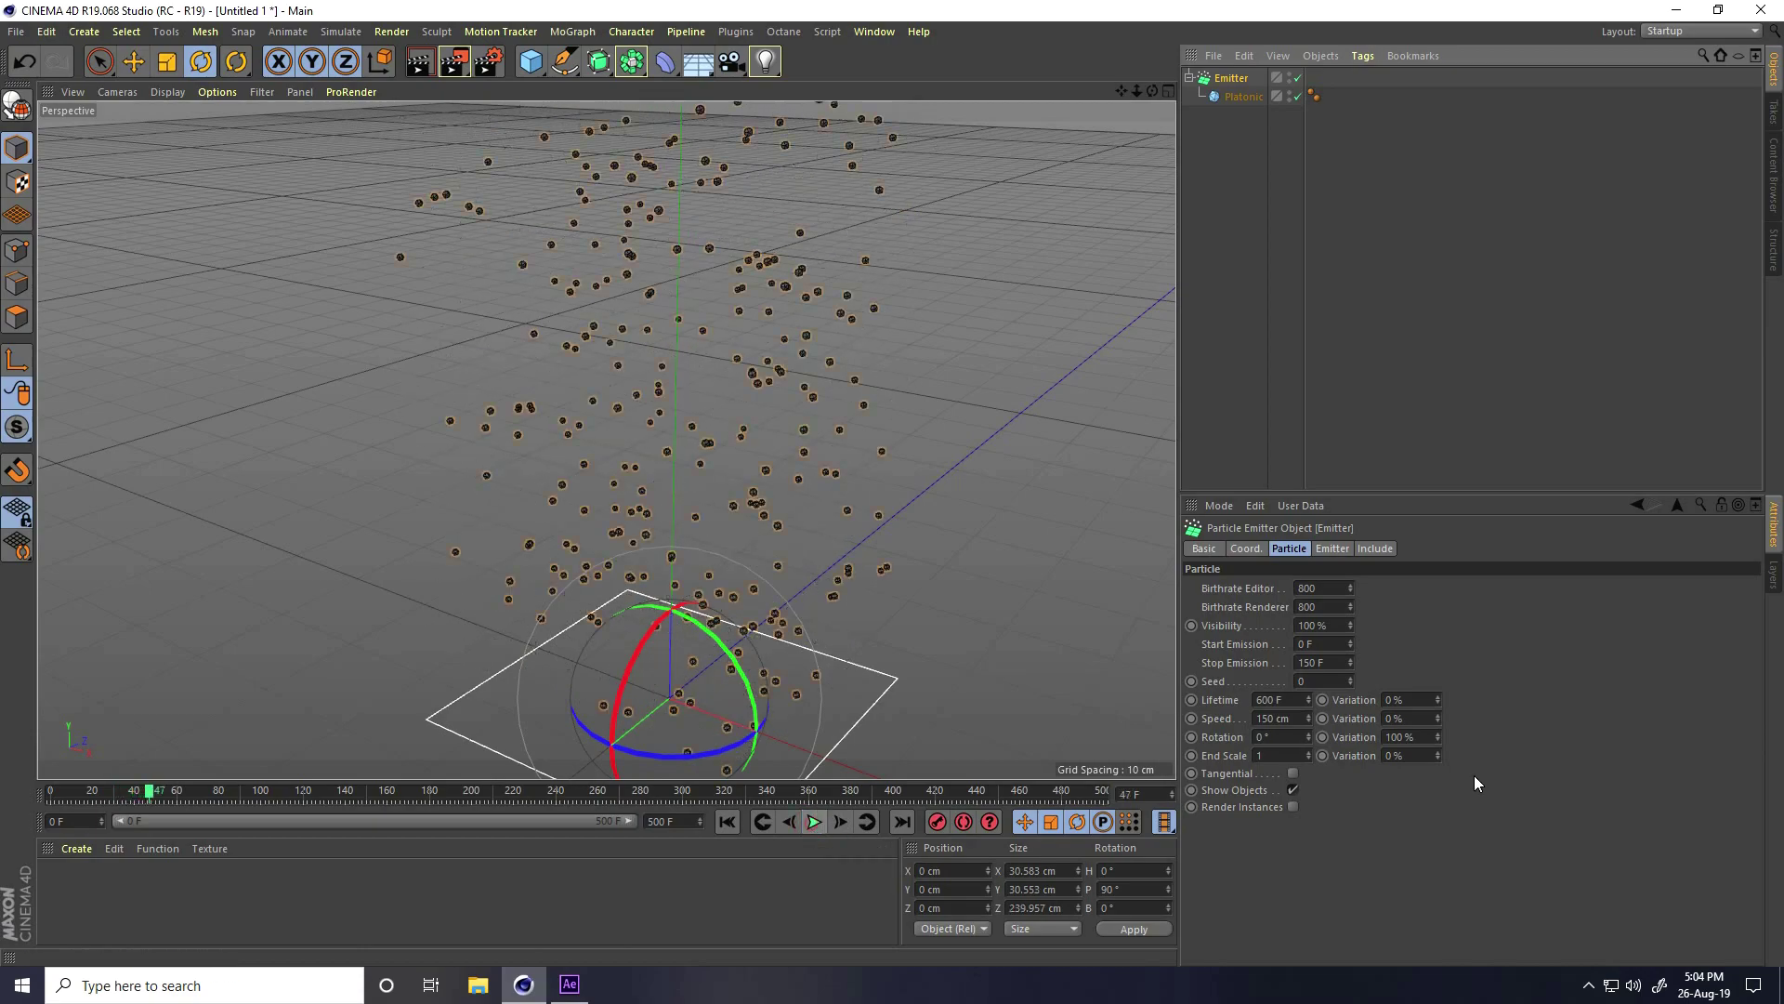
{"action": "left_click", "coordinate": [1301, 718]}
{"action": "type", "text": "20"}
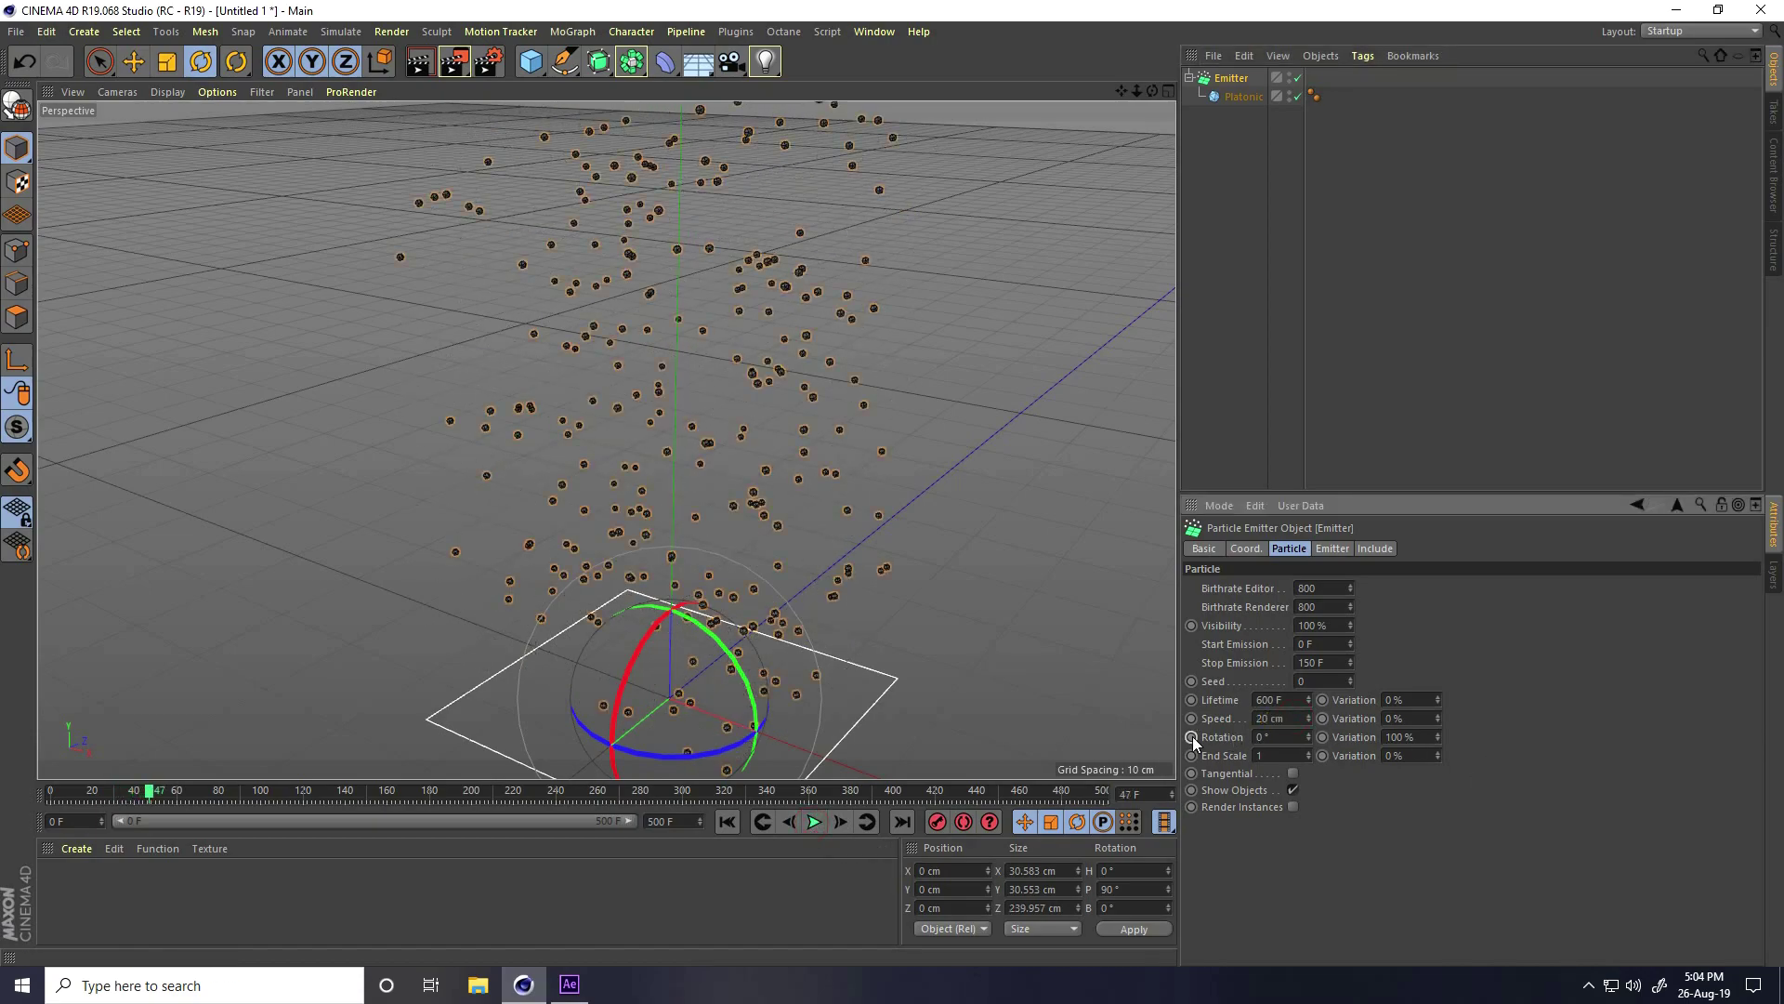
{"action": "left_click", "coordinate": [727, 822]}
{"action": "left_click", "coordinate": [814, 822]}
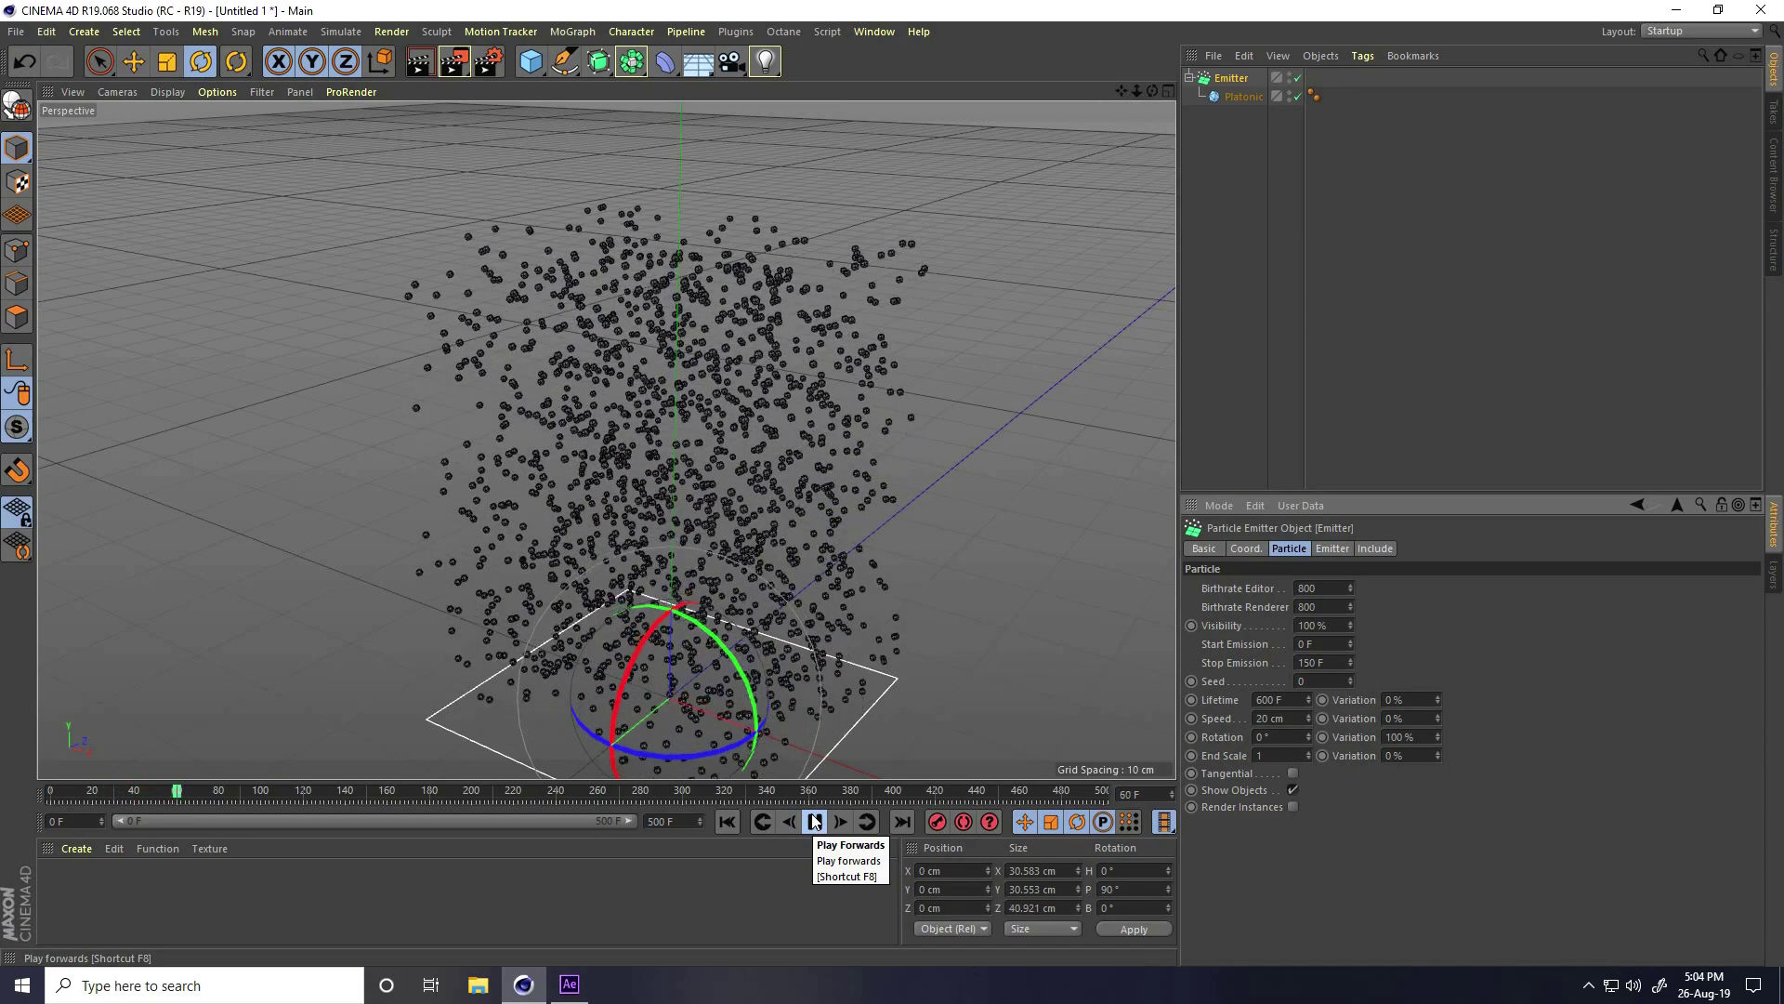
{"action": "left_click", "coordinate": [813, 821]}
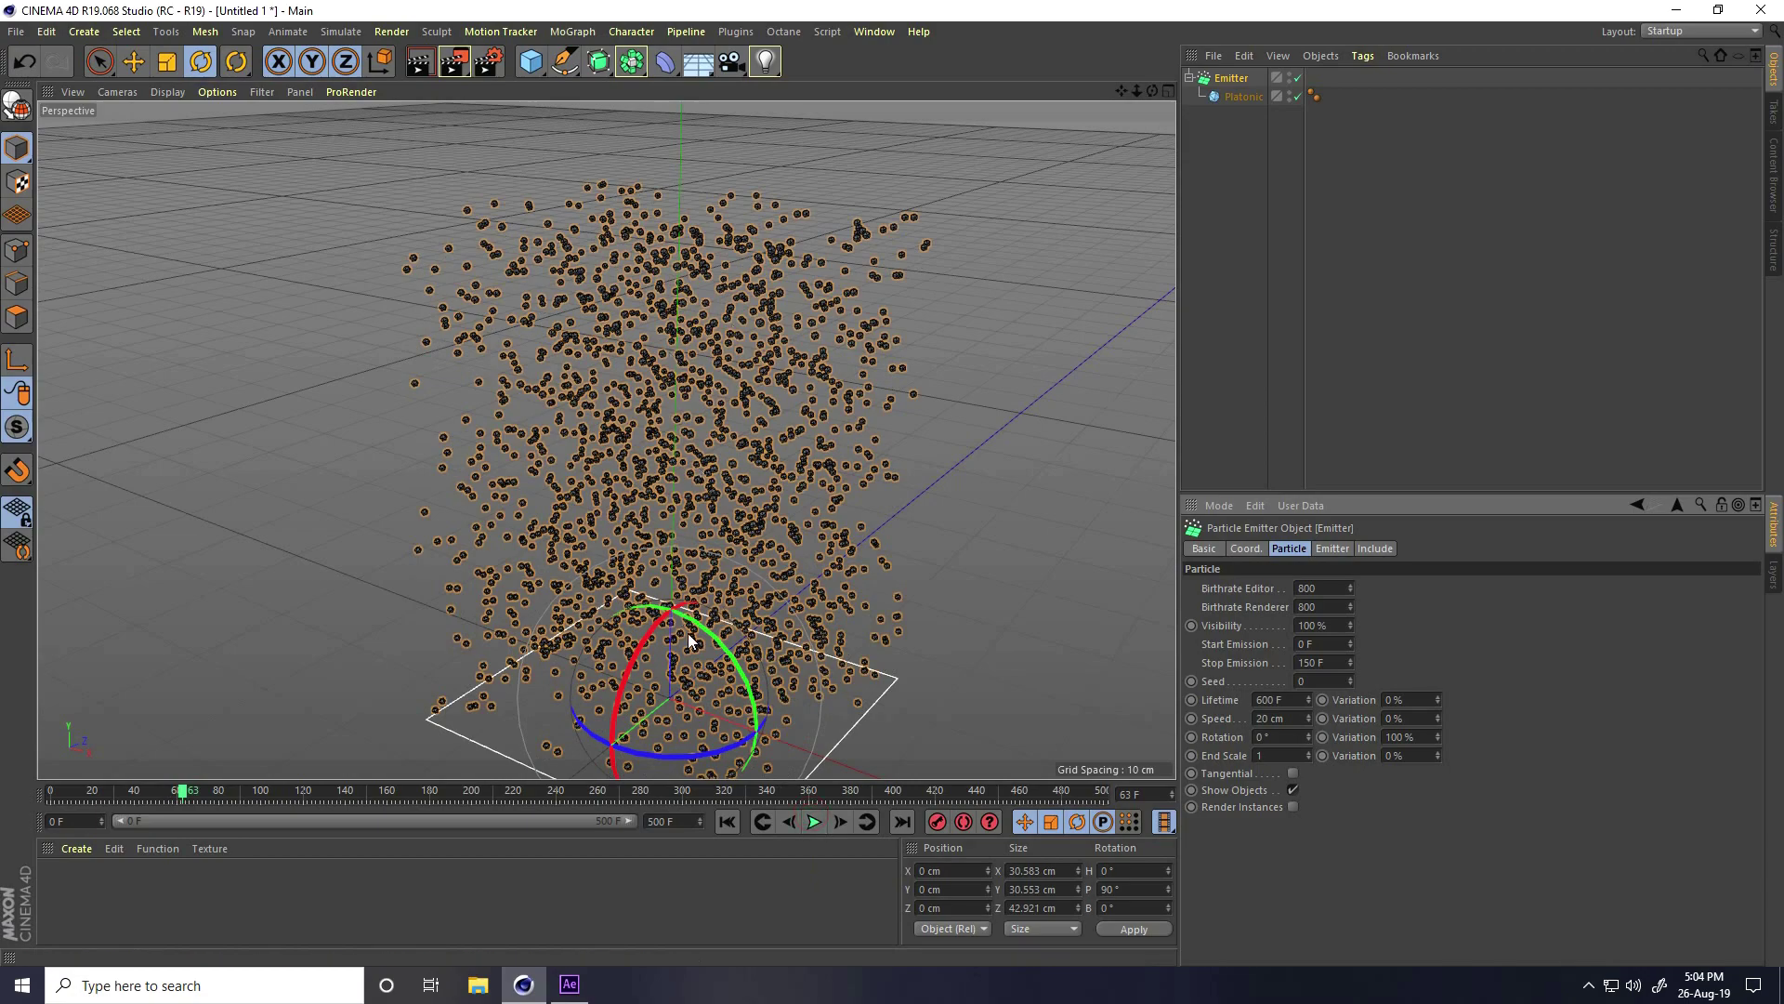
{"action": "left_click", "coordinate": [728, 823]}
{"action": "left_click", "coordinate": [813, 822]}
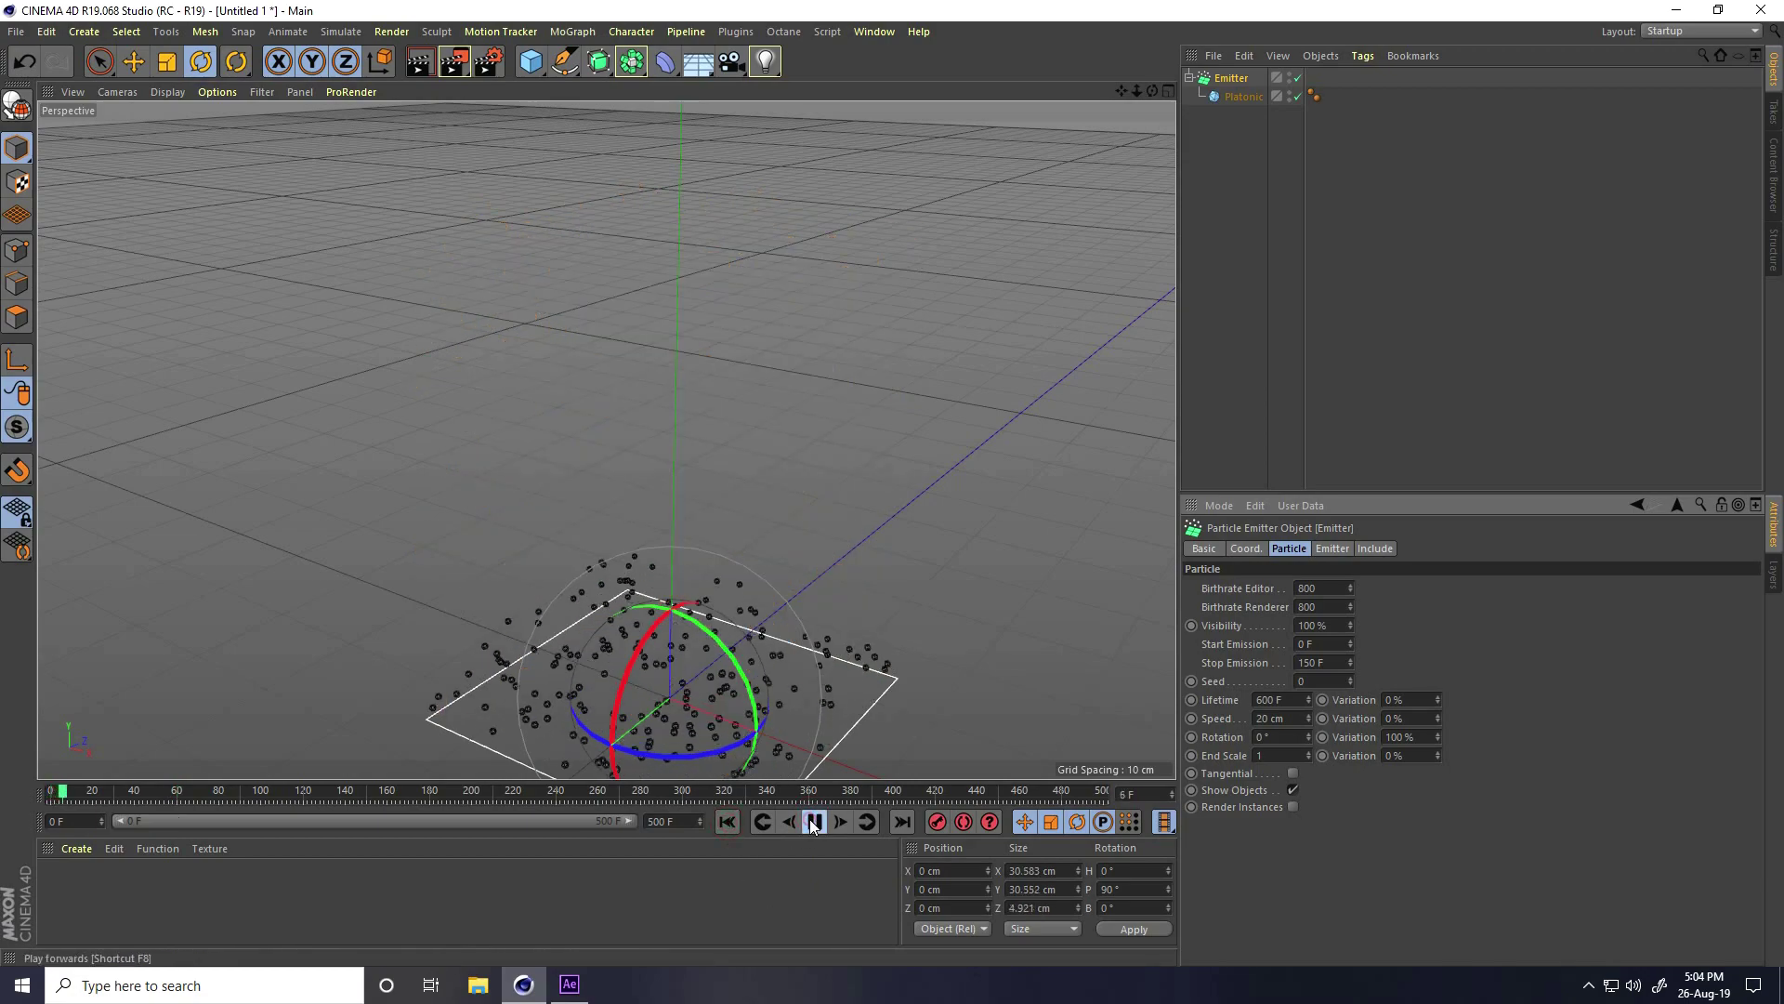
{"action": "left_click", "coordinate": [813, 821]}
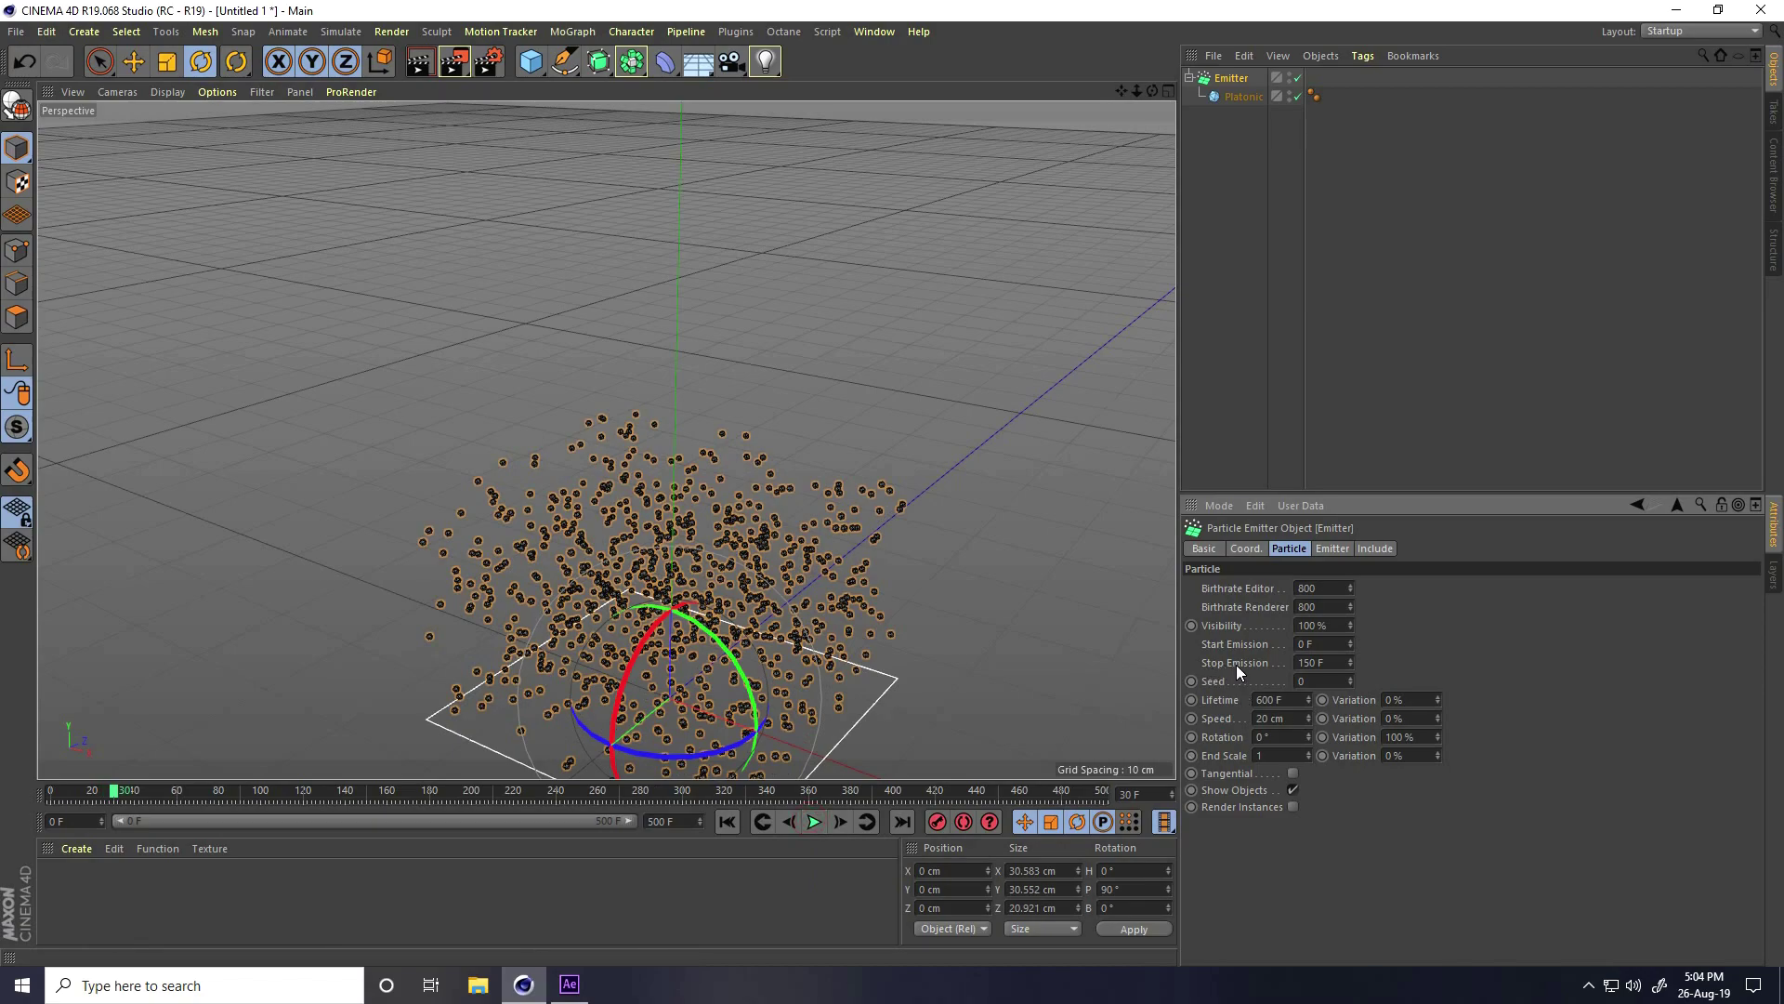
Set the Emitter's Stop Emission to 450 F and play the animation from the first frame
{"action": "left_click", "coordinate": [1340, 663]}
{"action": "type", "text": "450"}
{"action": "key", "text": "Return"}
{"action": "left_click", "coordinate": [733, 819]}
{"action": "left_click", "coordinate": [822, 823]}
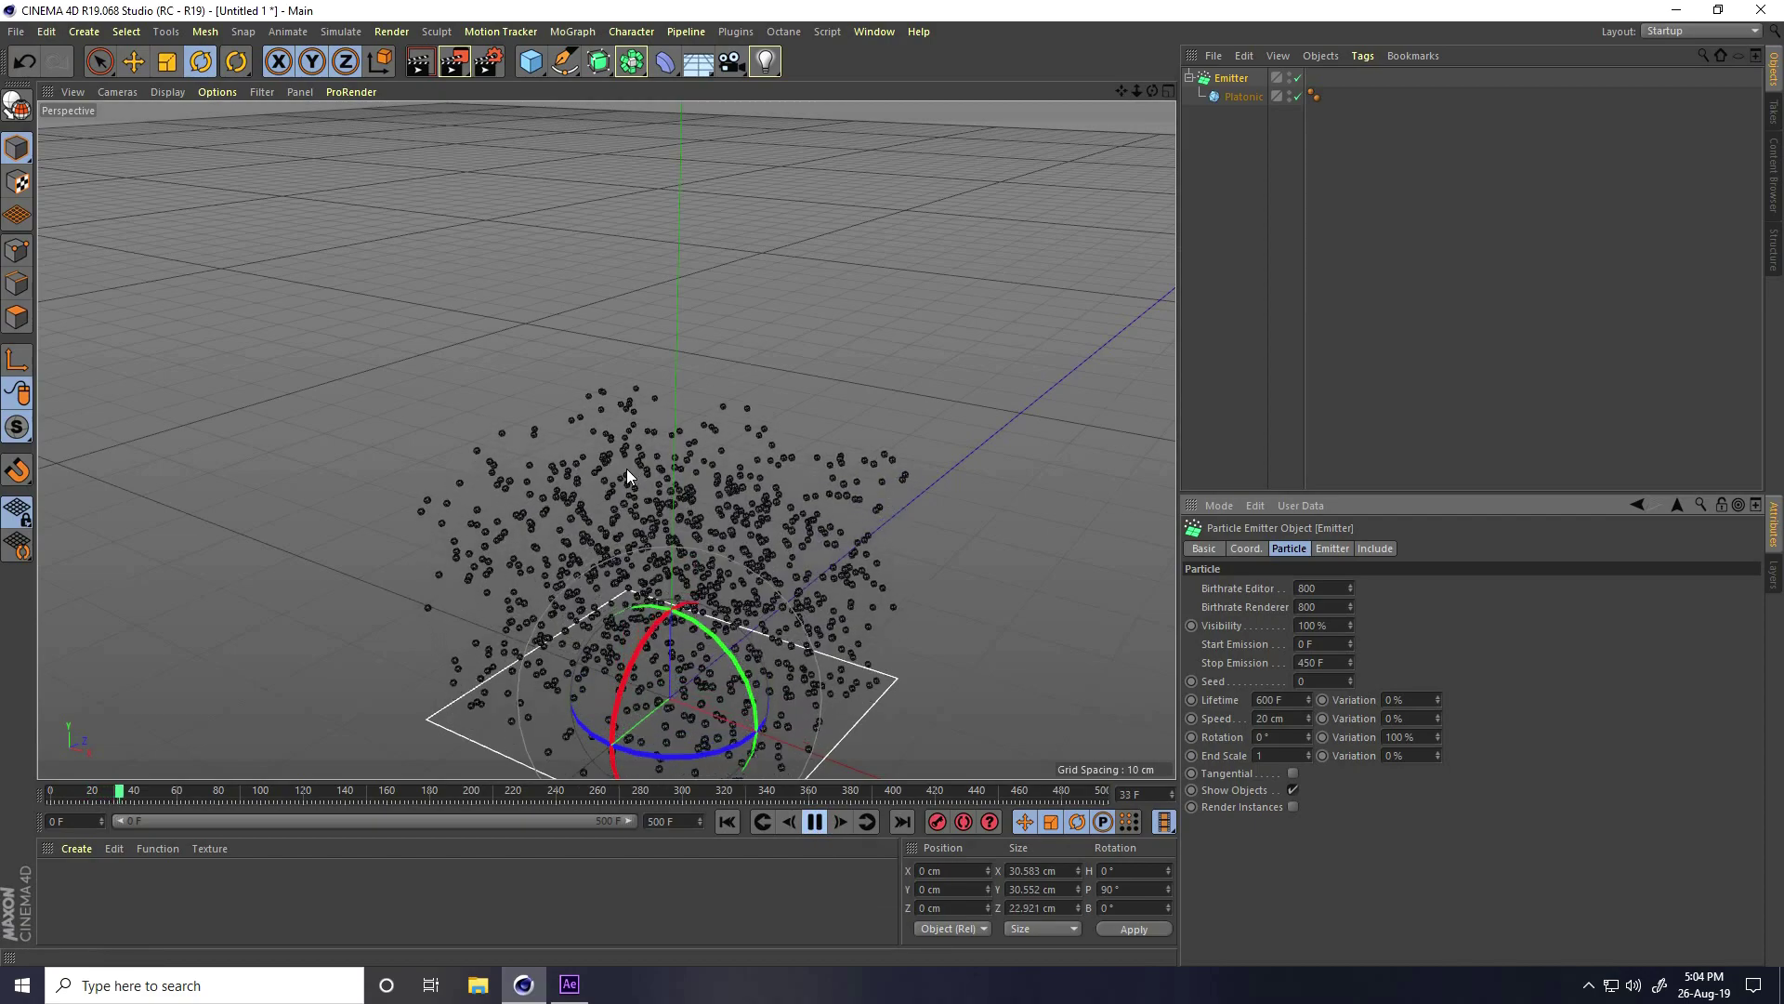
Stop playback and set the Emitter's speed variation to 90% and end scale variation to 80%
{"action": "key", "text": "F8"}
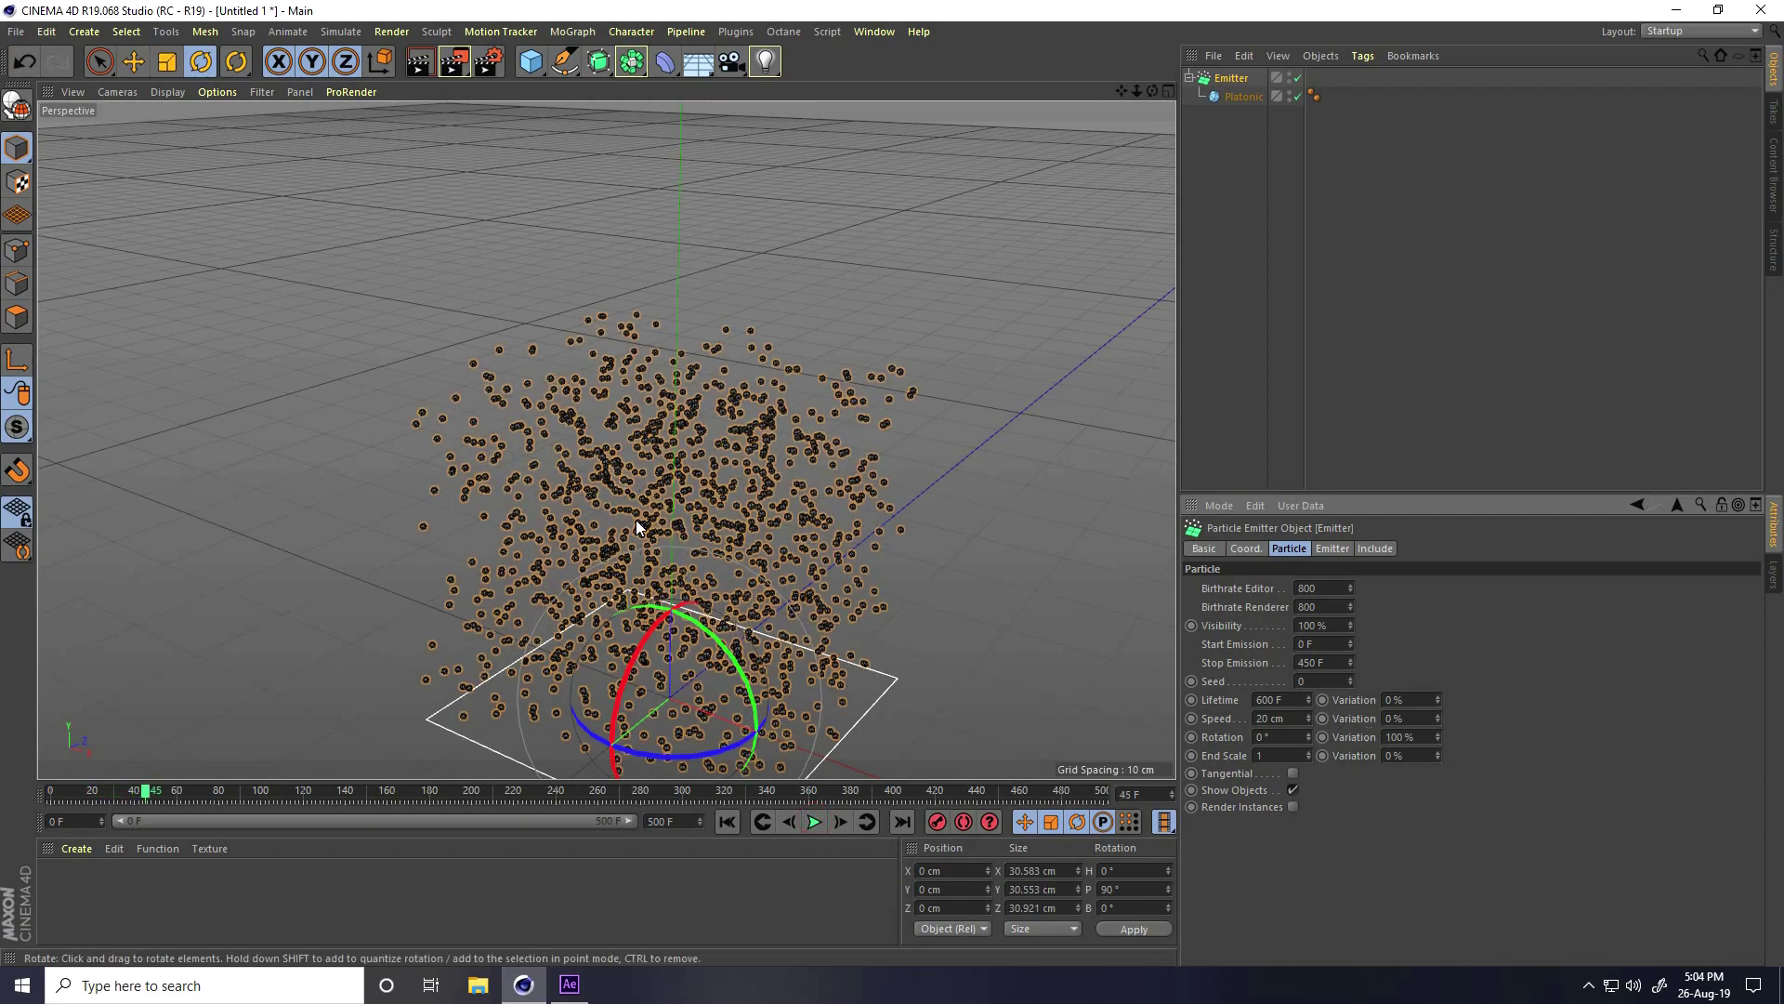
{"action": "scroll", "coordinate": [761, 476], "scroll_direction": "up", "scroll_amount": 10}
{"action": "scroll", "coordinate": [761, 476], "scroll_direction": "up", "scroll_amount": 3}
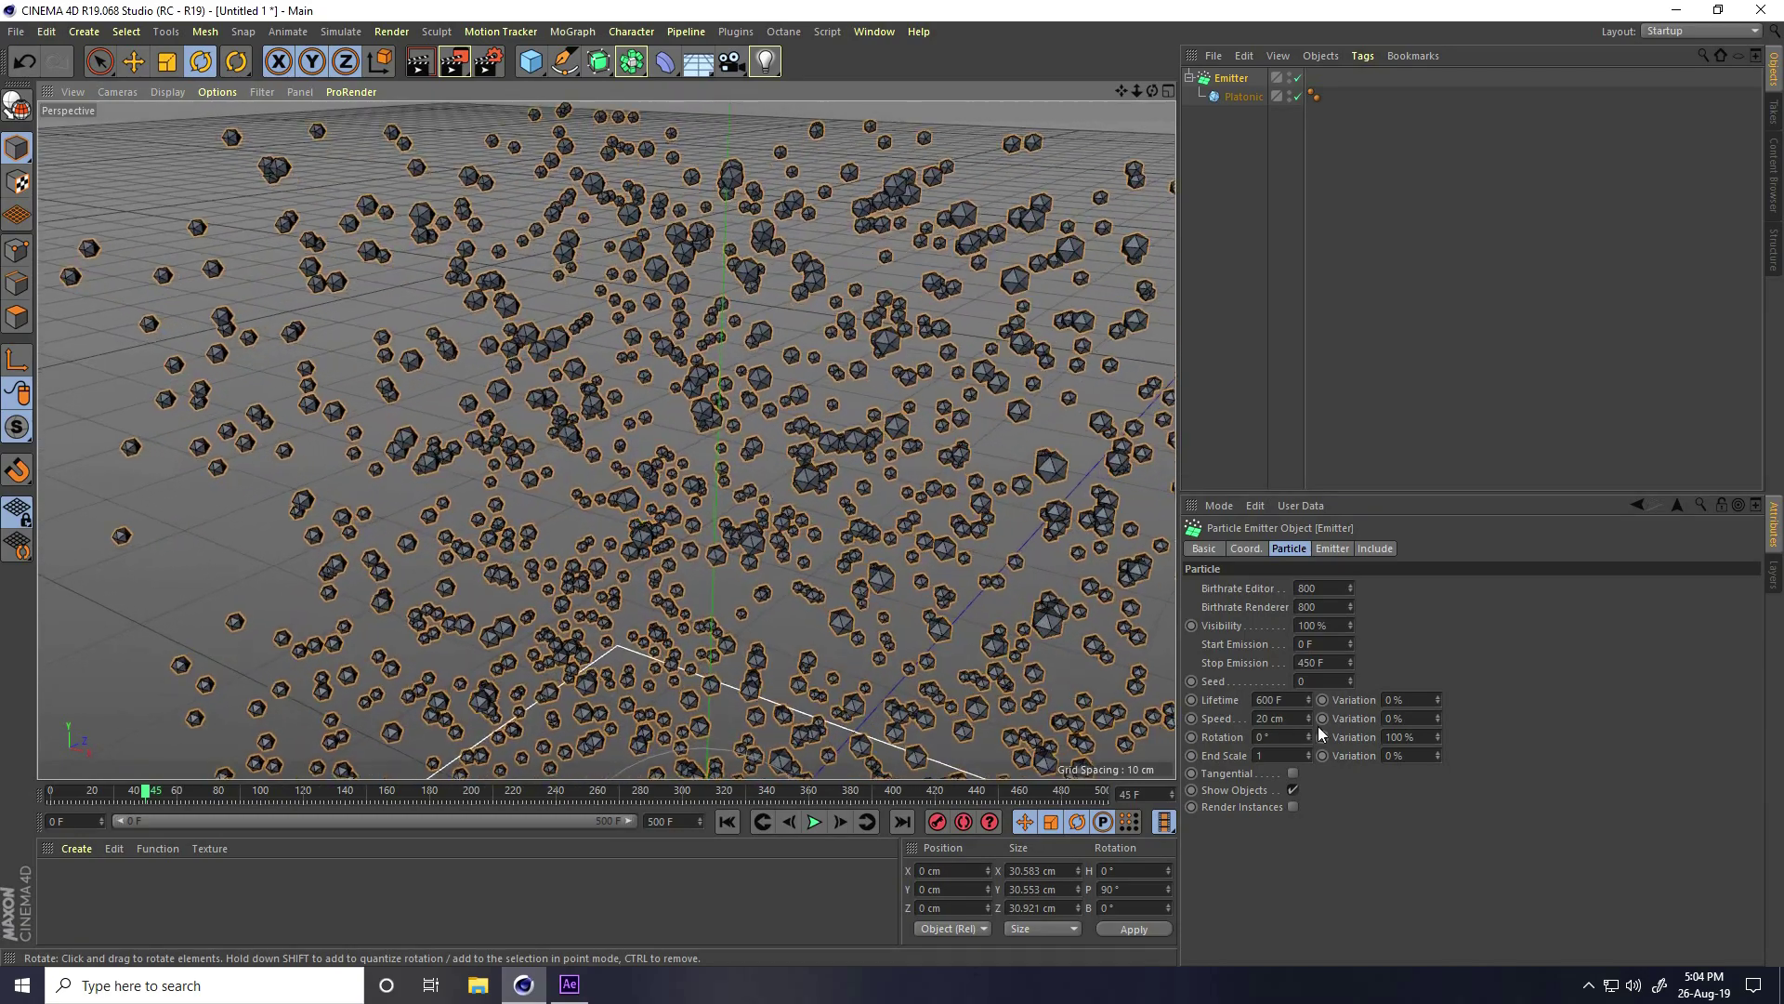
{"action": "left_click", "coordinate": [1429, 720]}
{"action": "type", "text": "90"}
{"action": "key", "text": "Tab"}
{"action": "key", "text": "Tab"}
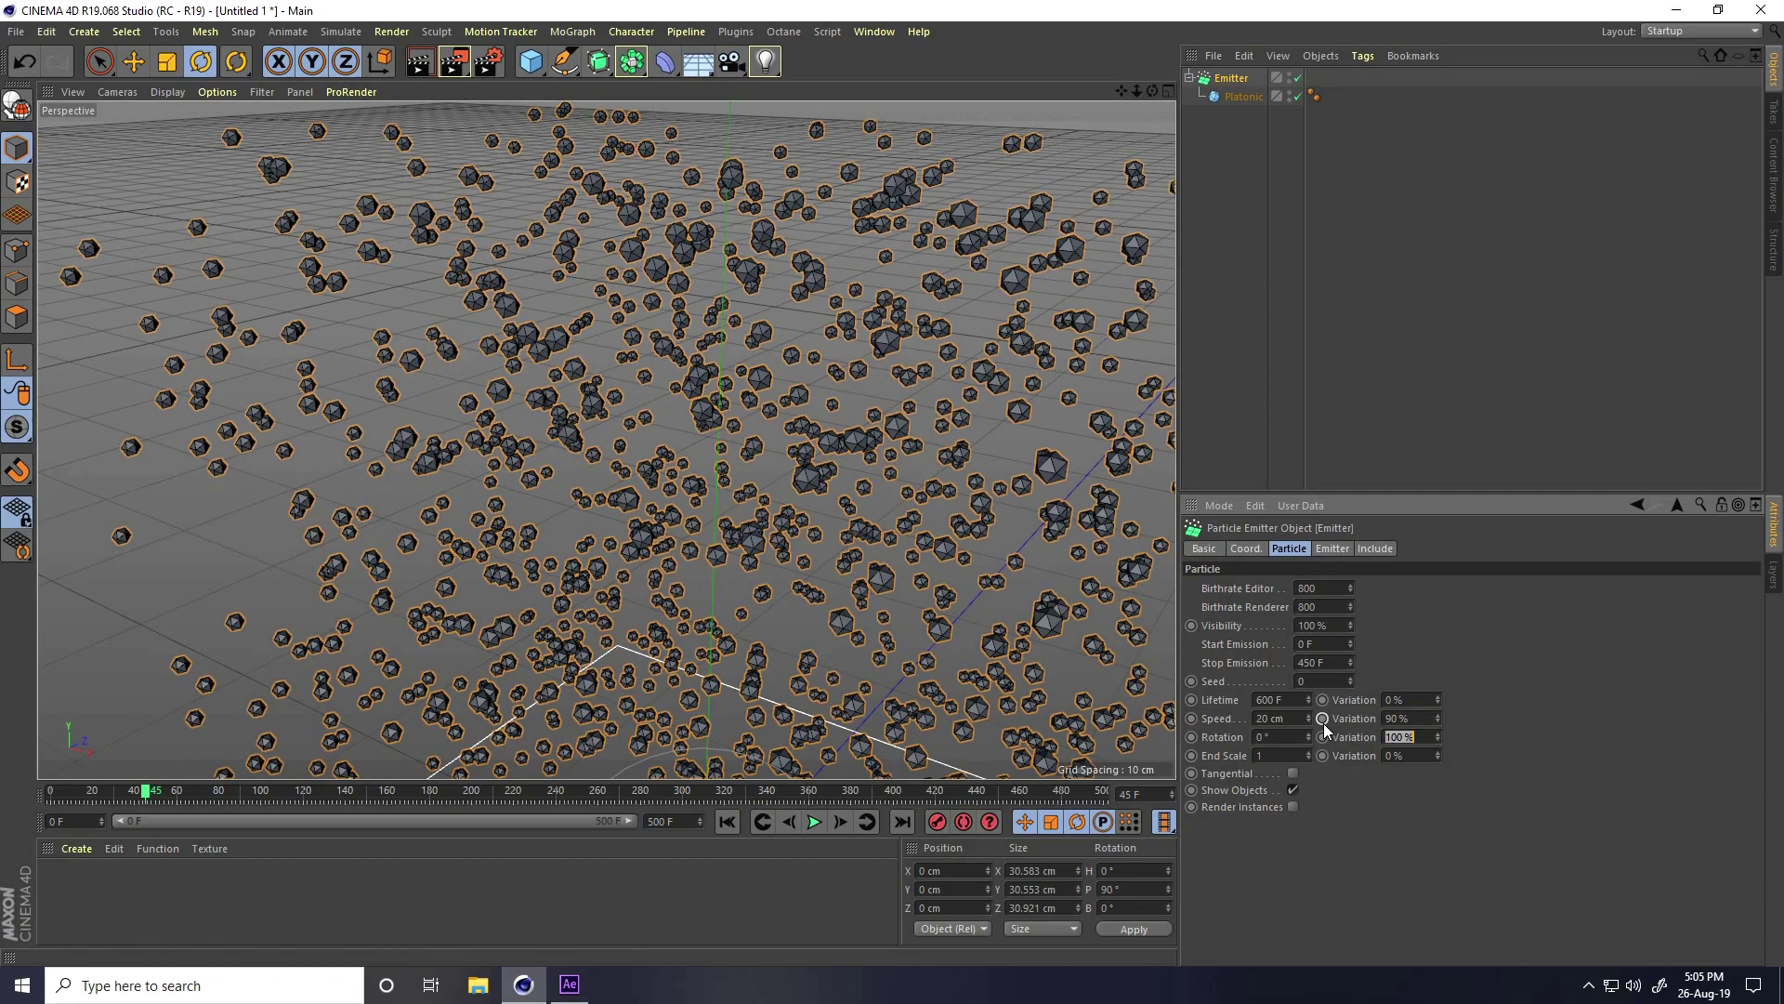
{"action": "key", "text": "Tab"}
{"action": "key", "text": "Tab"}
{"action": "type", "text": "80"}
{"action": "key", "text": "Return"}
Play the animation from the first frame to check the varied particle speeds and sizes, and stop it
{"action": "left_click_drag", "start_coordinate": [653, 461], "coordinate": [567, 481], "text": "alt"}
{"action": "left_click", "coordinate": [728, 822]}
{"action": "left_click", "coordinate": [815, 821]}
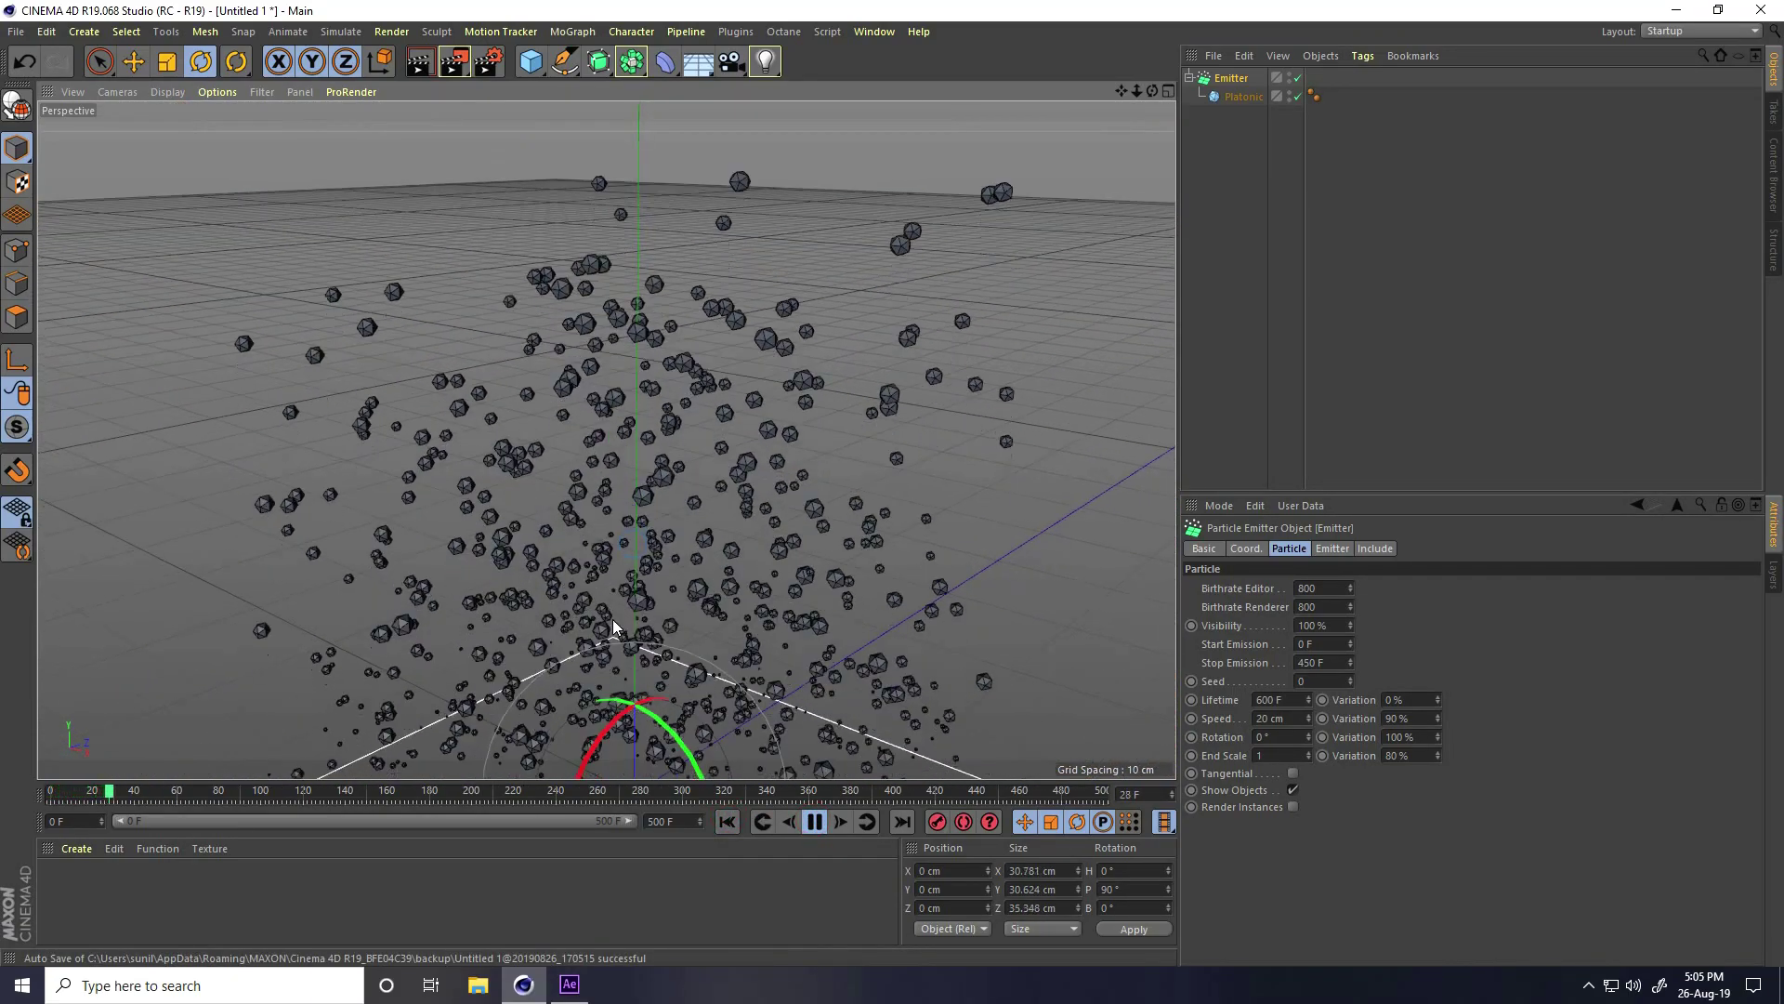
{"action": "left_click", "coordinate": [813, 818]}
{"action": "scroll", "coordinate": [636, 577], "scroll_direction": "down", "scroll_amount": 10}
{"action": "mouse_move", "coordinate": [576, 517]}
{"action": "left_mouse_down", "text": "alt"}
{"action": "mouse_move", "coordinate": [700, 518]}
{"action": "mouse_move", "coordinate": [589, 522]}
{"action": "left_mouse_up", "text": "alt"}
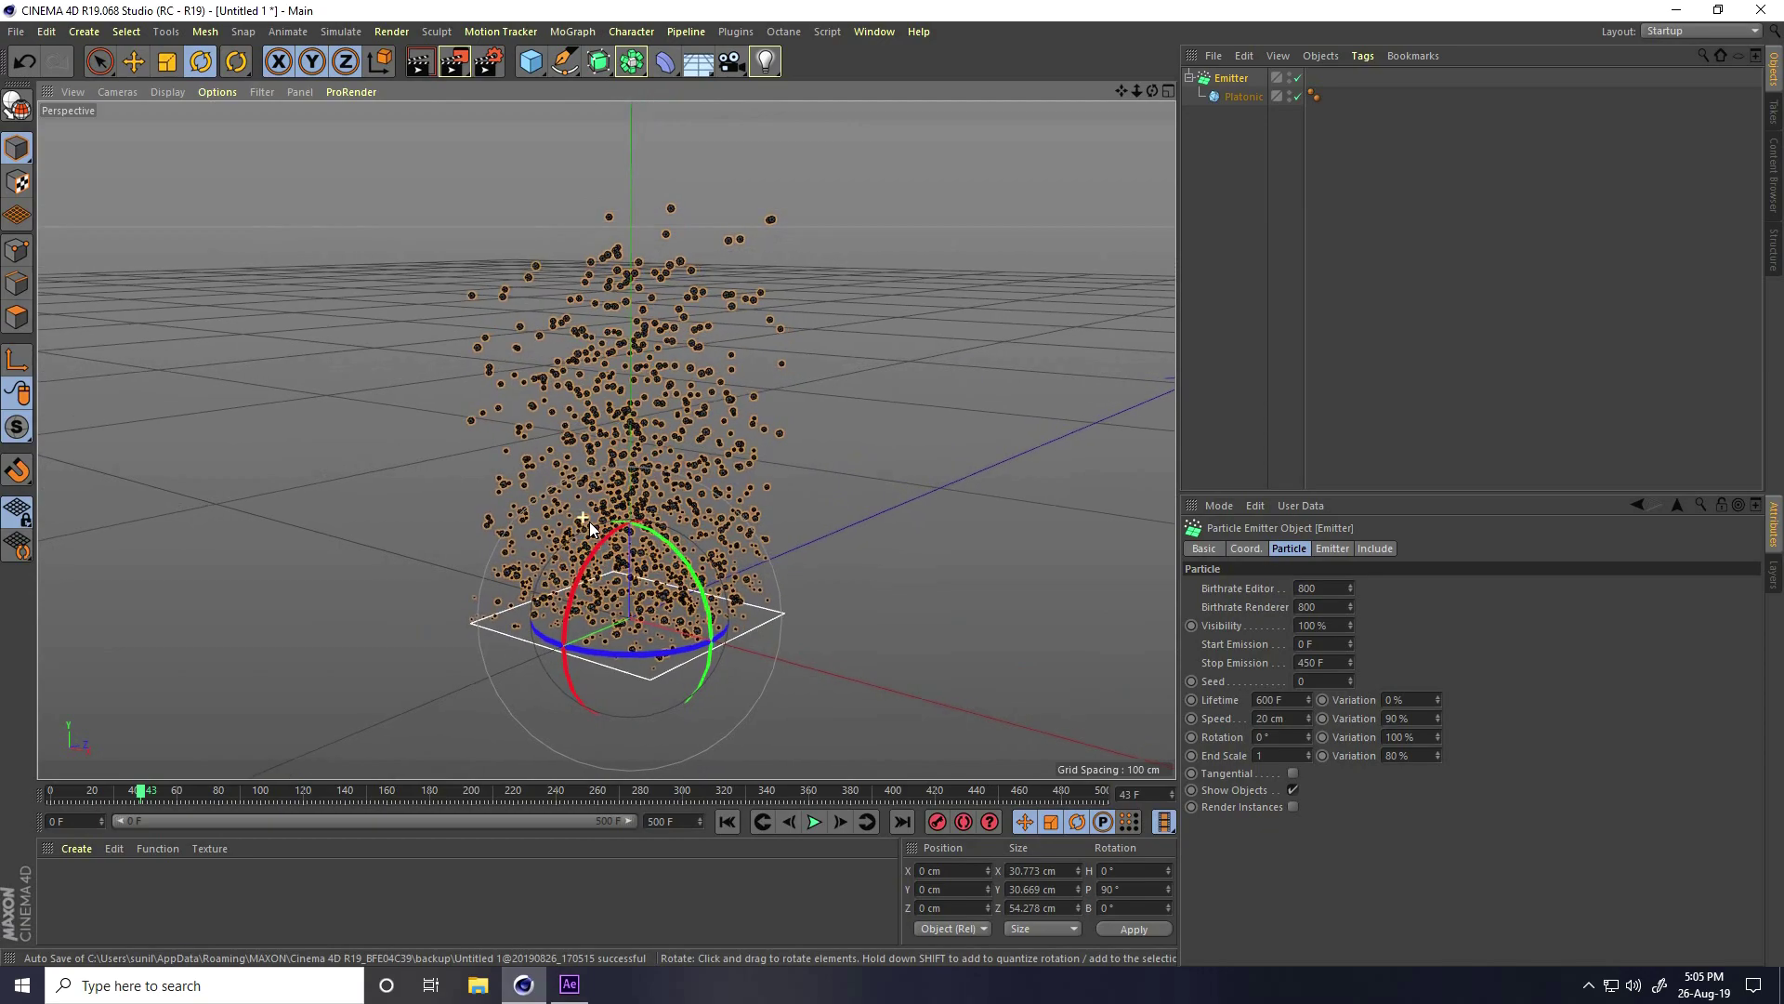
Set the project's dynamics gravity to 0 cm and replay the animation from the first frame
{"action": "left_click", "coordinate": [1216, 508]}
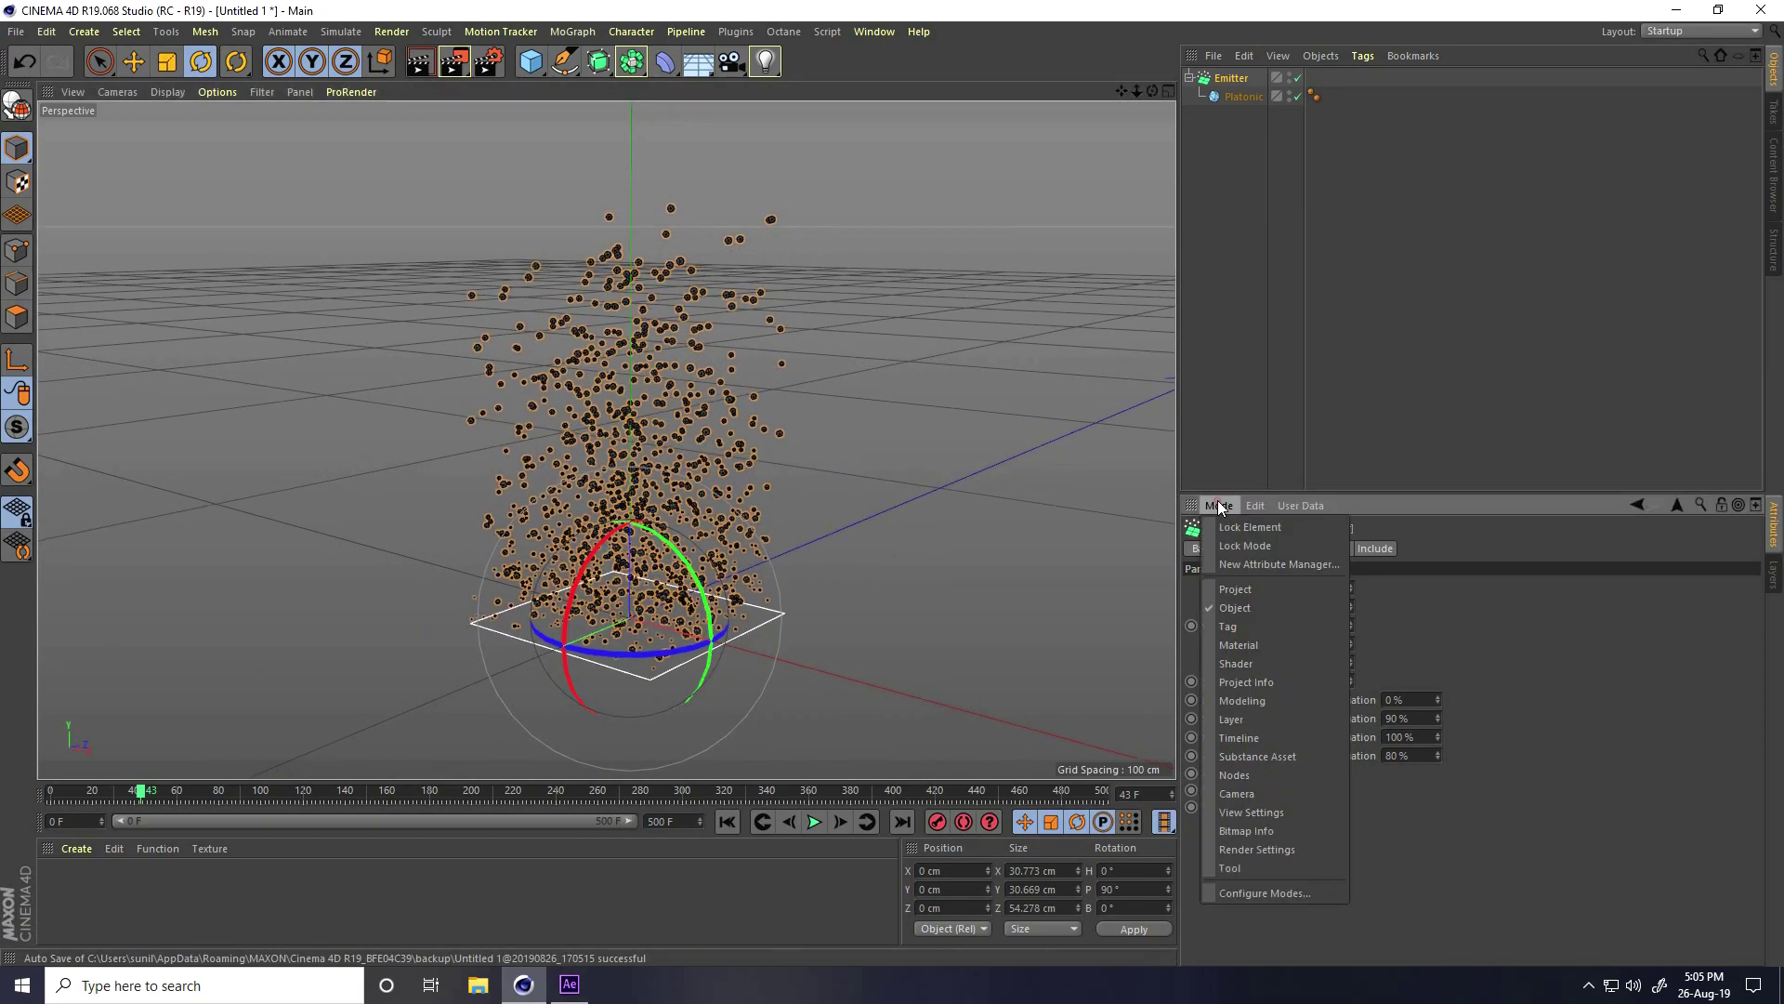
{"action": "left_click", "coordinate": [1266, 589]}
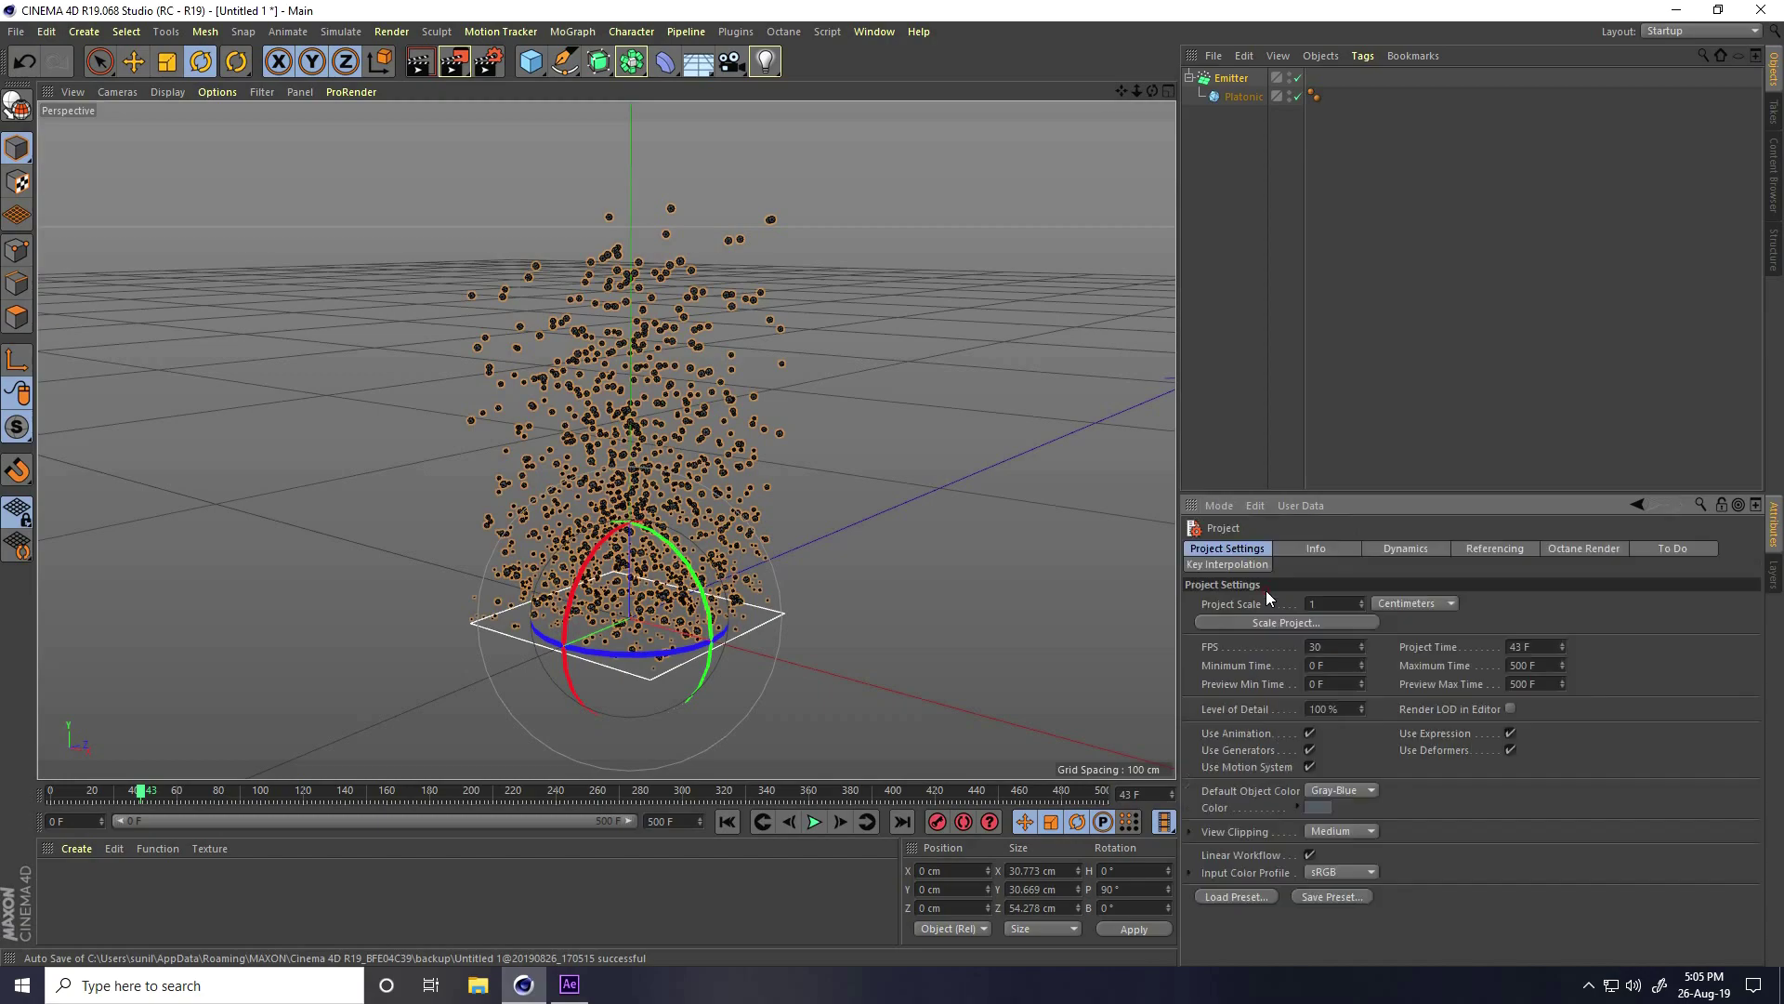
{"action": "left_click", "coordinate": [1399, 548]}
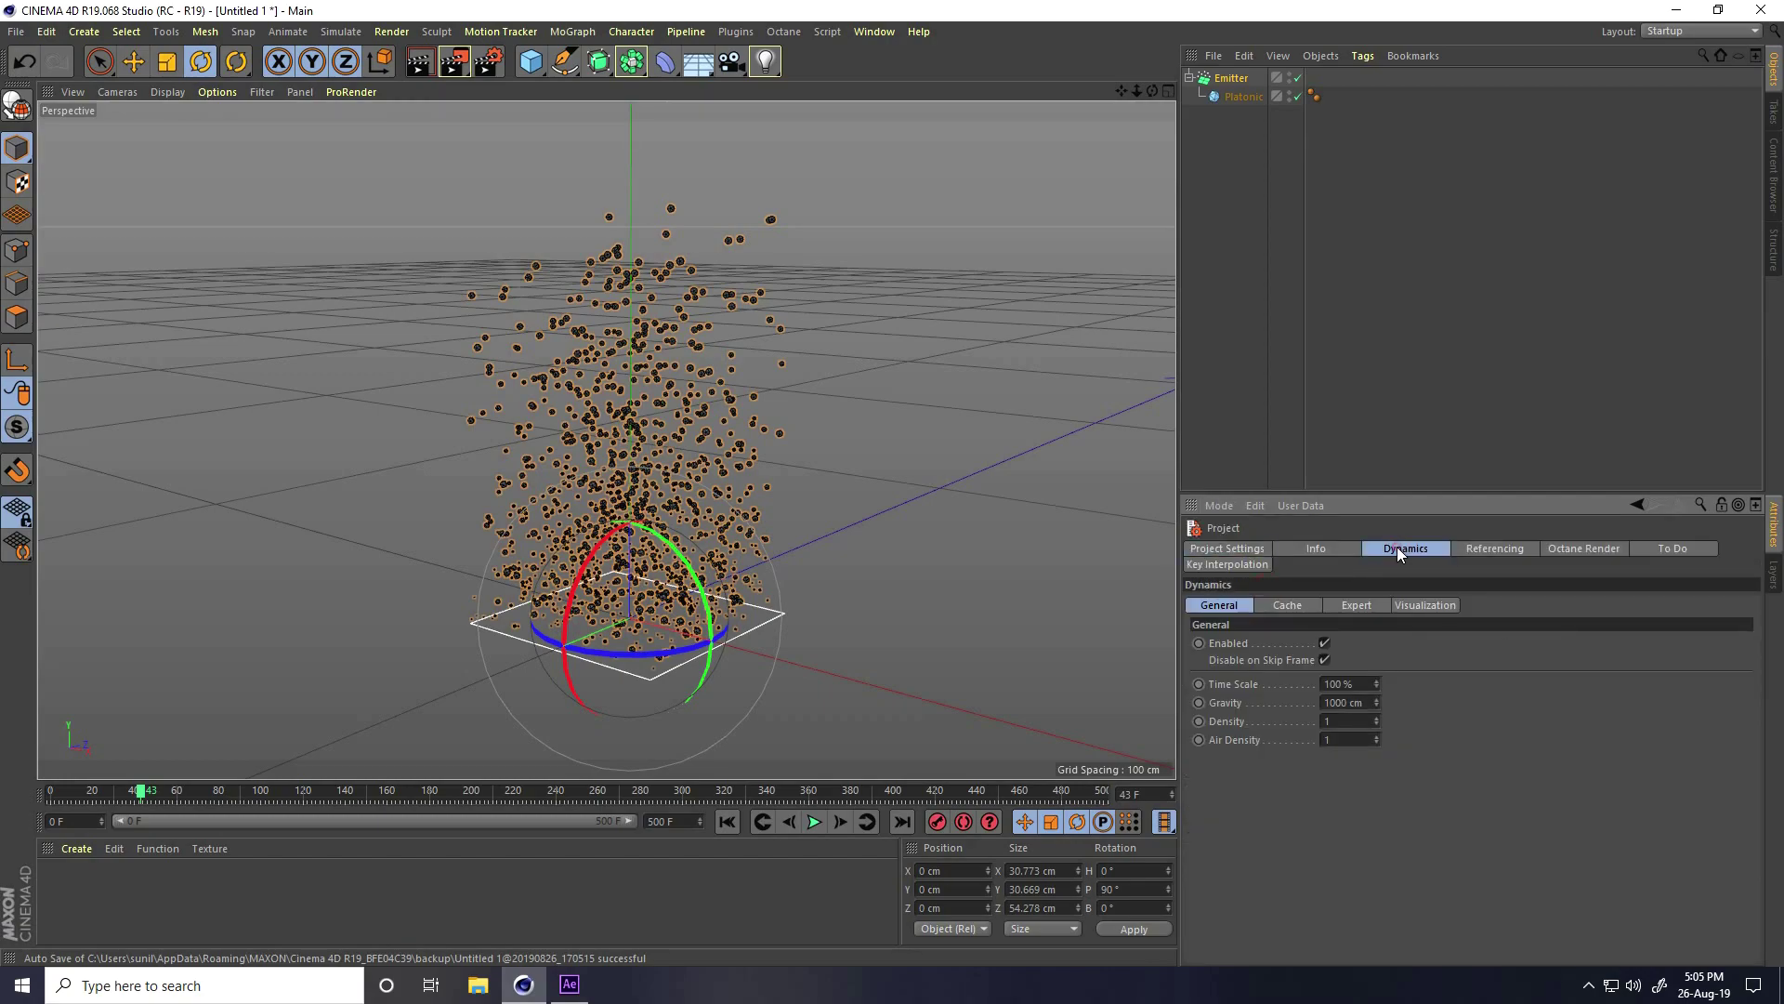
{"action": "left_click", "coordinate": [1333, 705]}
{"action": "type", "text": "0"}
{"action": "left_click", "coordinate": [728, 821]}
{"action": "left_click", "coordinate": [814, 822]}
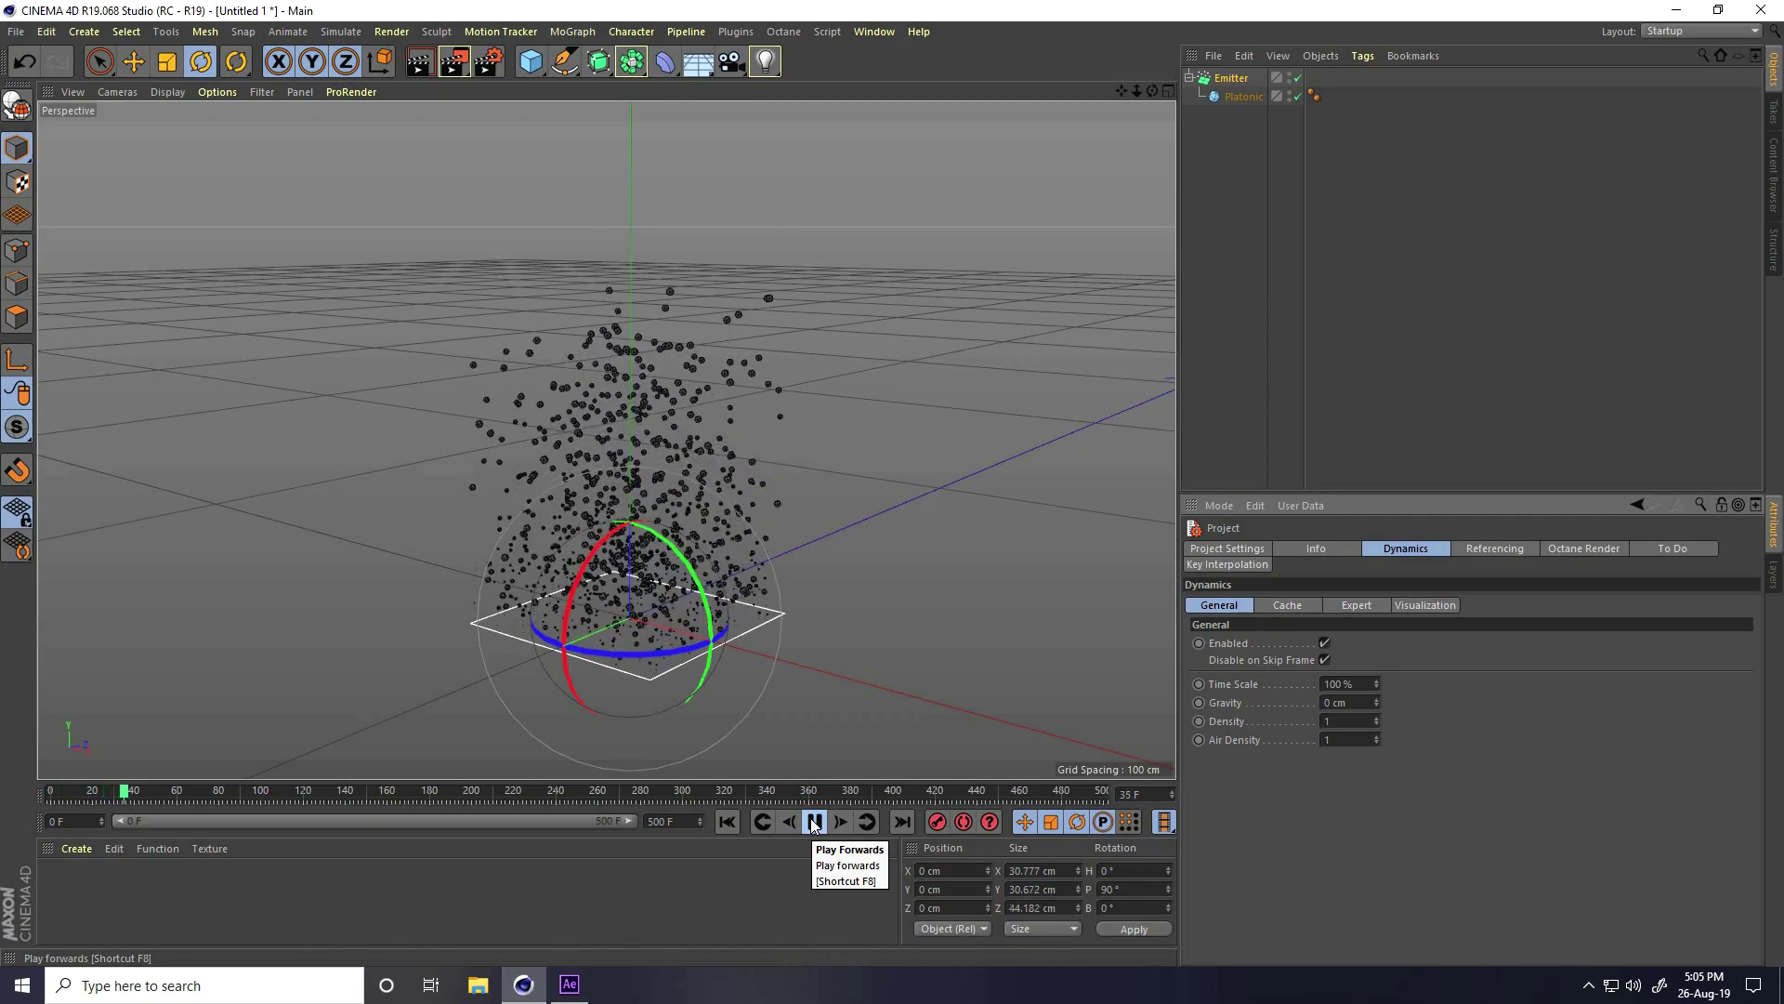
{"action": "left_click", "coordinate": [814, 822]}
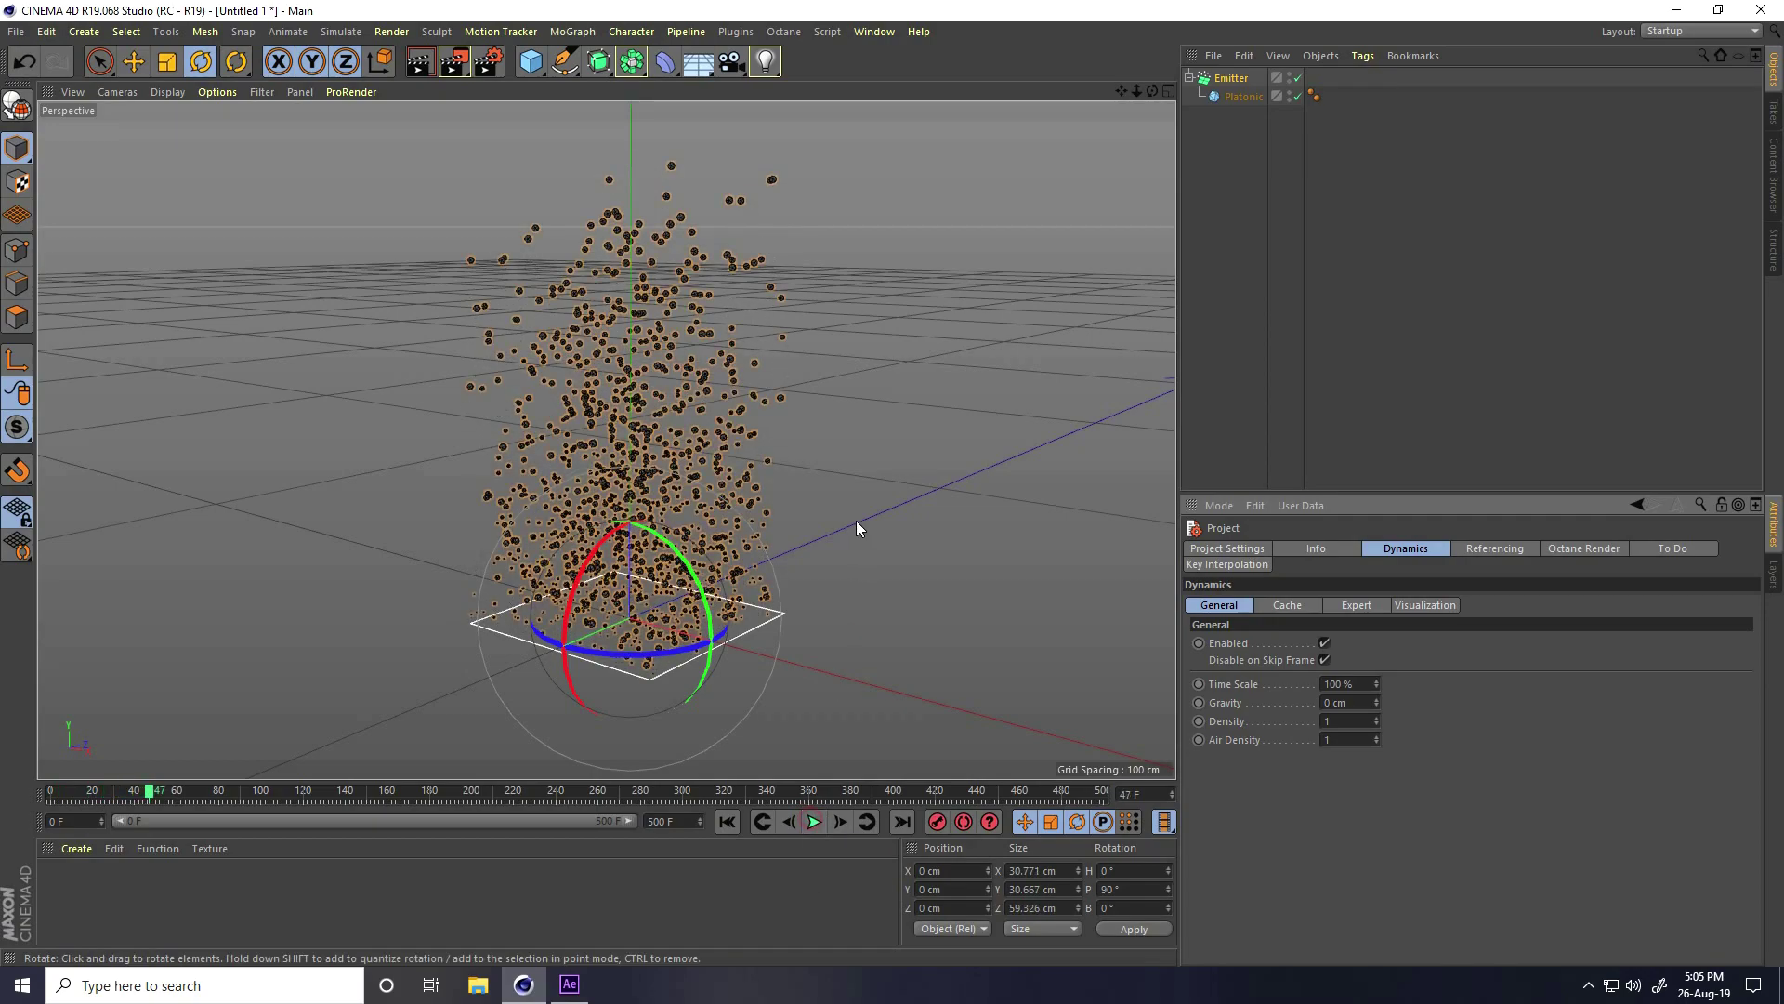
Add a Turbulence particle modifier with a strength of 10 cm and a scale of 50%
{"action": "left_click", "coordinate": [1227, 80]}
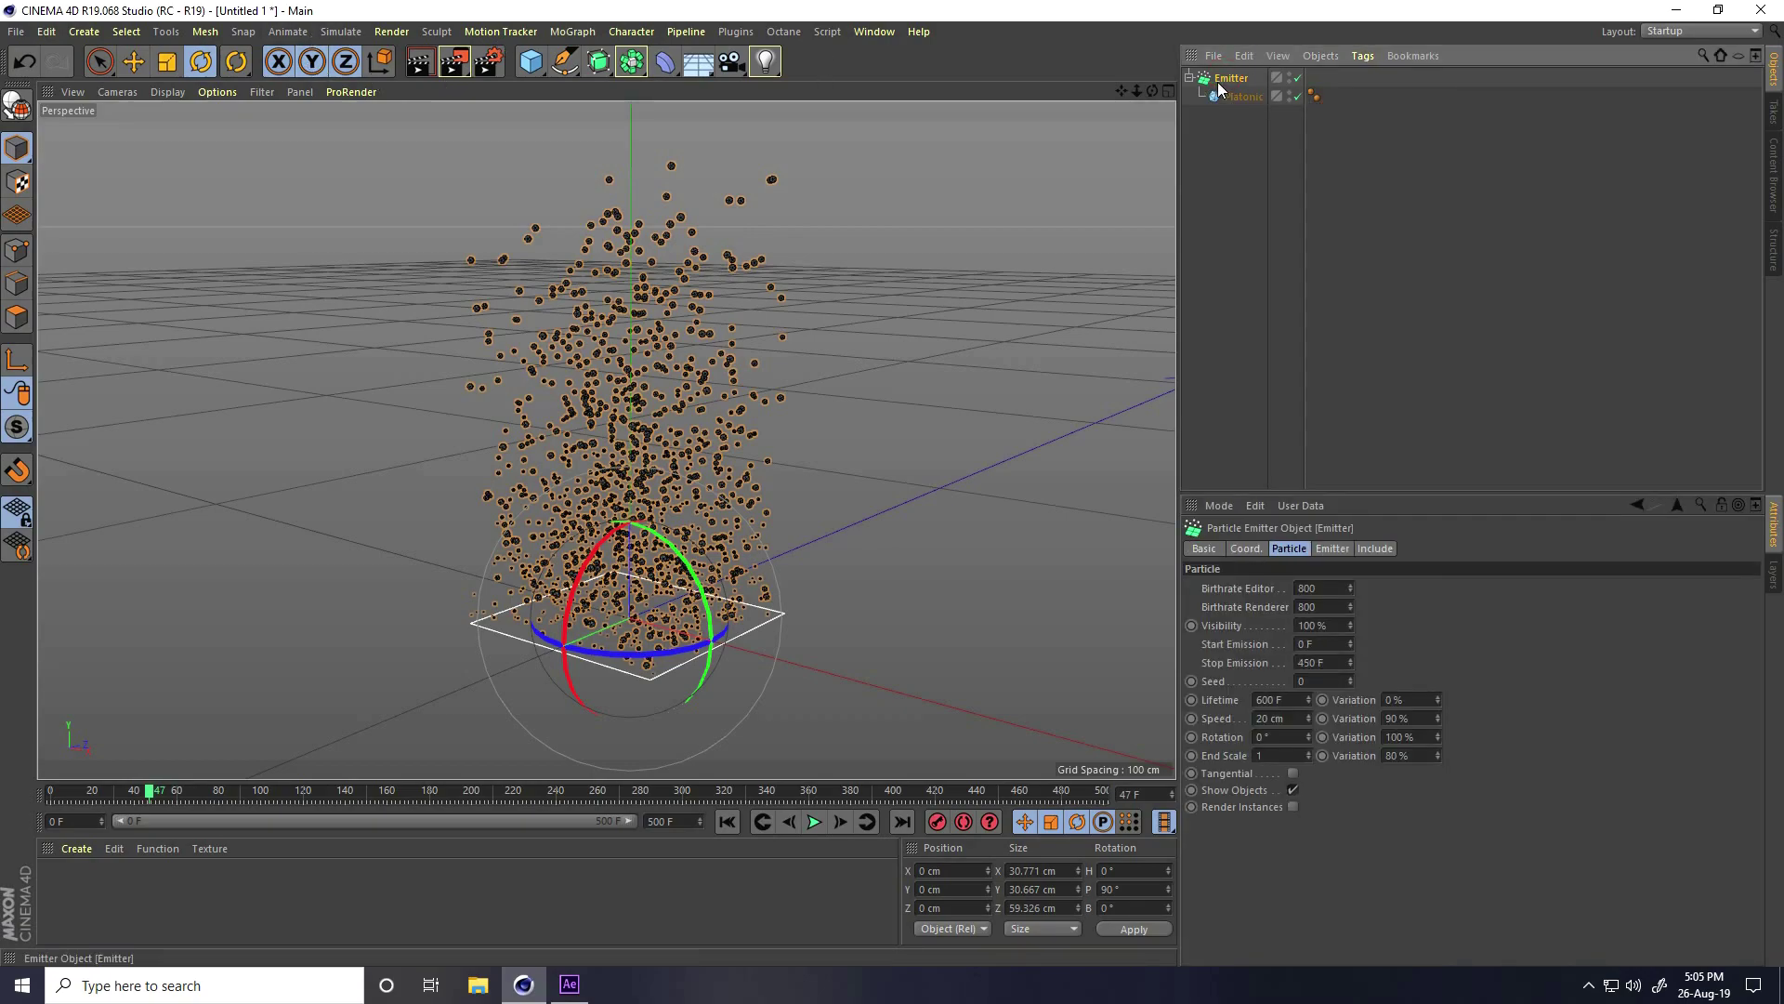
{"action": "left_click", "coordinate": [336, 35]}
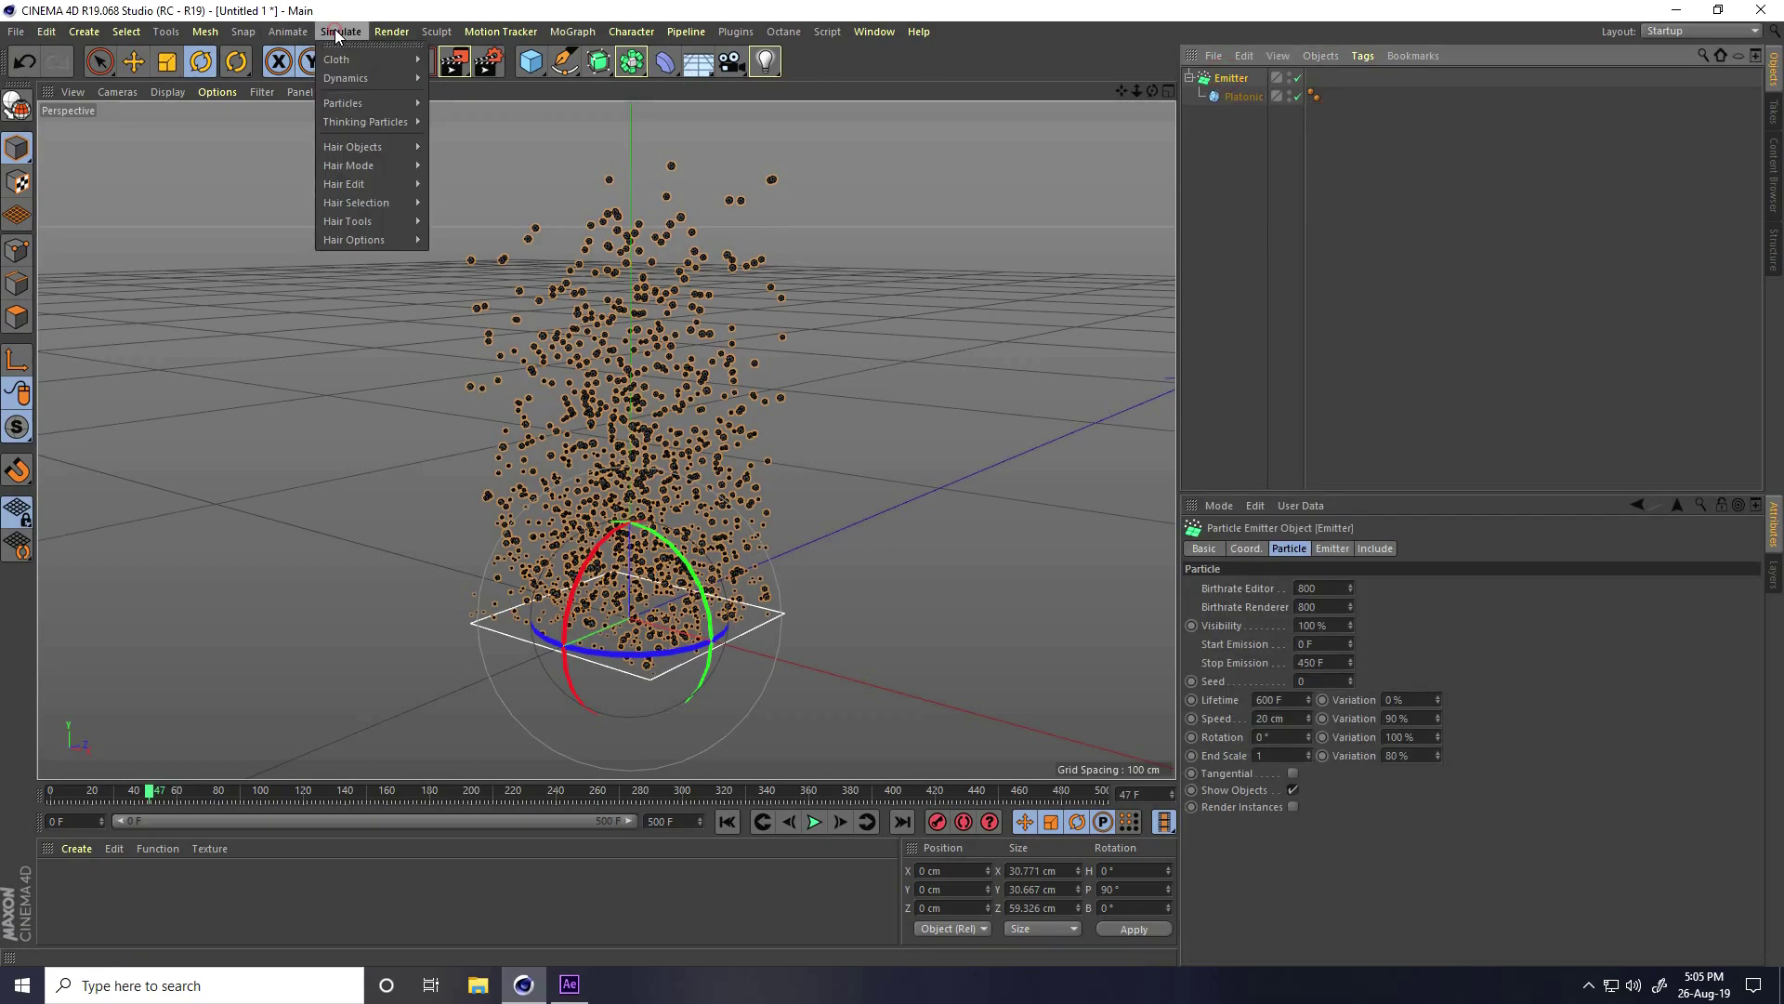
{"action": "mouse_move", "coordinate": [350, 102]}
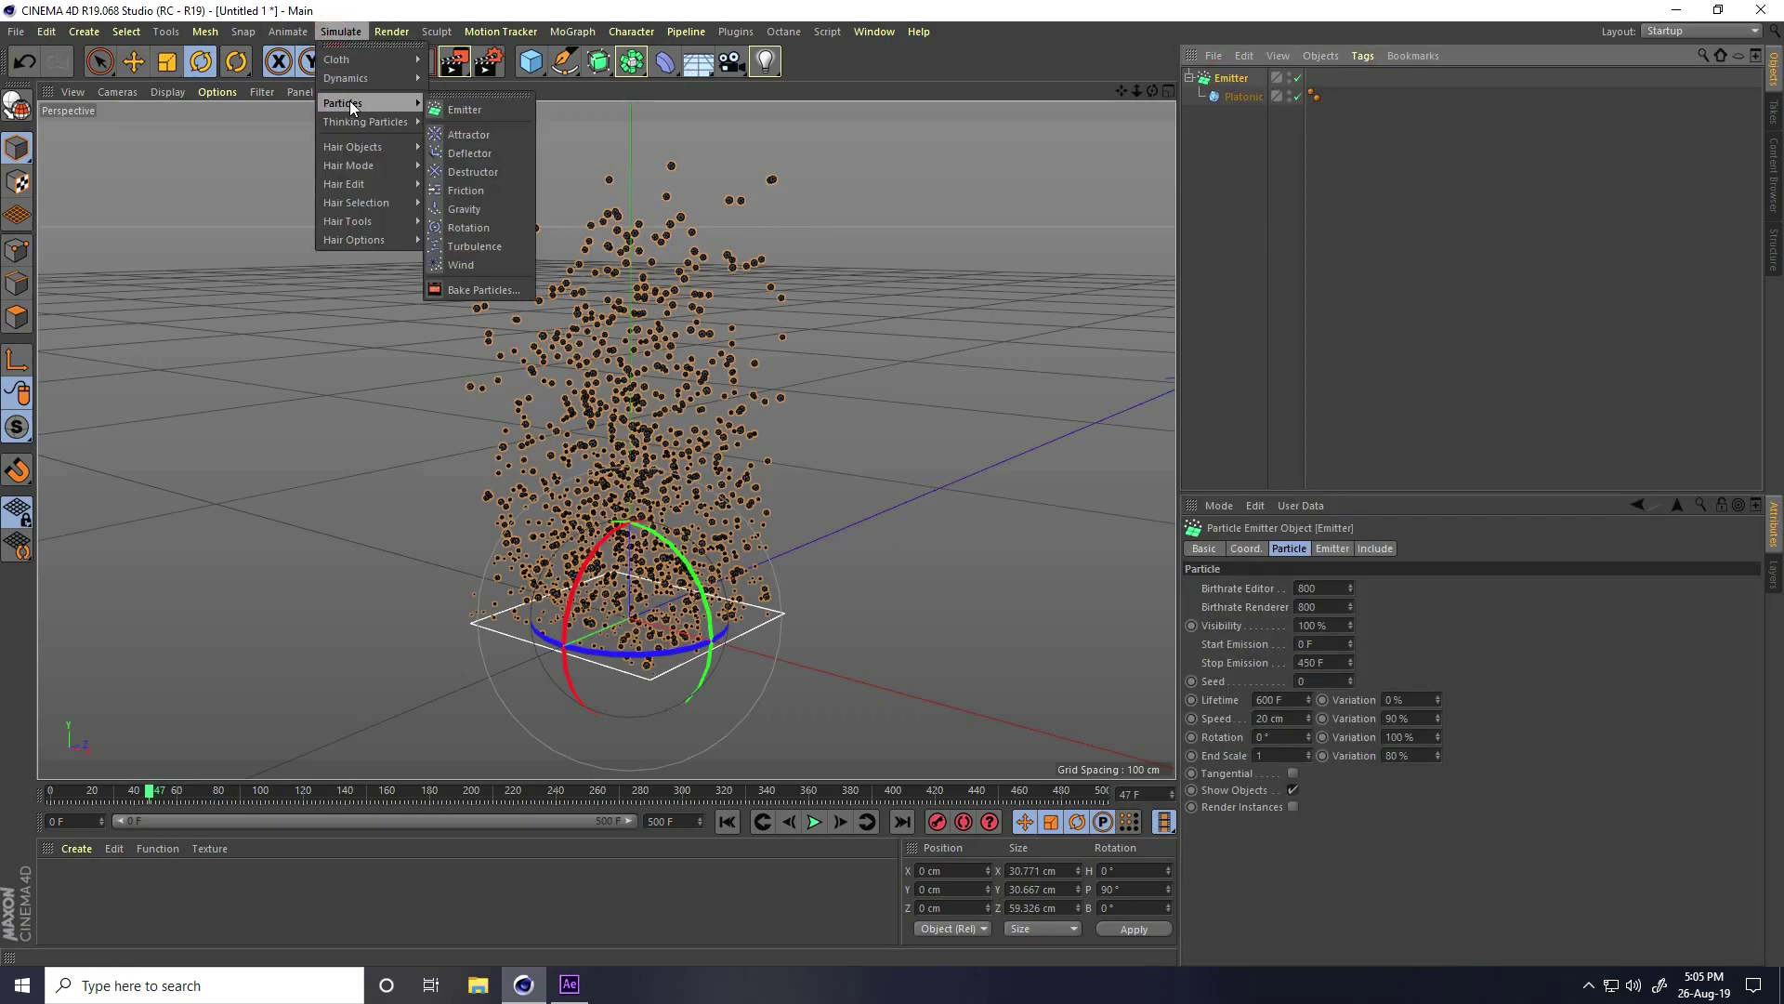
{"action": "left_click", "coordinate": [498, 248]}
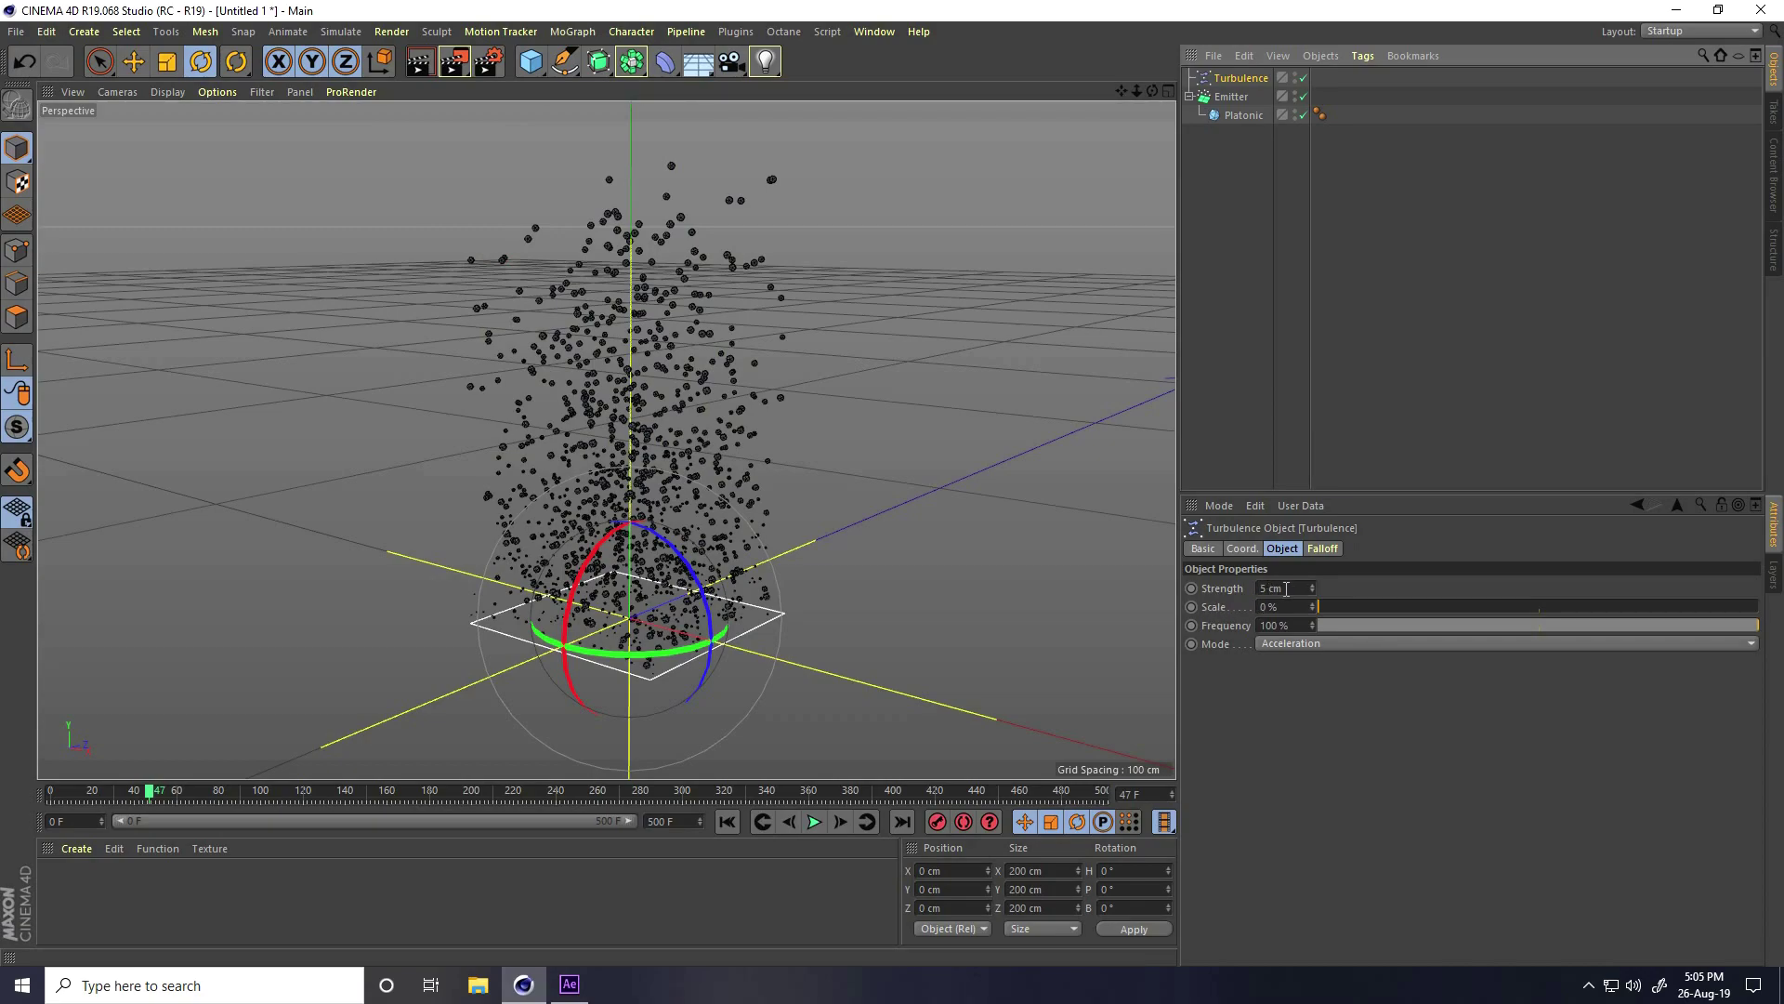
{"action": "left_click_drag", "start_coordinate": [1287, 588], "coordinate": [1253, 591]}
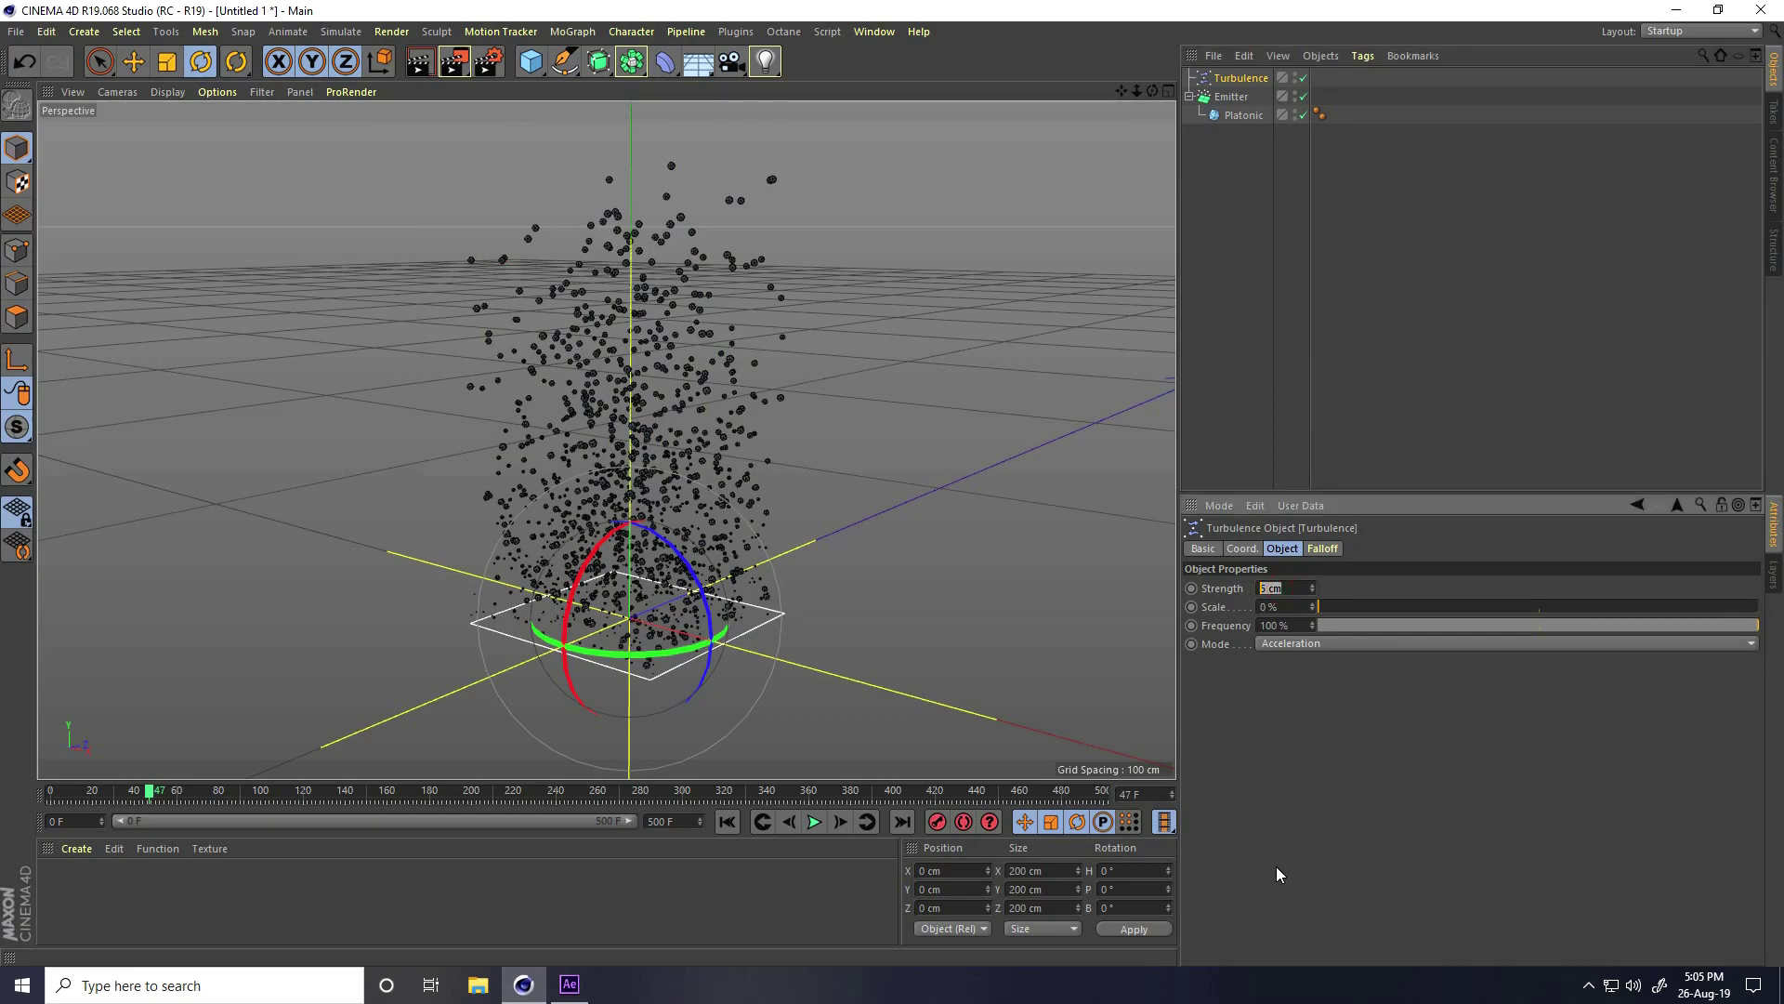
{"action": "type", "text": "10"}
{"action": "key", "text": "Tab"}
{"action": "type", "text": "5"}
{"action": "key", "text": "Return"}
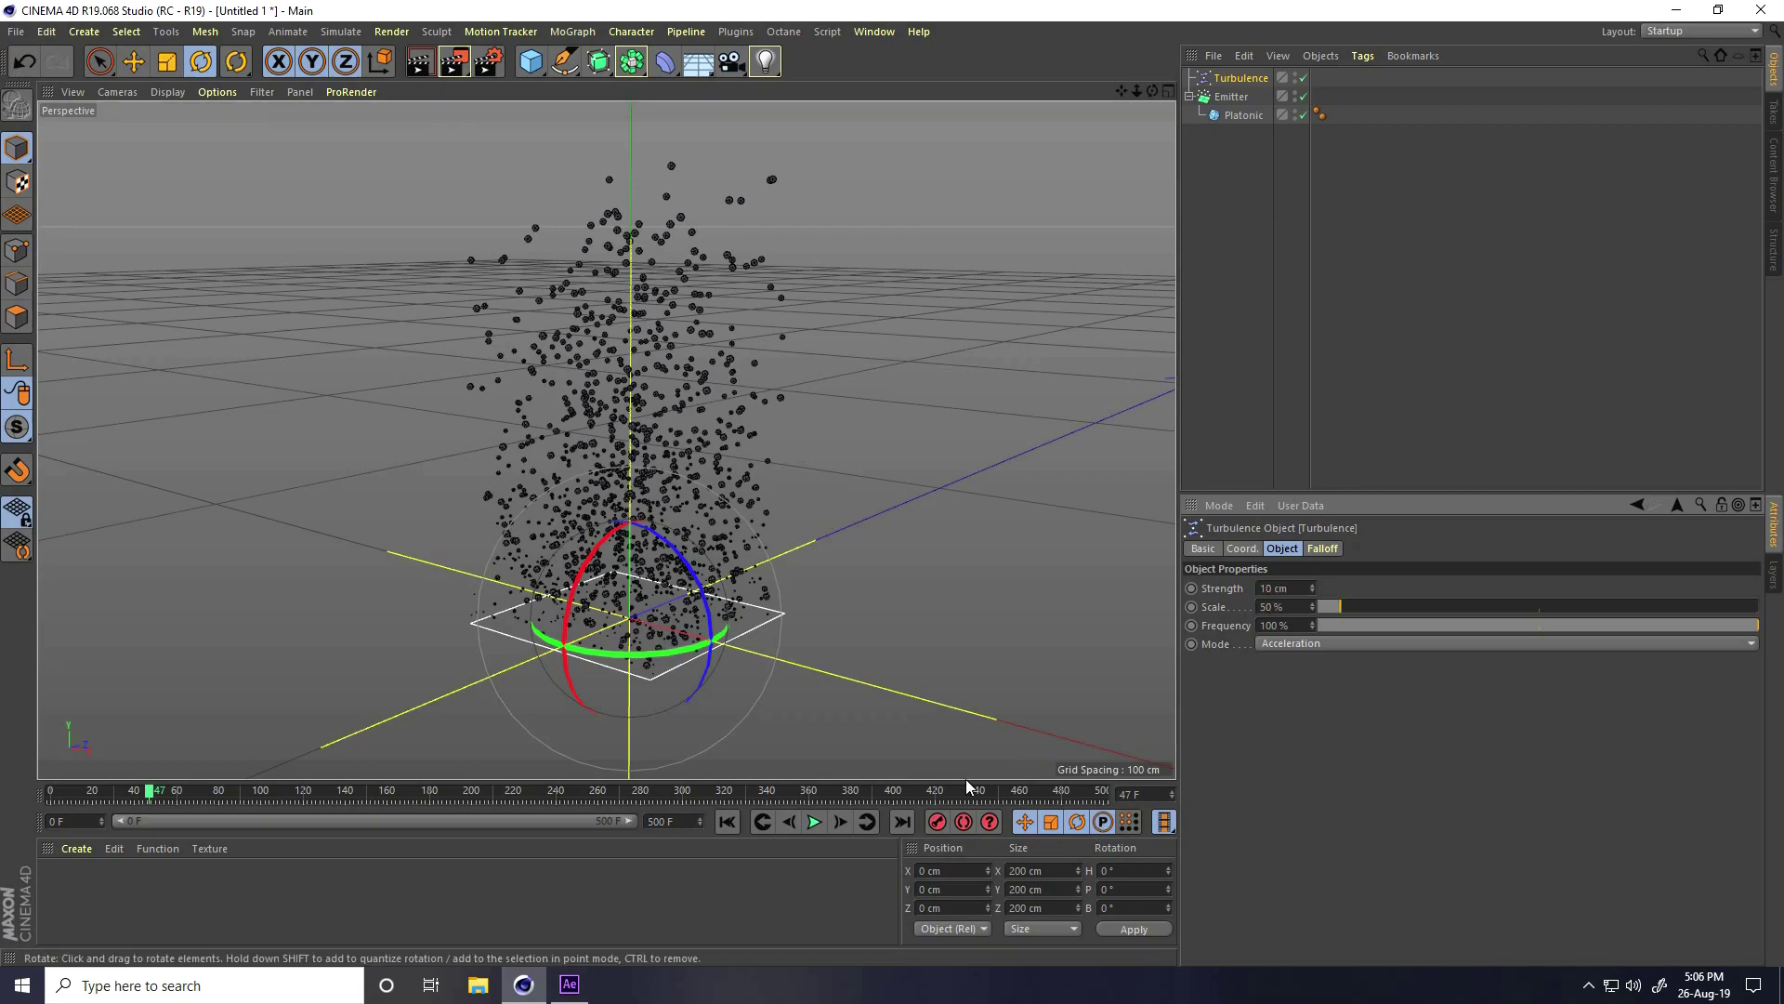
Play the animation from the first frame to examine the turbulence from a front view, and stop it
{"action": "left_click", "coordinate": [726, 821]}
{"action": "left_click", "coordinate": [815, 822]}
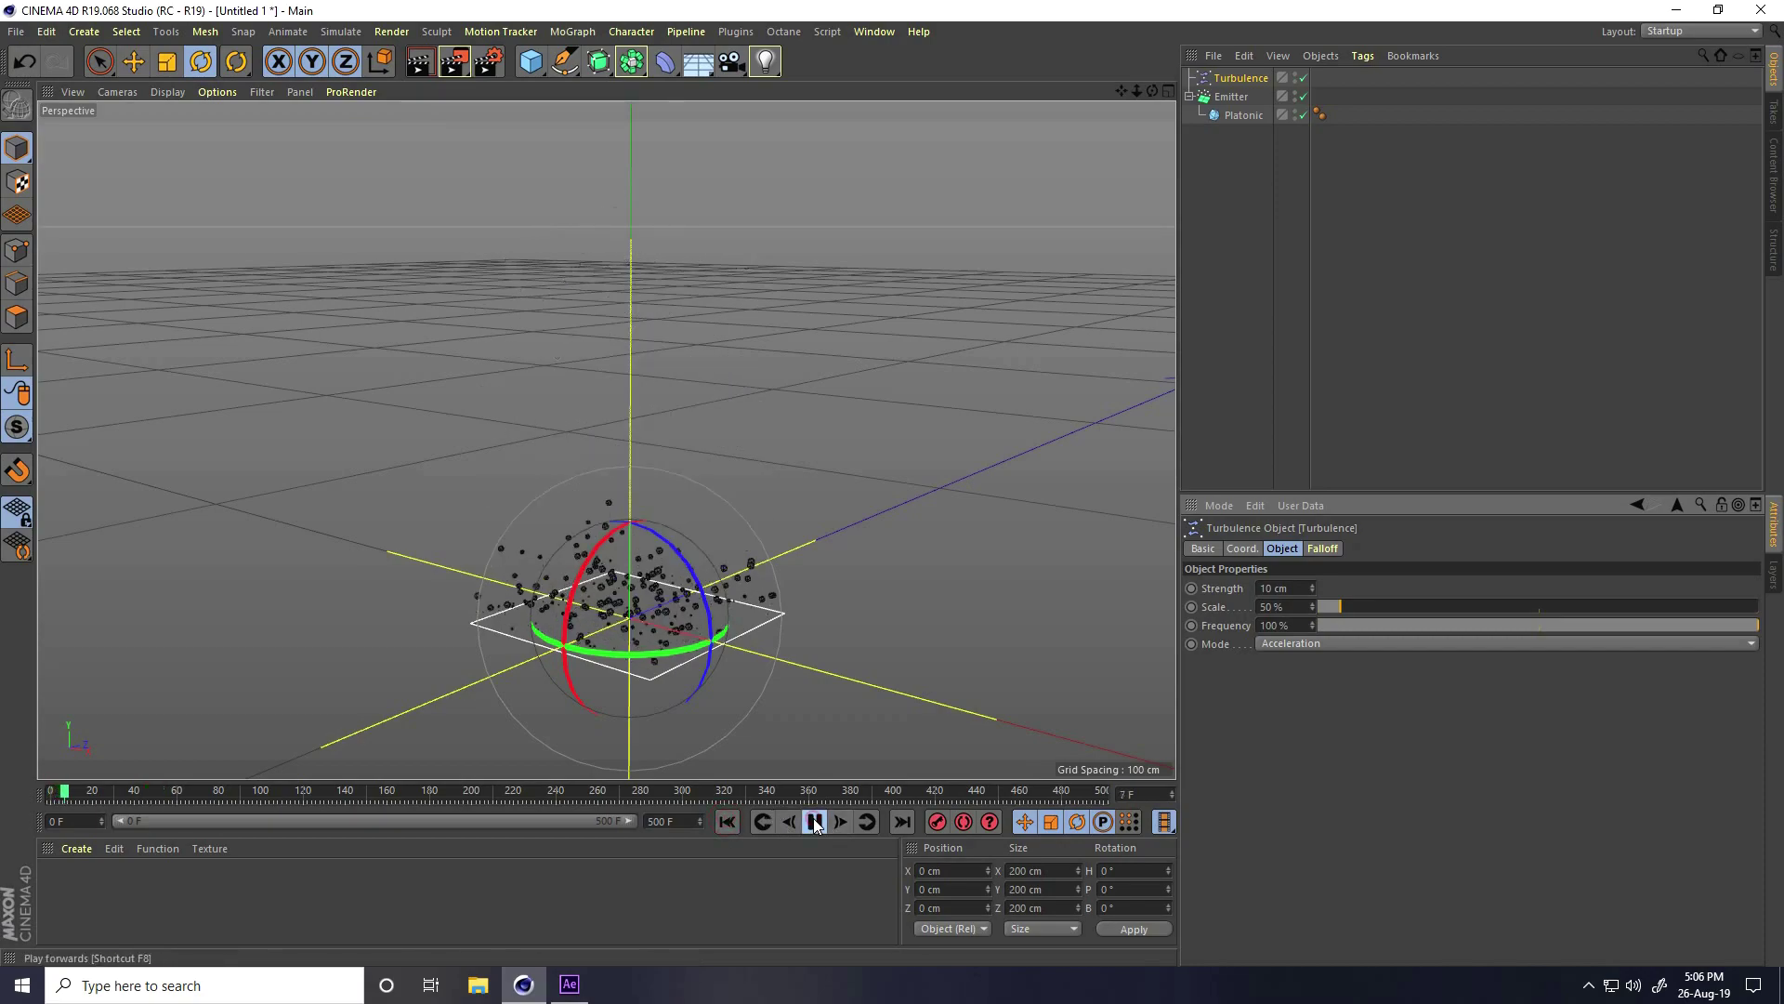
{"action": "left_click", "coordinate": [961, 517]}
{"action": "left_click_drag", "start_coordinate": [663, 662], "coordinate": [655, 591], "text": "alt"}
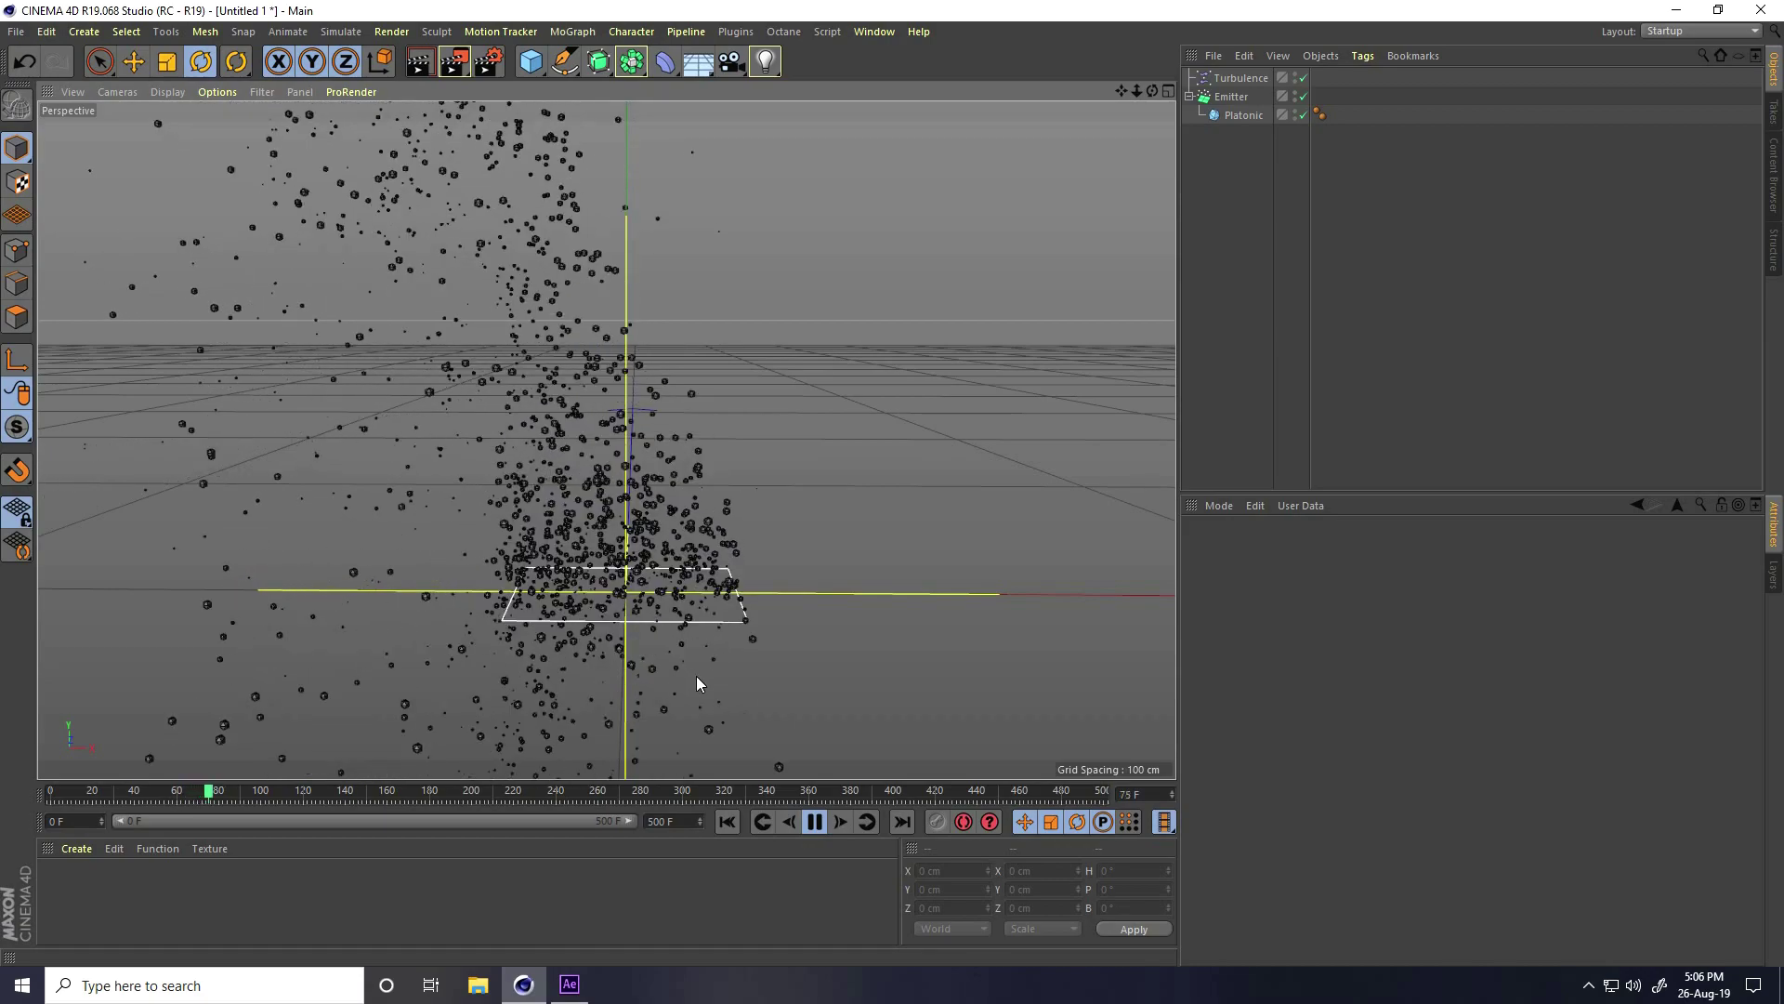
{"action": "left_click", "coordinate": [814, 822]}
Add a Rotation particle modifier and set its angle speed to 40
{"action": "left_click", "coordinate": [1231, 97]}
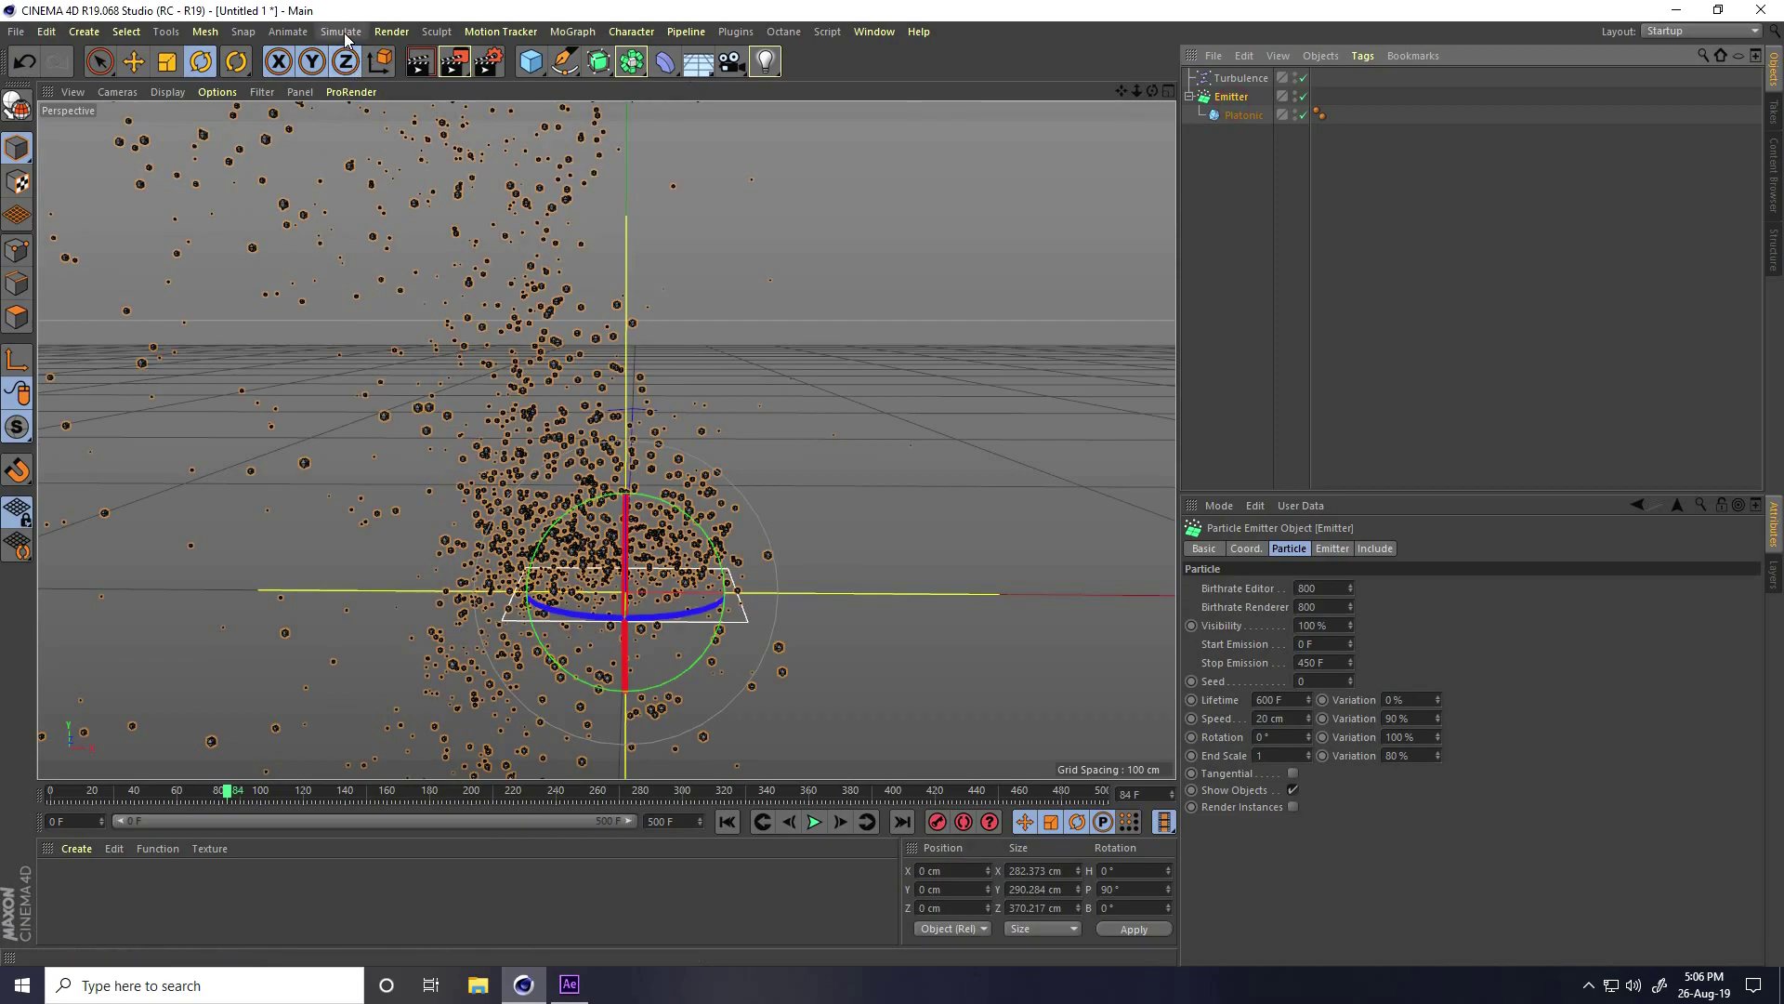
{"action": "left_click", "coordinate": [340, 31]}
{"action": "mouse_move", "coordinate": [354, 103]}
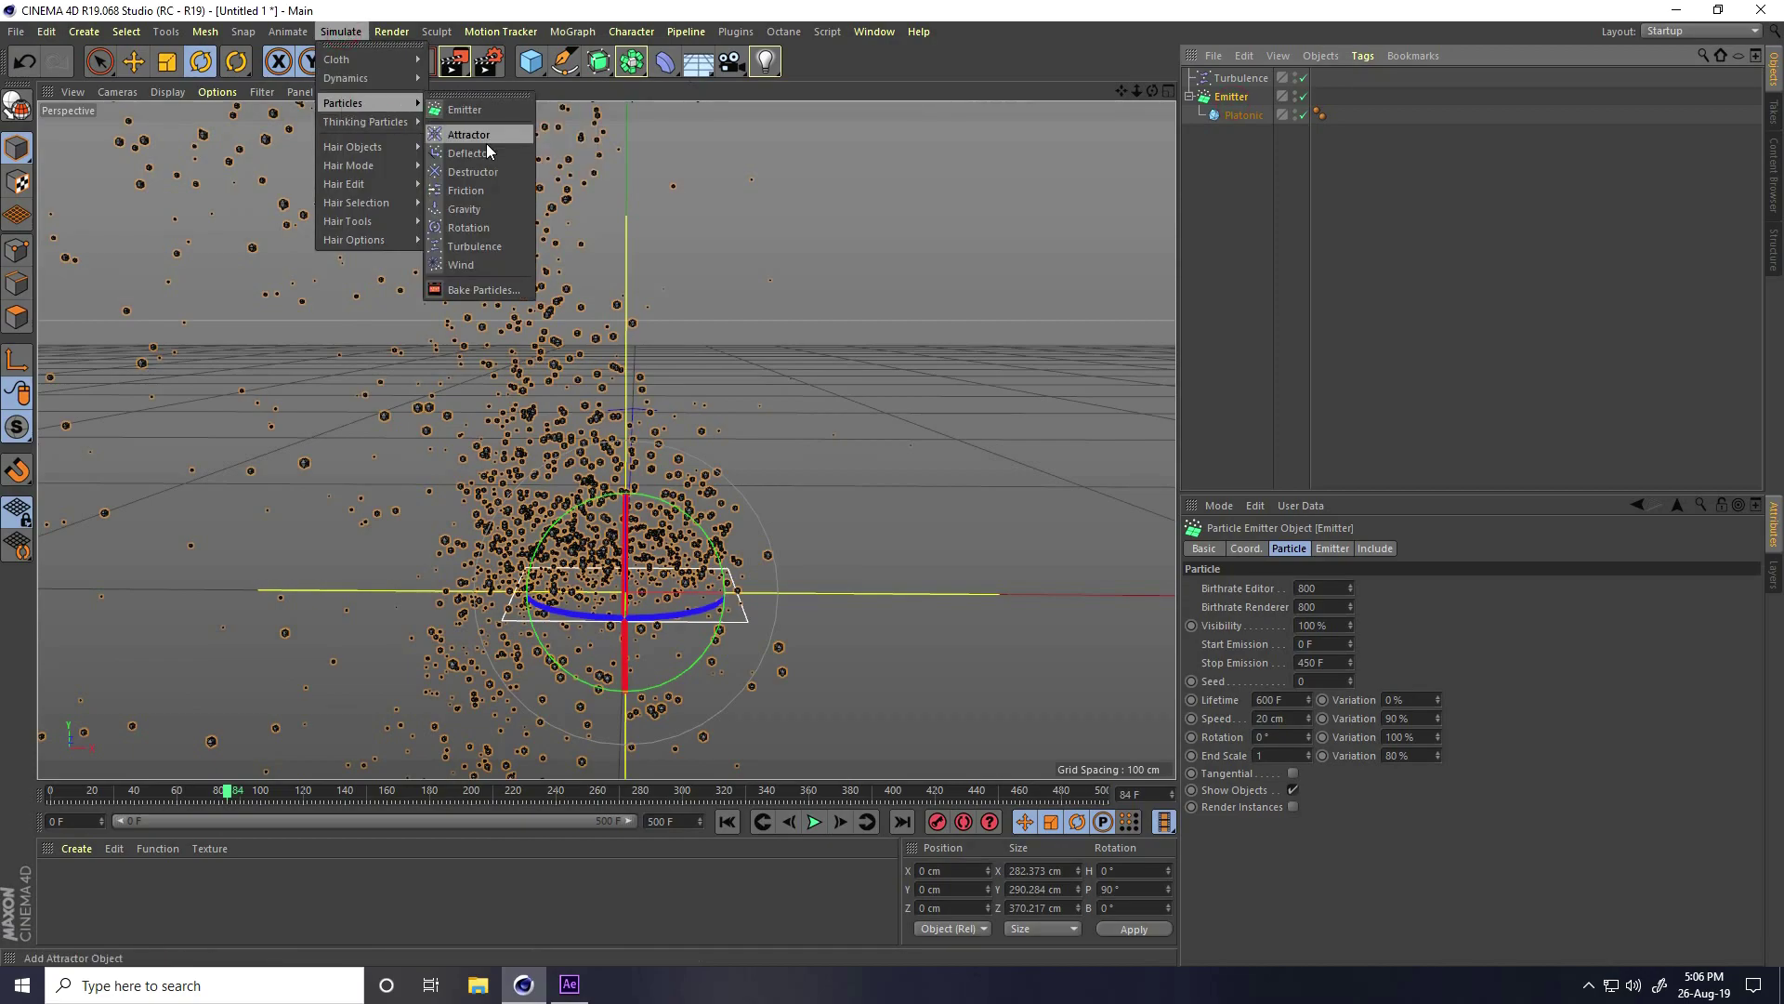
{"action": "left_click", "coordinate": [499, 231]}
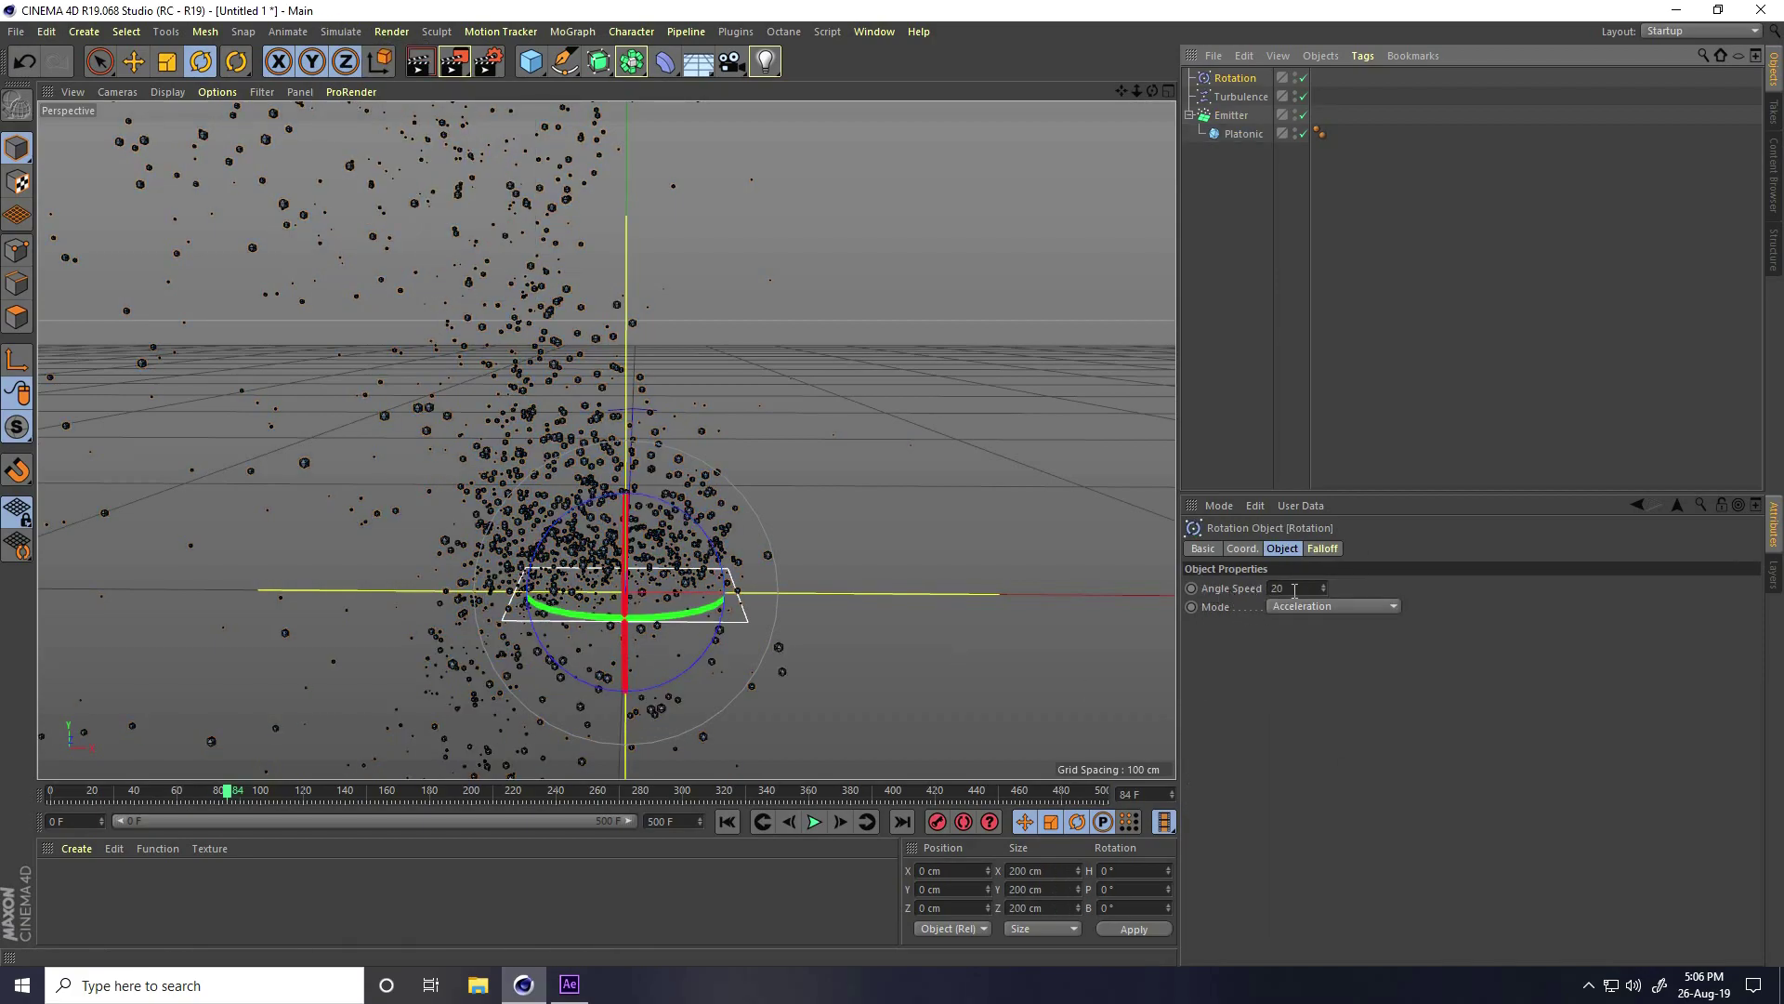
{"action": "left_click_drag", "start_coordinate": [1295, 590], "coordinate": [1269, 588]}
{"action": "type", "text": "40"}
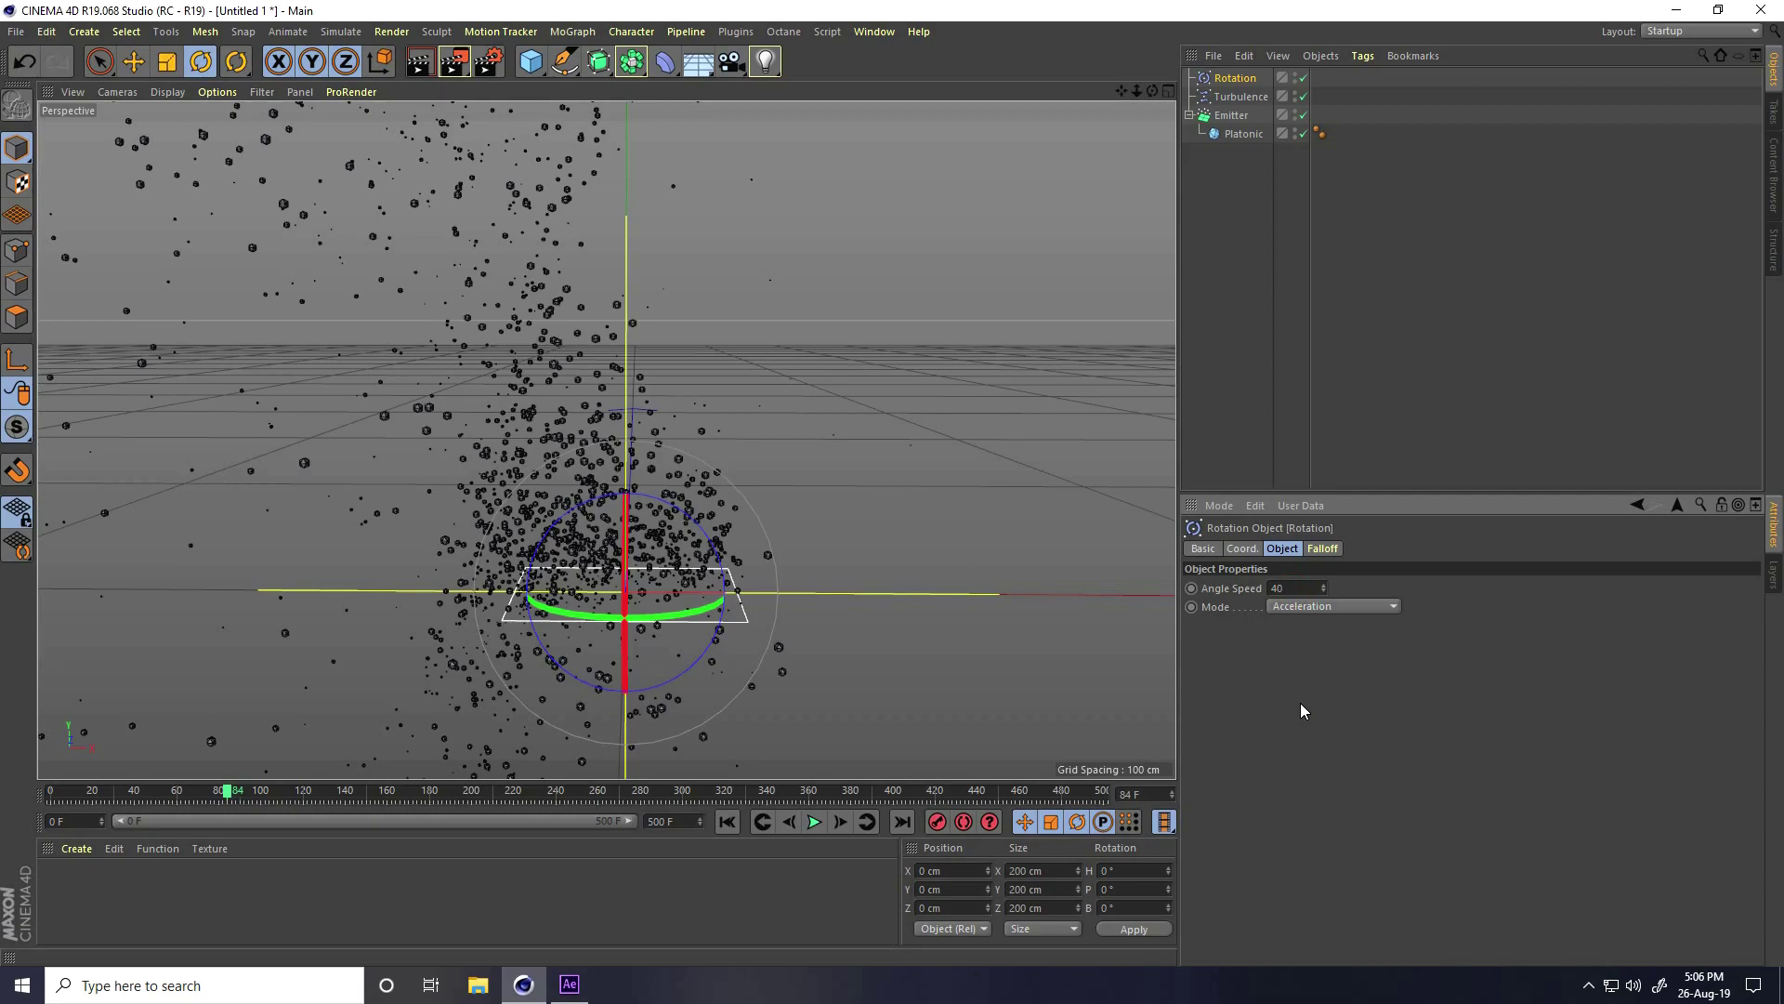
Play the animation from the first frame to check the Rotation modifier's effect, and stop it
{"action": "left_click", "coordinate": [727, 821]}
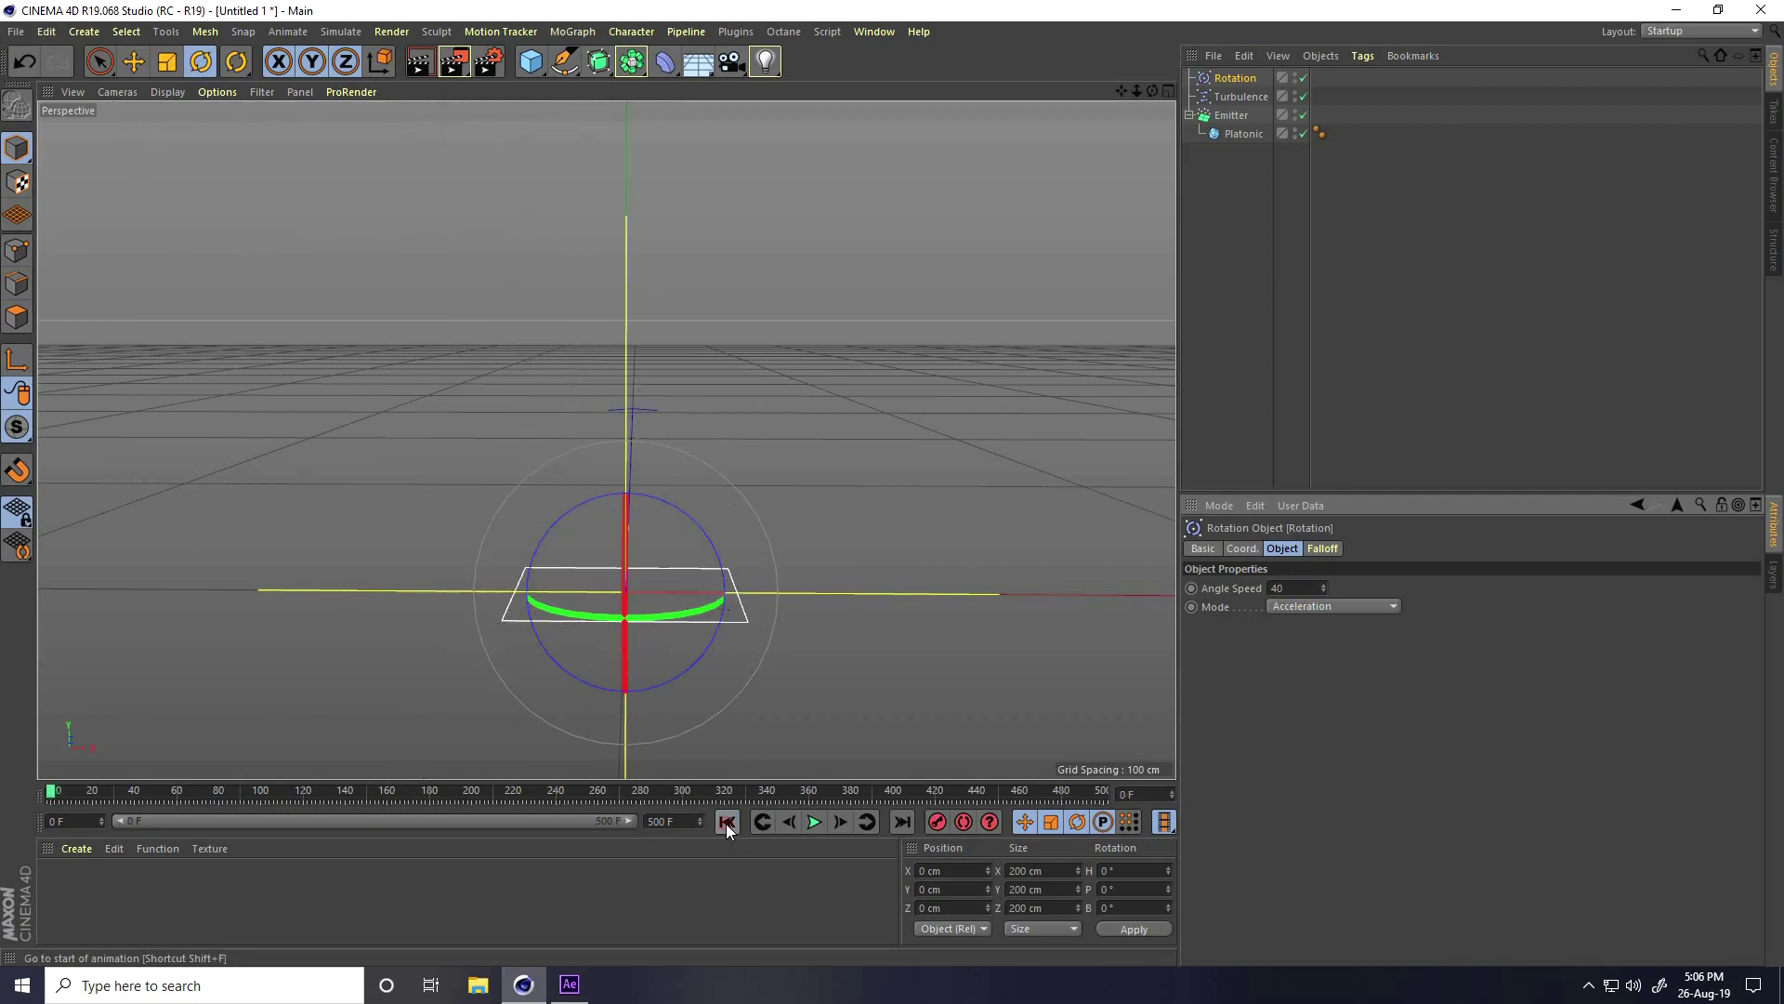
{"action": "left_click", "coordinate": [814, 821]}
{"action": "middle_click_drag", "start_coordinate": [661, 333], "coordinate": [704, 468], "text": "alt"}
{"action": "left_click", "coordinate": [814, 822]}
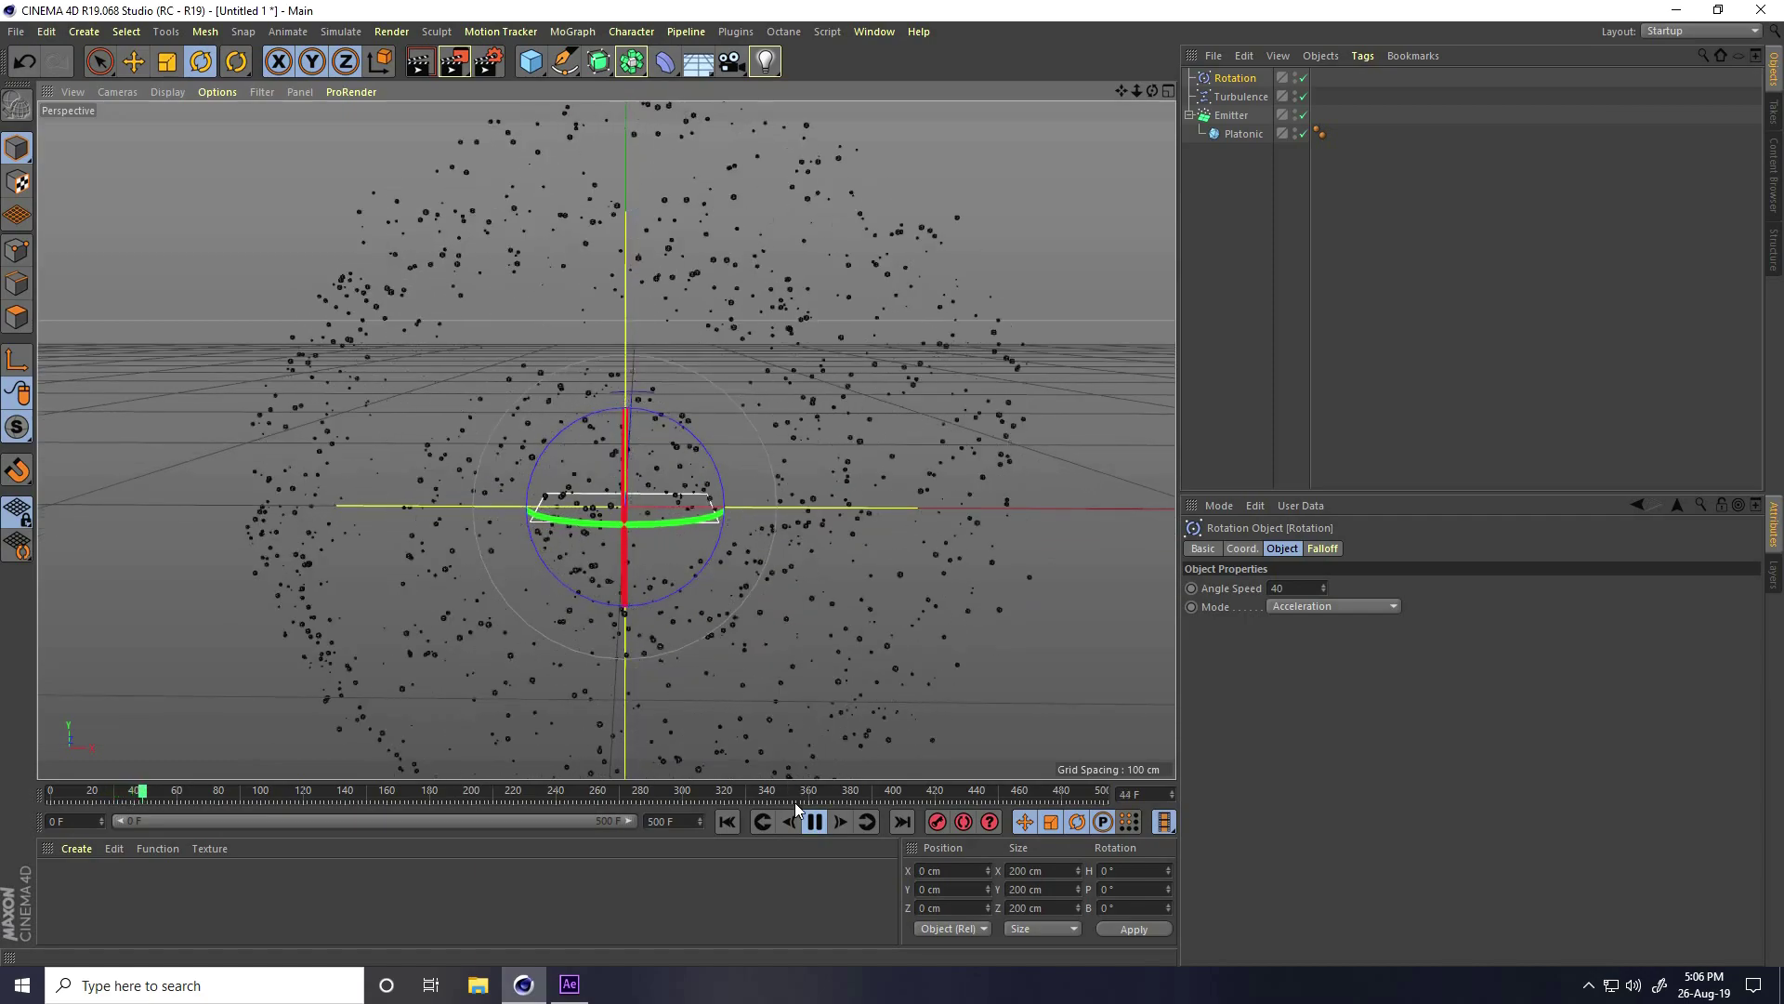
Set the Rotation modifier's angle speed to 20, replay the animation and return to the first frame
{"action": "double_click", "coordinate": [1299, 589]}
{"action": "type", "text": "20"}
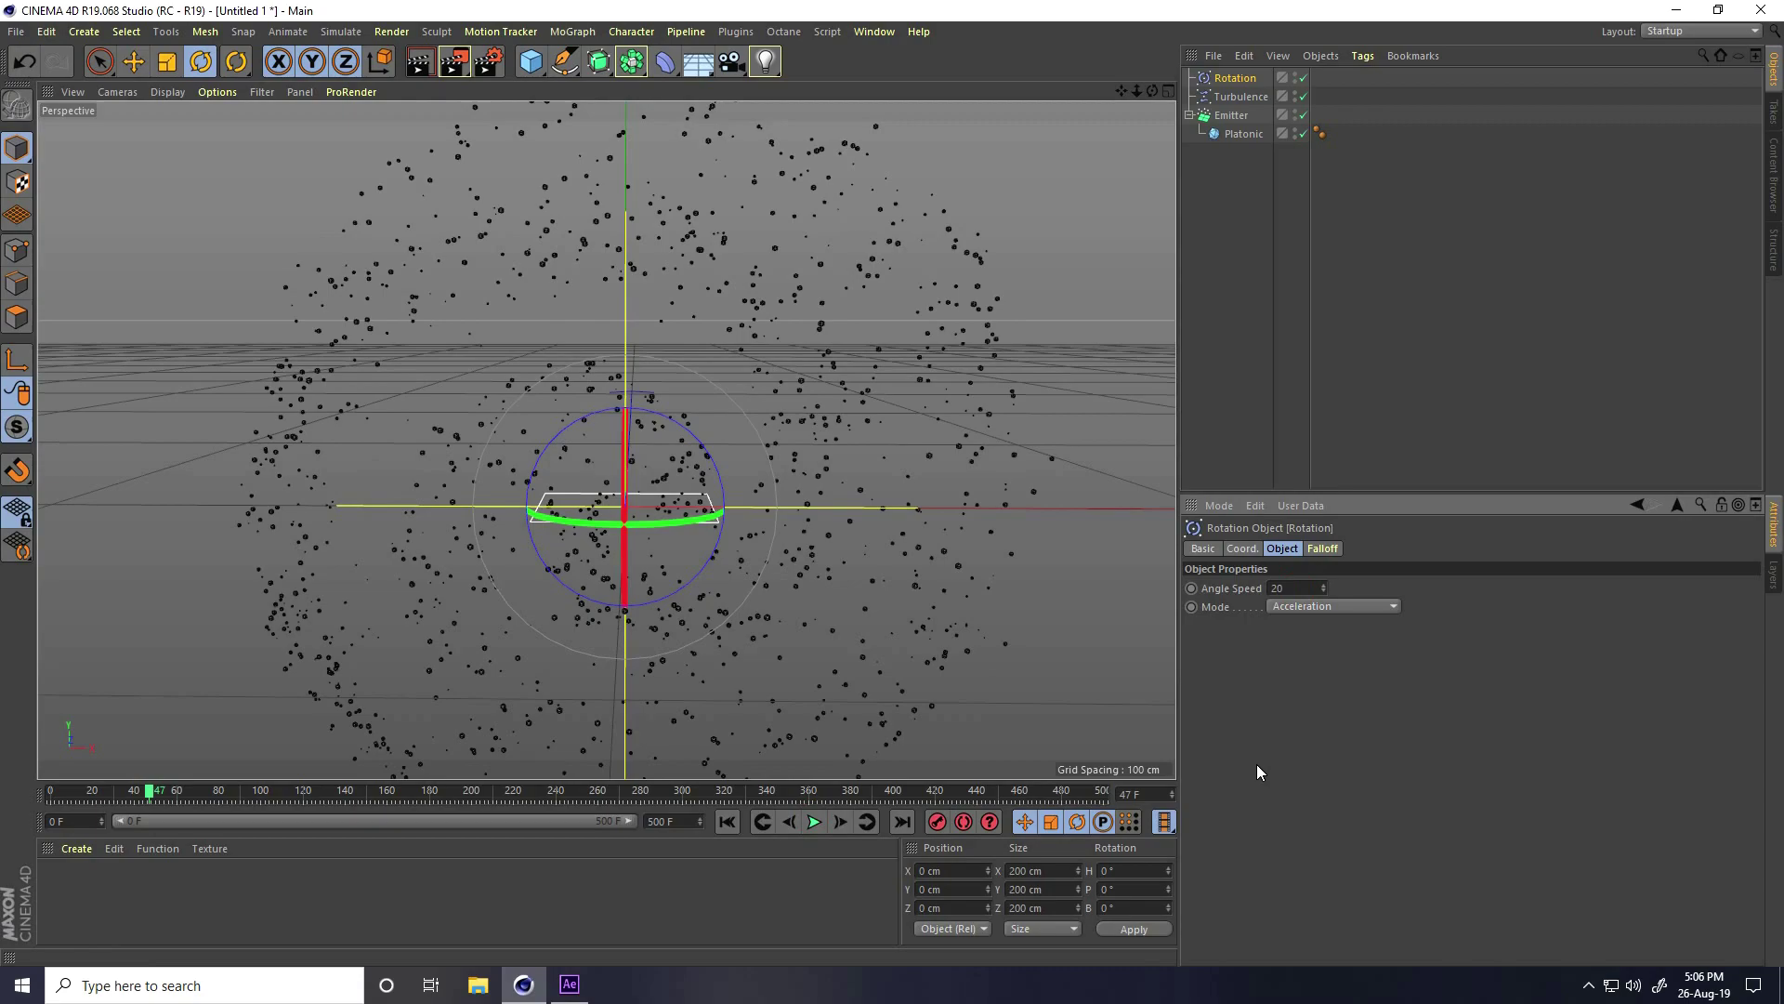
{"action": "left_click", "coordinate": [727, 822]}
{"action": "left_click", "coordinate": [814, 821]}
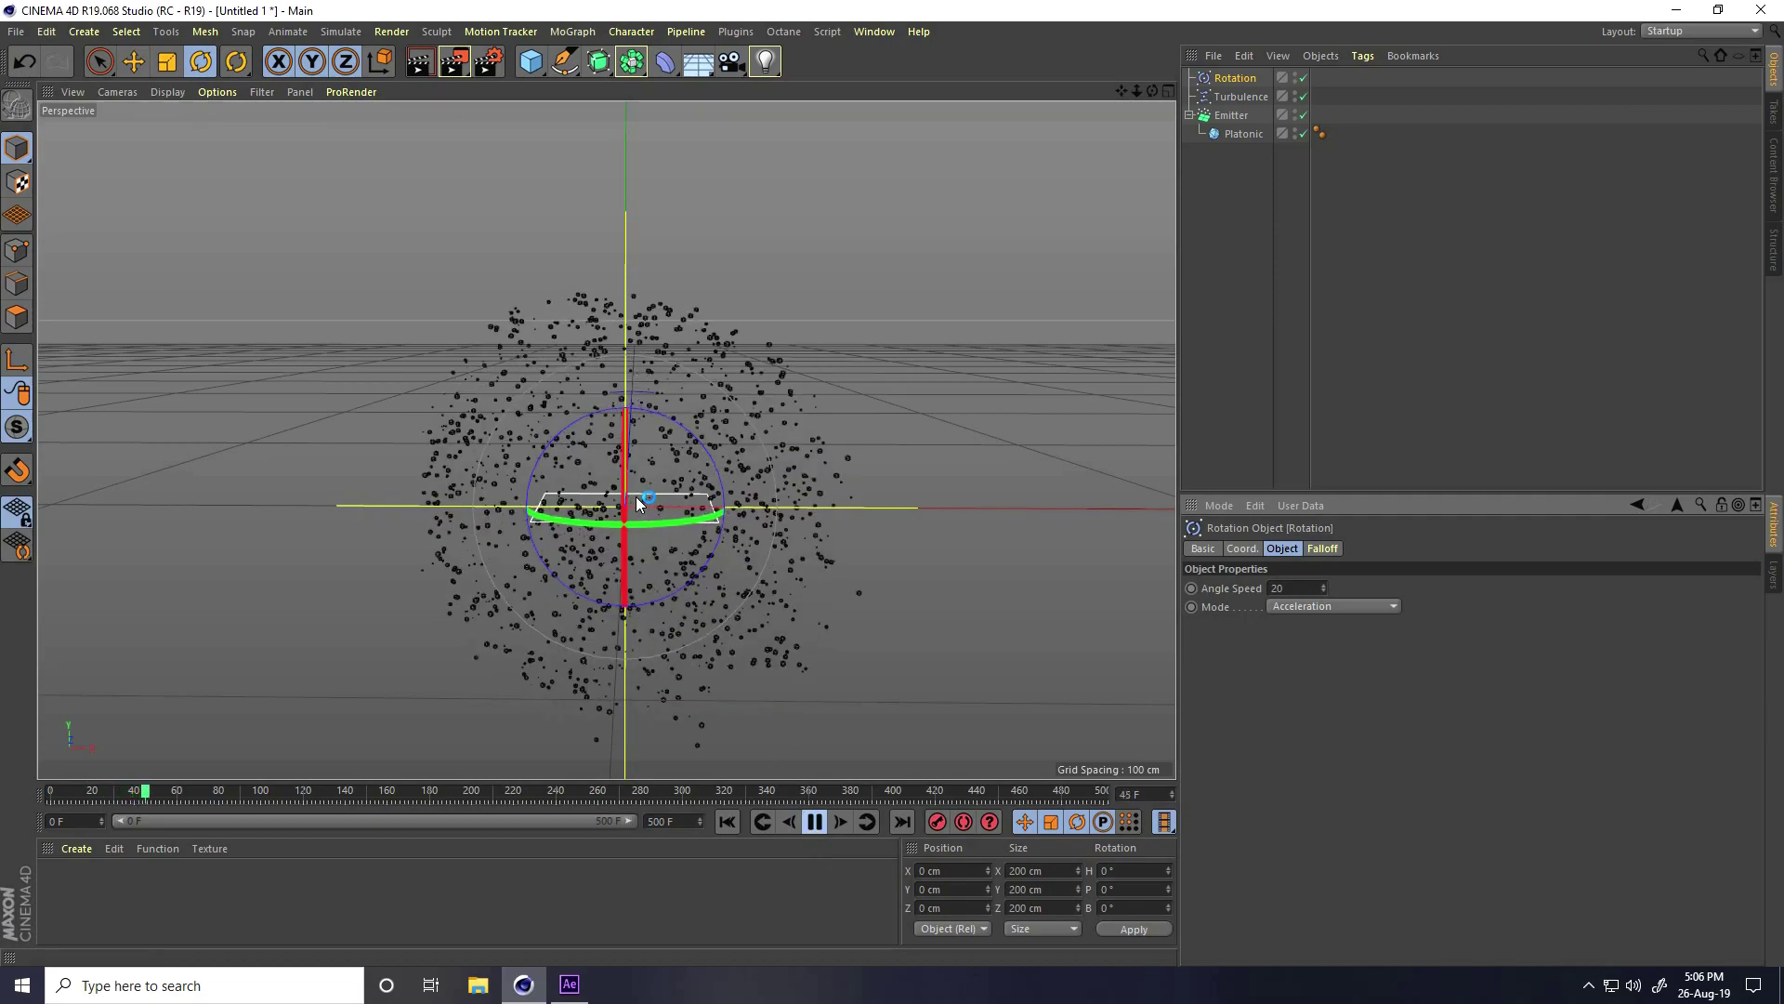
{"action": "middle_click_drag", "start_coordinate": [660, 449], "coordinate": [658, 431], "text": "alt"}
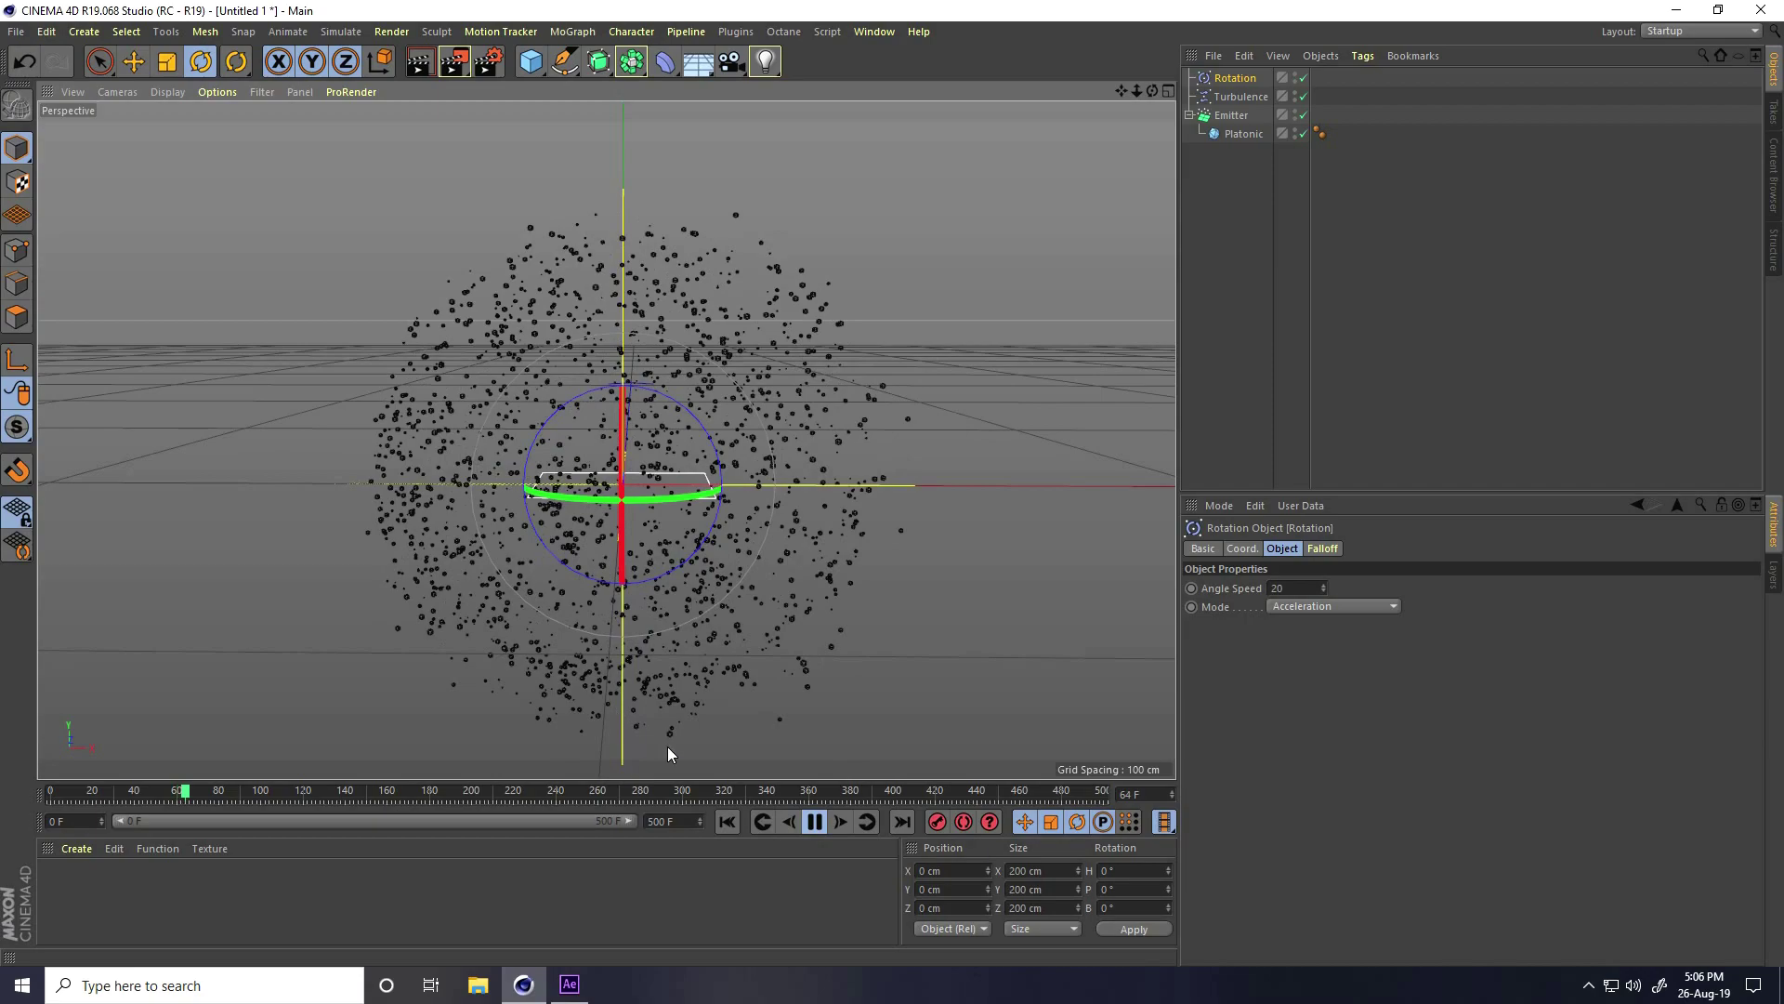
{"action": "left_click", "coordinate": [815, 822]}
{"action": "left_click", "coordinate": [727, 821]}
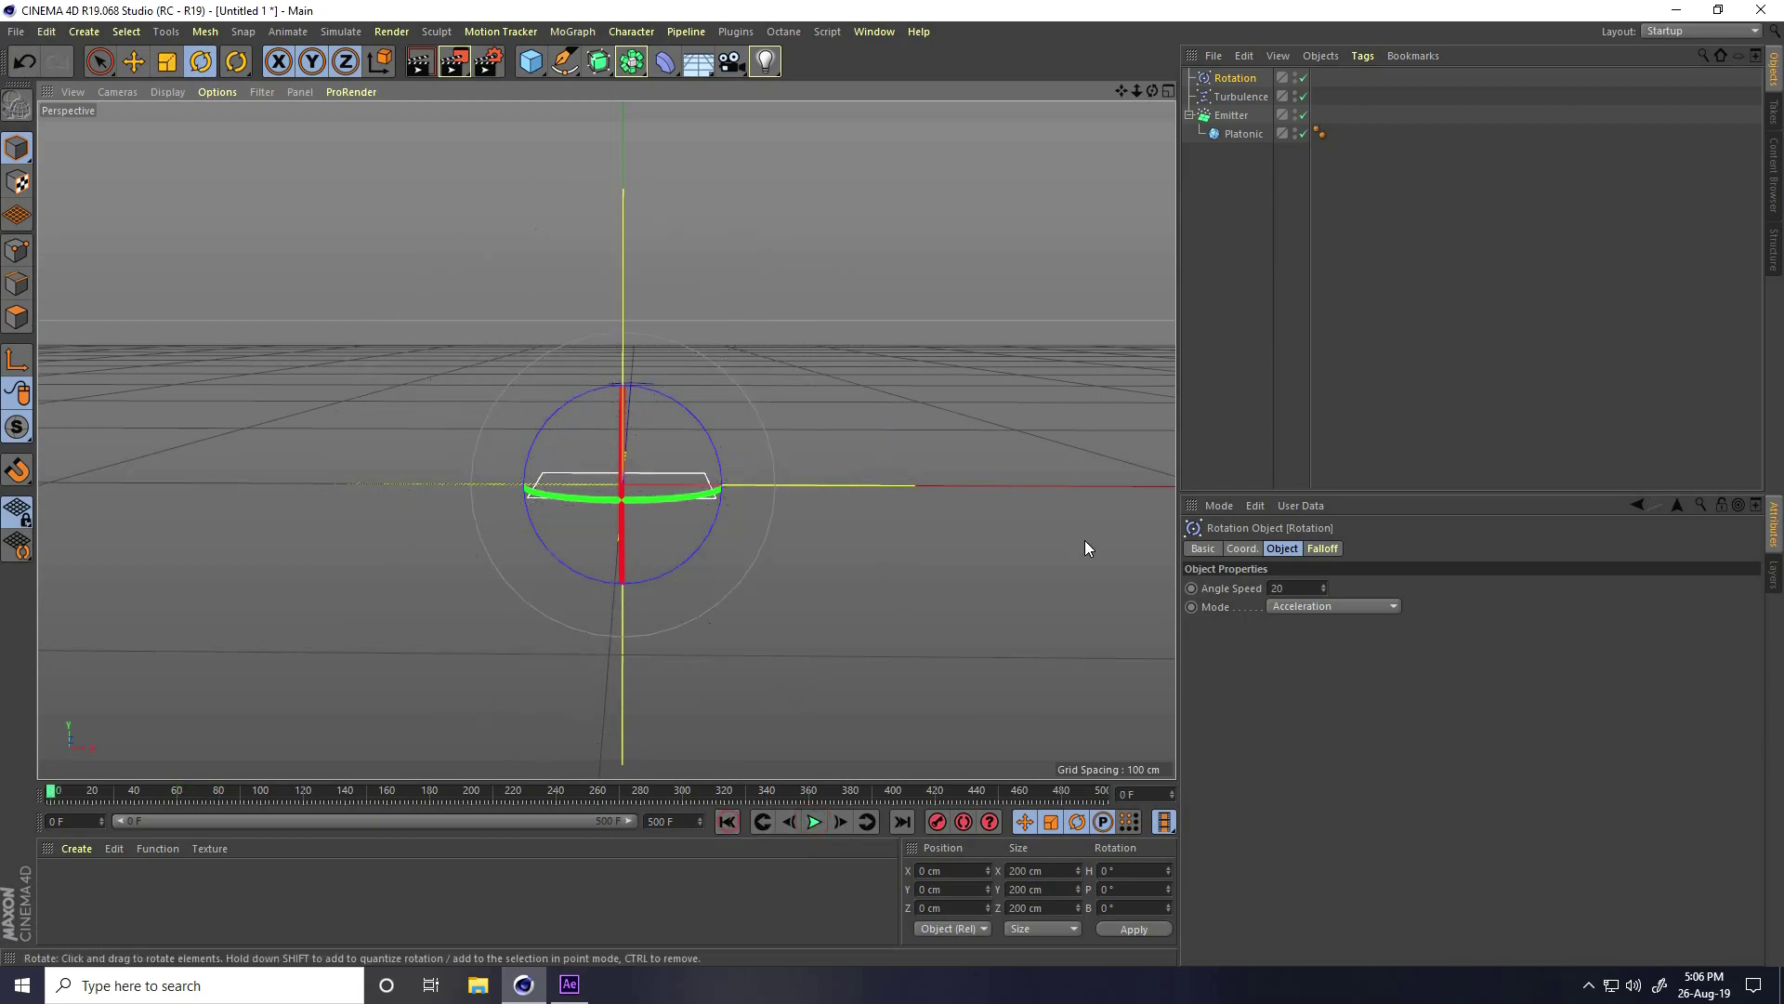
Duplicate the Emitter with its Platonic child and rotate the copy to a pitch of 270° so it faces downward
{"action": "left_click", "coordinate": [1189, 115]}
{"action": "left_click", "coordinate": [1225, 117]}
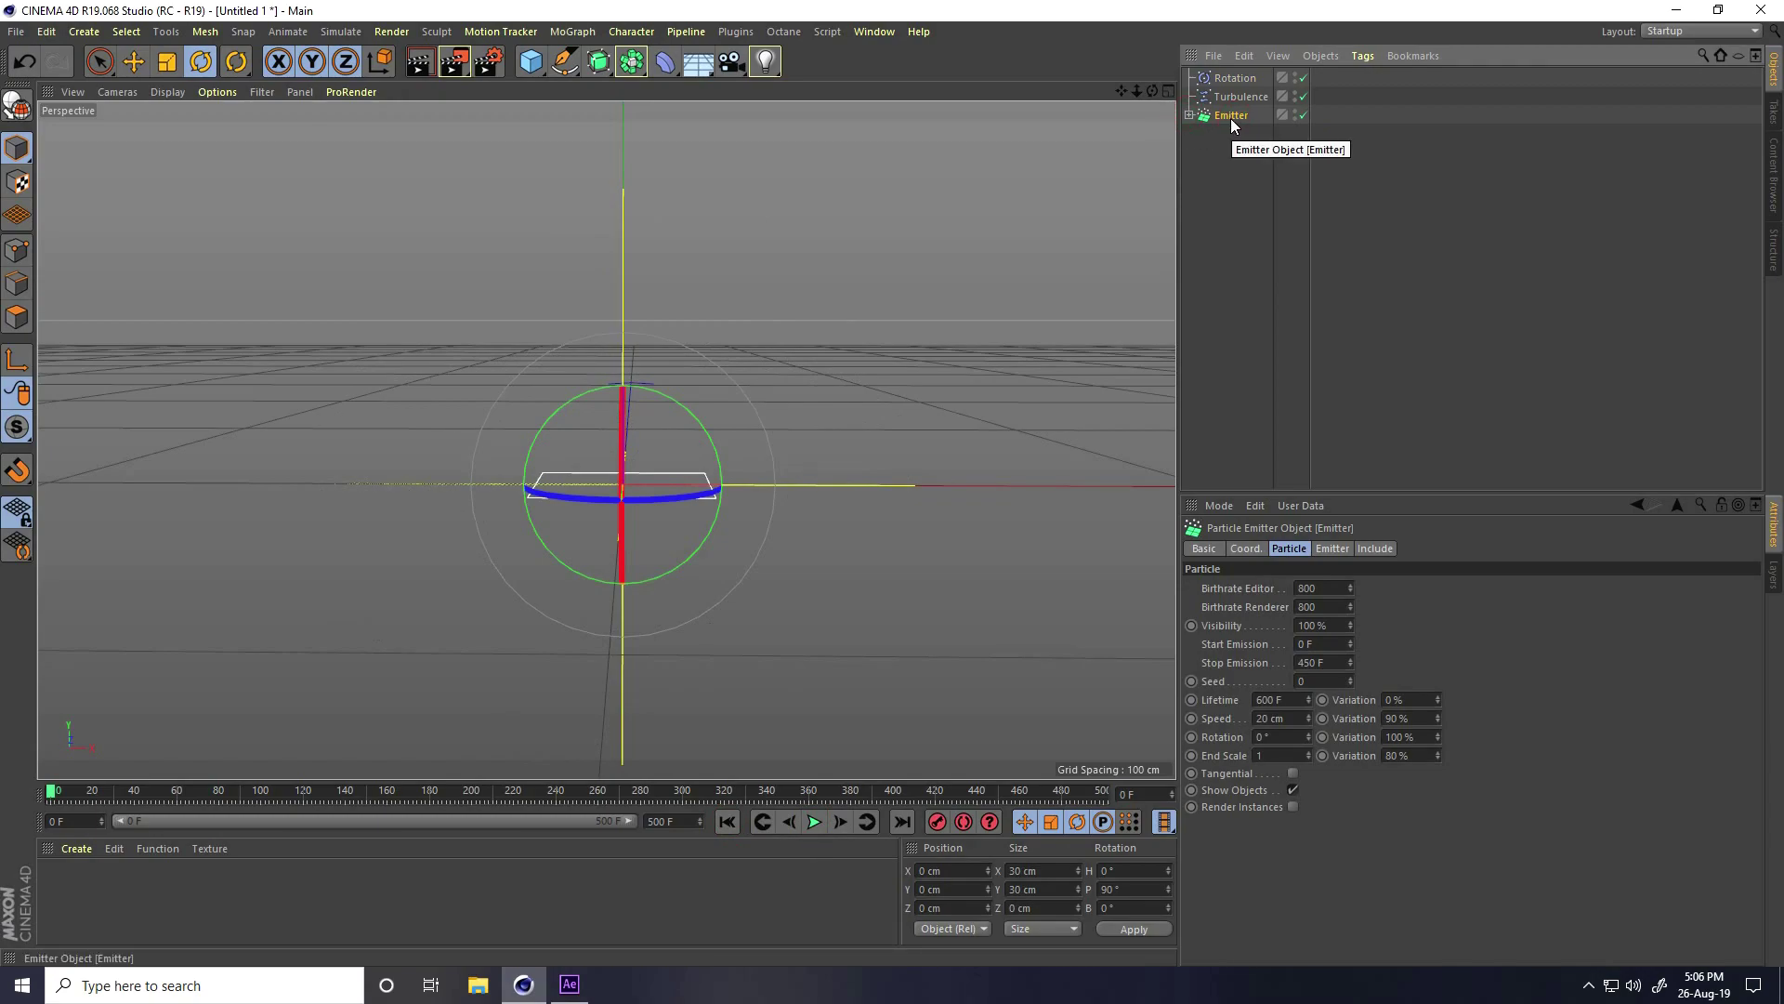
{"action": "key", "text": "ctrl+c"}
{"action": "key", "text": "ctrl+v"}
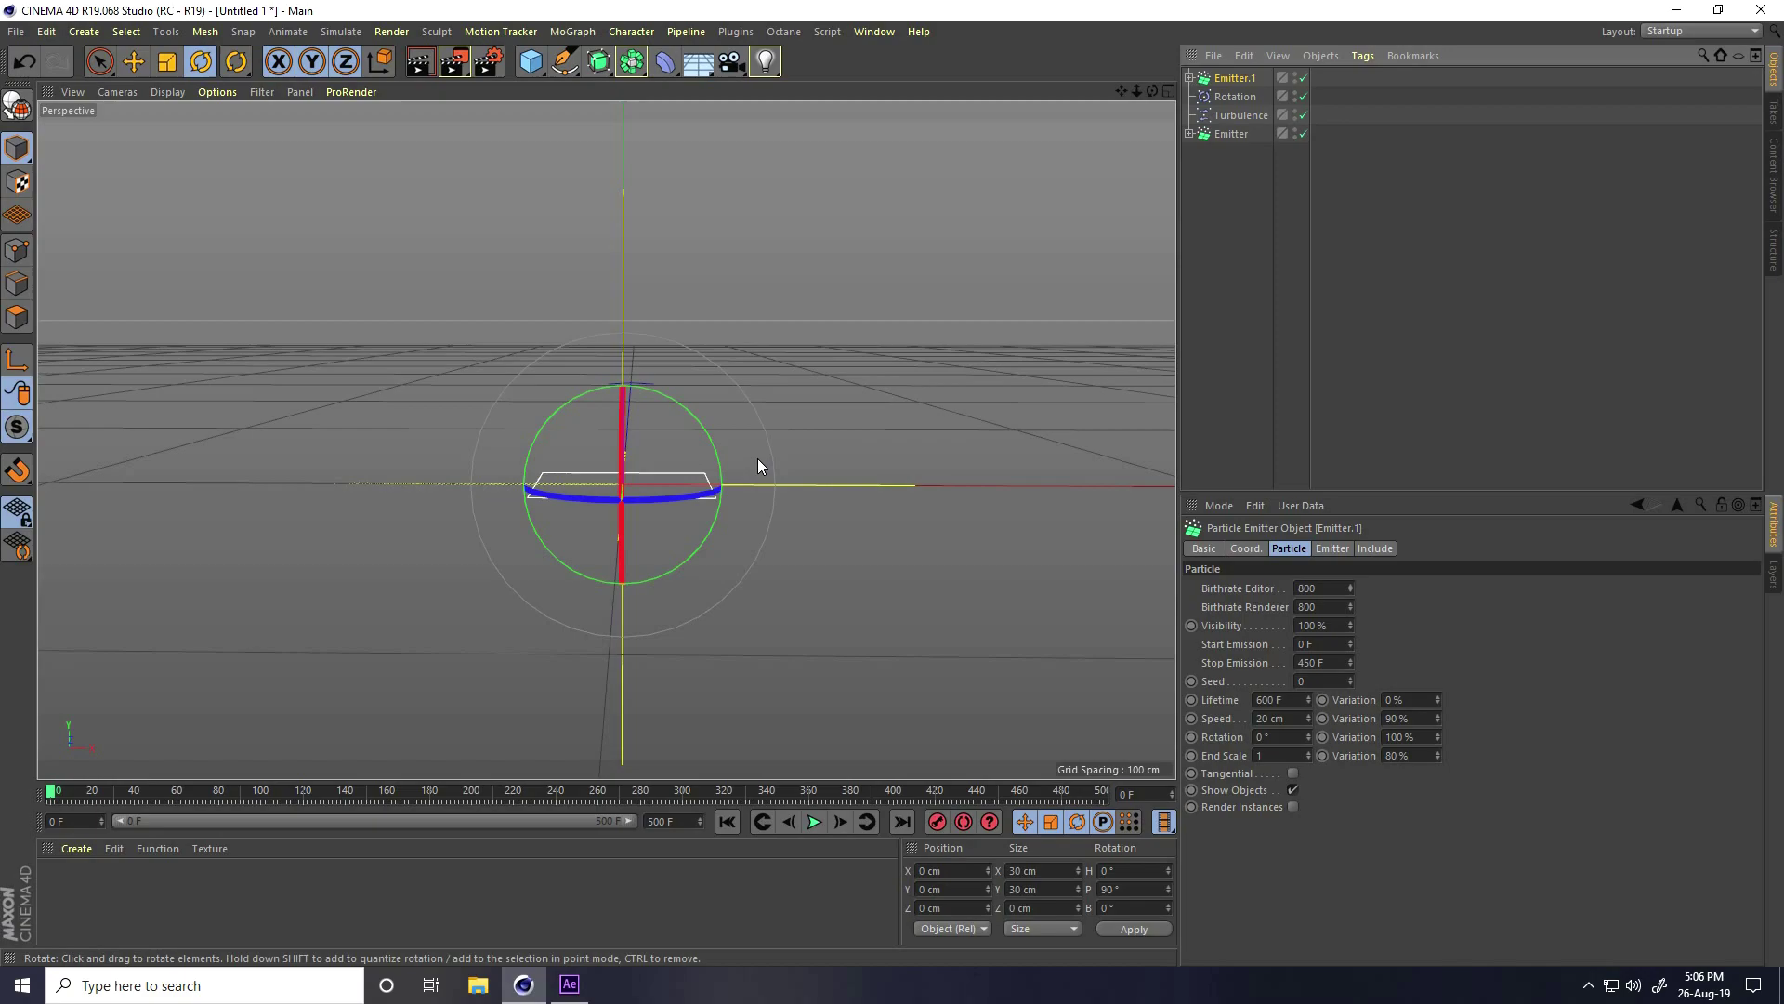
{"action": "left_click_drag", "start_coordinate": [621, 406], "coordinate": [892, 483]}
Compare the axis directions of both emitters using the Move tool and play the animation
{"action": "left_click", "coordinate": [133, 61]}
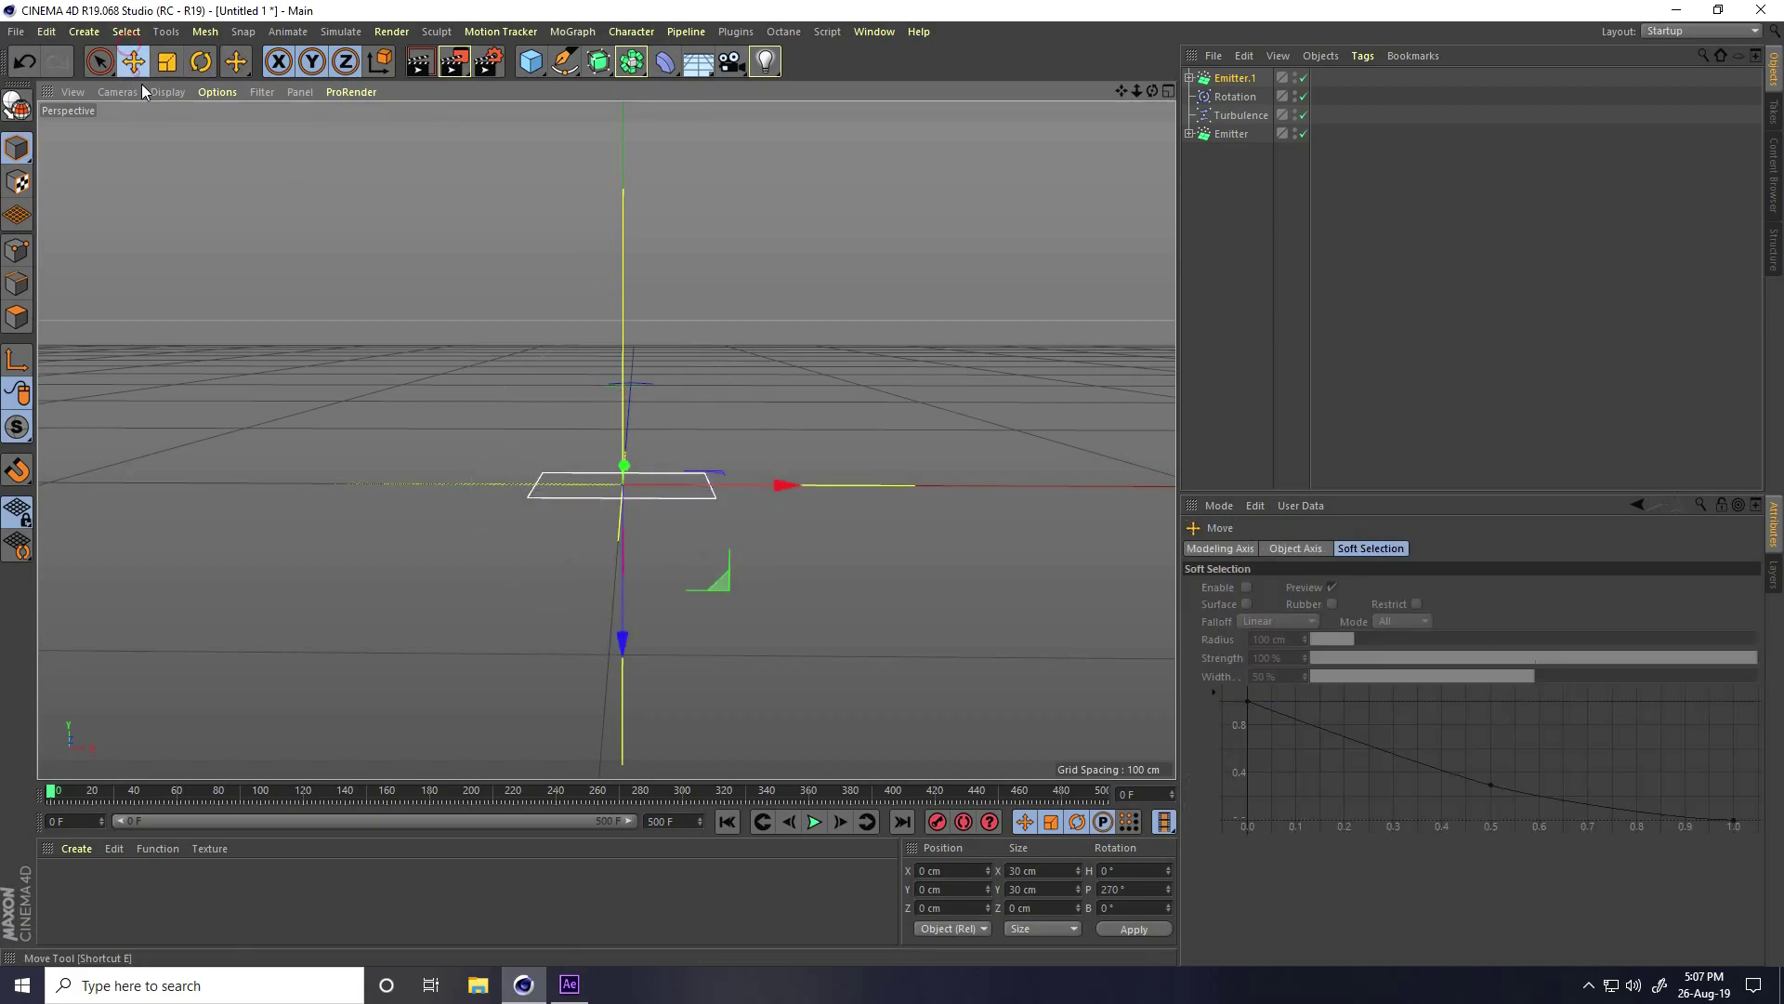
{"action": "left_click", "coordinate": [604, 455]}
{"action": "scroll", "coordinate": [660, 505], "scroll_direction": "up", "scroll_amount": 5}
{"action": "scroll", "coordinate": [592, 519], "scroll_direction": "up", "scroll_amount": 2}
{"action": "left_click", "coordinate": [1225, 134]}
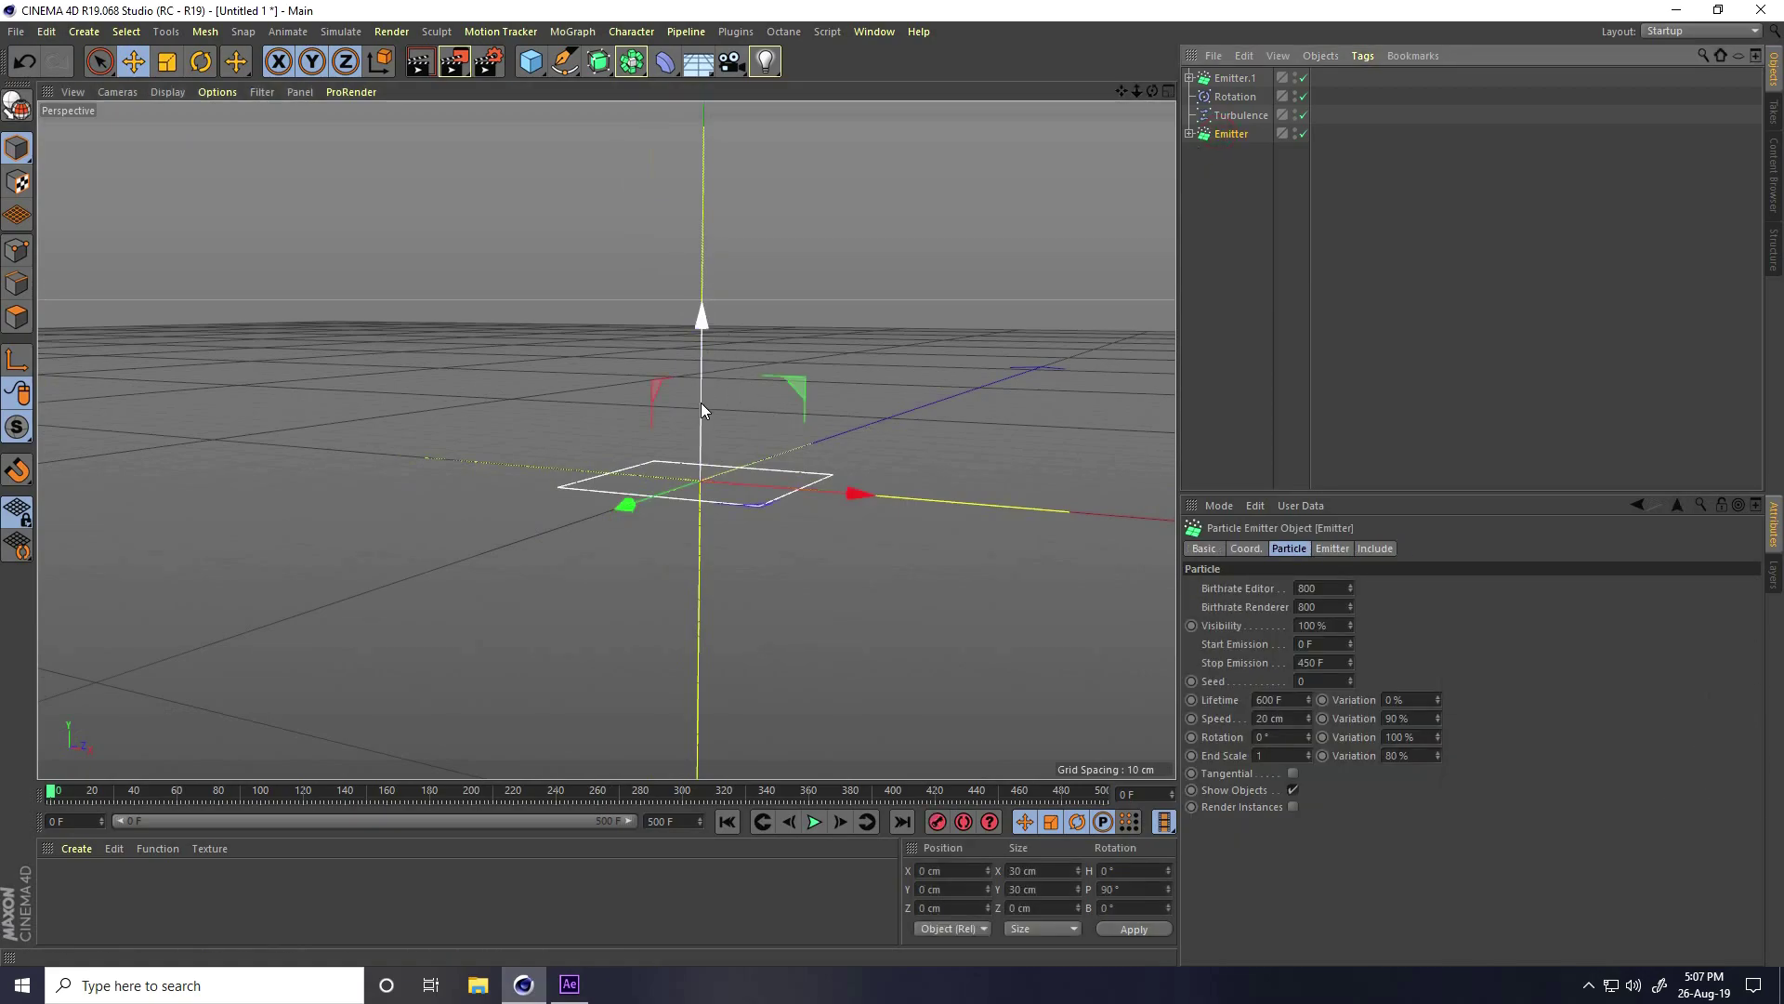
{"action": "left_click", "coordinate": [1235, 79]}
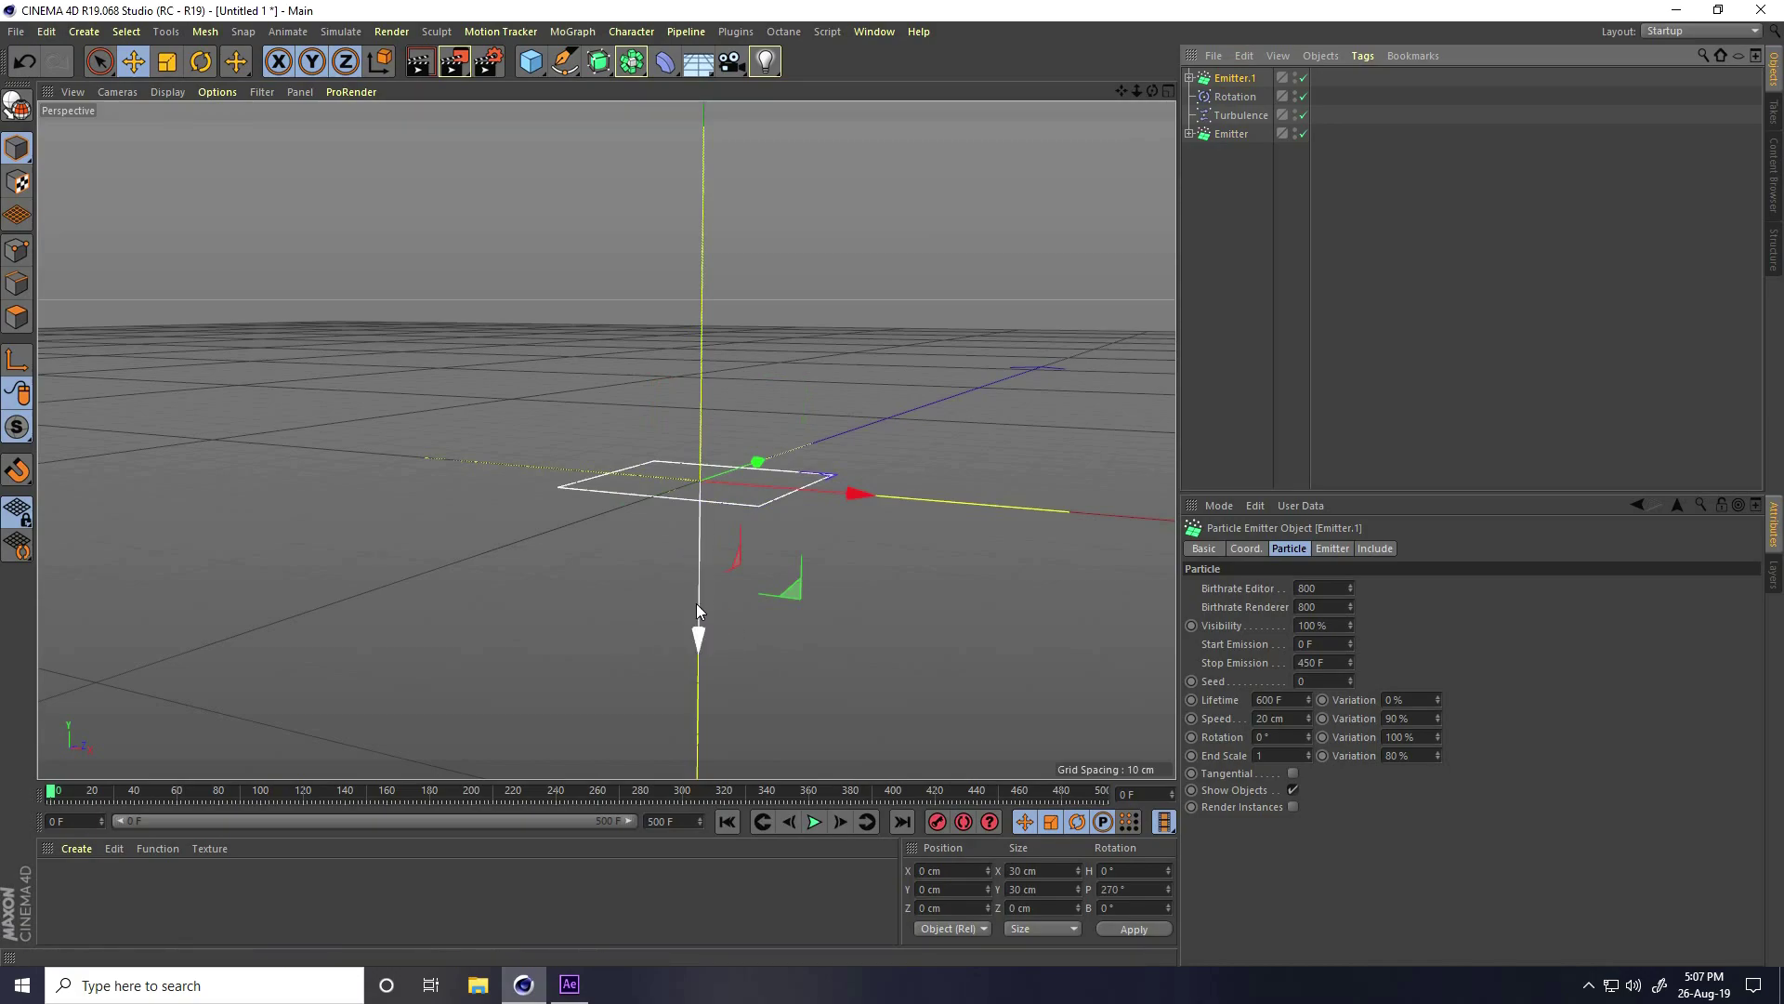
{"action": "left_click_drag", "start_coordinate": [626, 616], "coordinate": [686, 618], "text": "alt"}
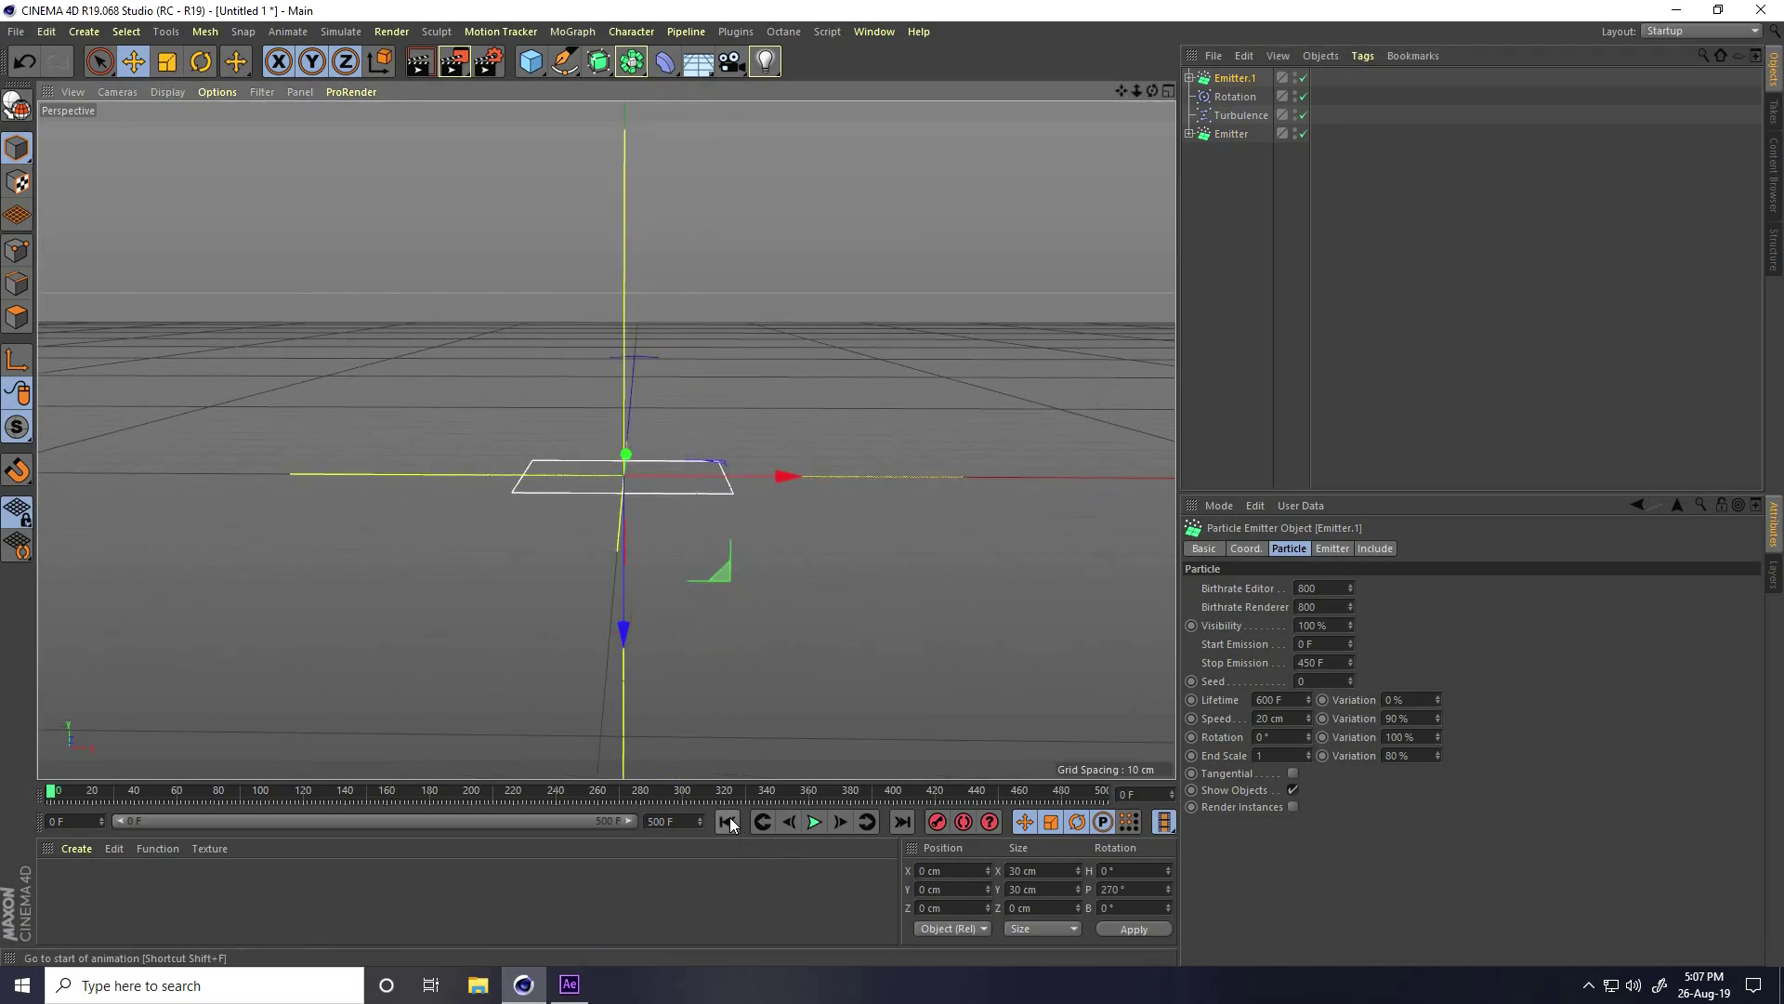
{"action": "left_click", "coordinate": [816, 823]}
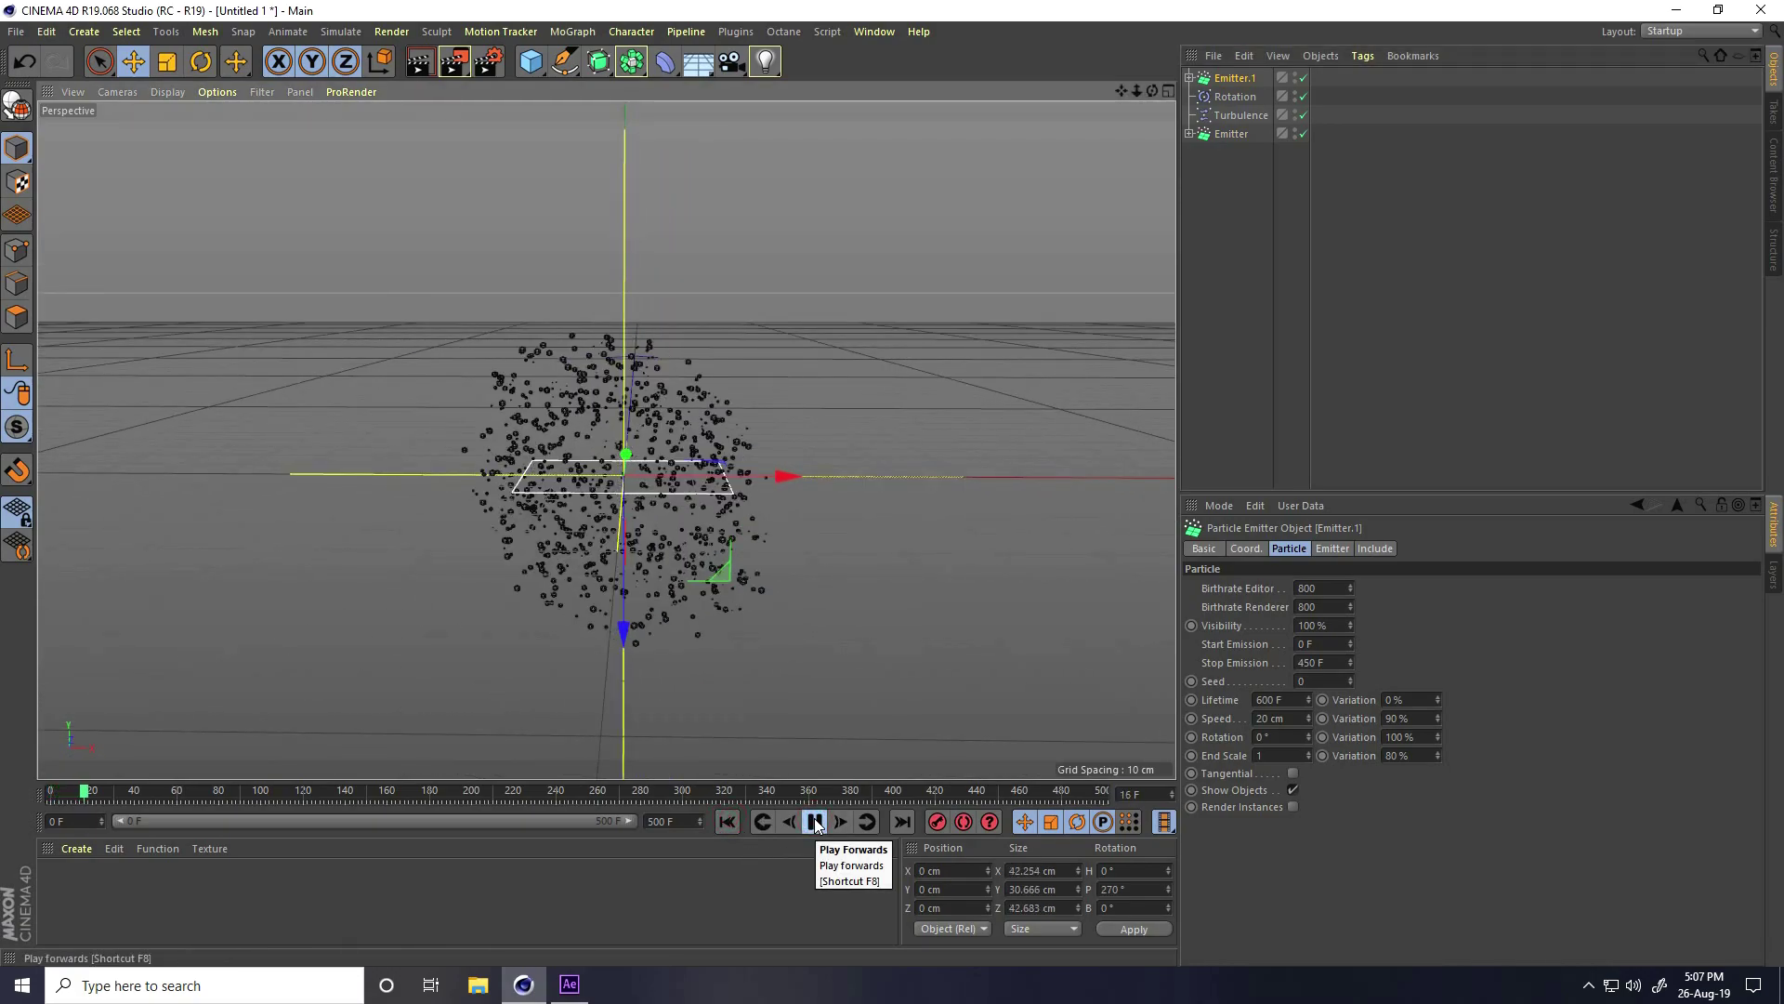
Stop the playback and set the radius of the Platonic object under Emitter.1 to 0.2 cm
{"action": "left_click", "coordinate": [815, 823]}
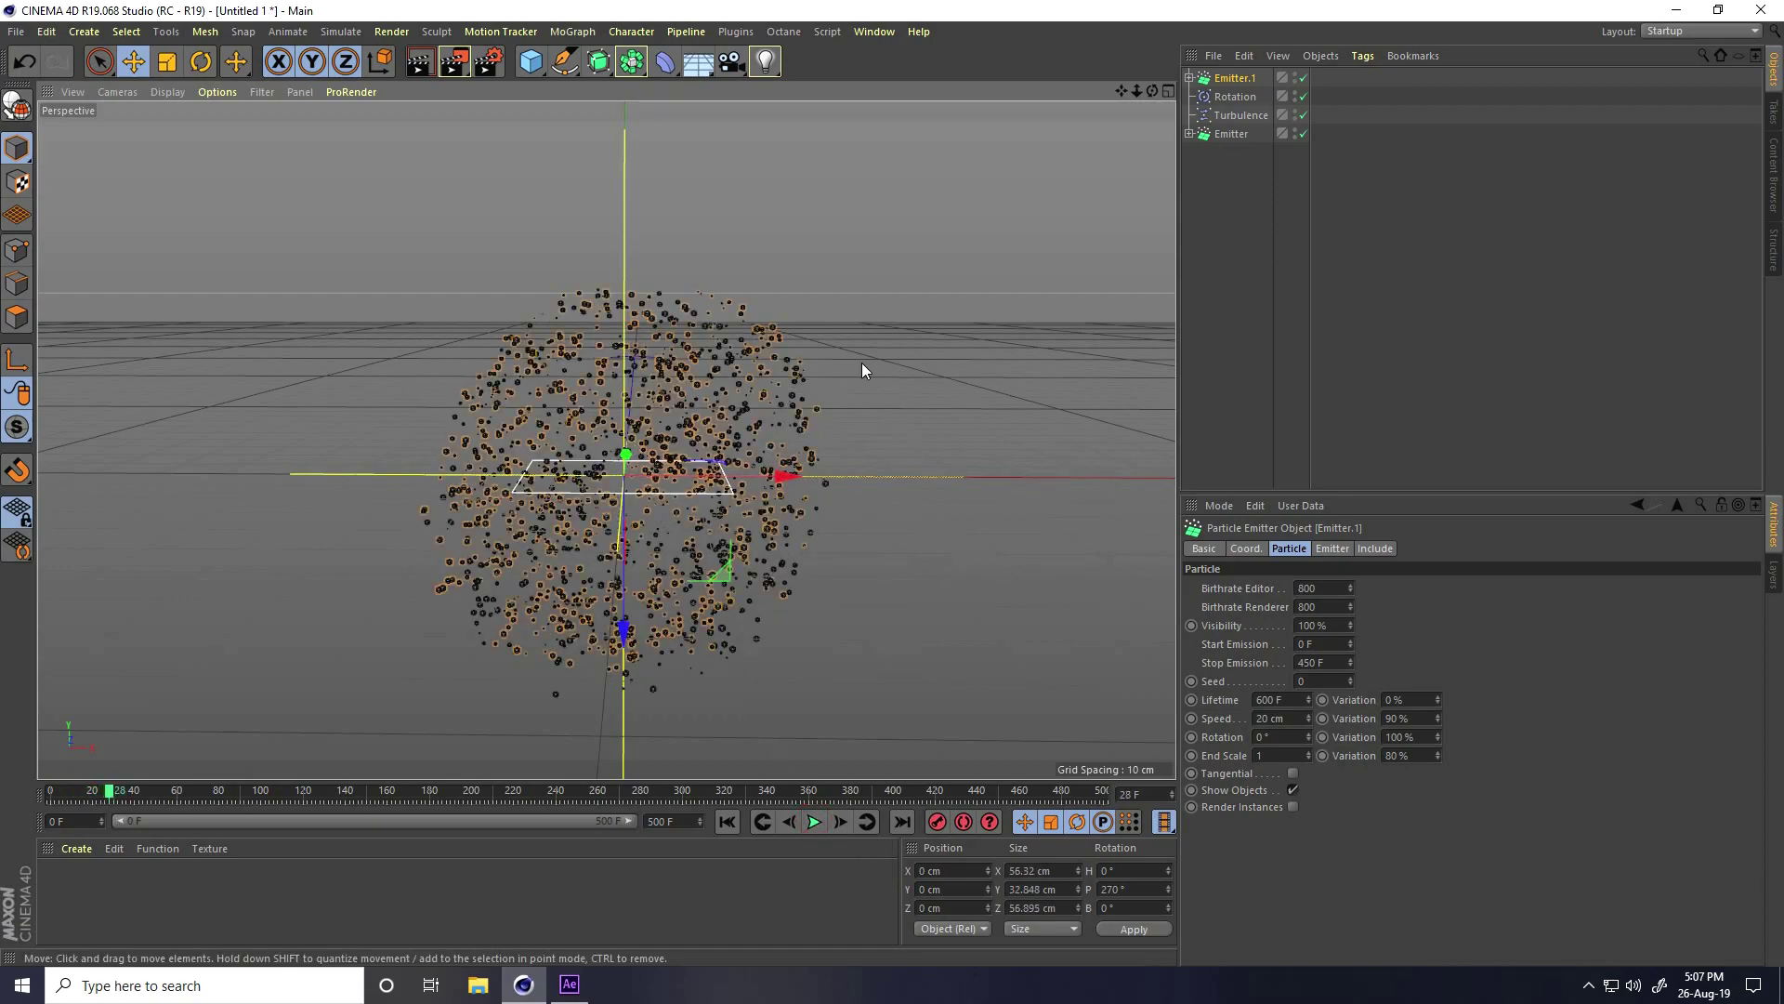
{"action": "left_click", "coordinate": [1189, 79]}
{"action": "left_click", "coordinate": [1242, 99]}
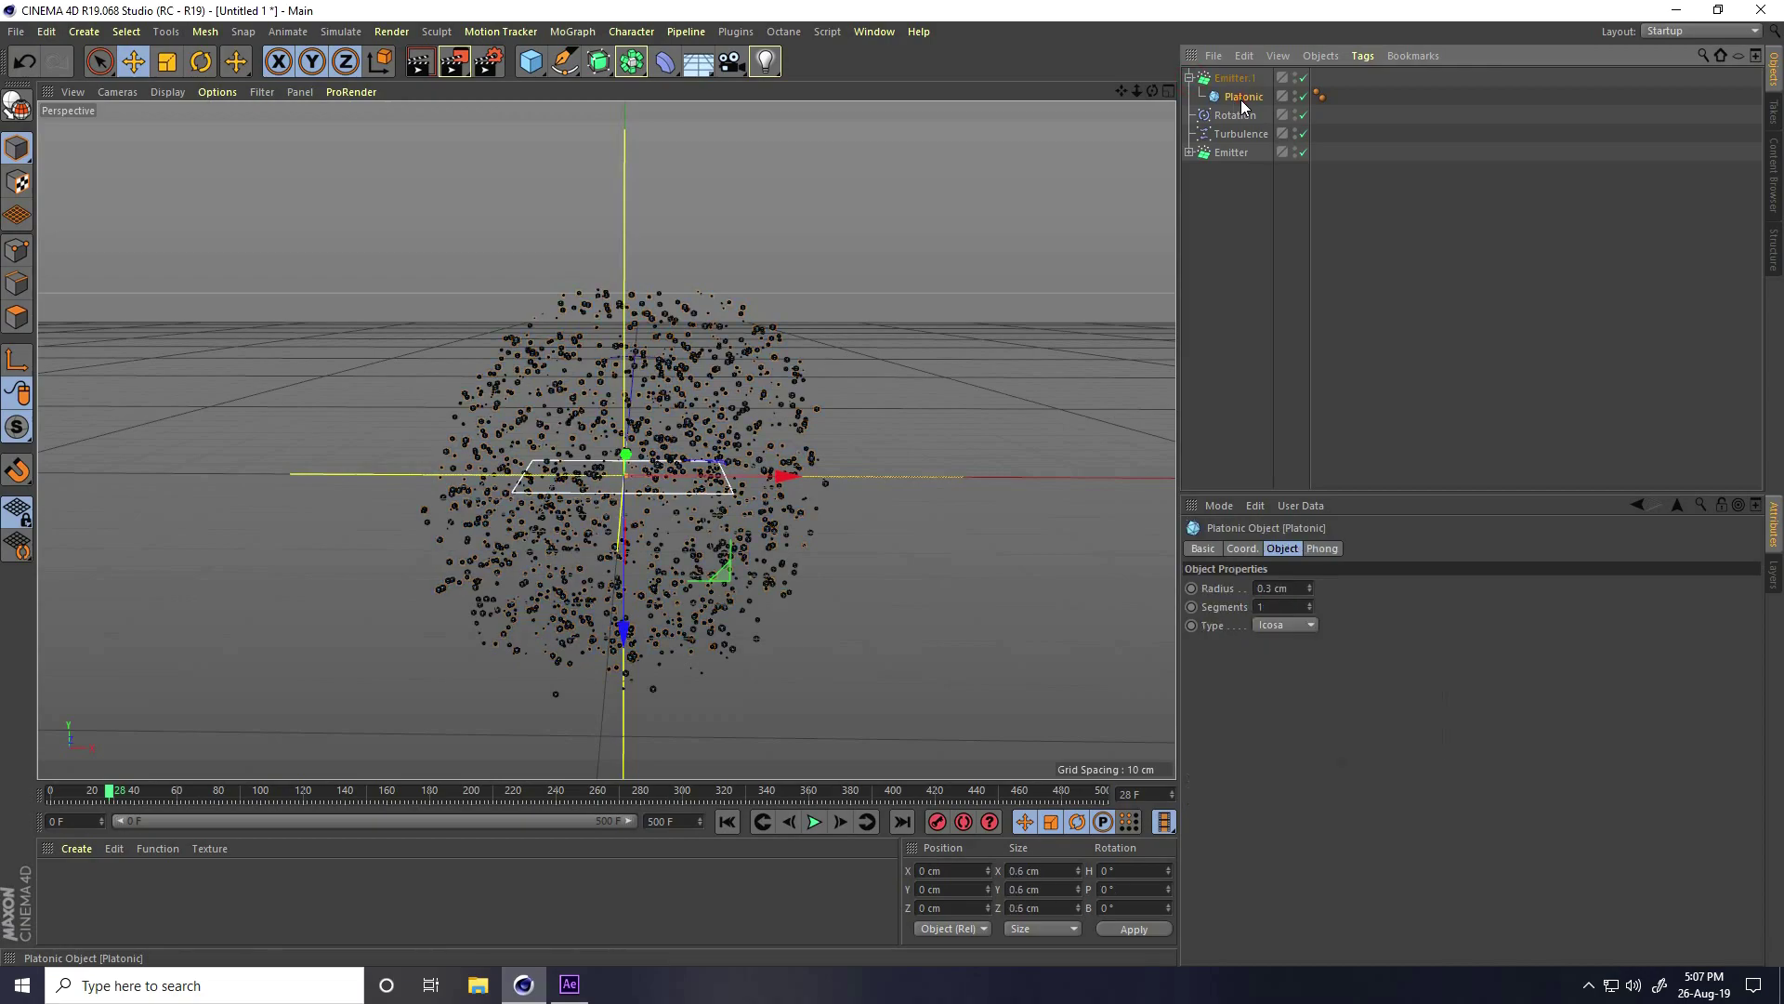
{"action": "double_click", "coordinate": [1292, 588]}
{"action": "type", "text": "0.2"}
{"action": "key", "text": "Return"}
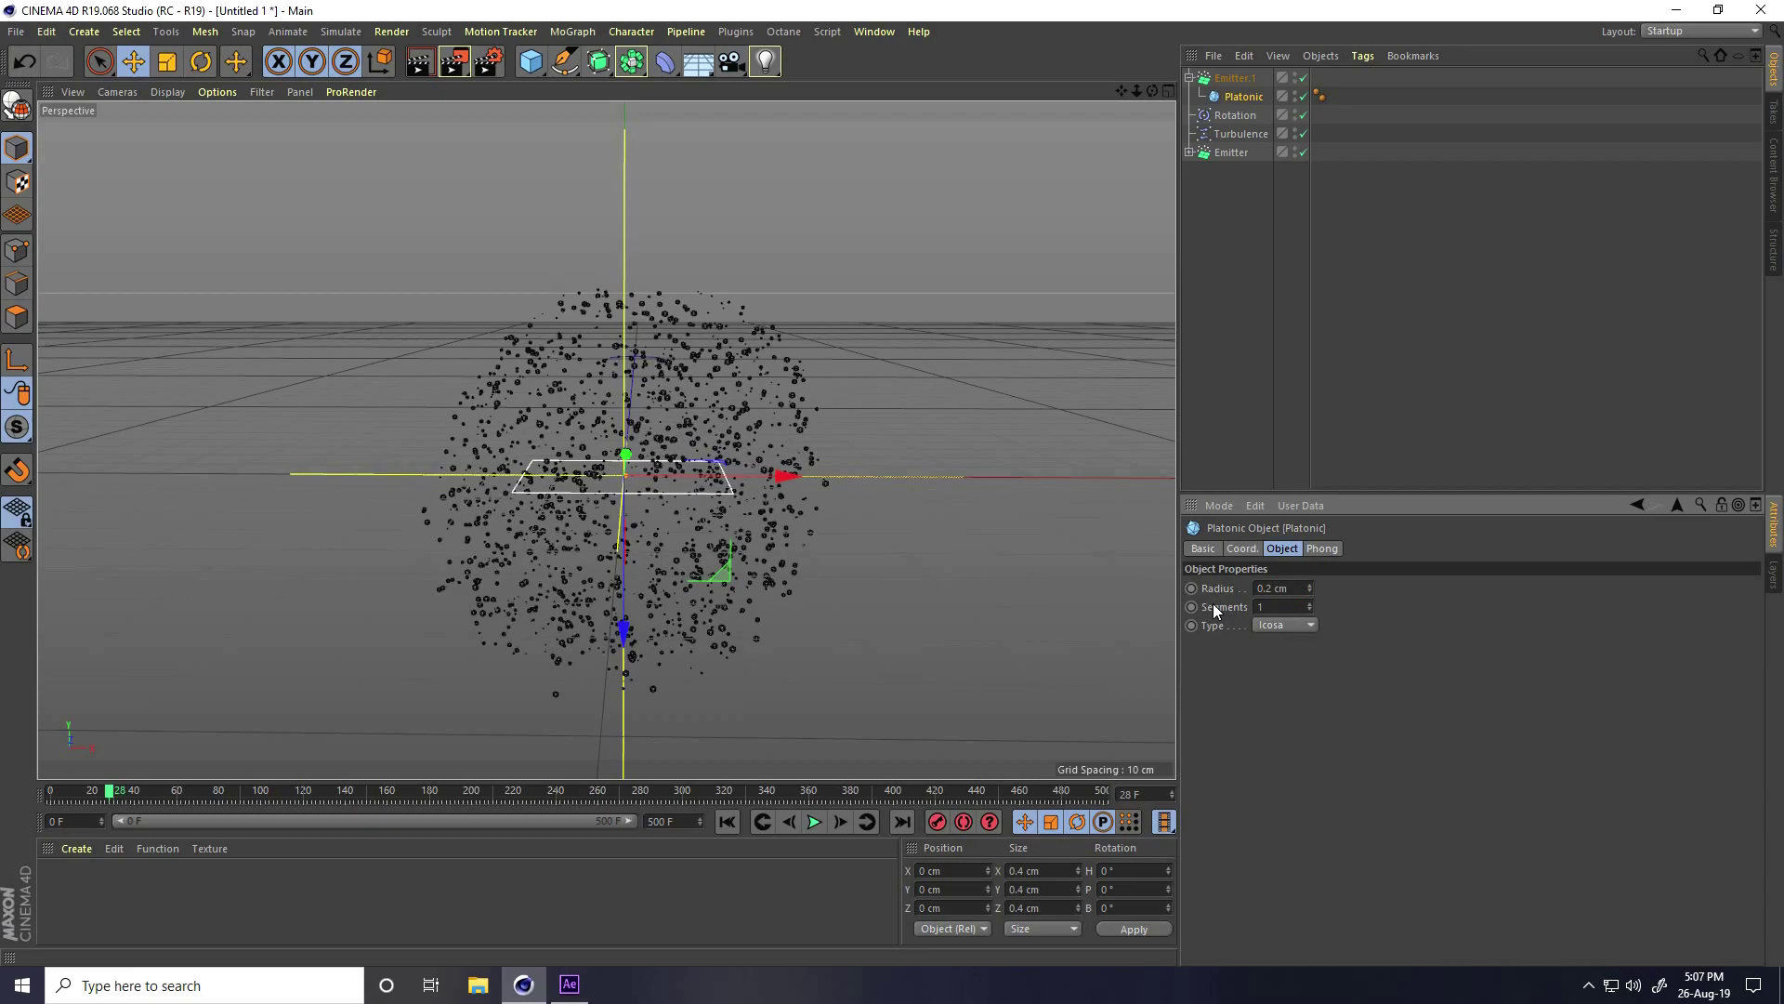
Replay the animation from the first frame to check the smaller particles, and return to the first frame
{"action": "left_click", "coordinate": [727, 822]}
{"action": "left_click", "coordinate": [814, 821]}
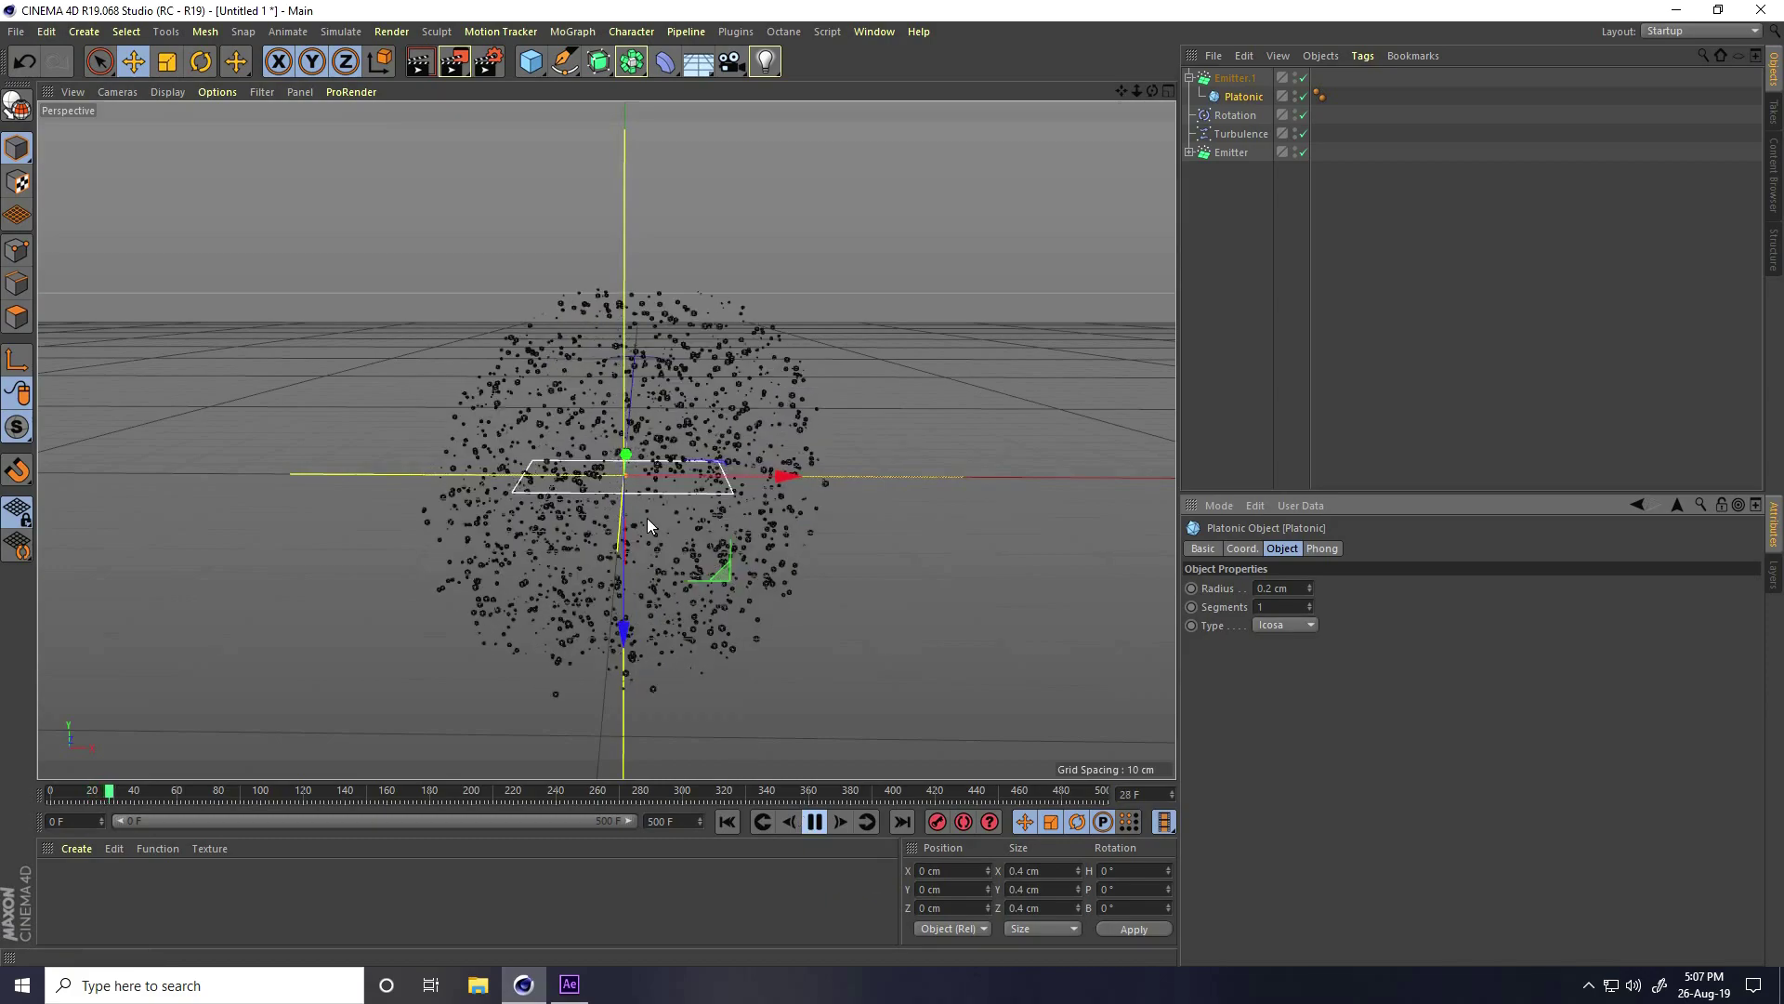
{"action": "middle_click_drag", "start_coordinate": [643, 500], "coordinate": [620, 490], "text": "alt"}
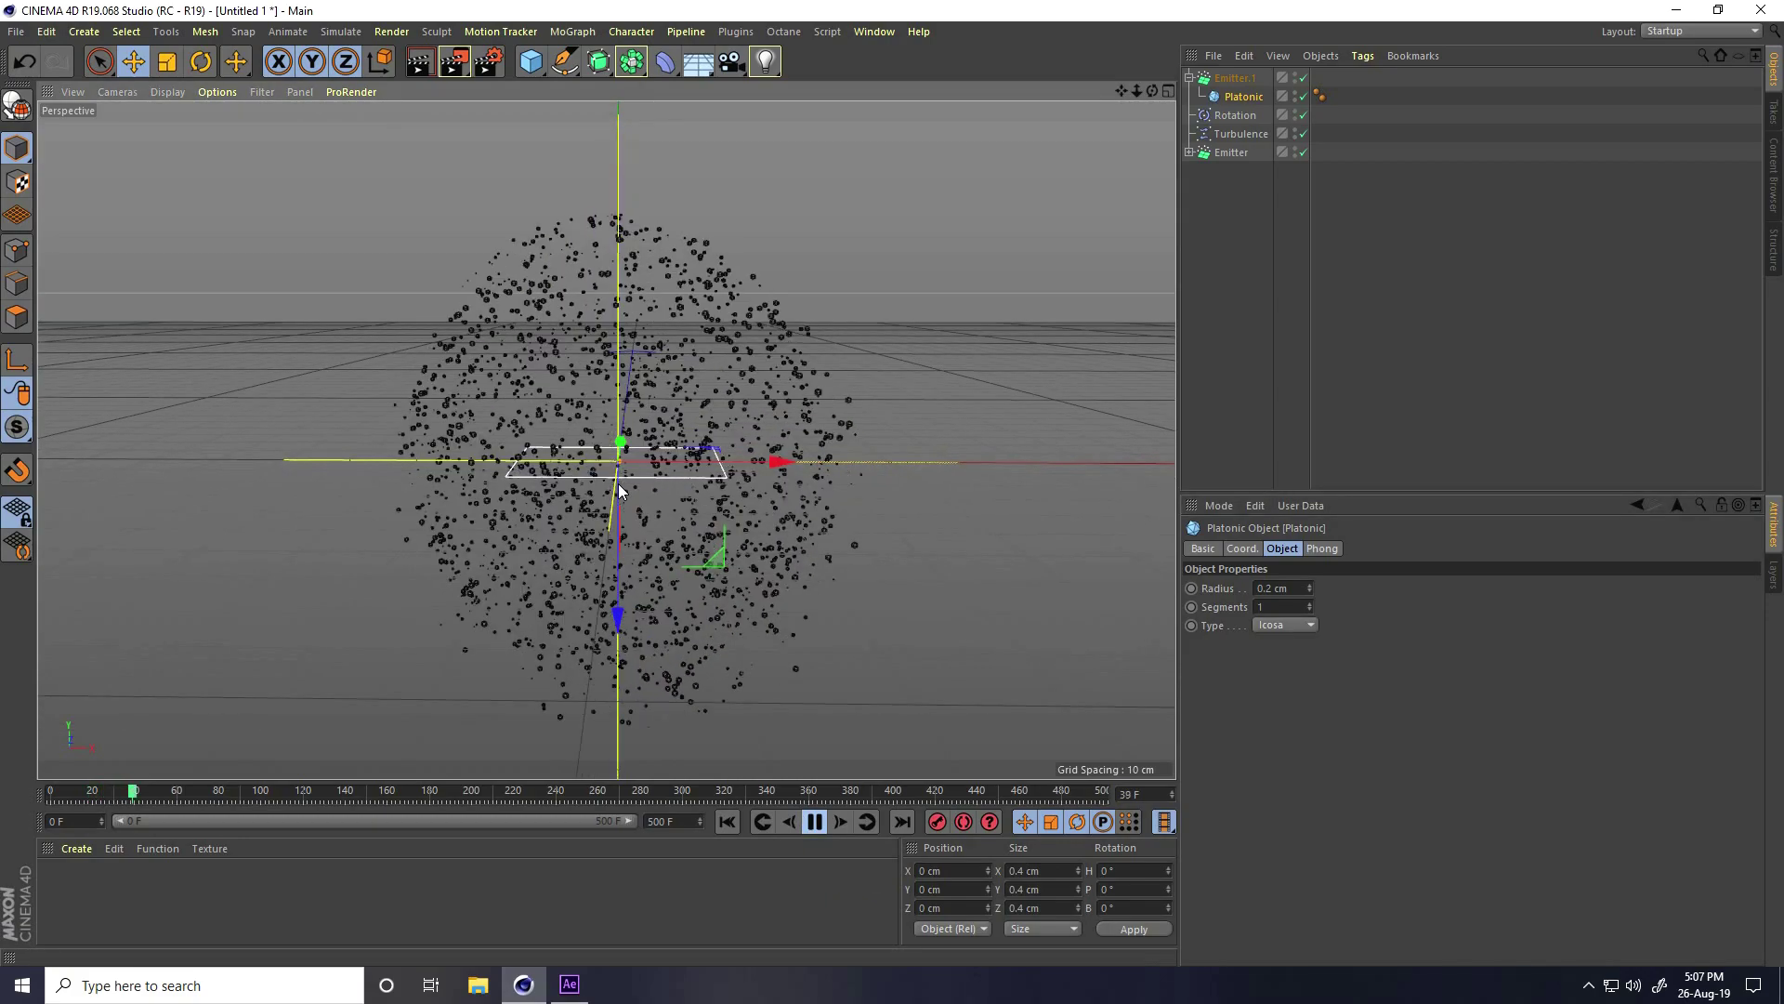
{"action": "left_click", "coordinate": [814, 821]}
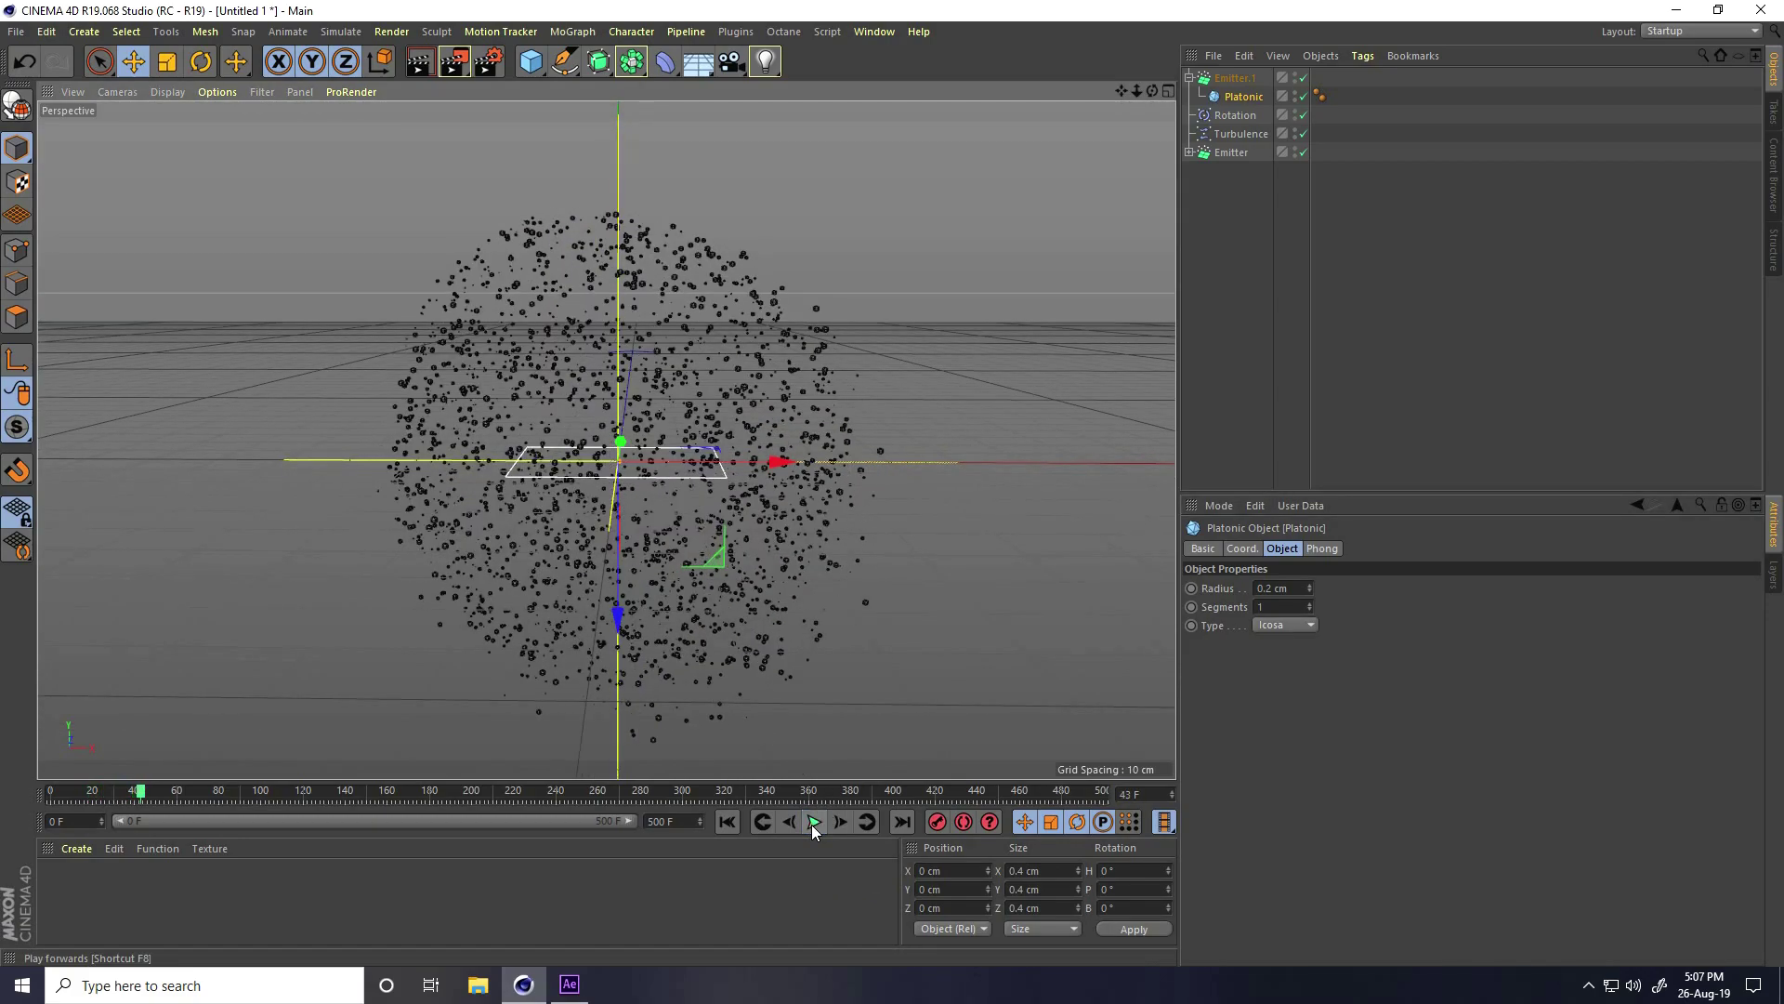
{"action": "left_click", "coordinate": [726, 822]}
{"action": "left_click_drag", "start_coordinate": [672, 535], "coordinate": [609, 557], "text": "alt"}
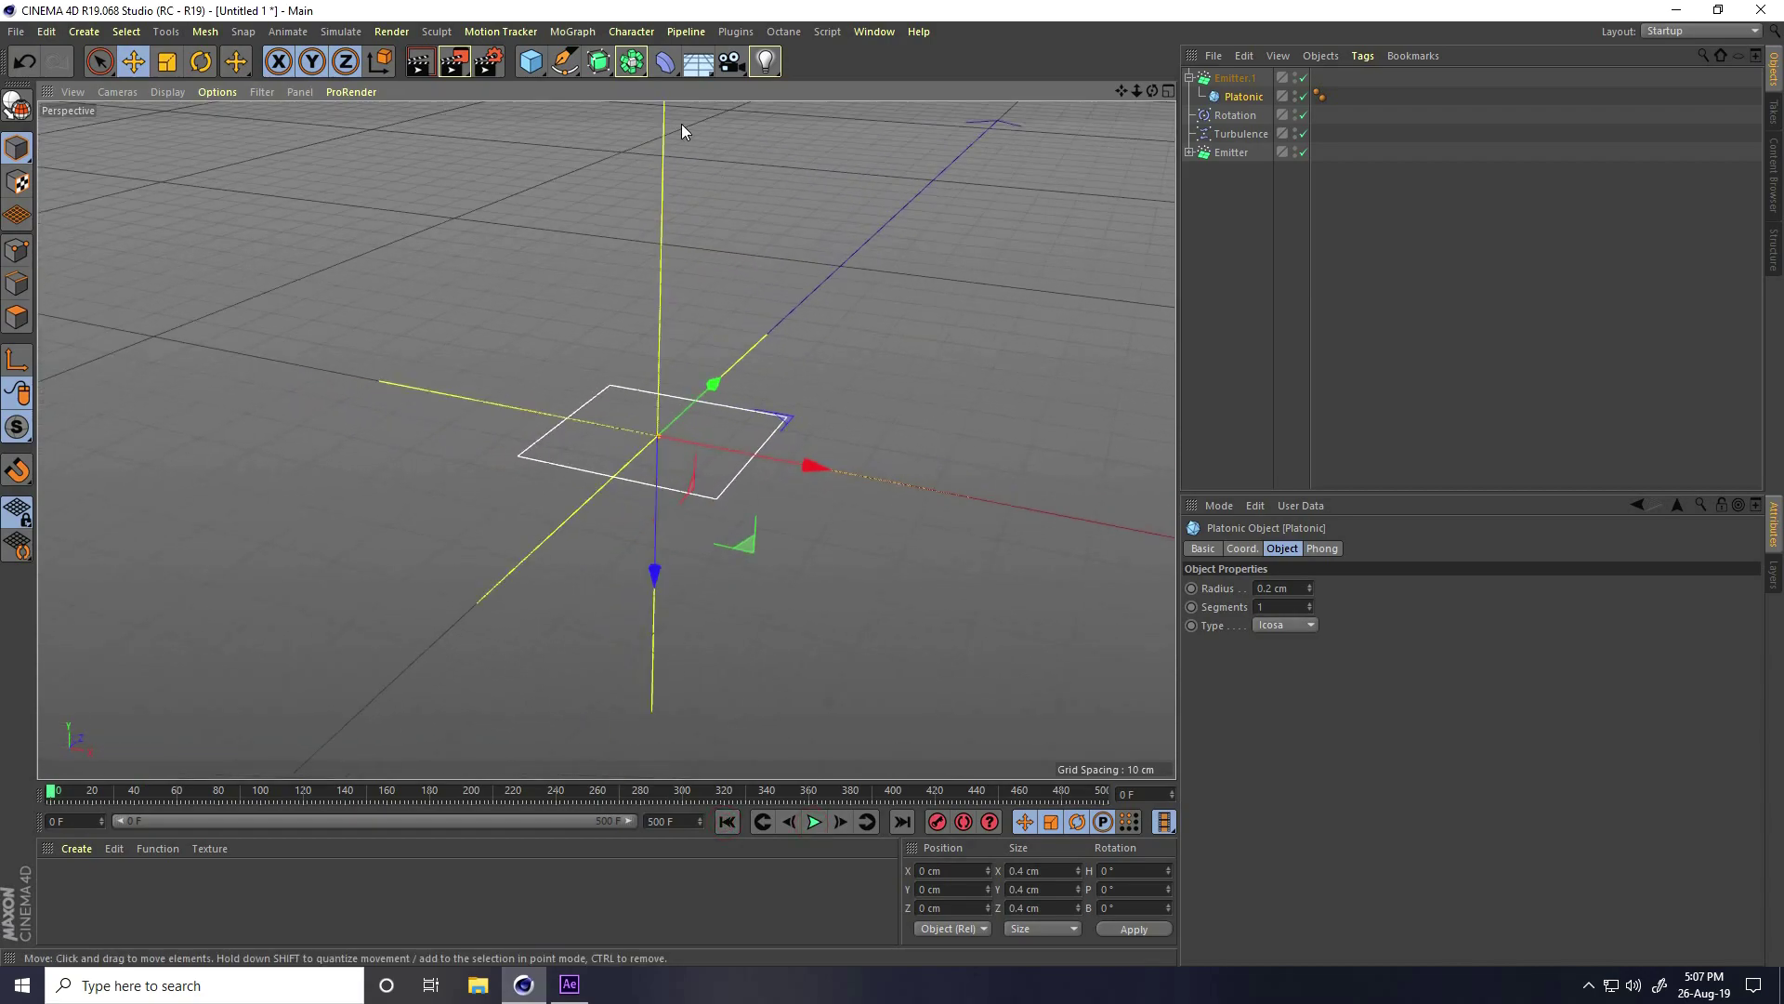
Create a new material with Color and Reflectance disabled and only the Luminance channel enabled
{"action": "double_click", "coordinate": [109, 883]}
{"action": "double_click", "coordinate": [60, 878]}
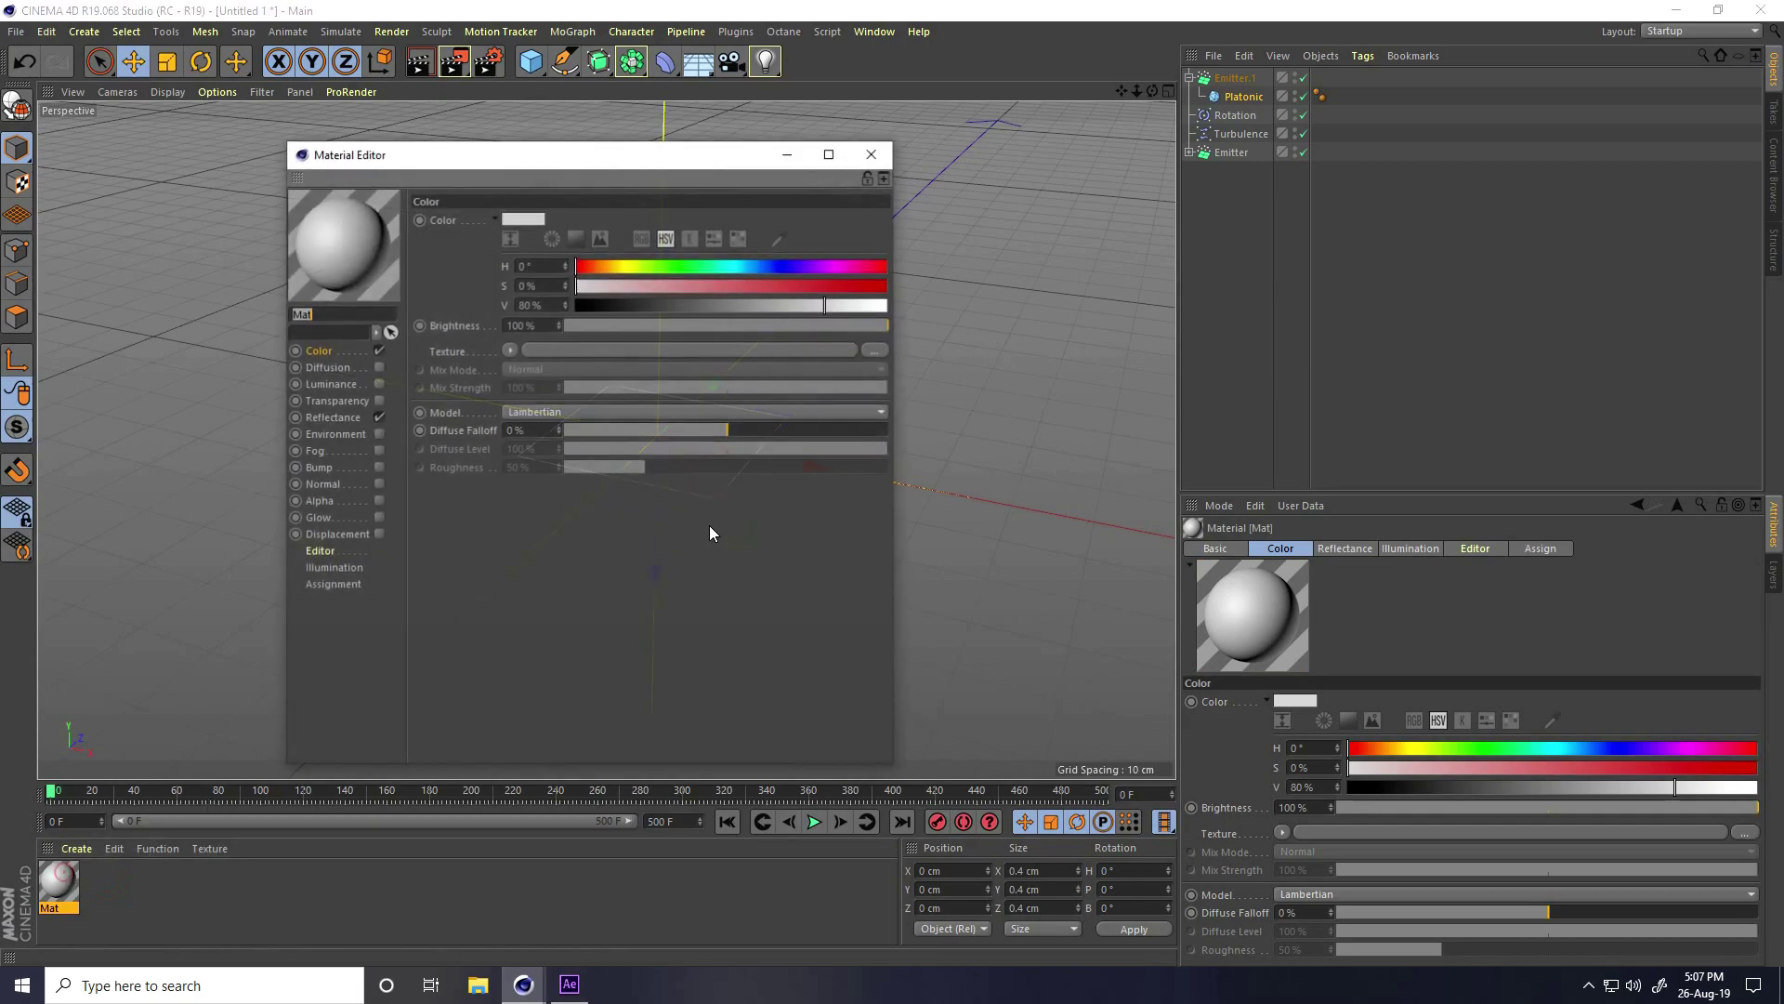
{"action": "left_click", "coordinate": [377, 350]}
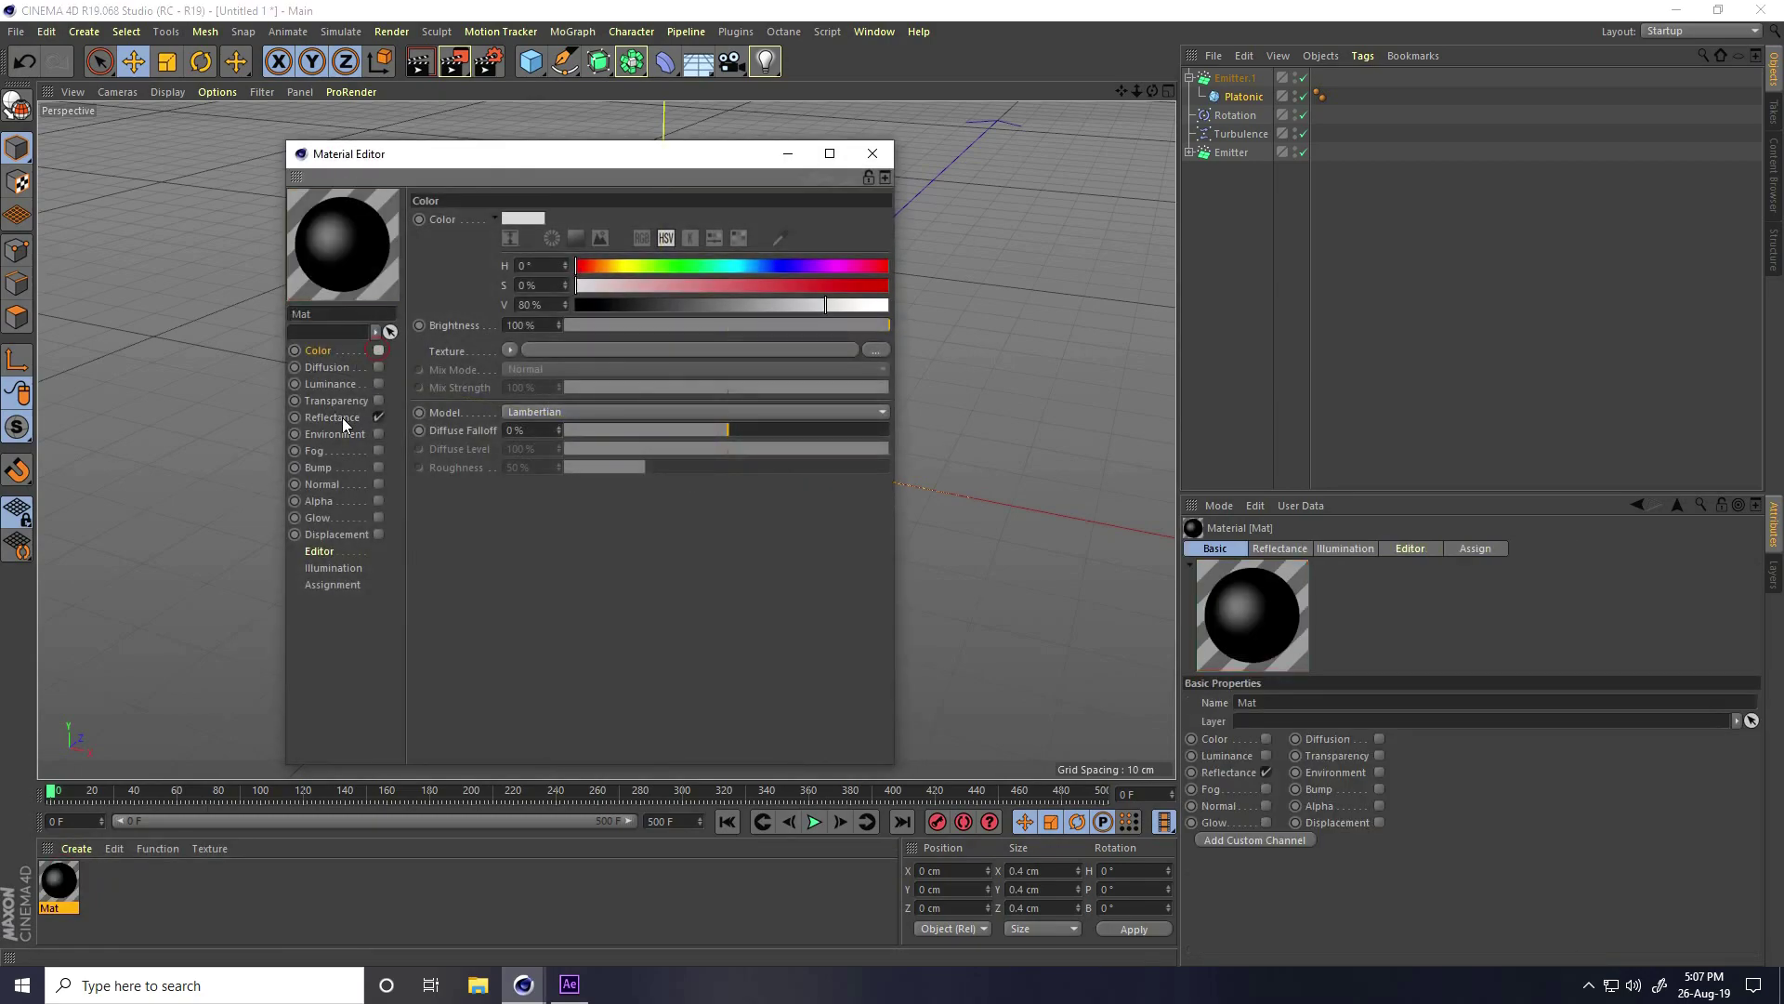
{"action": "left_click", "coordinate": [379, 417]}
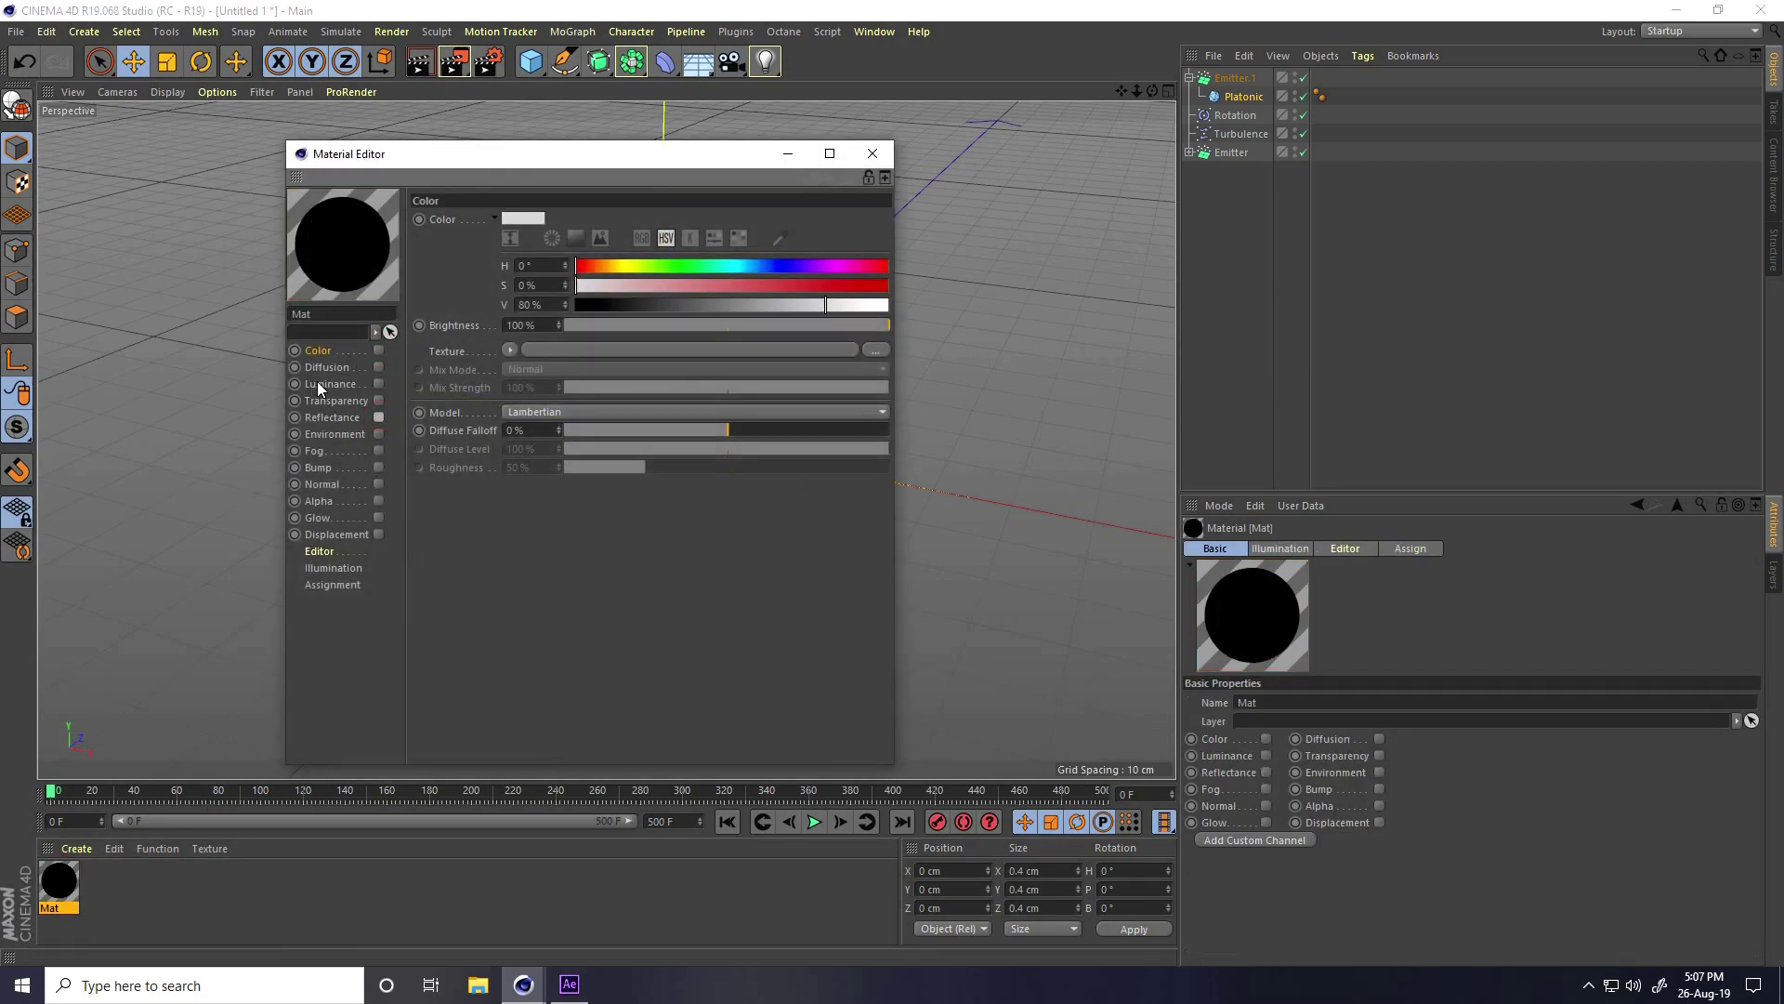
{"action": "left_click", "coordinate": [378, 384]}
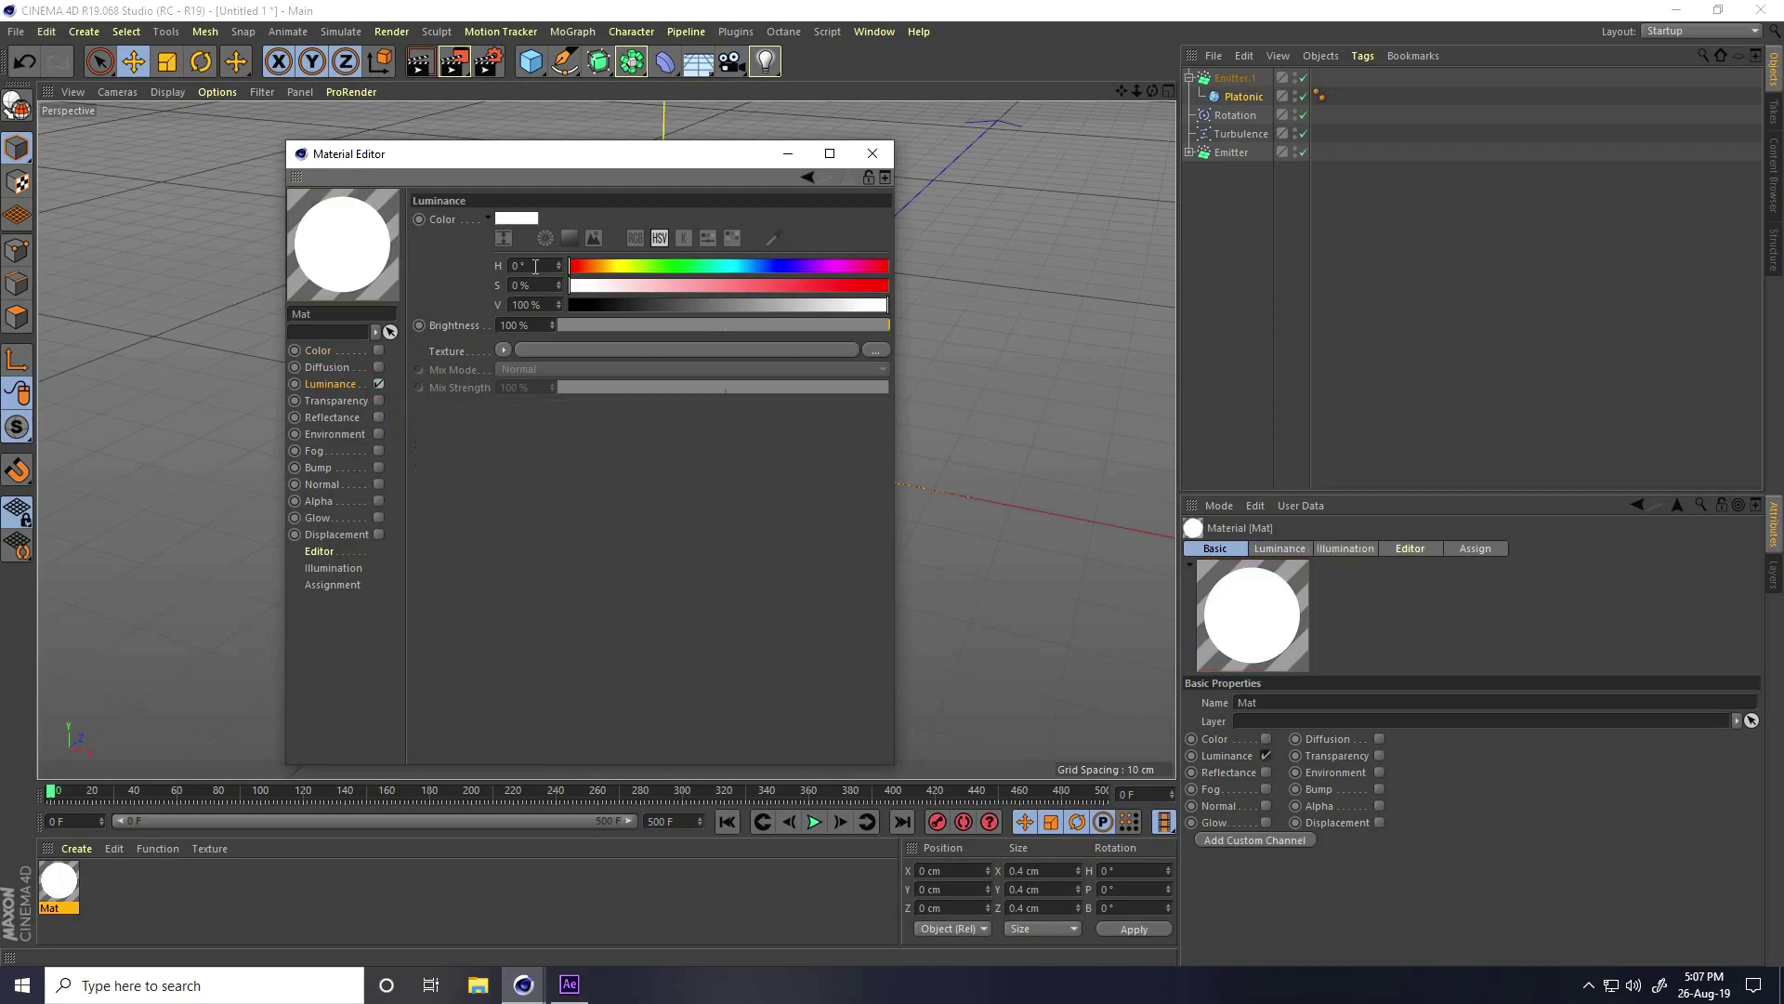
Set the material's luminance color to hue 200° and saturation 100%, and close the Material Editor
{"action": "type", "text": "200"}
{"action": "key", "text": "Tab"}
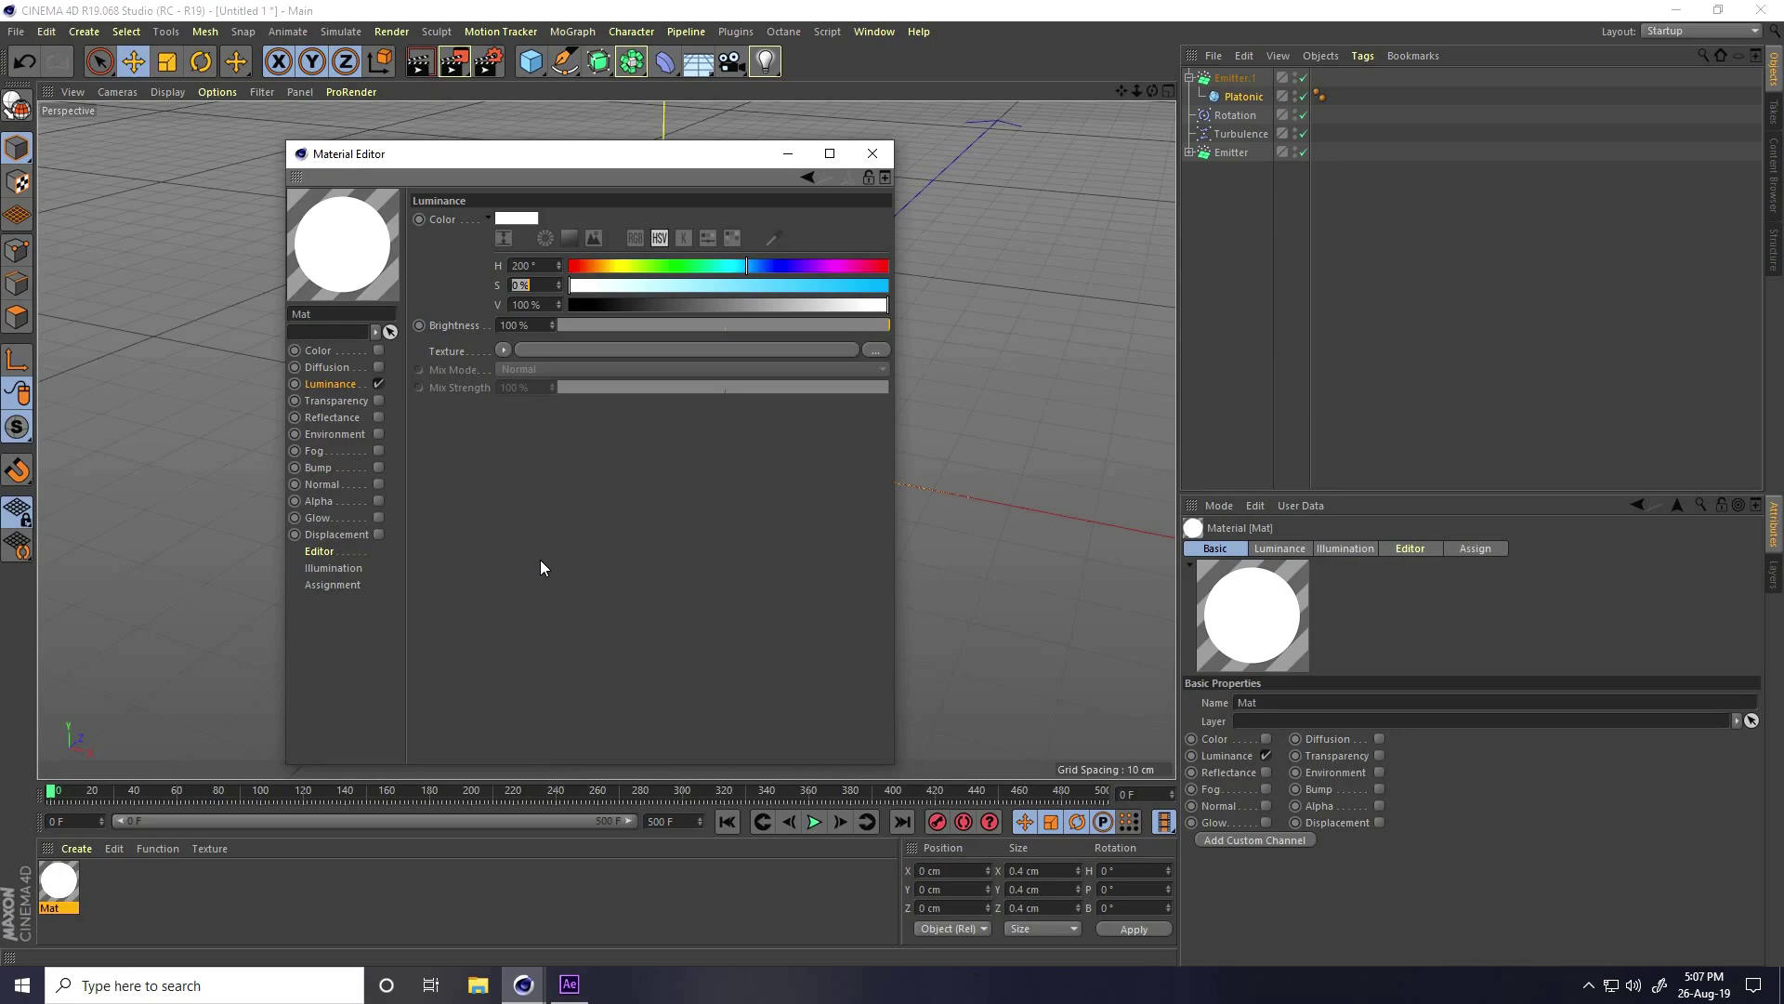
{"action": "type", "text": "100"}
{"action": "key", "text": "Tab"}
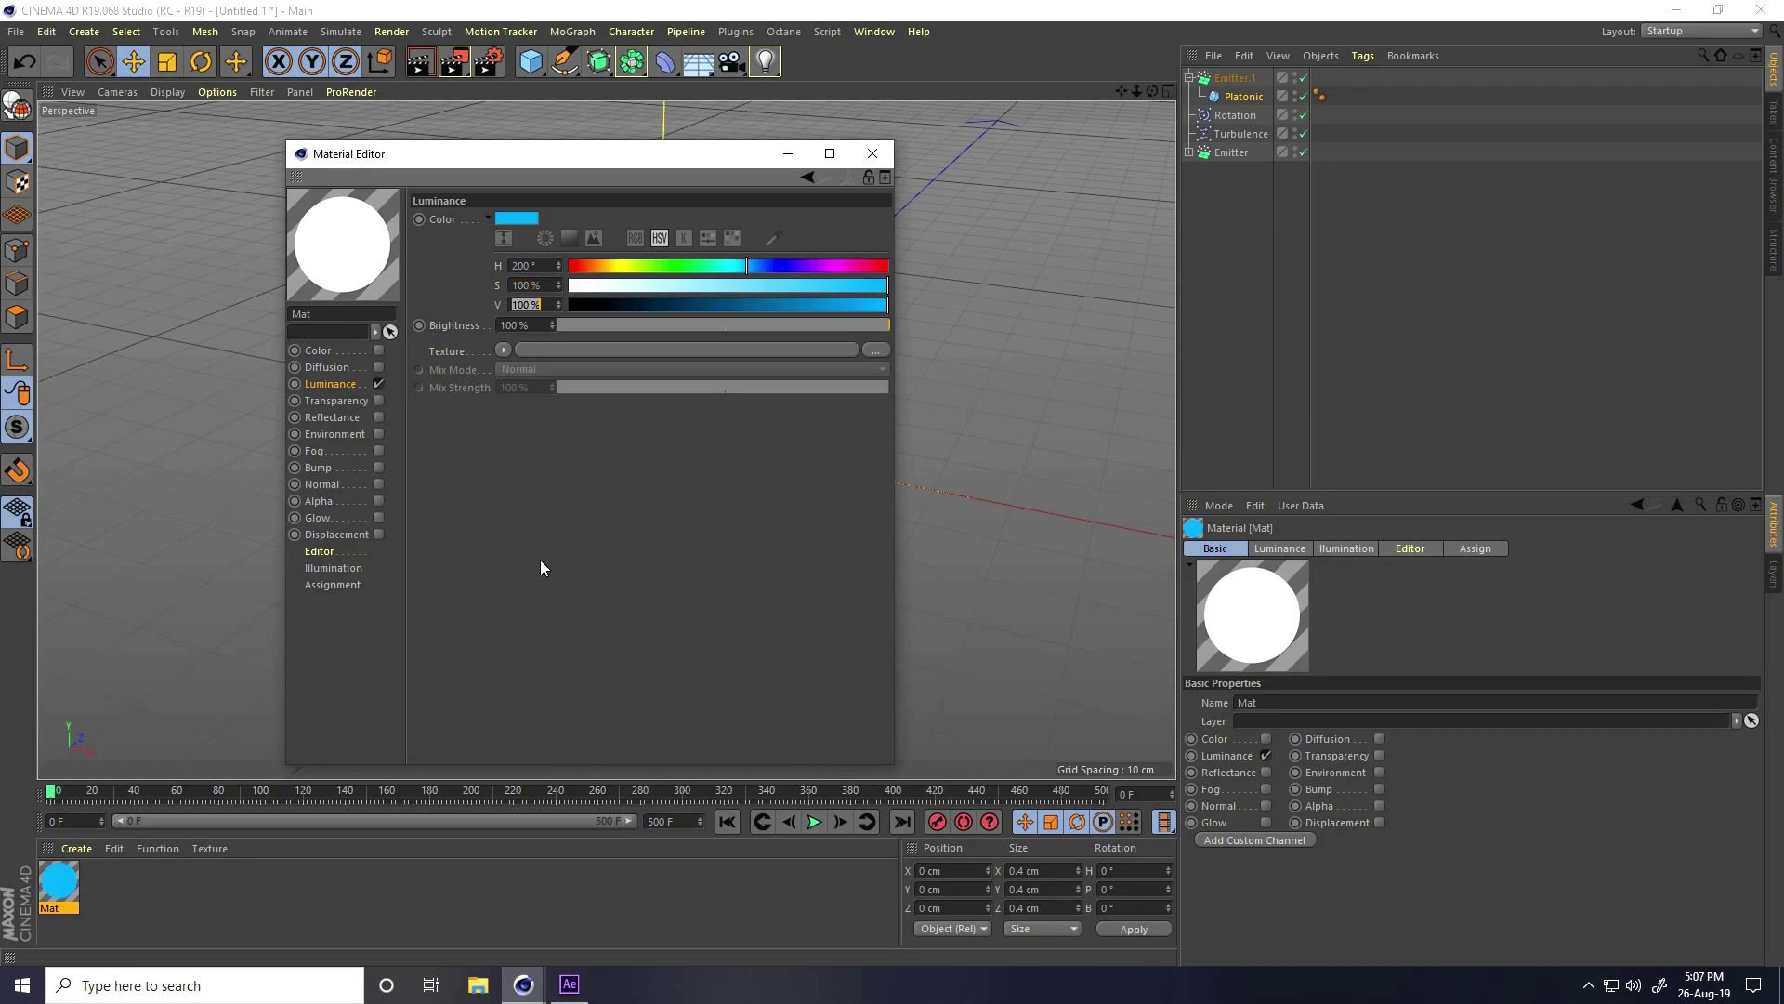
{"action": "key", "text": "Tab"}
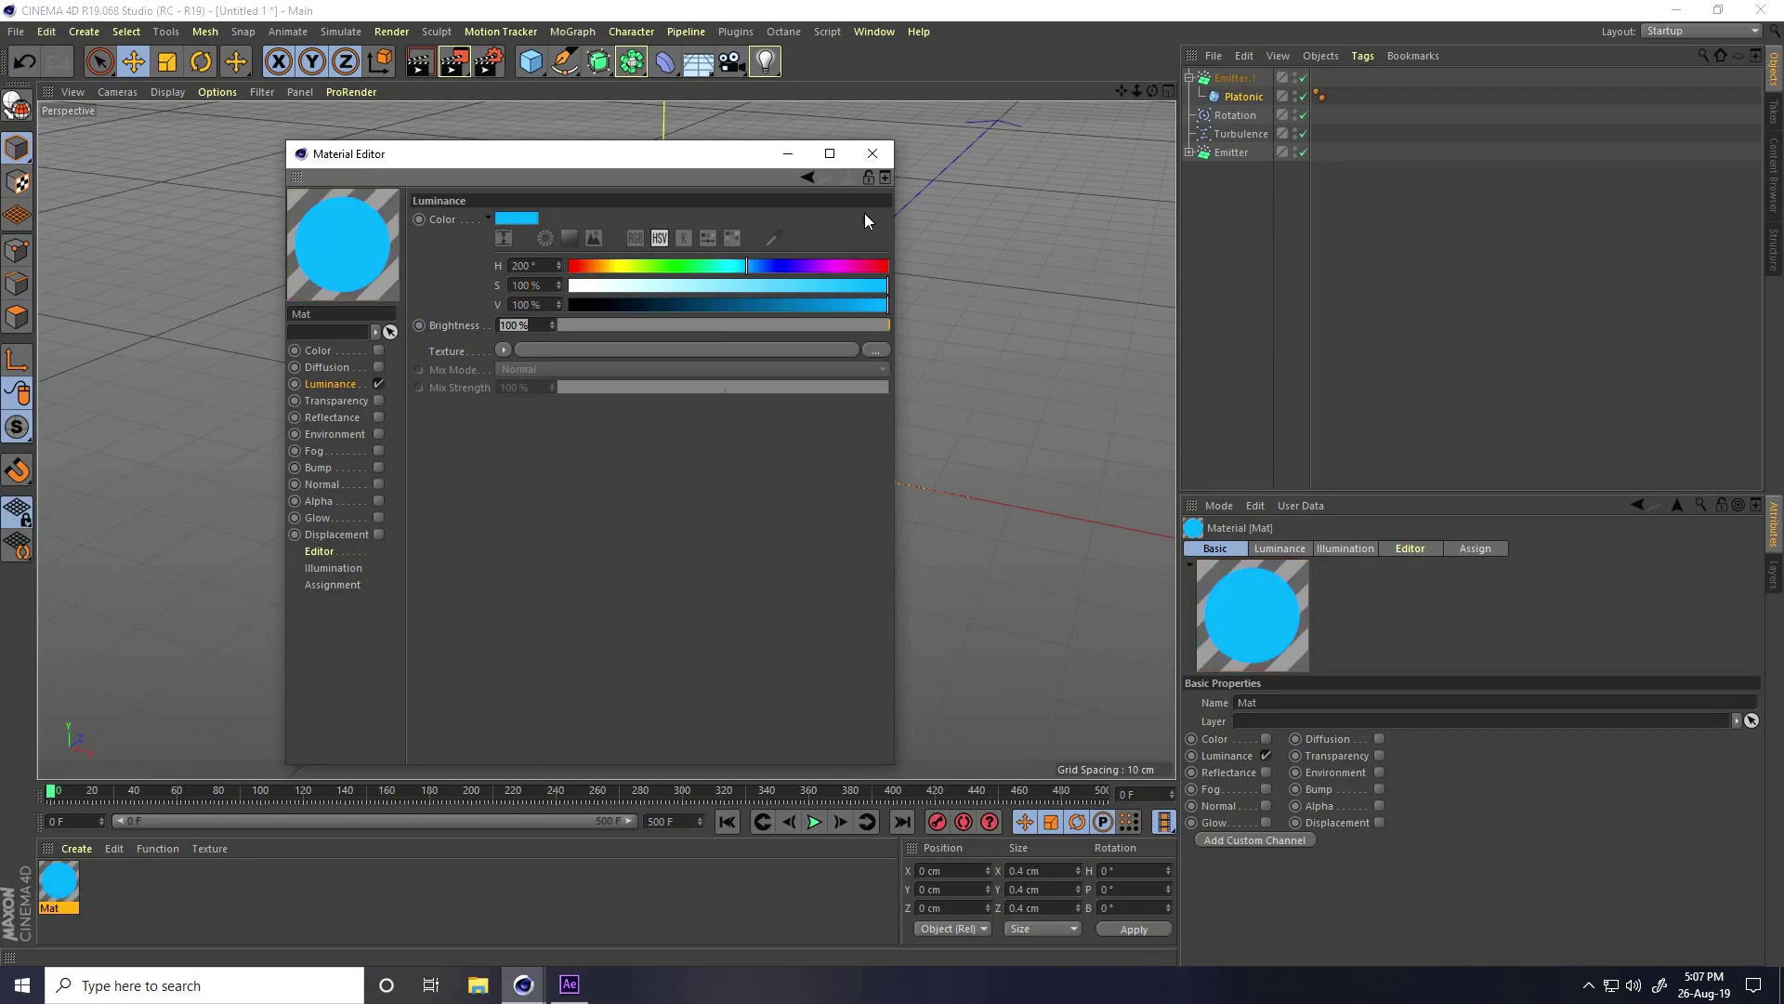
{"action": "left_click", "coordinate": [872, 154]}
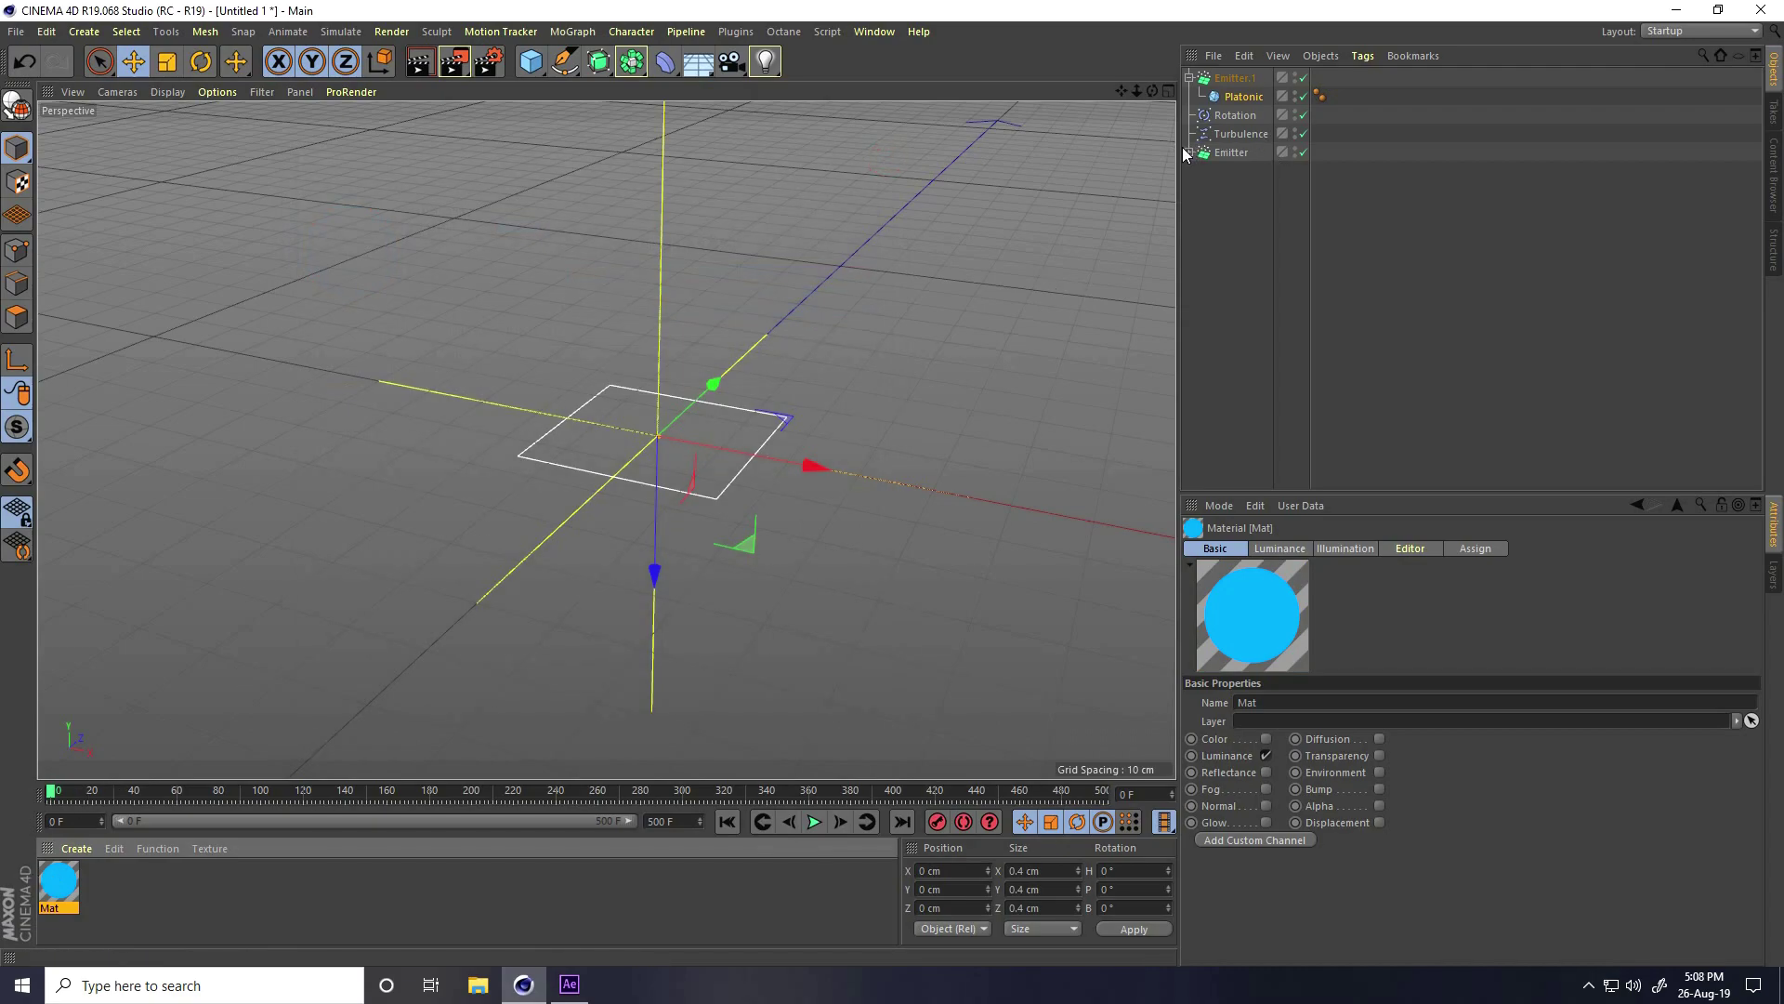
Apply the blue luminous material to the Platonic objects of both emitters and briefly preview the animation
{"action": "left_click_drag", "start_coordinate": [59, 881], "coordinate": [133, 823]}
{"action": "left_click_drag", "start_coordinate": [1225, 186], "coordinate": [1246, 172]}
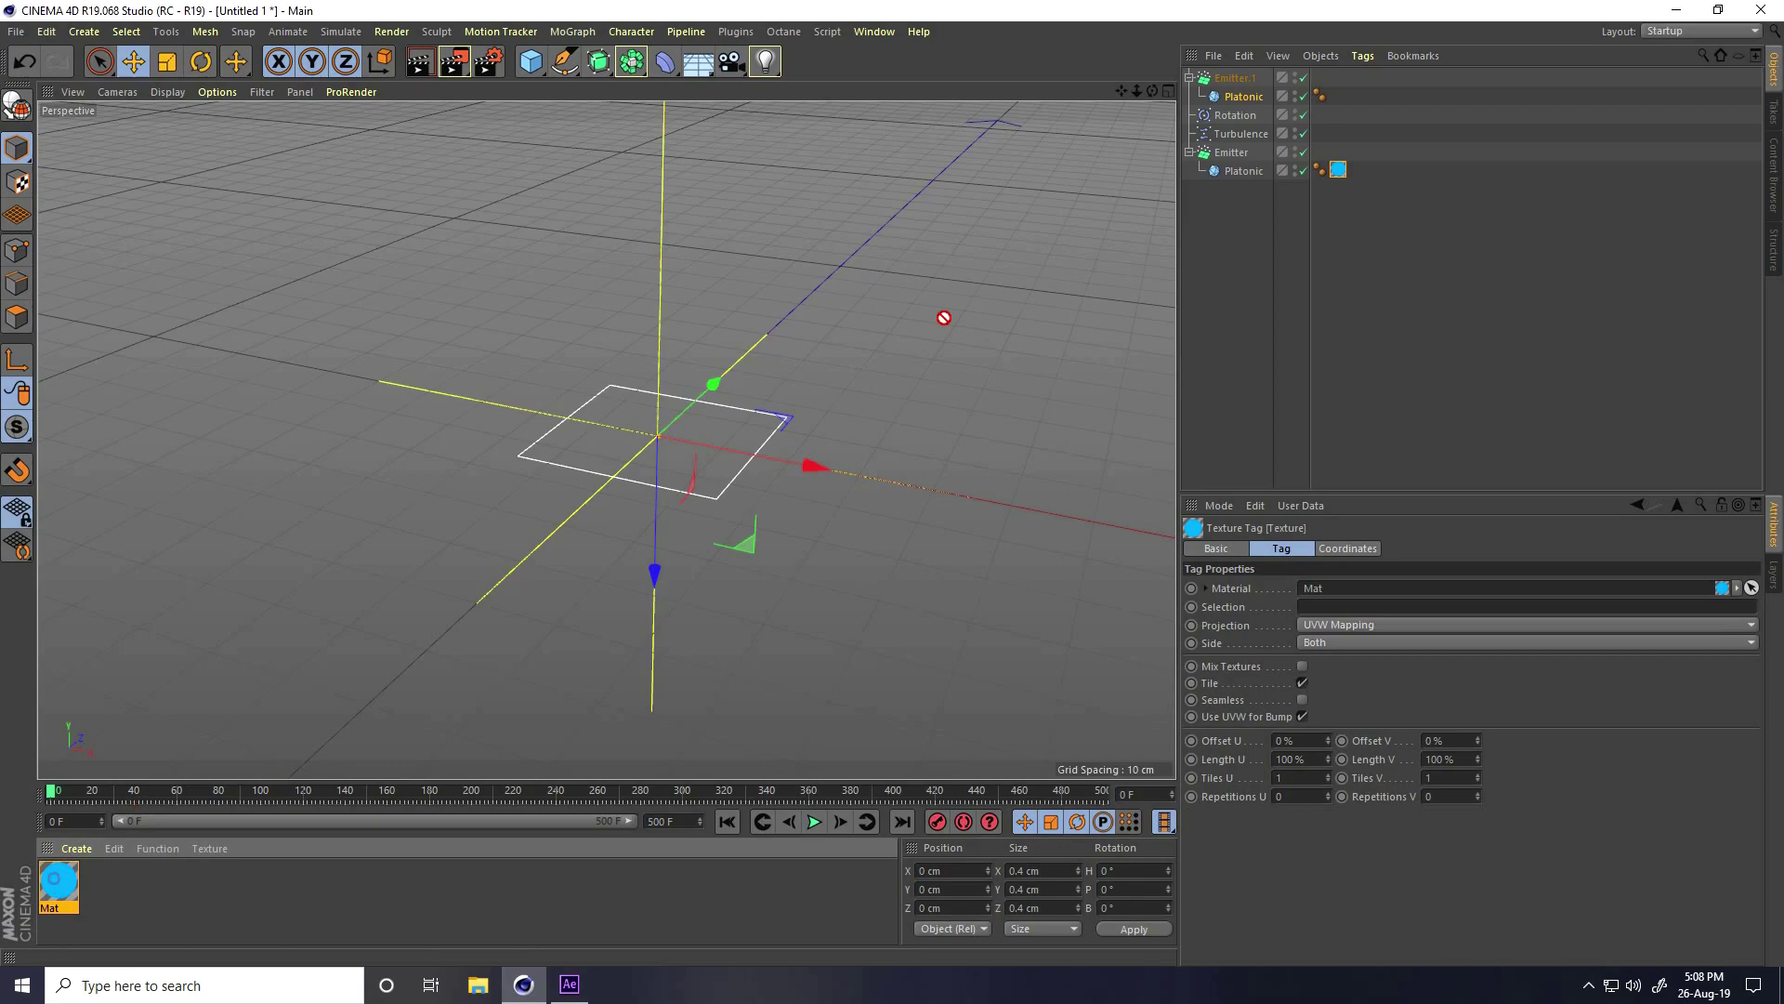
{"action": "left_click_drag", "start_coordinate": [1251, 103], "coordinate": [1251, 102]}
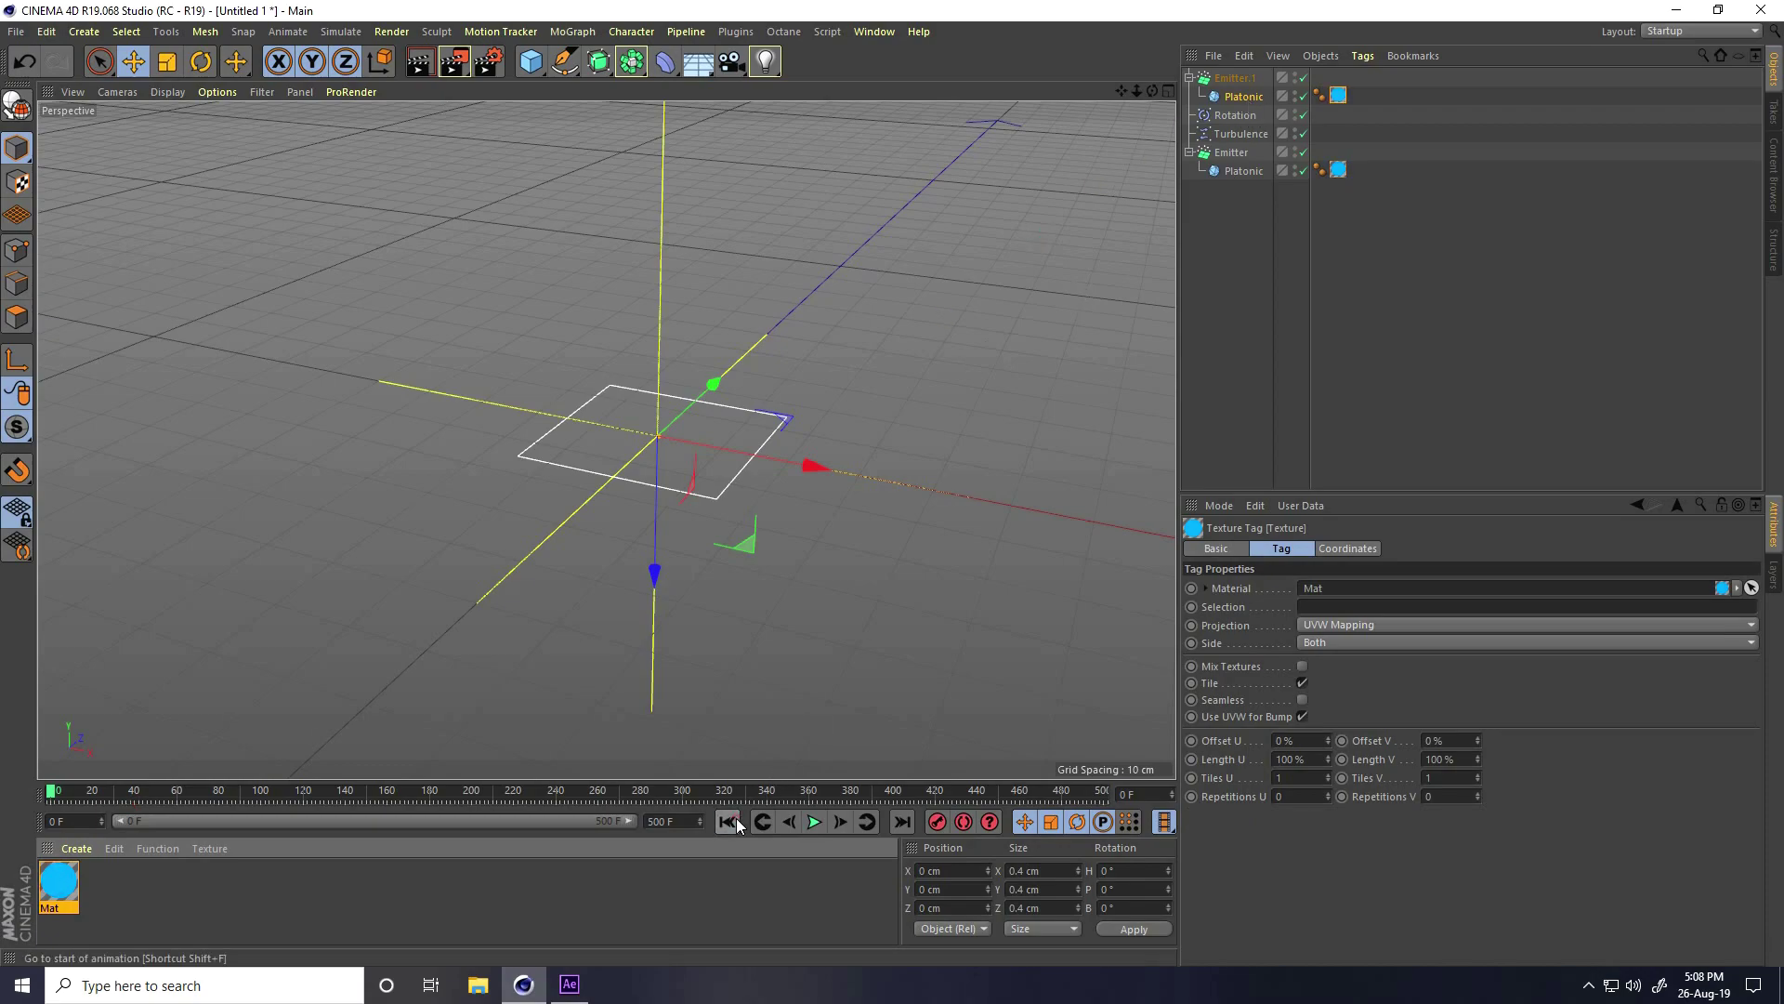
{"action": "left_click", "coordinate": [814, 822]}
{"action": "left_click", "coordinate": [814, 822]}
Add a Camera from the current view, look through it and move it slightly closer to the particles
{"action": "mouse_move", "coordinate": [654, 521]}
{"action": "left_mouse_down", "text": "alt"}
{"action": "mouse_move", "coordinate": [588, 522]}
{"action": "mouse_move", "coordinate": [637, 515]}
{"action": "left_mouse_up", "text": "alt"}
{"action": "left_click_drag", "start_coordinate": [731, 61], "coordinate": [817, 93]}
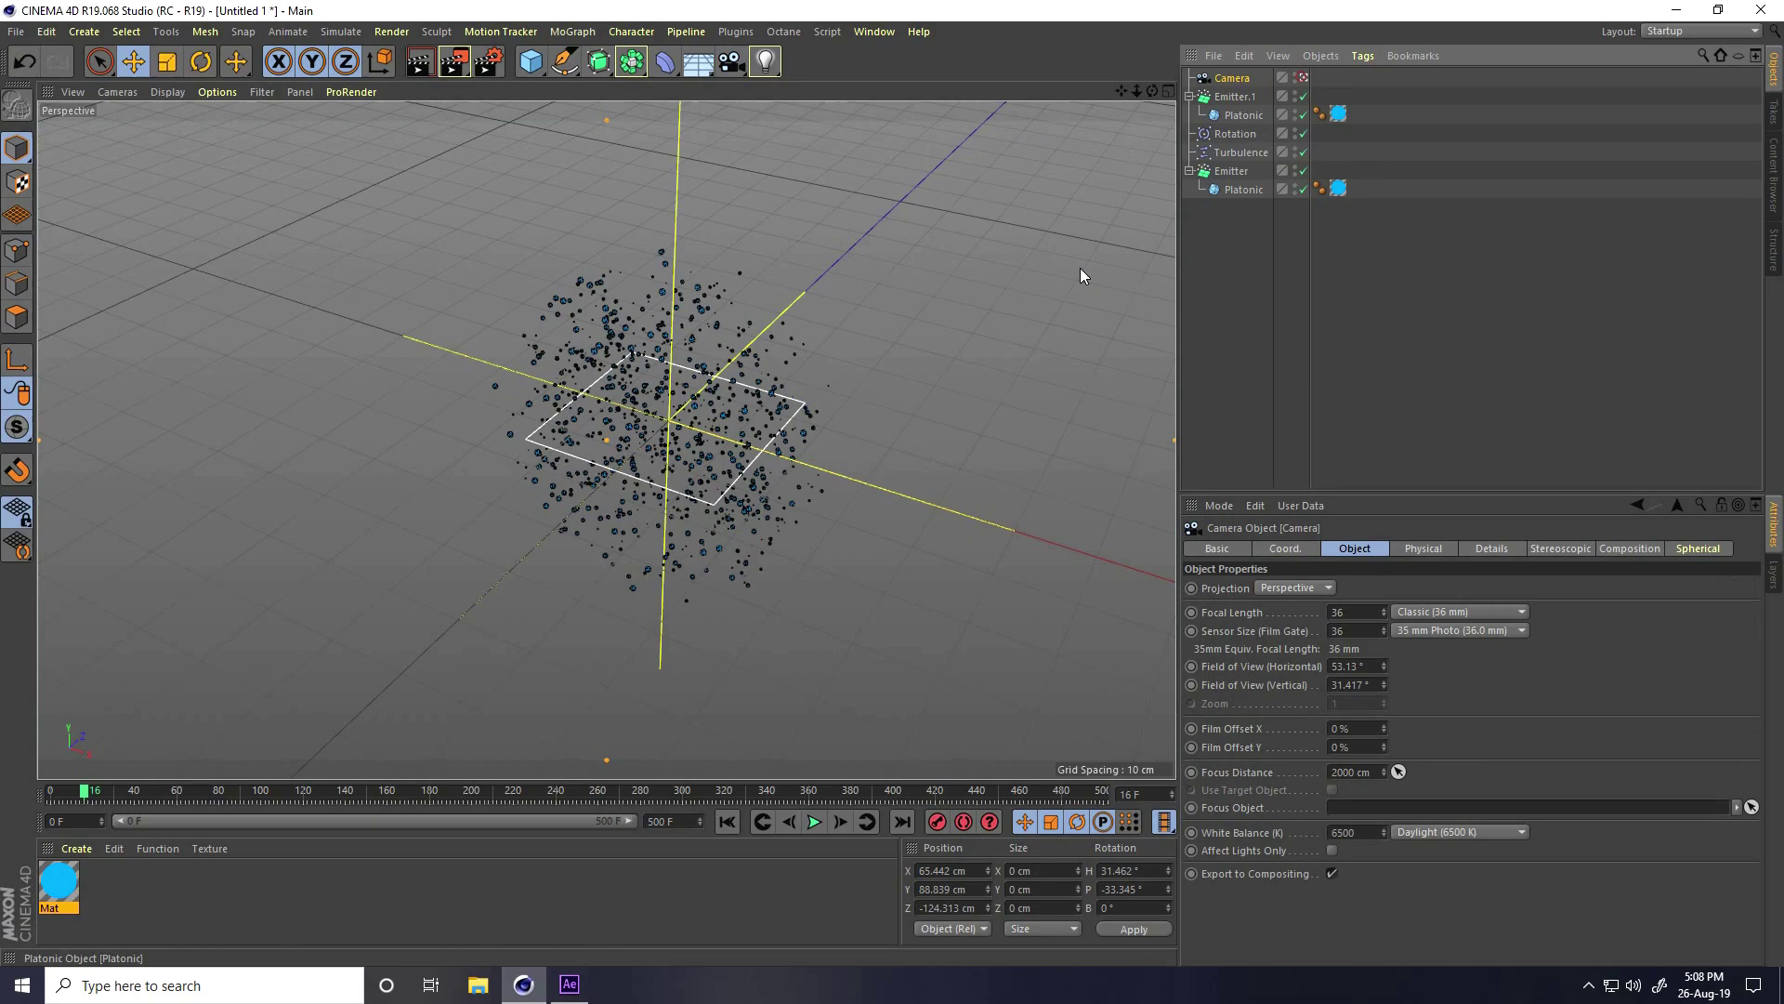
{"action": "scroll", "coordinate": [722, 429], "scroll_direction": "up", "scroll_amount": 2}
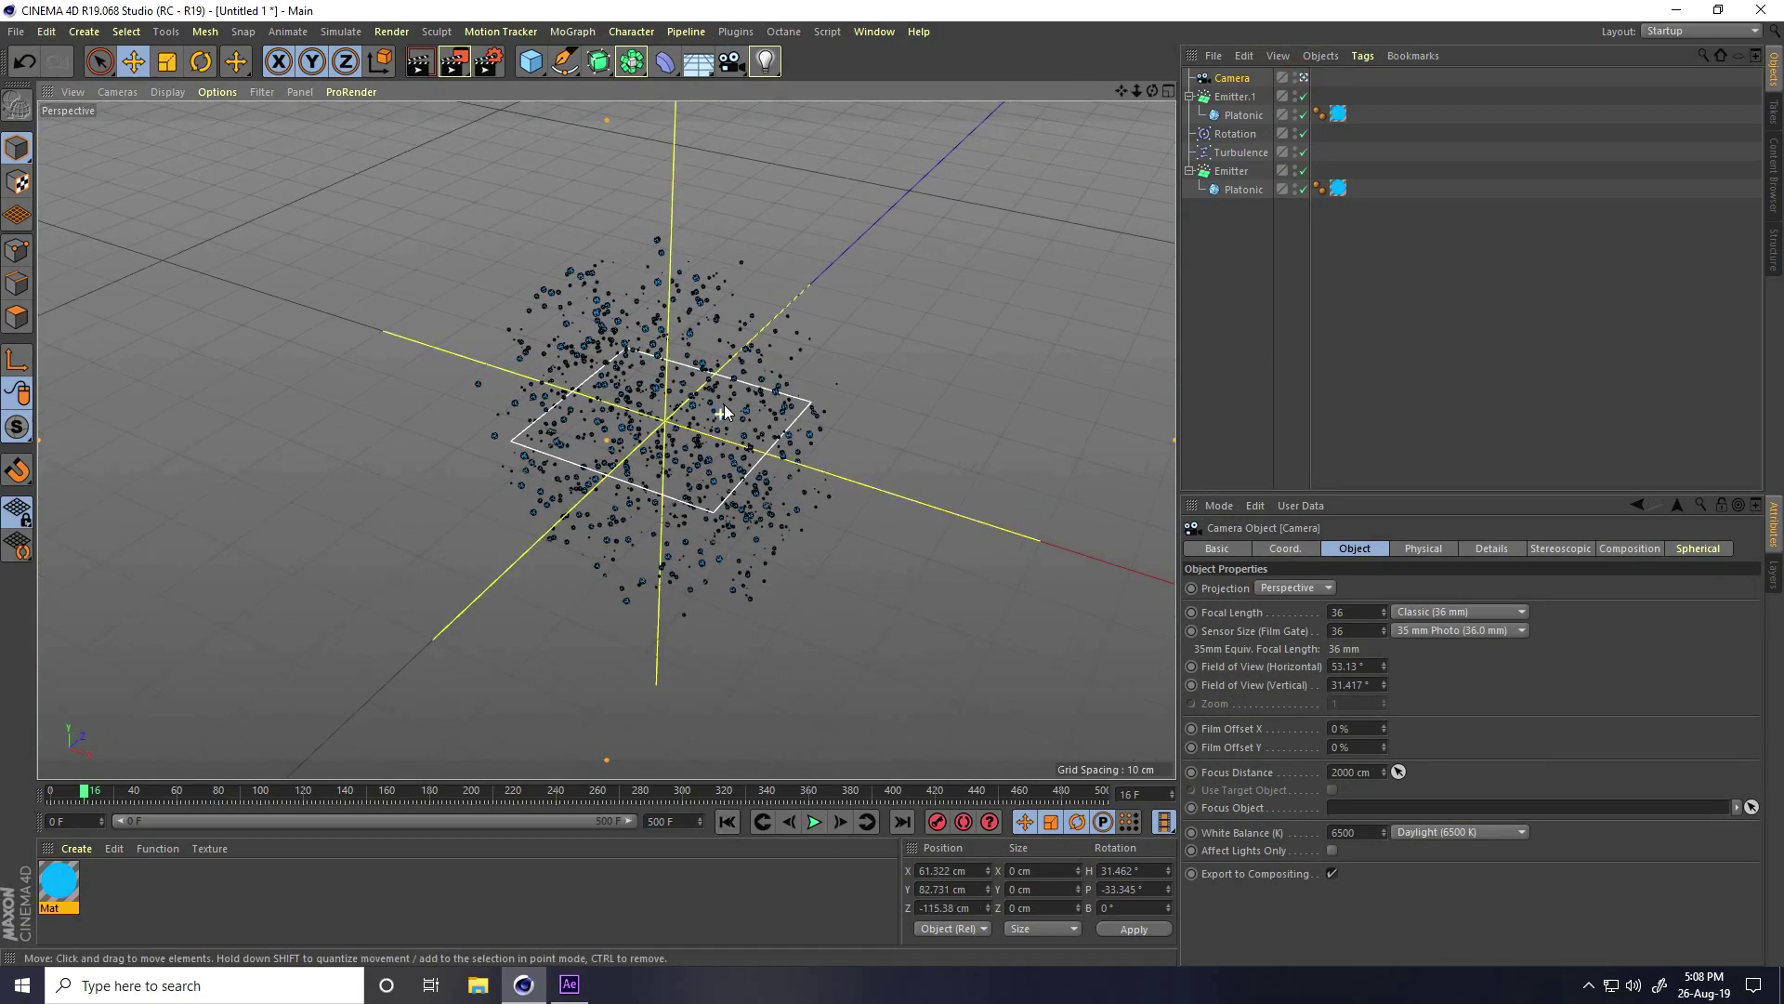
Keyframe the camera's high angled view at frame 0 and a low, more distant front view at frame 500
{"action": "left_click", "coordinate": [726, 820]}
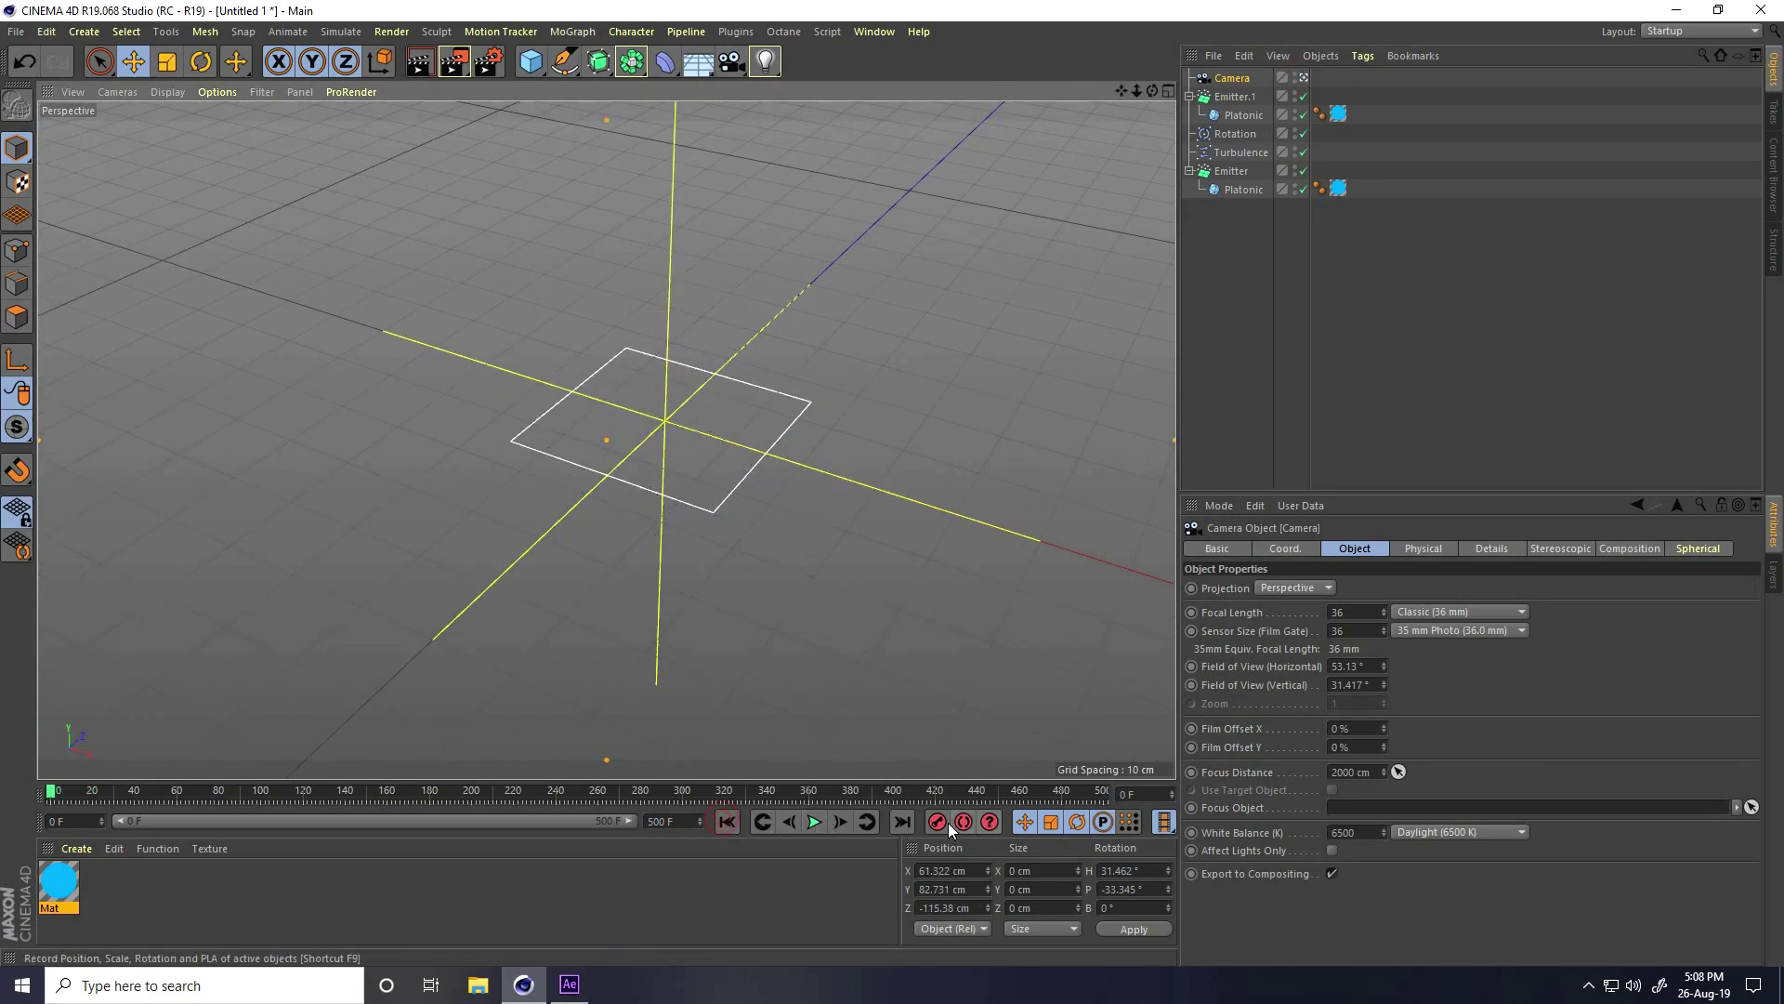
{"action": "left_click", "coordinate": [900, 823]}
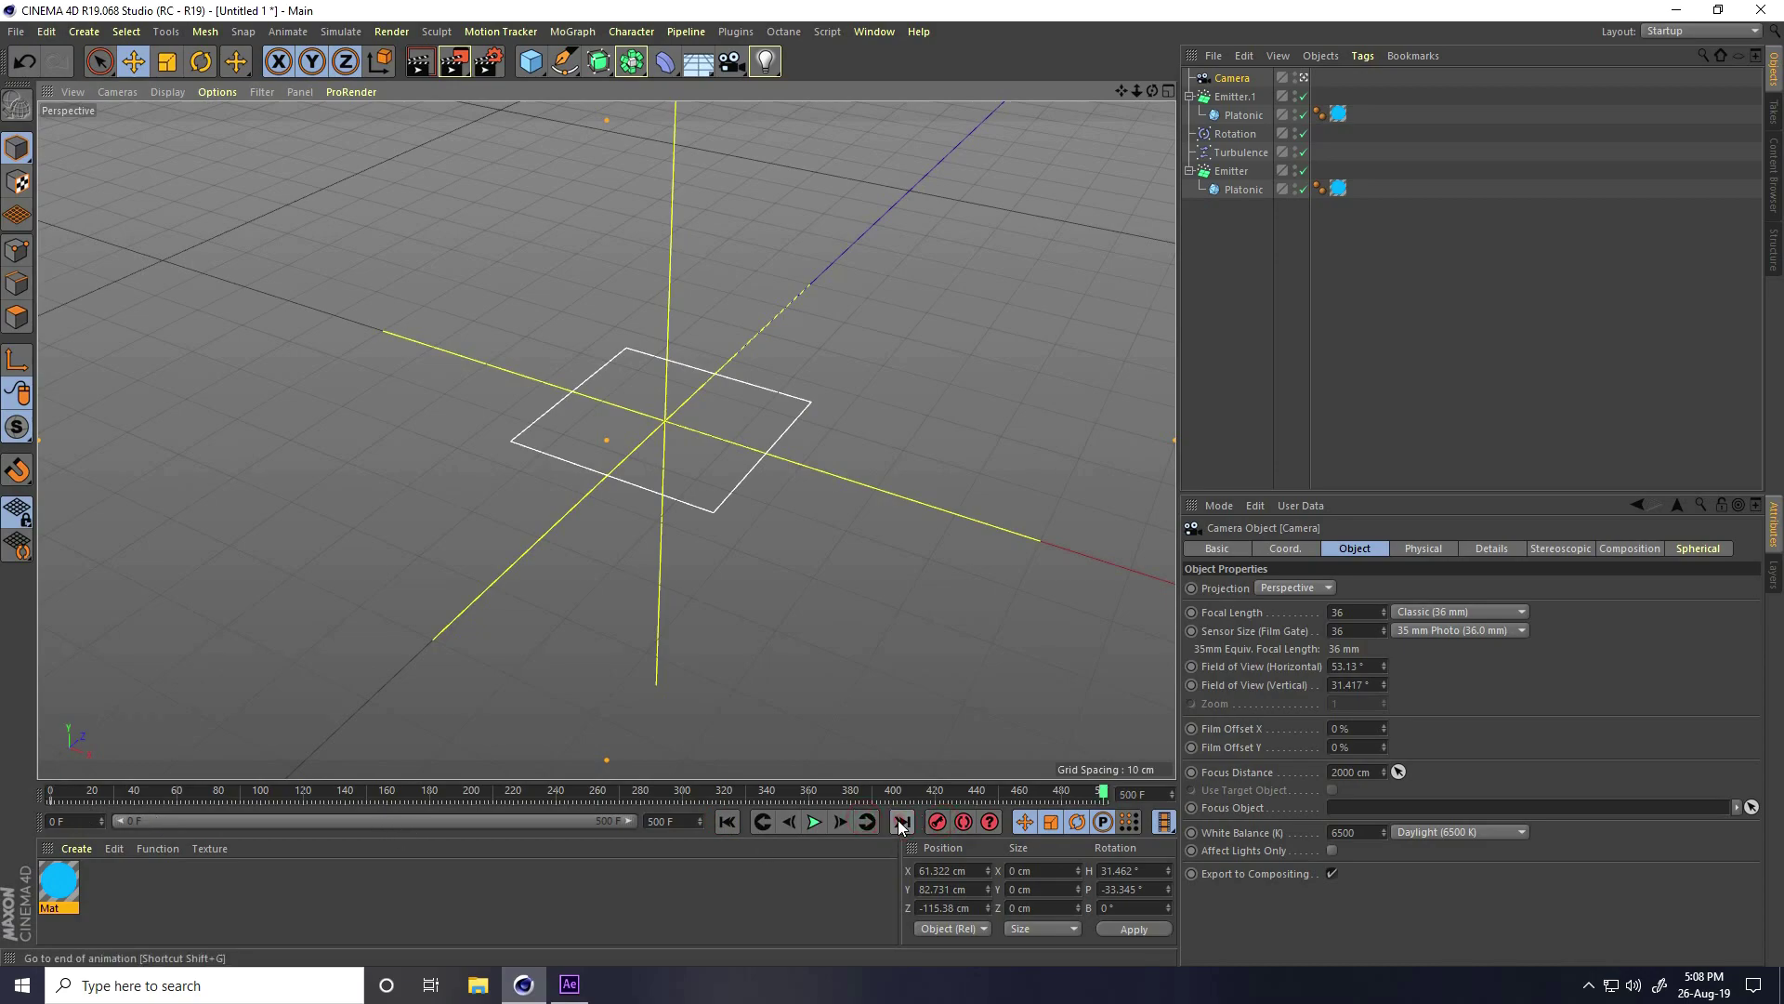
{"action": "left_click_drag", "start_coordinate": [710, 549], "coordinate": [571, 433], "text": "alt"}
{"action": "scroll", "coordinate": [563, 433], "scroll_direction": "down", "scroll_amount": 3}
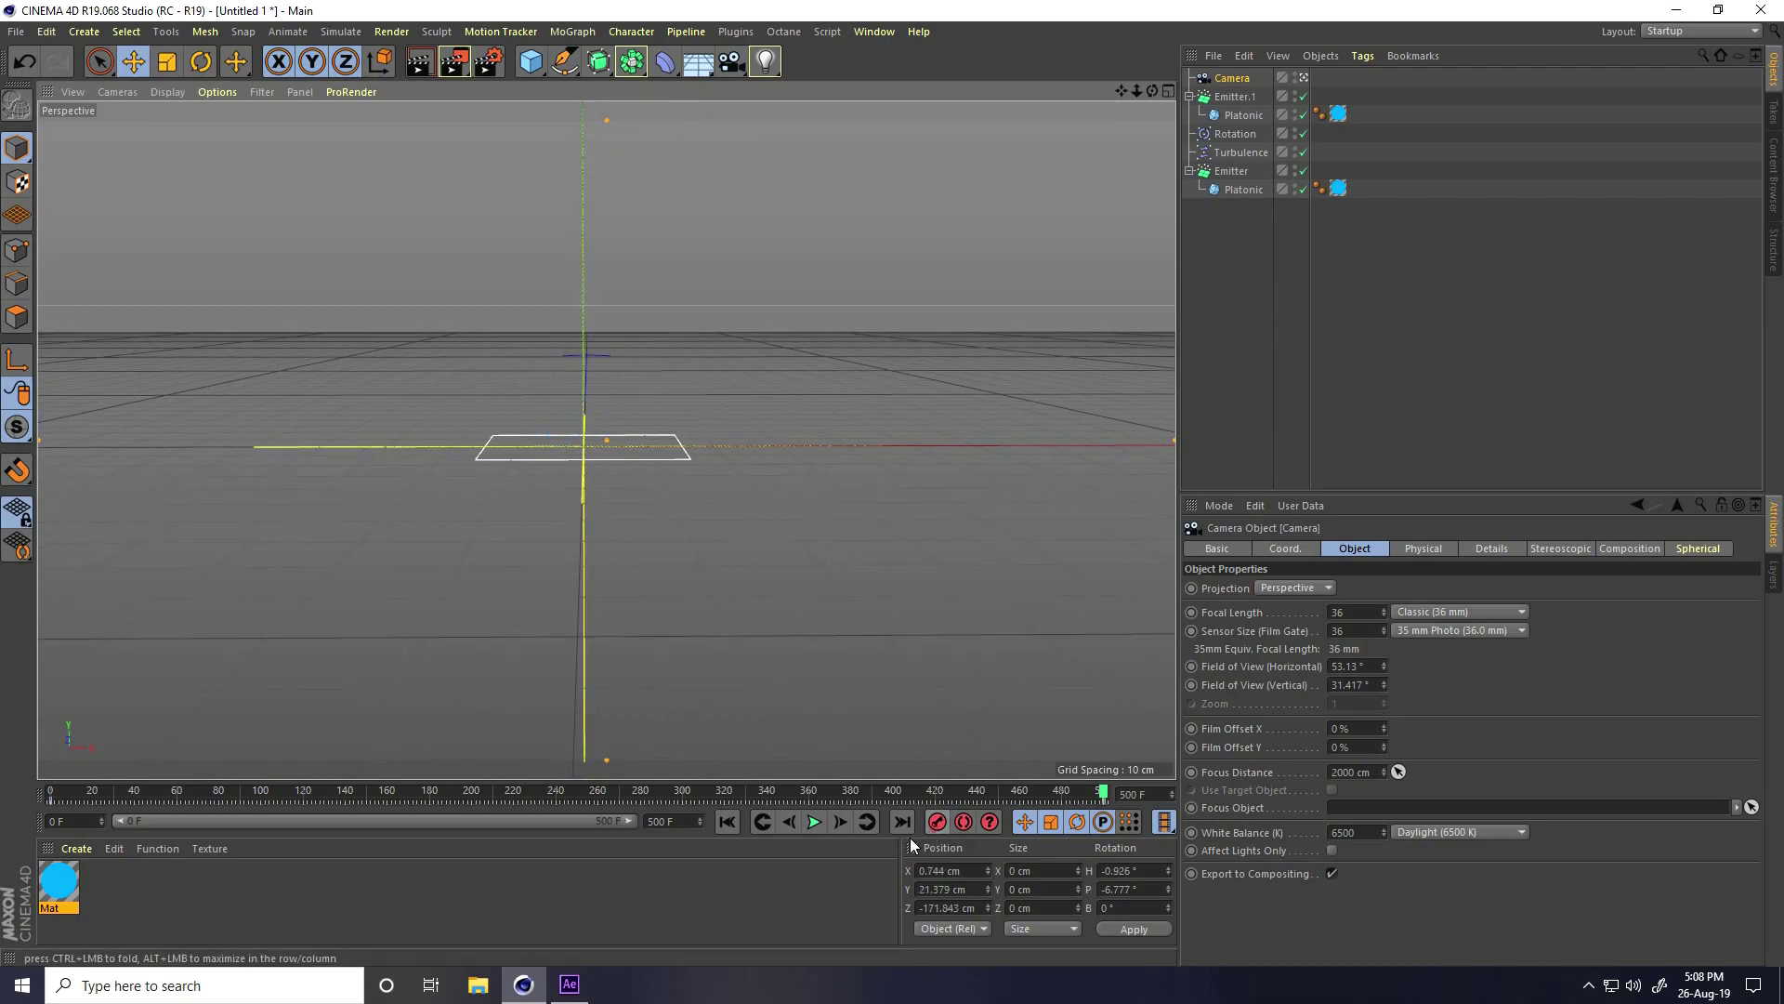
Play the animation from the first frame to check the camera move, and stop it
{"action": "left_click", "coordinate": [722, 824]}
{"action": "left_click", "coordinate": [817, 823]}
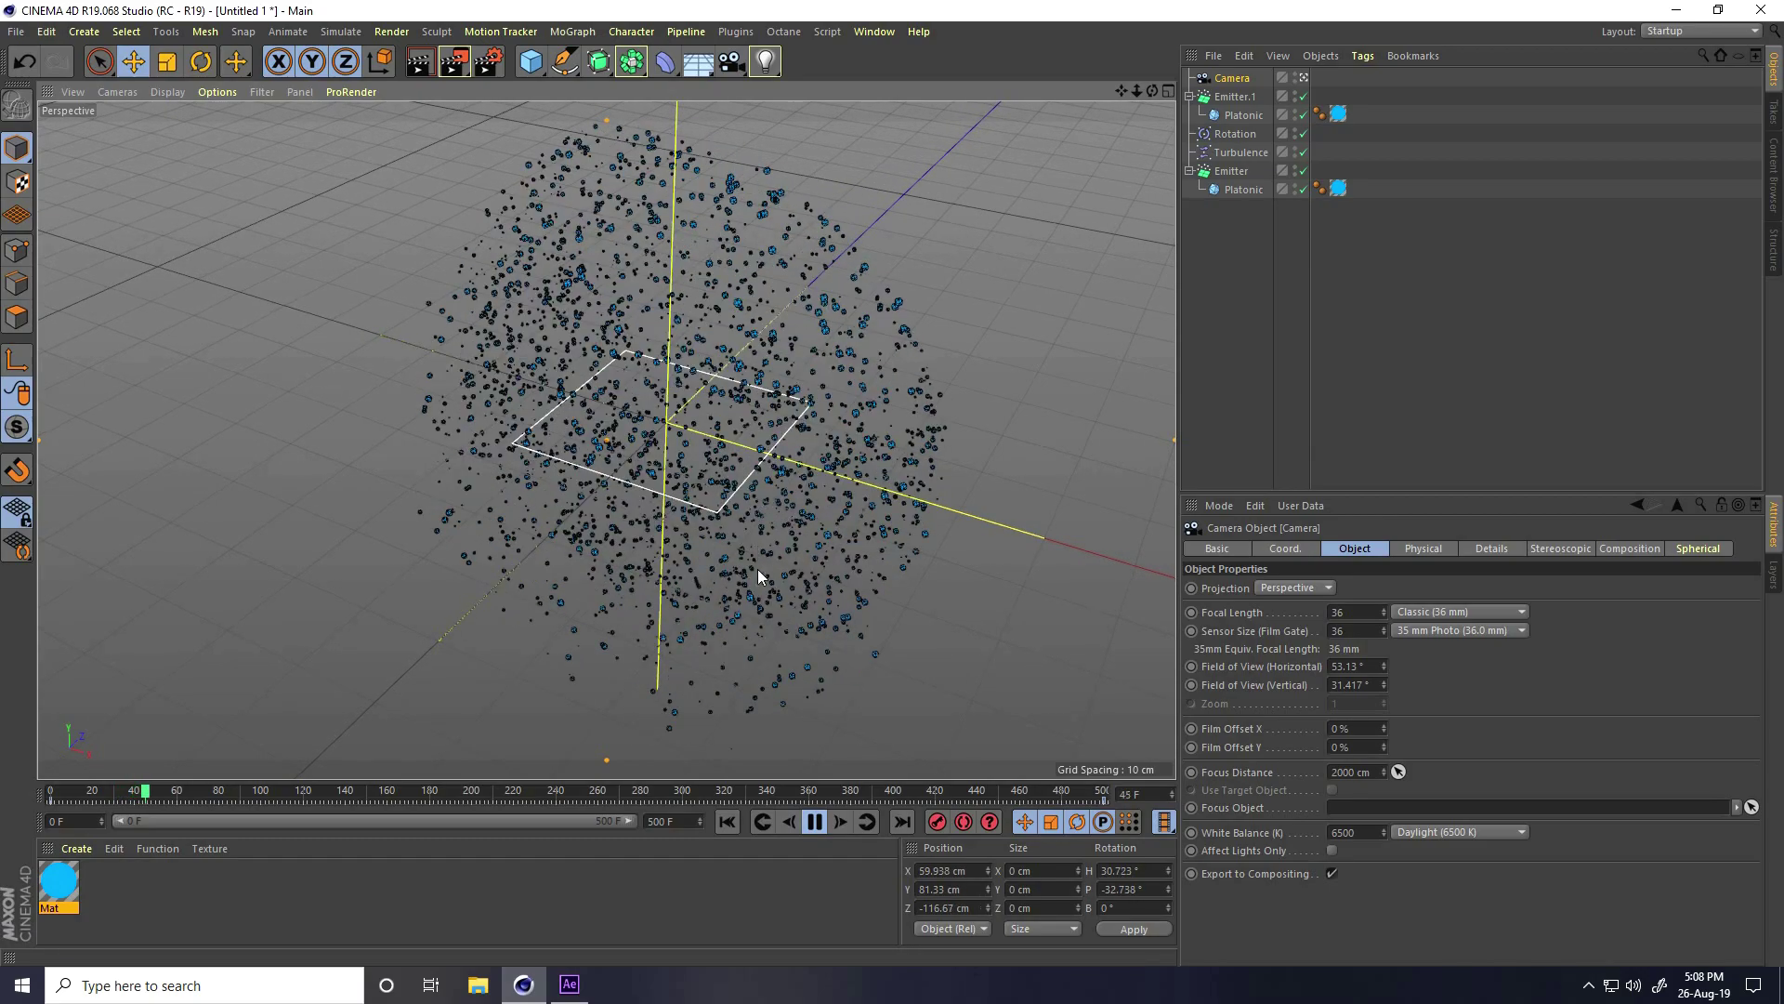
{"action": "left_click", "coordinate": [815, 821]}
Add the Global Illumination effect to the render settings and set Anti-Aliasing to Best
{"action": "left_click", "coordinate": [491, 70]}
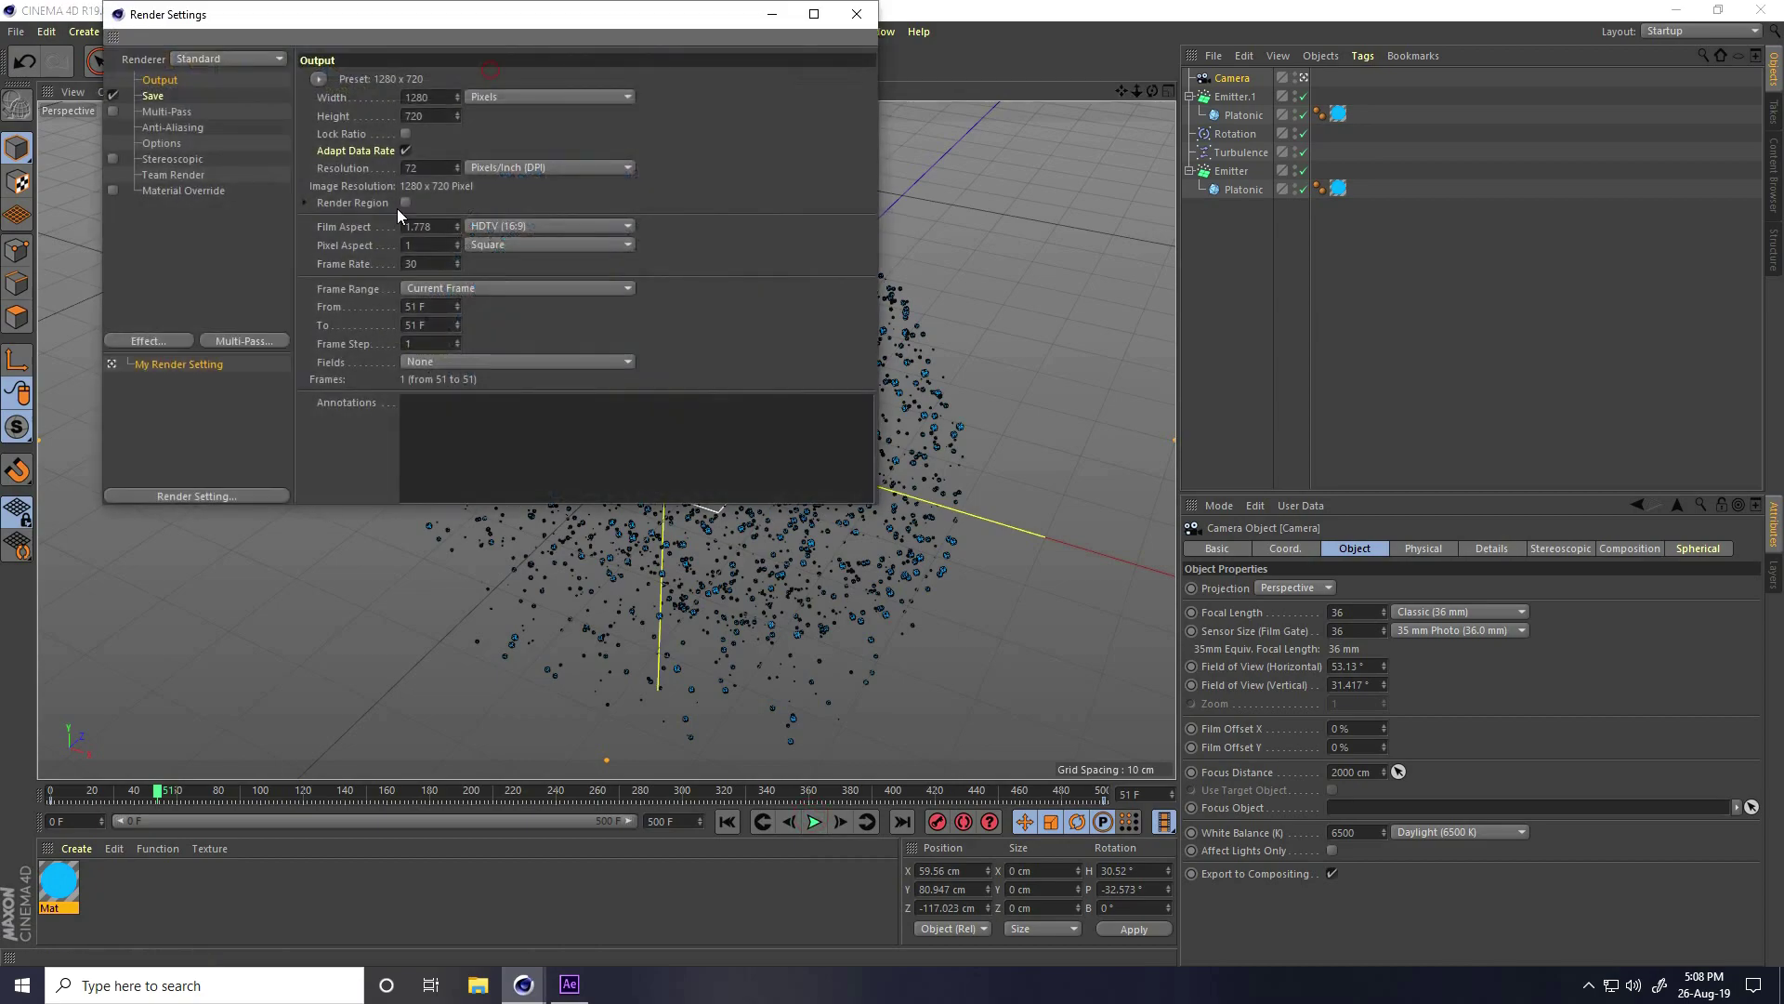
{"action": "left_click", "coordinate": [160, 340]}
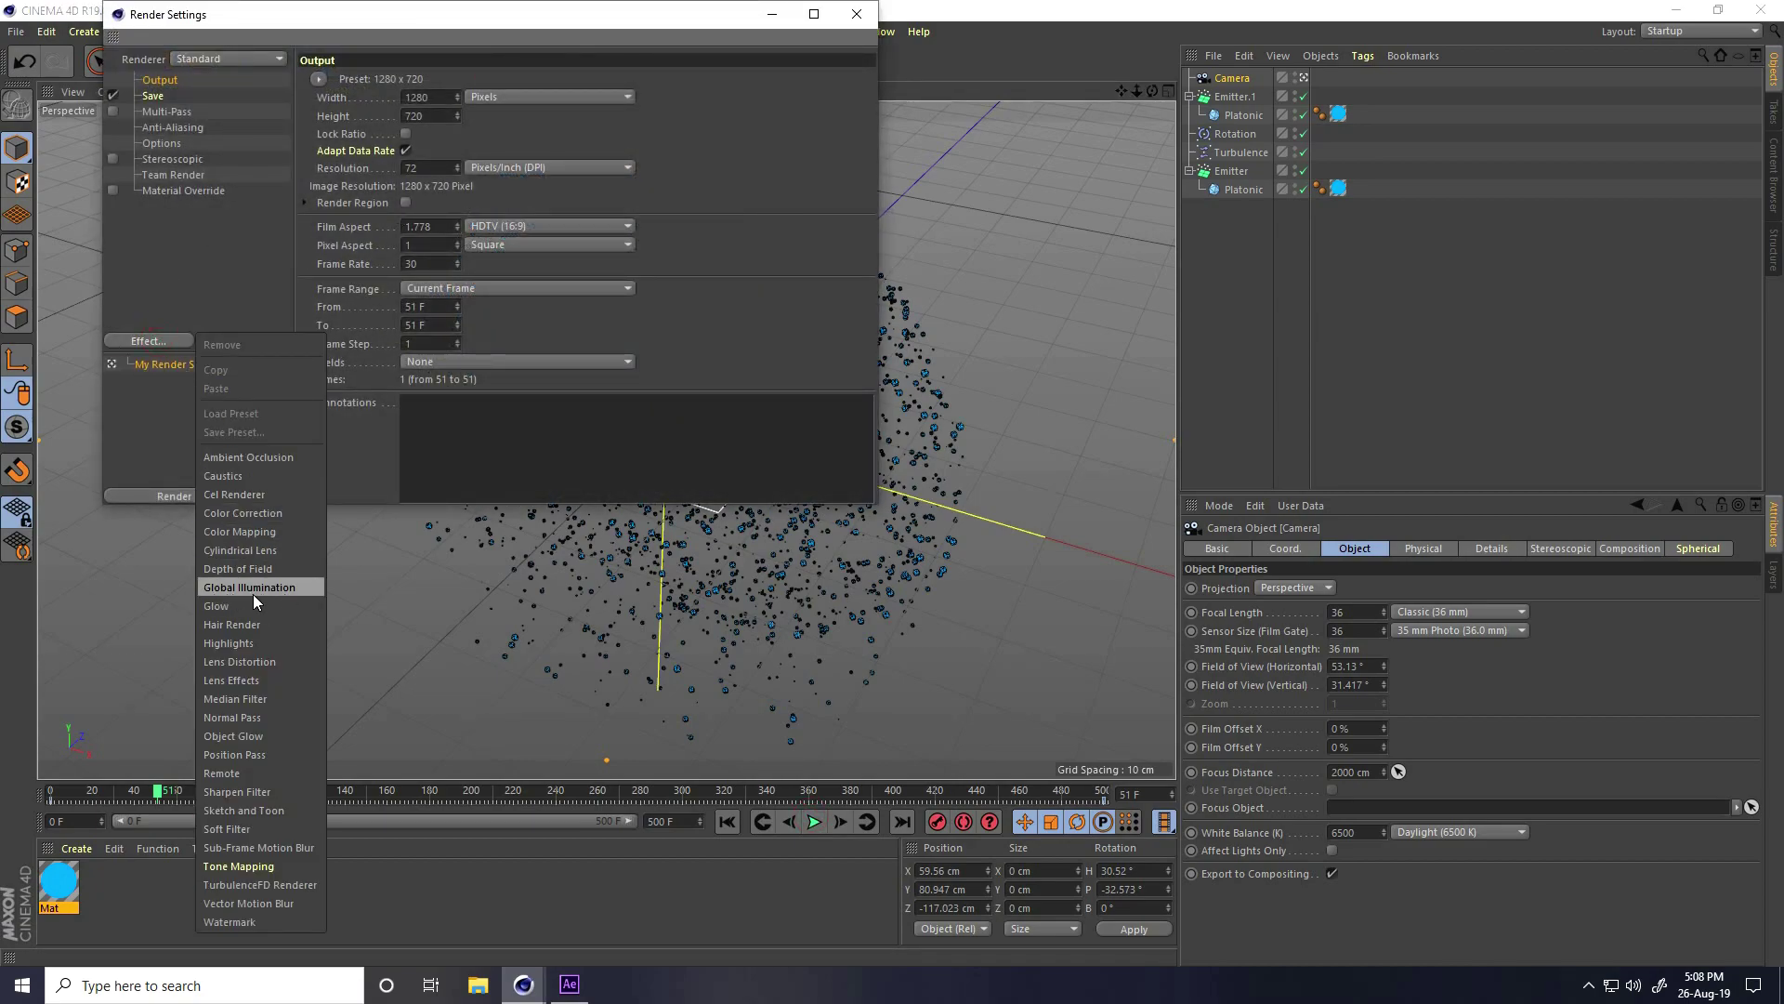
{"action": "left_click", "coordinate": [292, 587]}
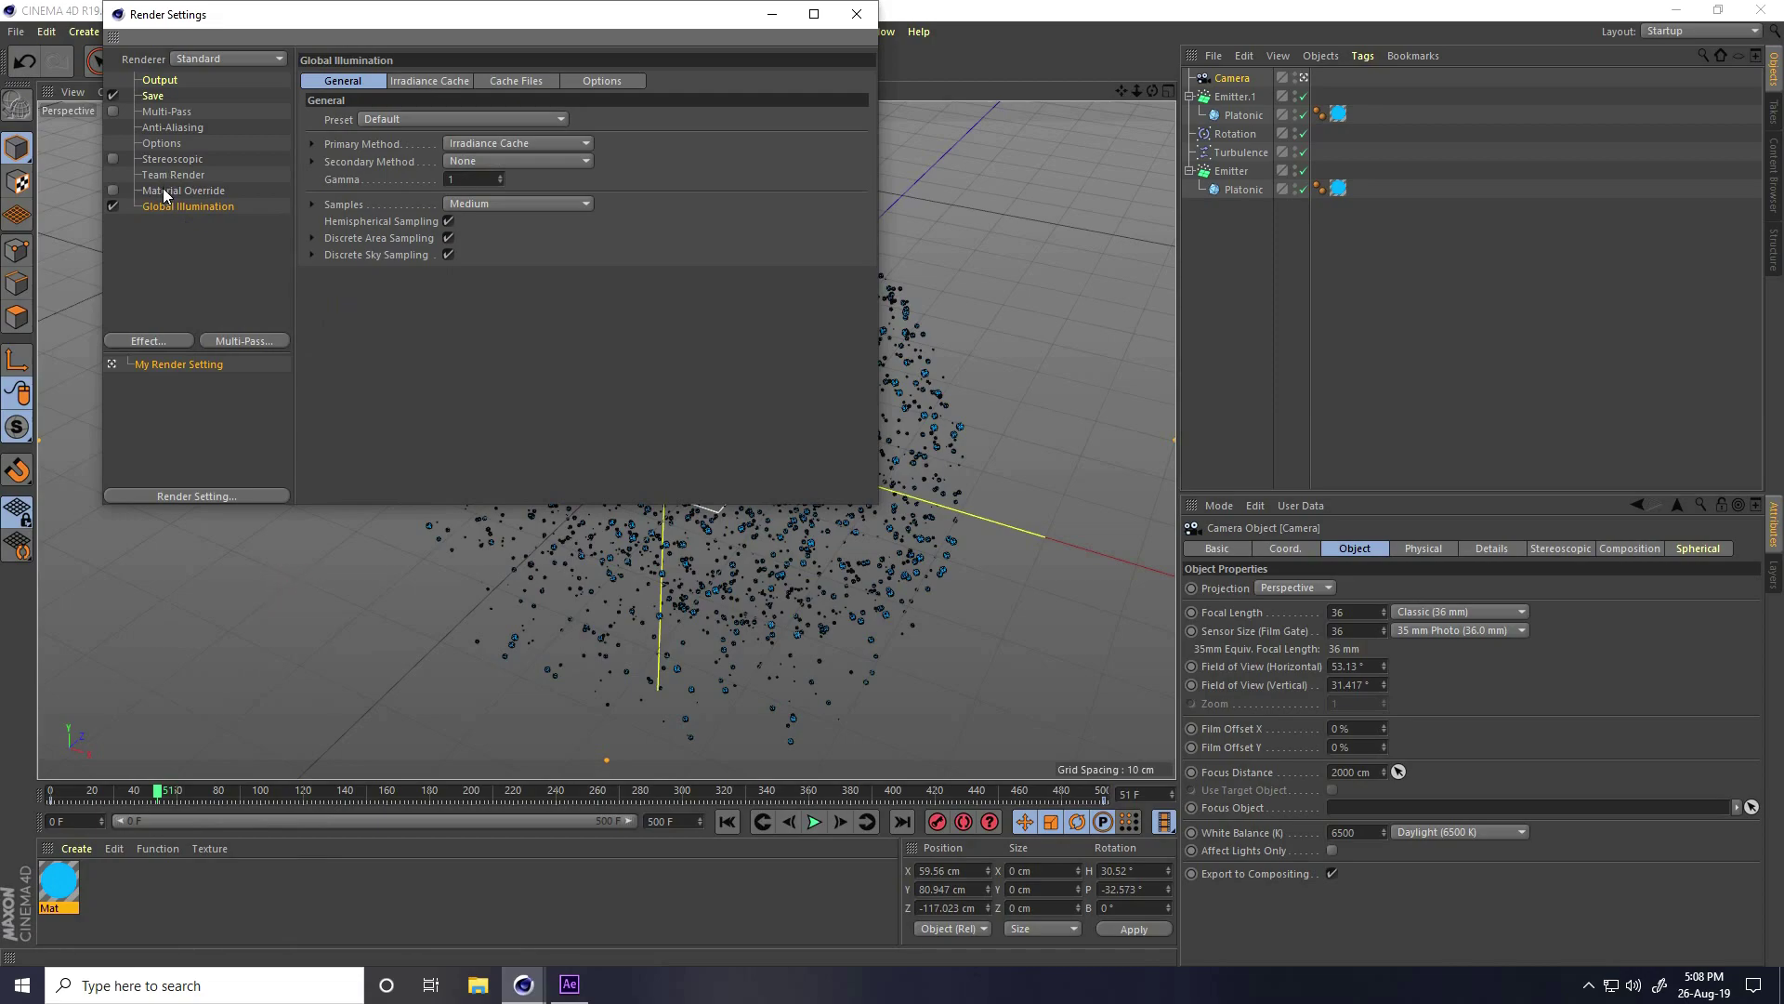
{"action": "left_click", "coordinate": [175, 127]}
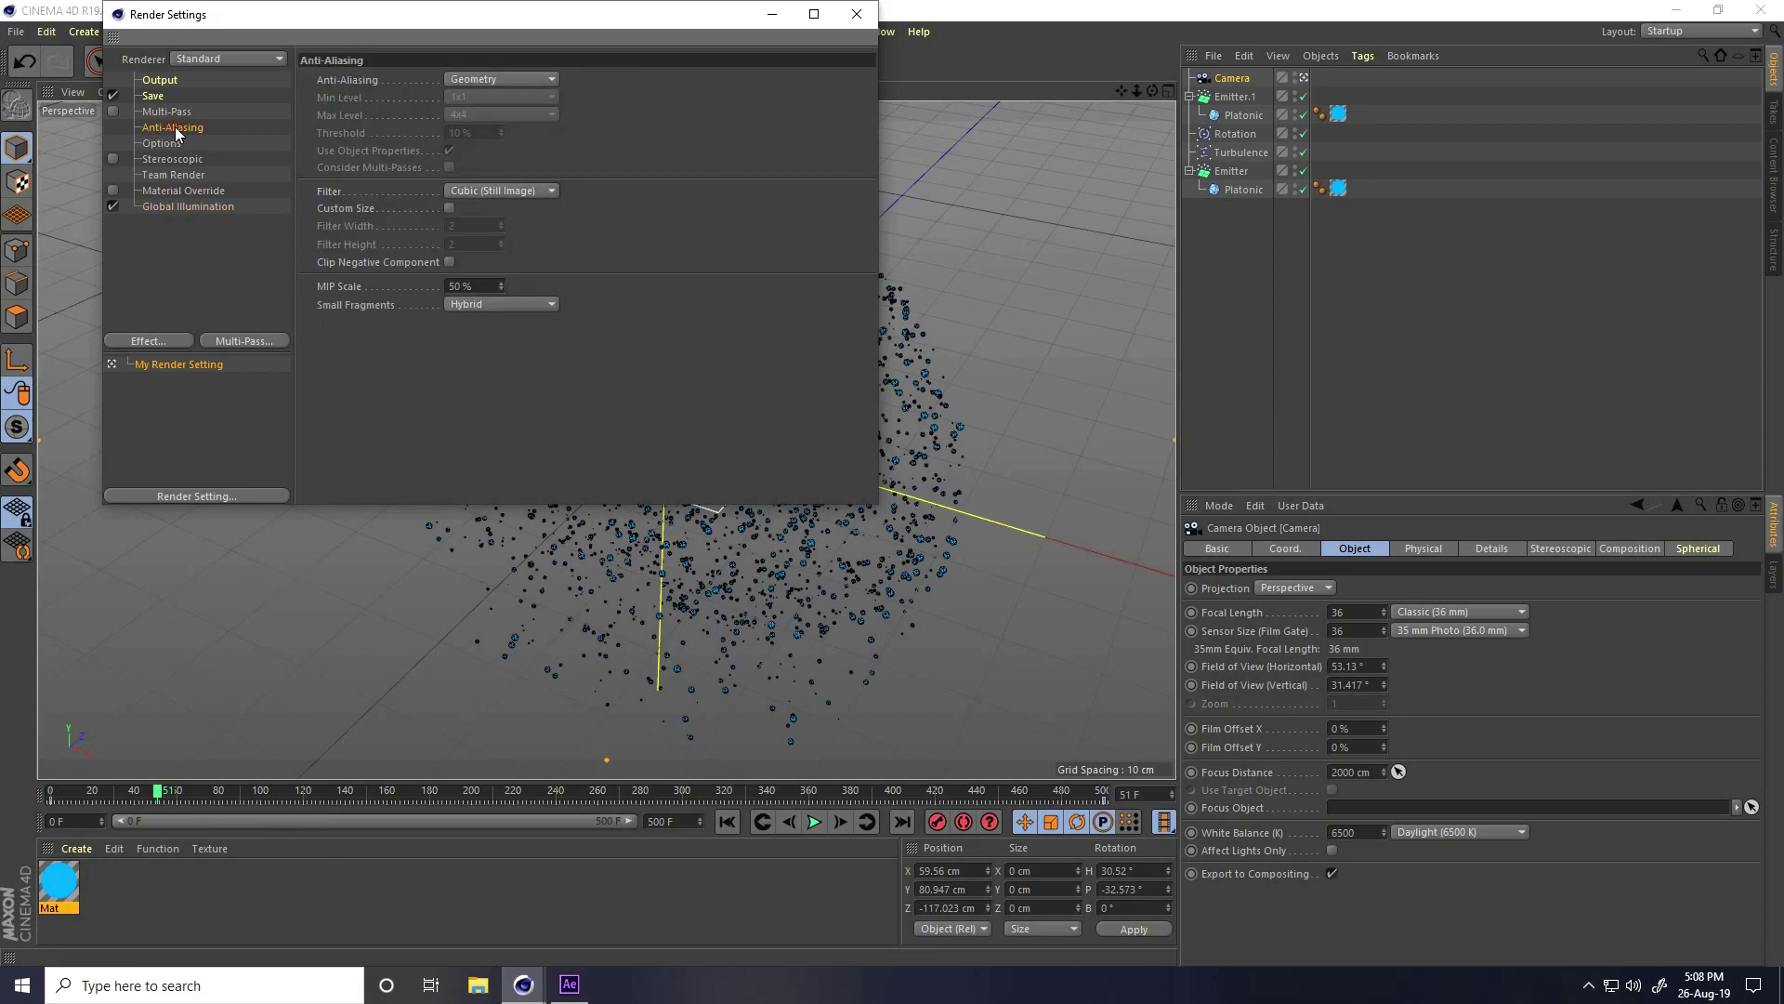
{"action": "left_click", "coordinate": [482, 81]}
{"action": "left_click", "coordinate": [473, 137]}
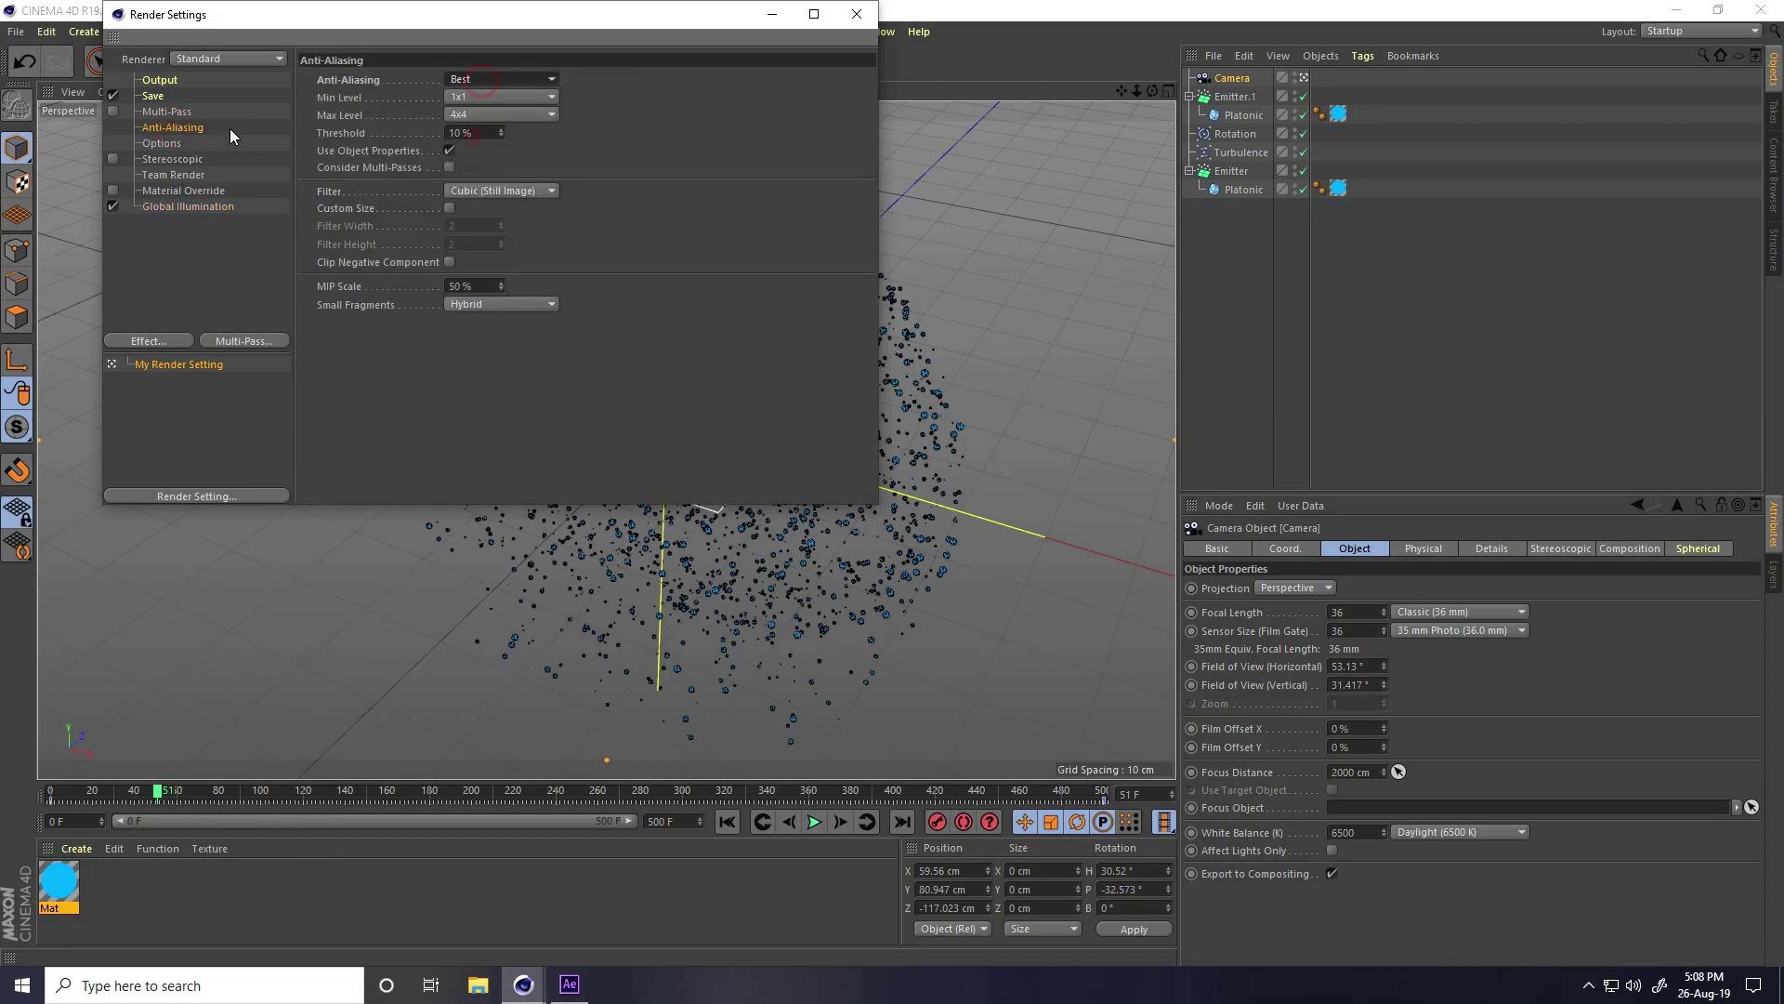
Enable the Alpha Channel for the saved render and set its format to PNG
{"action": "left_click", "coordinate": [154, 96]}
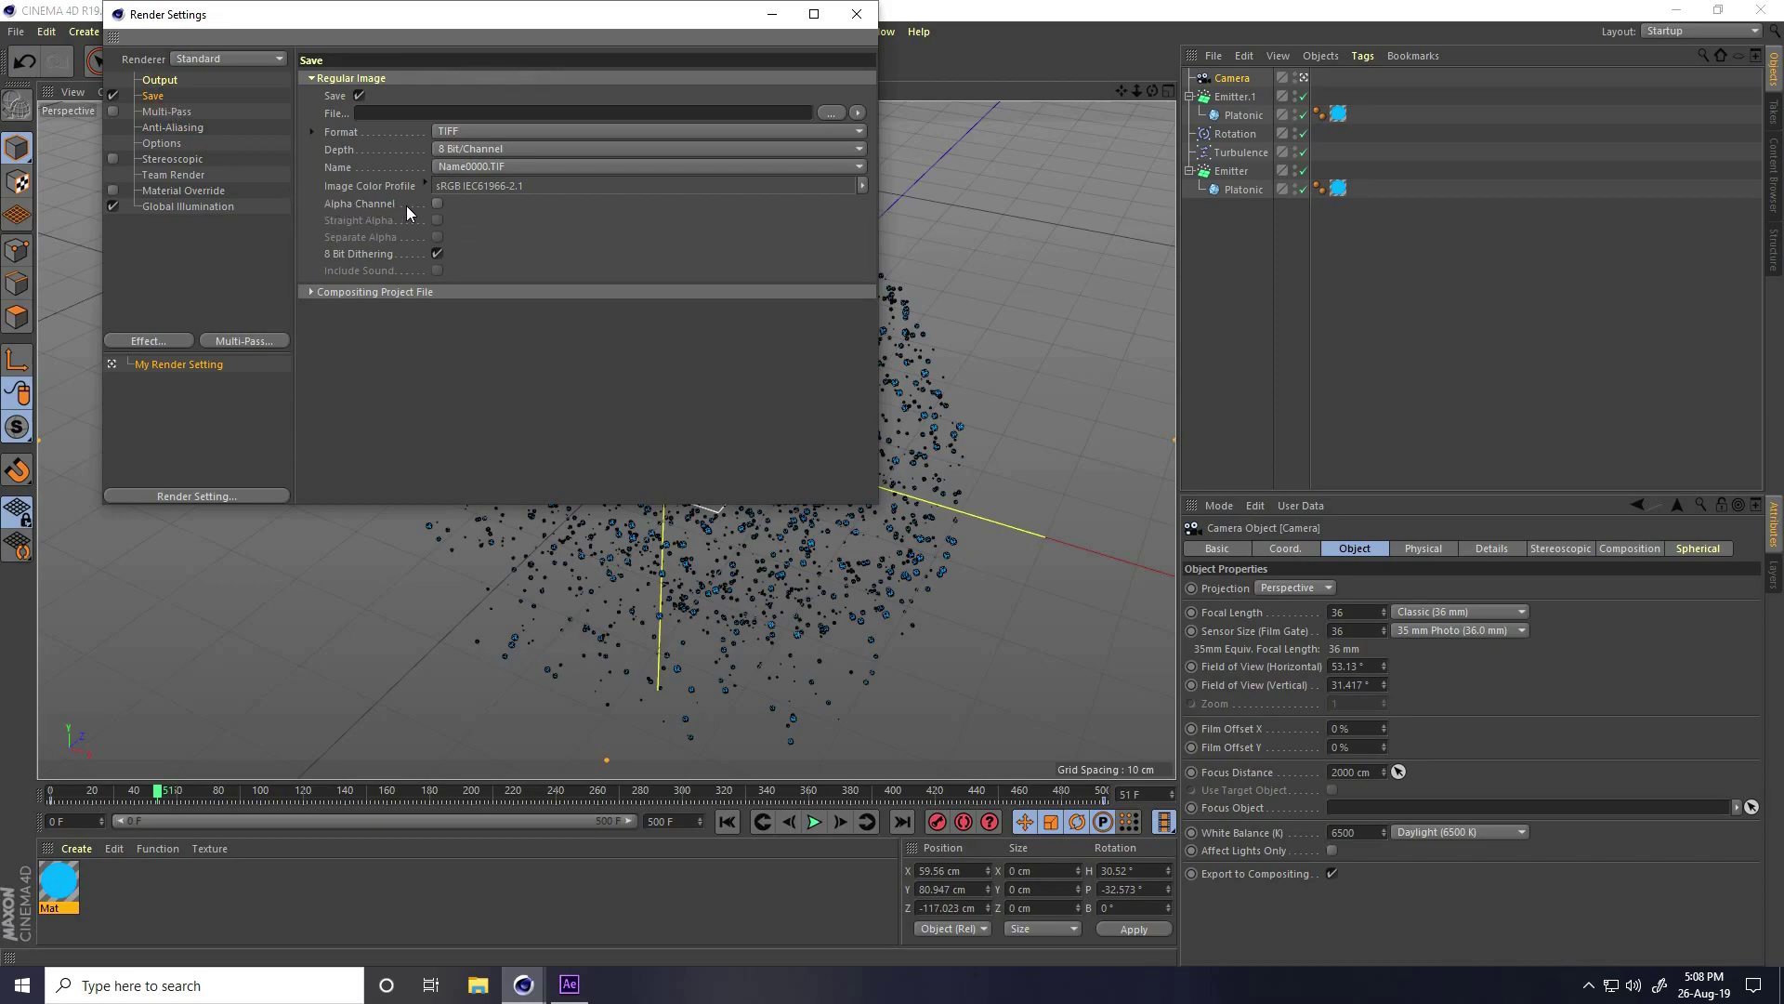
{"action": "left_click", "coordinate": [438, 204]}
{"action": "left_click", "coordinate": [457, 131]}
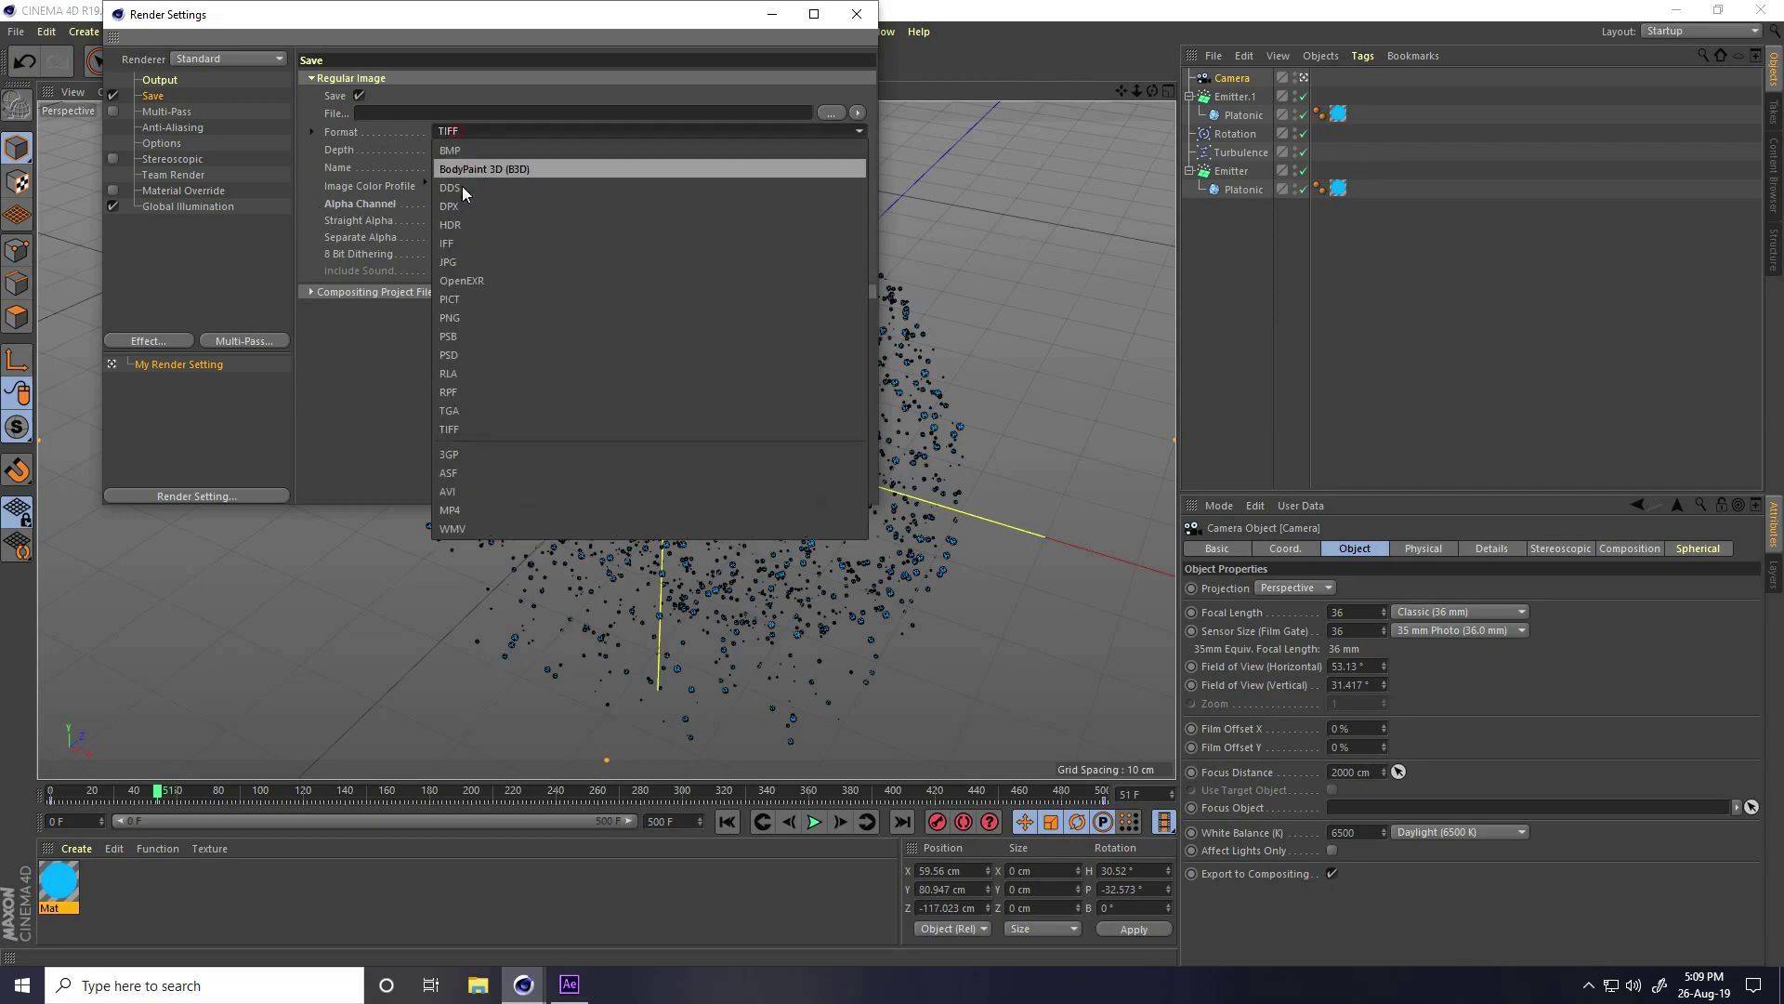
{"action": "left_click", "coordinate": [477, 317]}
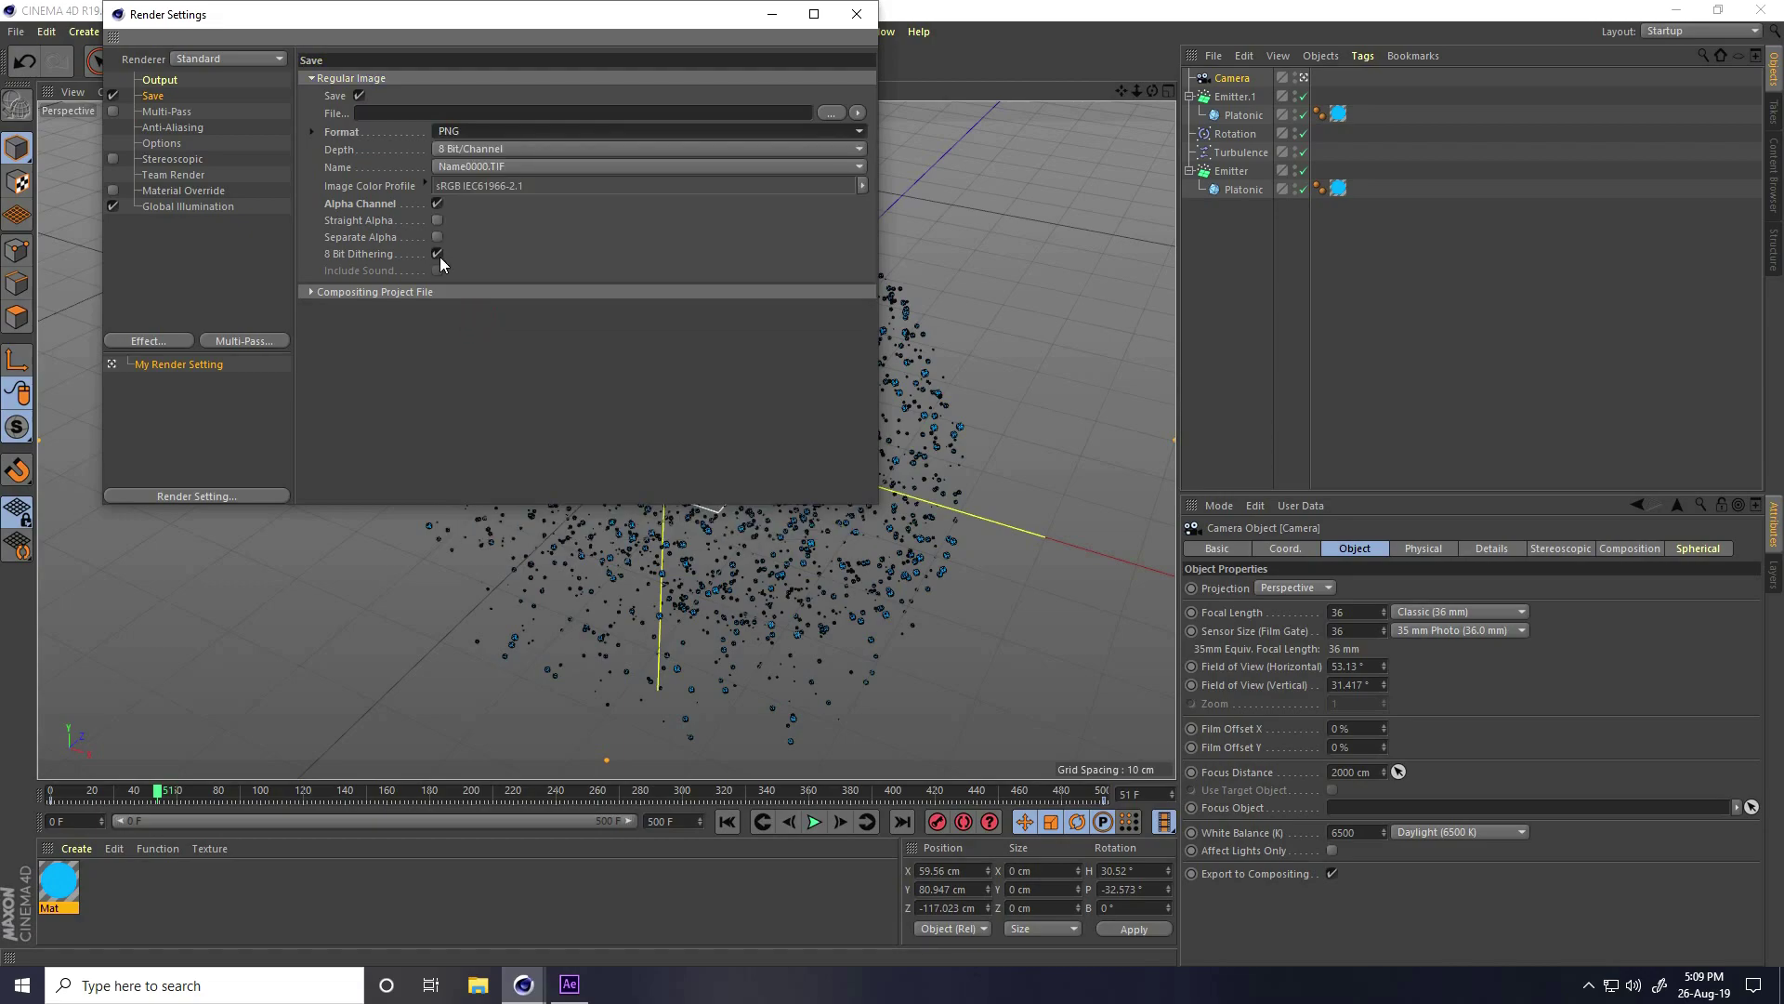
{"action": "left_click", "coordinate": [460, 136]}
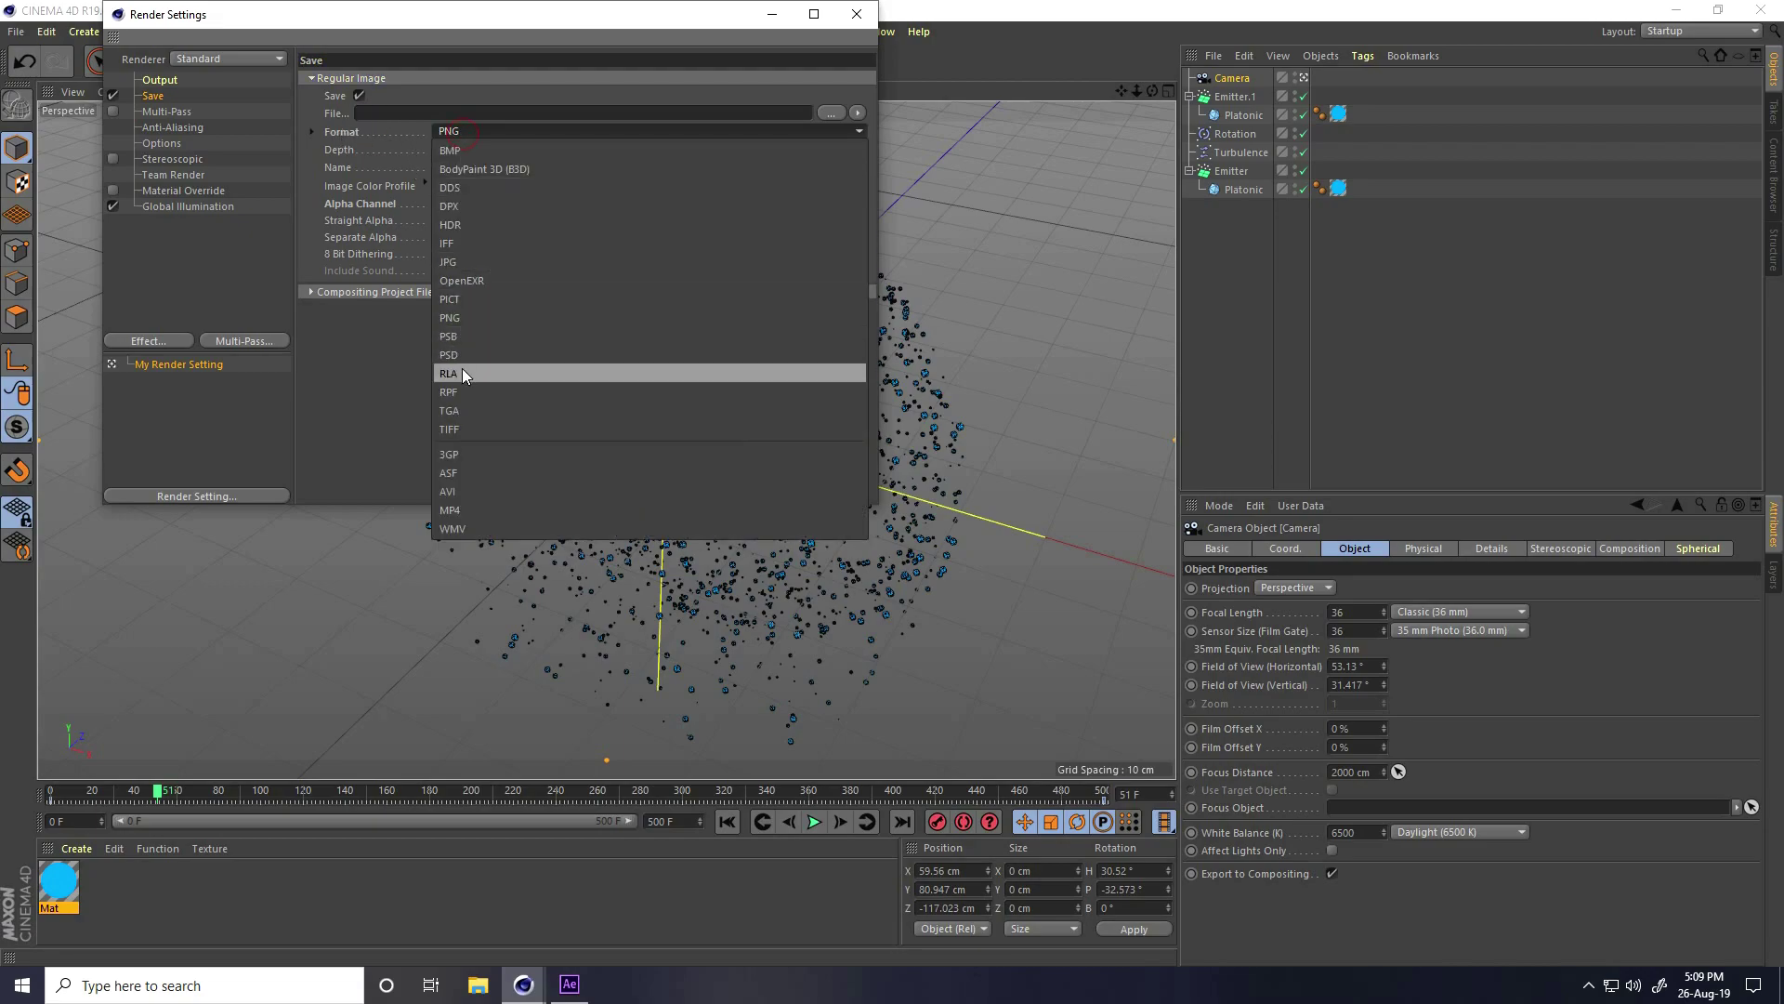
{"action": "left_click", "coordinate": [456, 319]}
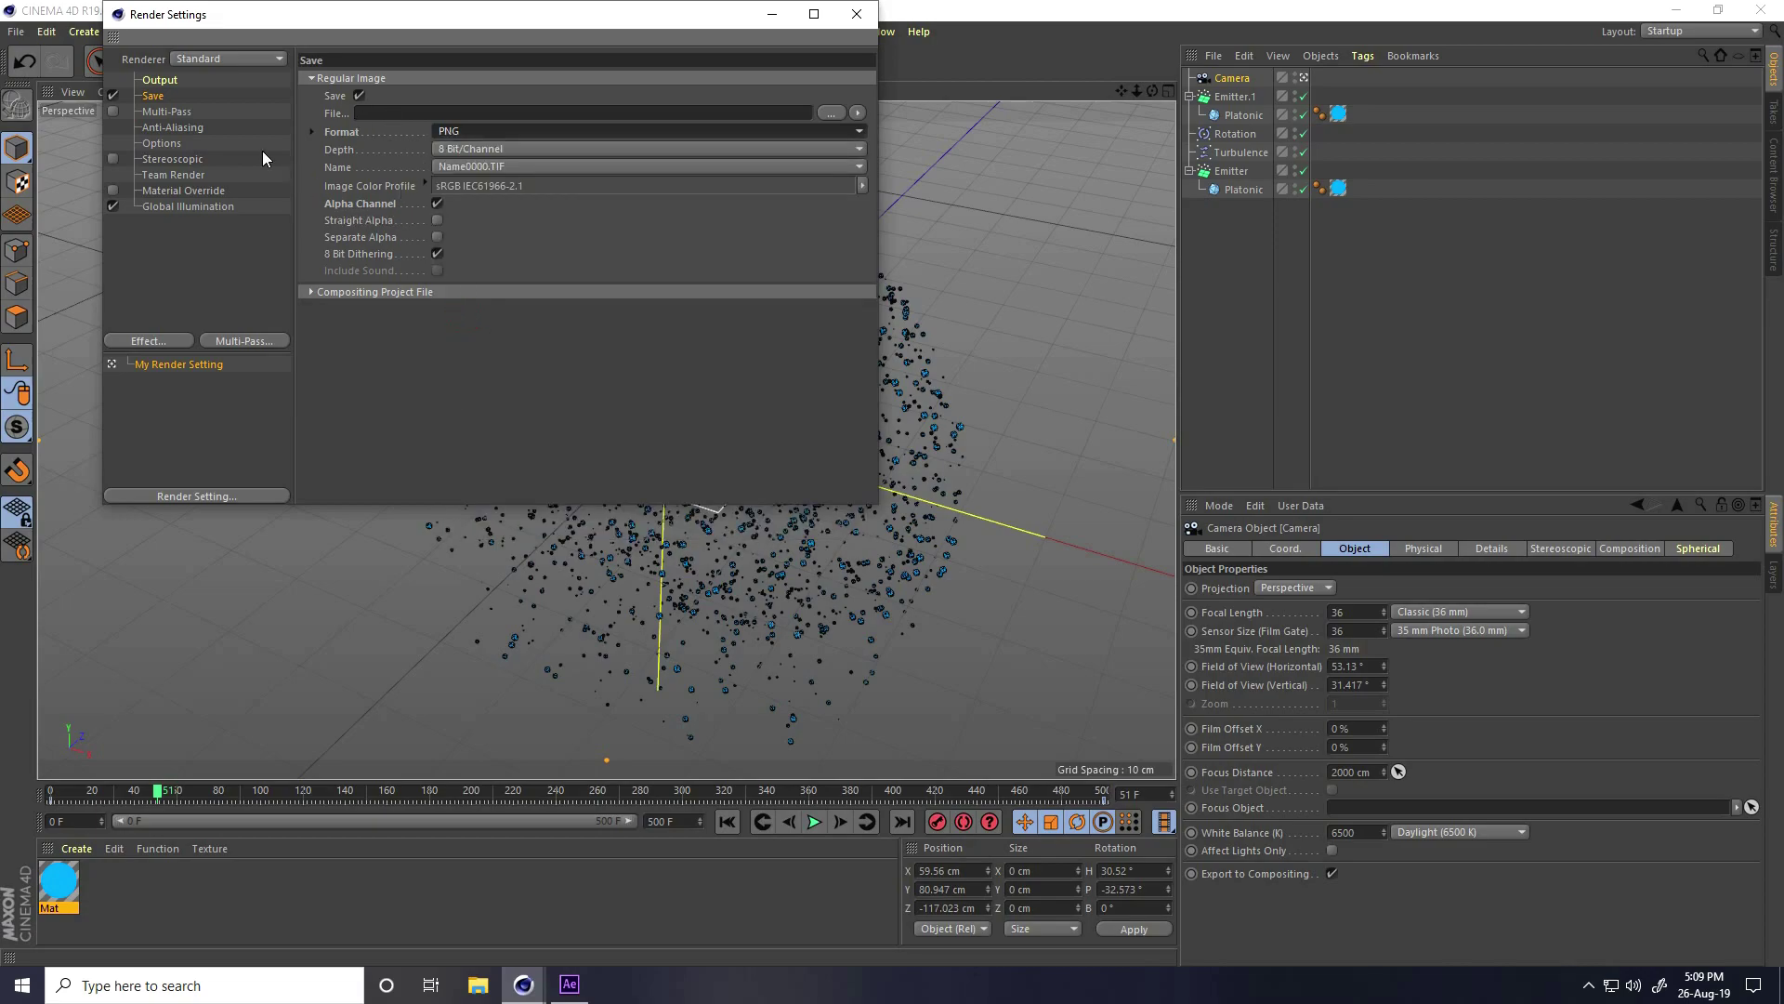
Set the render's save location to a new folder on the Desktop, with the file name a
{"action": "left_click", "coordinate": [840, 113]}
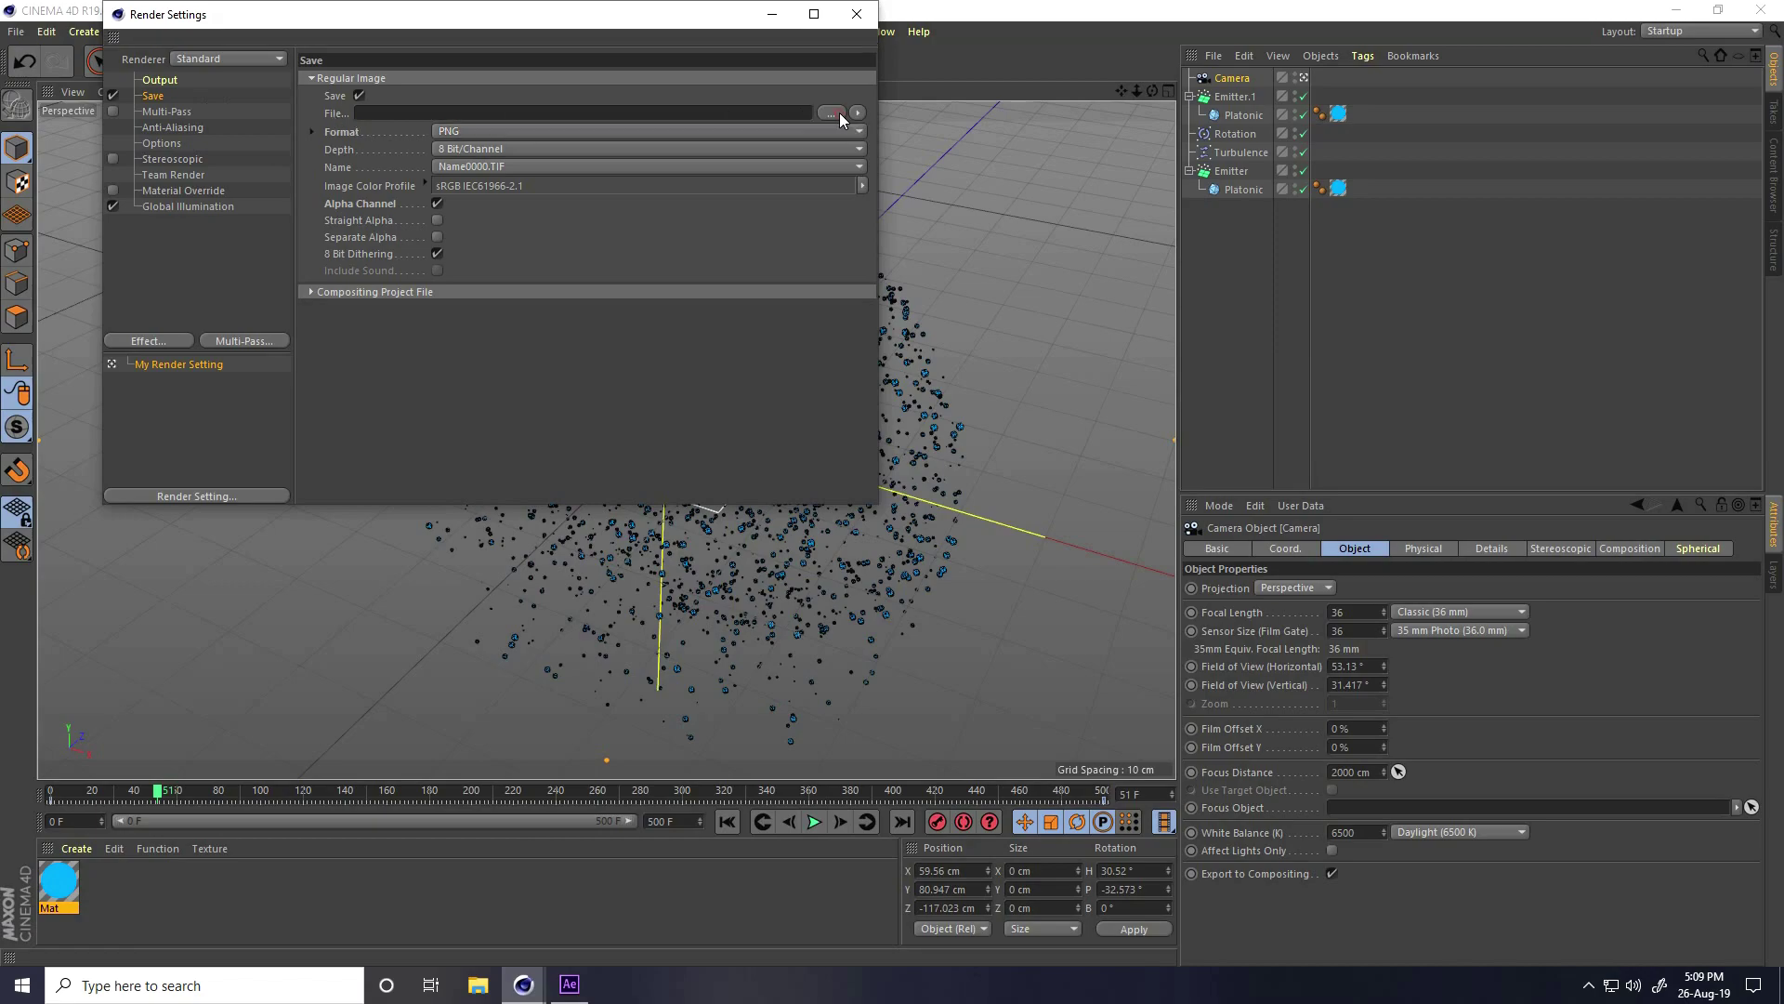
{"action": "left_click", "coordinate": [177, 168]}
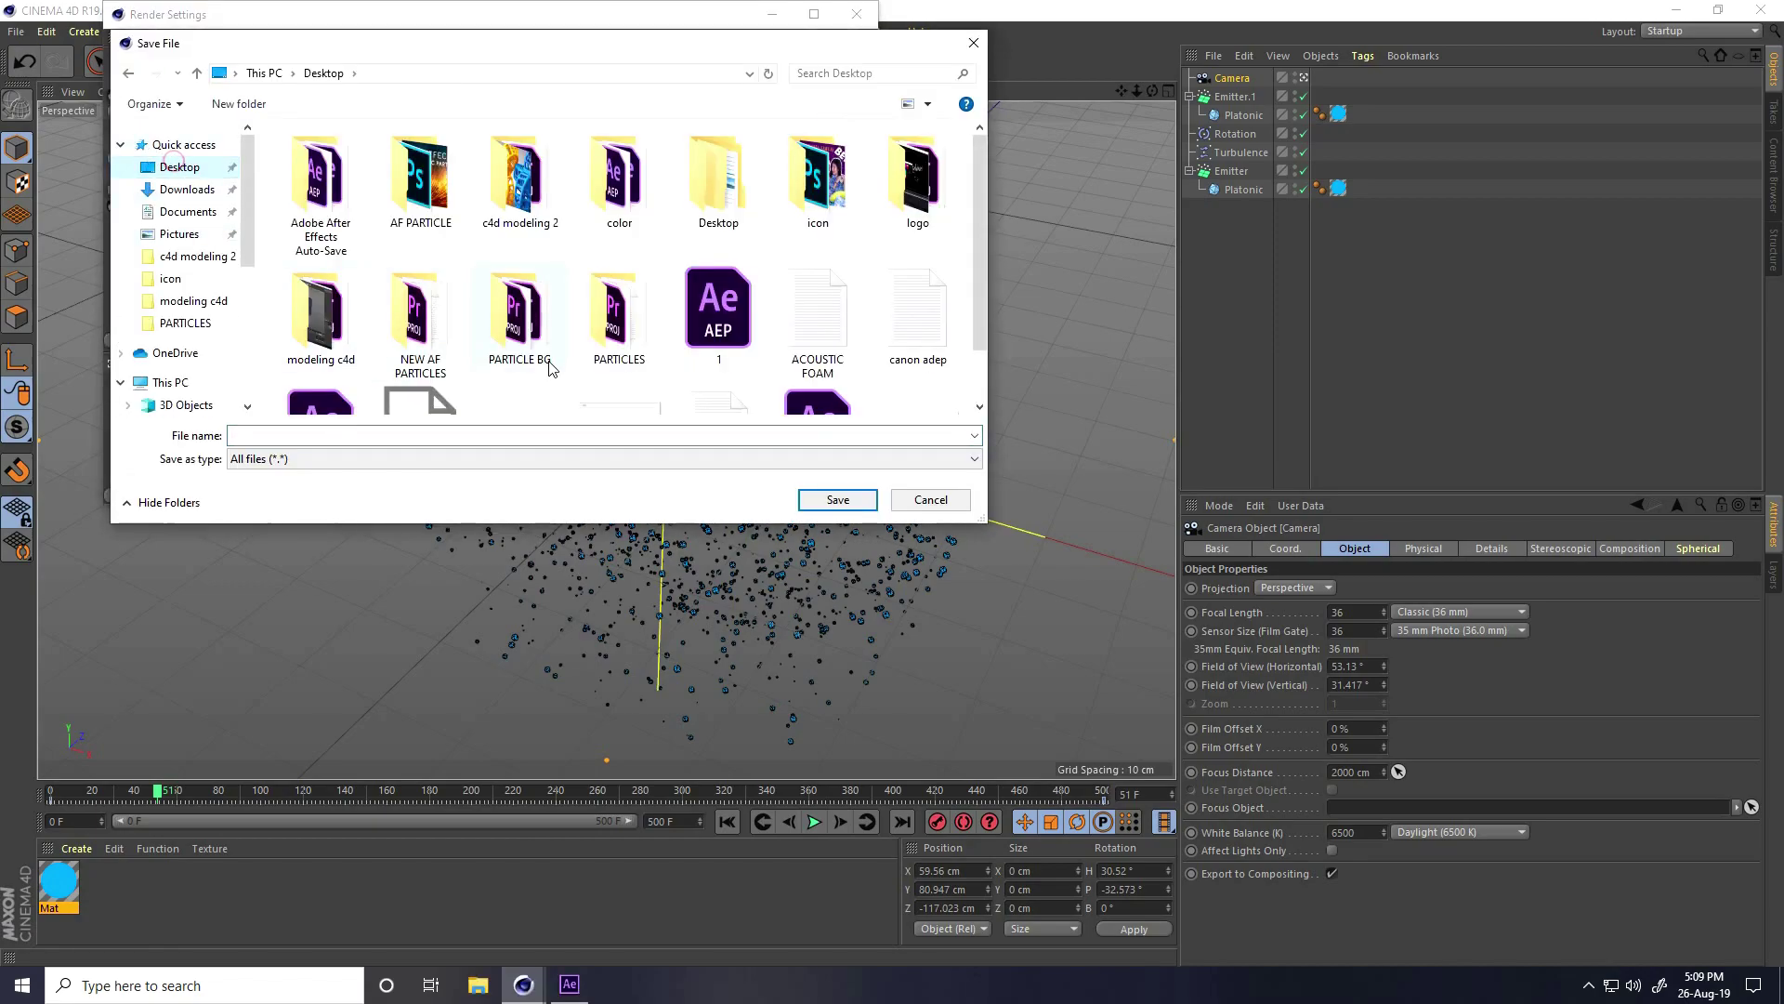
{"action": "scroll", "coordinate": [622, 297], "scroll_direction": "down", "scroll_amount": 2}
{"action": "right_click", "coordinate": [681, 306]}
{"action": "mouse_move", "coordinate": [749, 482]}
{"action": "left_click", "coordinate": [929, 492]}
{"action": "double_click", "coordinate": [353, 349]}
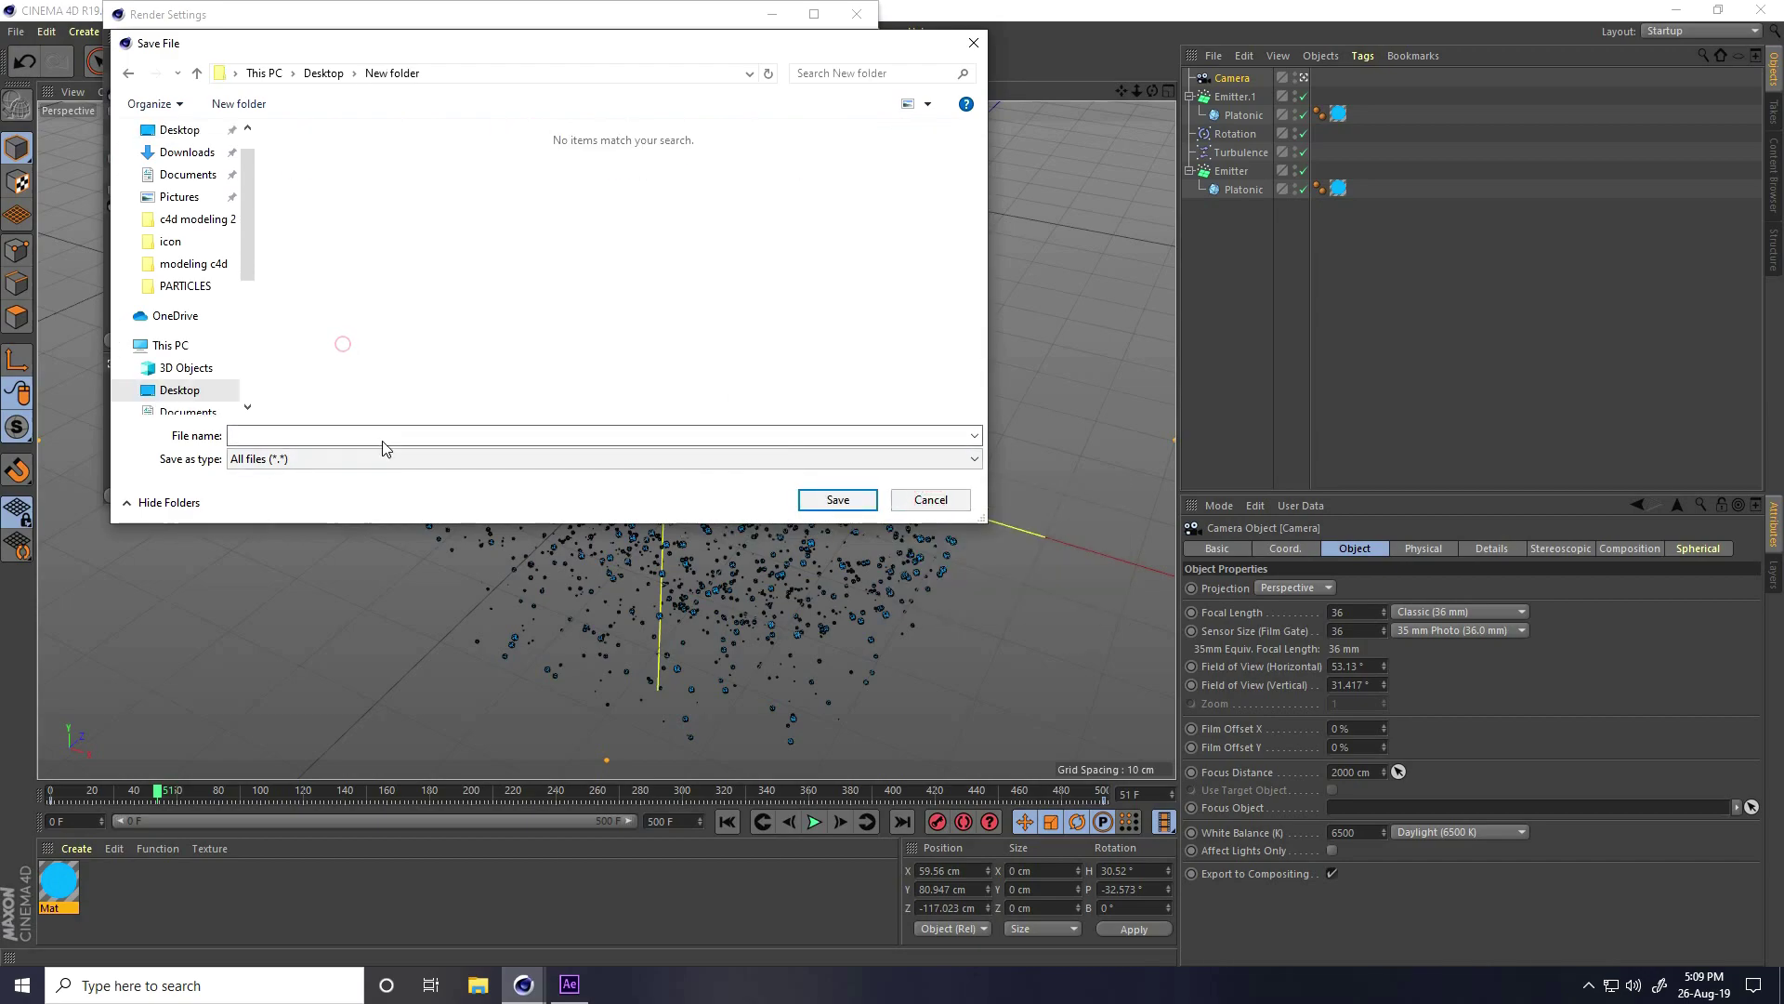
{"action": "left_click", "coordinate": [383, 437]}
{"action": "type", "text": "a"}
{"action": "left_click", "coordinate": [838, 501]}
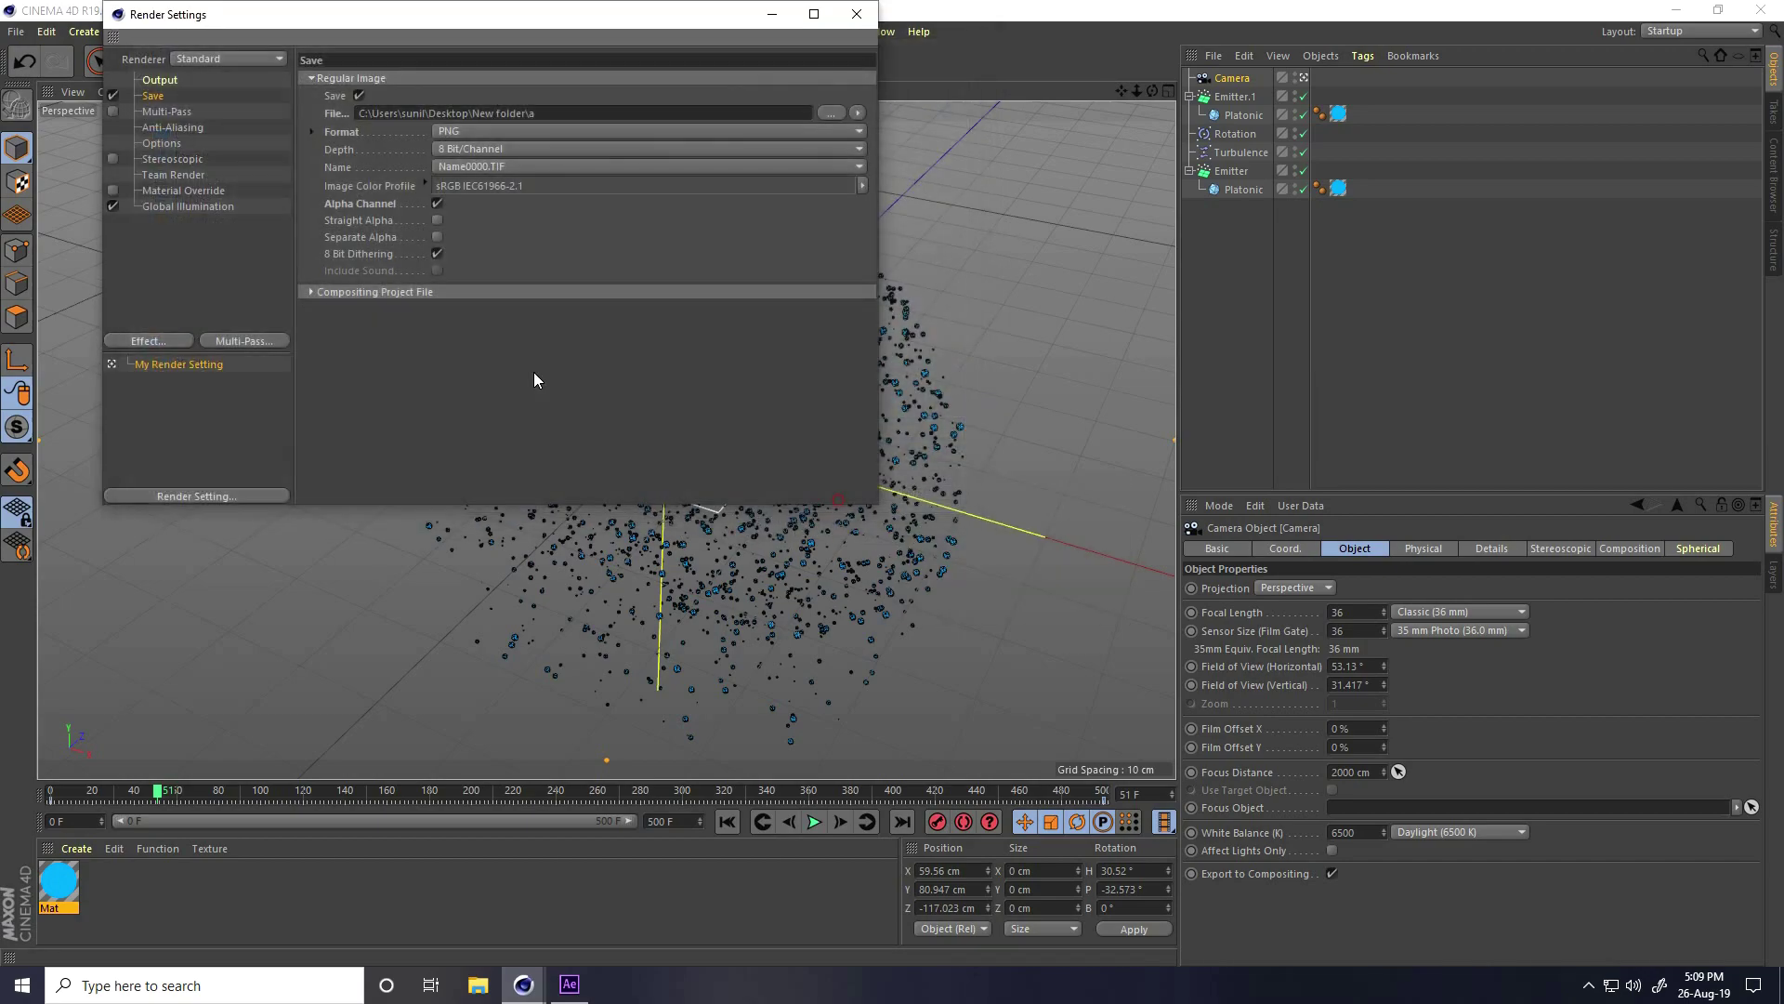
Set the render output's frame range to All Frames
{"action": "left_click", "coordinate": [161, 81]}
{"action": "left_click", "coordinate": [463, 282]}
{"action": "left_click", "coordinate": [449, 341]}
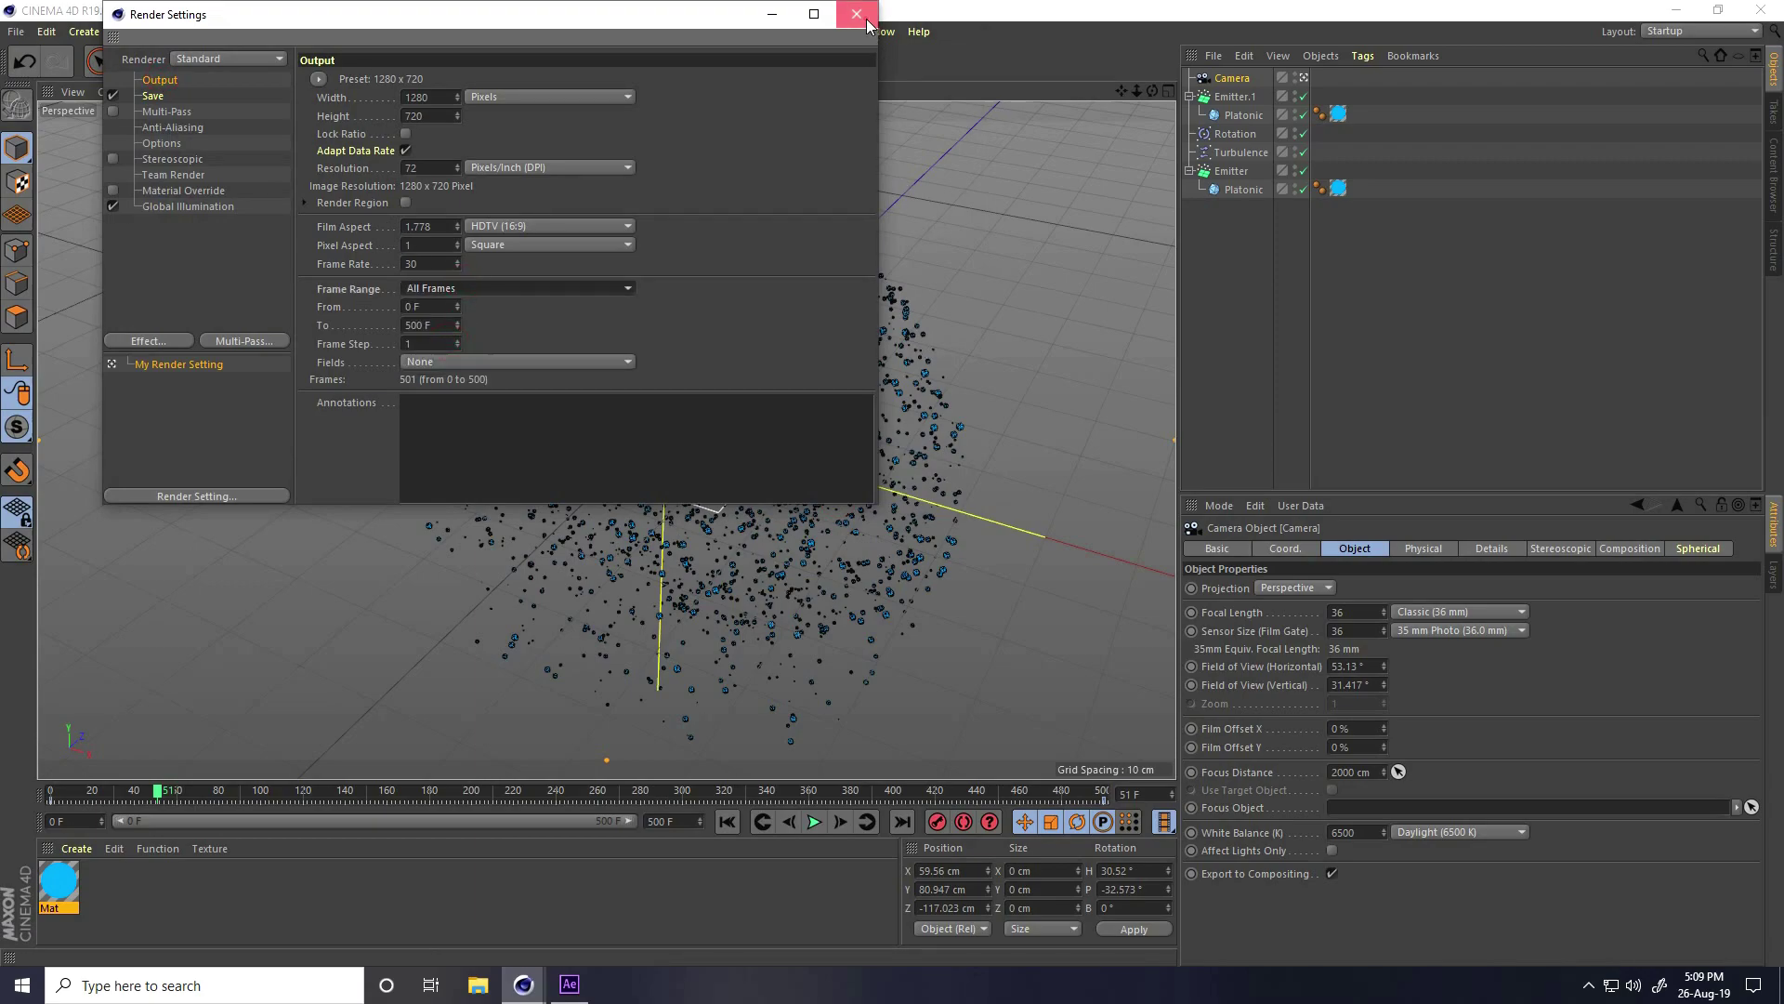
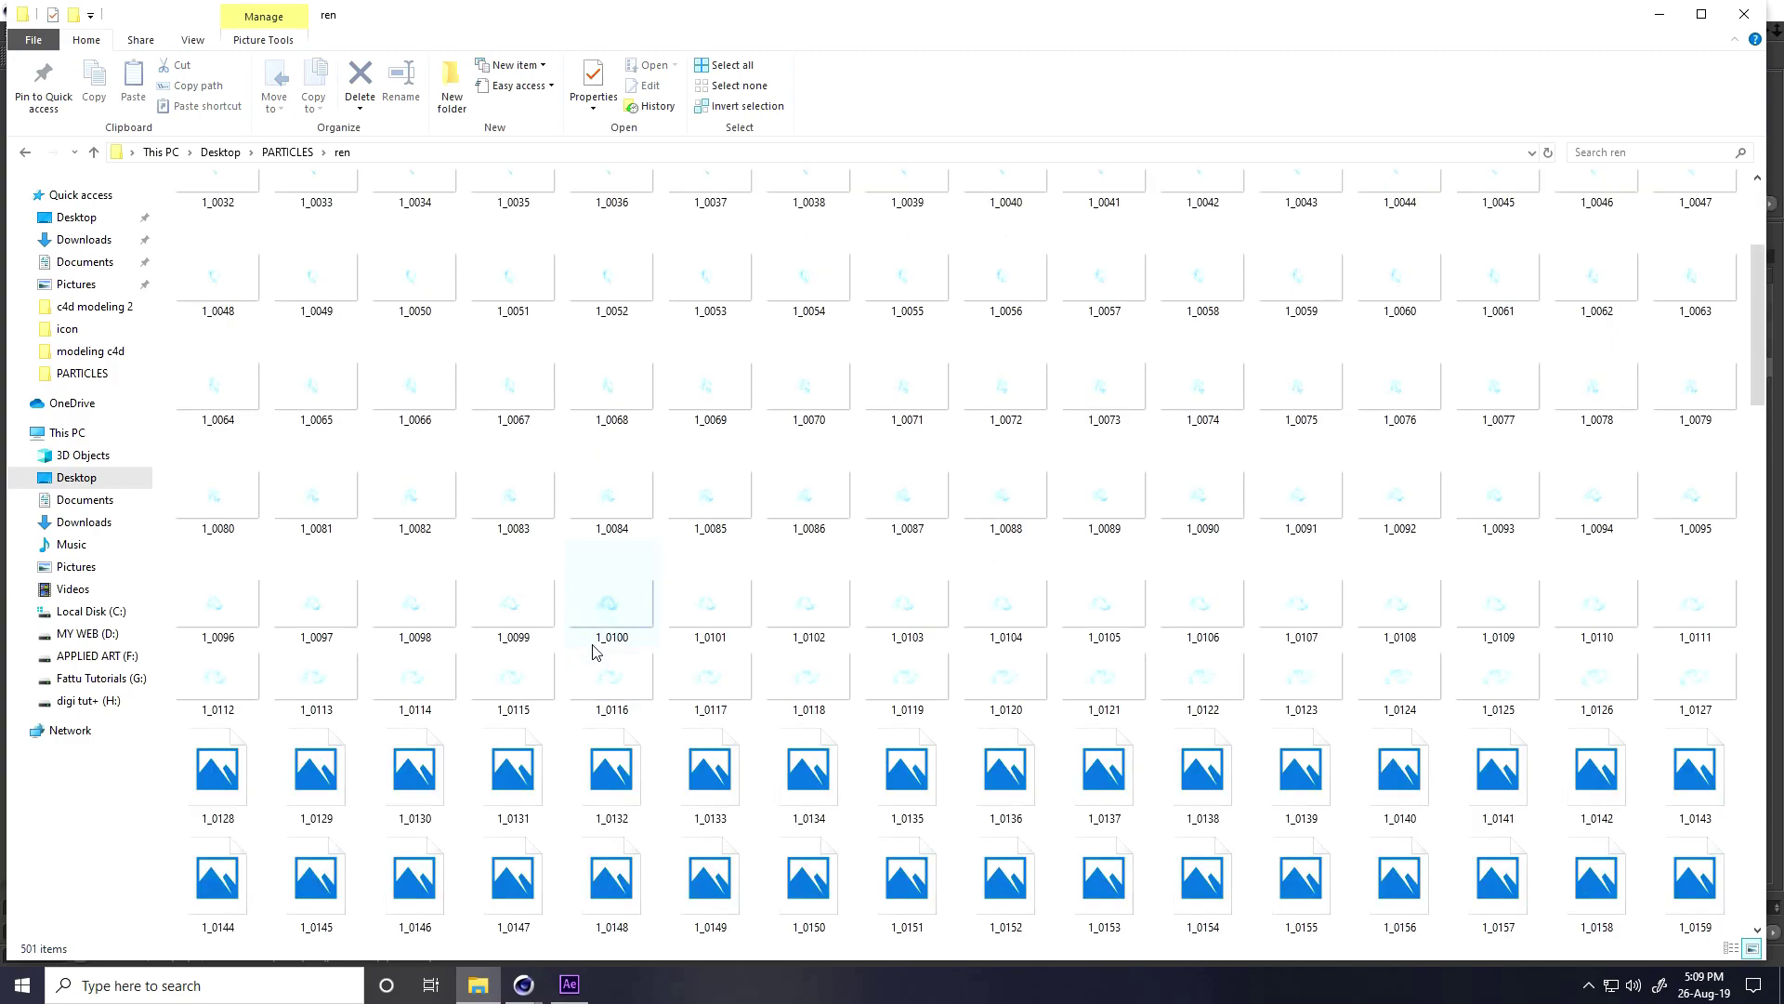
Open rendered image 1_0164 from the ren folder and examine the following frames in sequence, then close the image viewer
{"action": "left_click", "coordinate": [615, 351]}
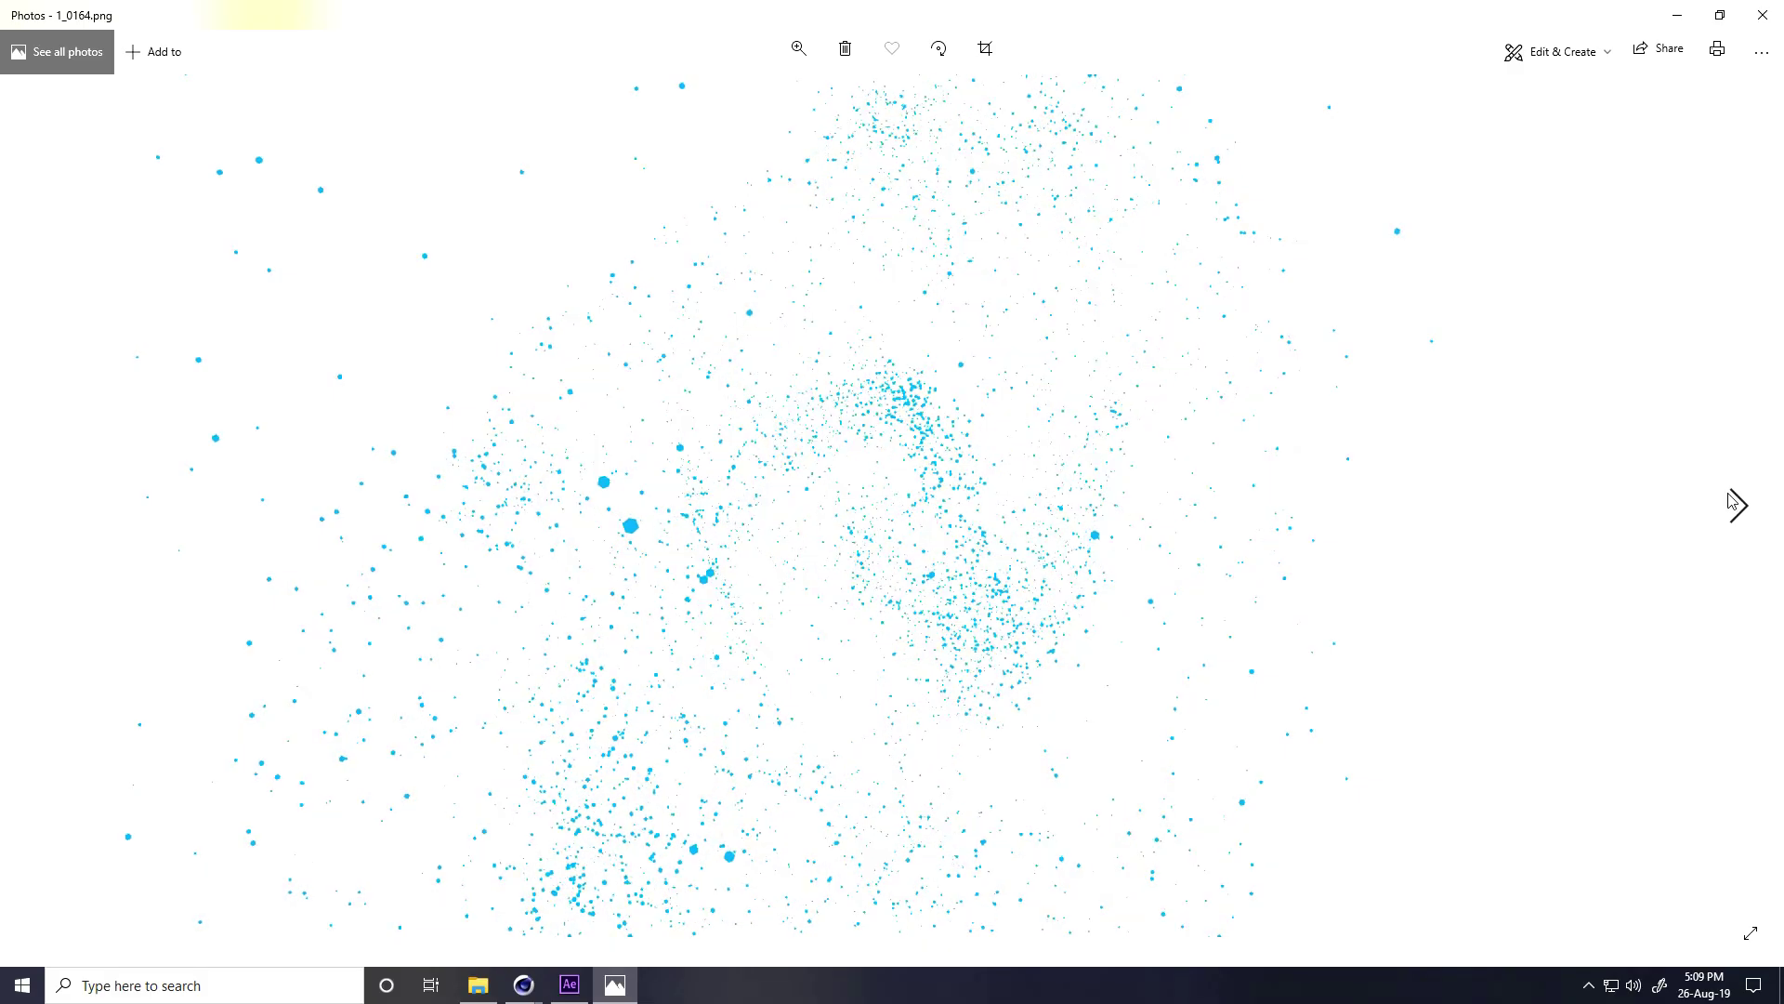
{"action": "left_click", "coordinate": [1733, 501]}
{"action": "left_click", "coordinate": [1733, 502]}
{"action": "left_click", "coordinate": [1733, 502]}
{"action": "left_click", "coordinate": [1733, 502]}
{"action": "left_click", "coordinate": [1733, 502]}
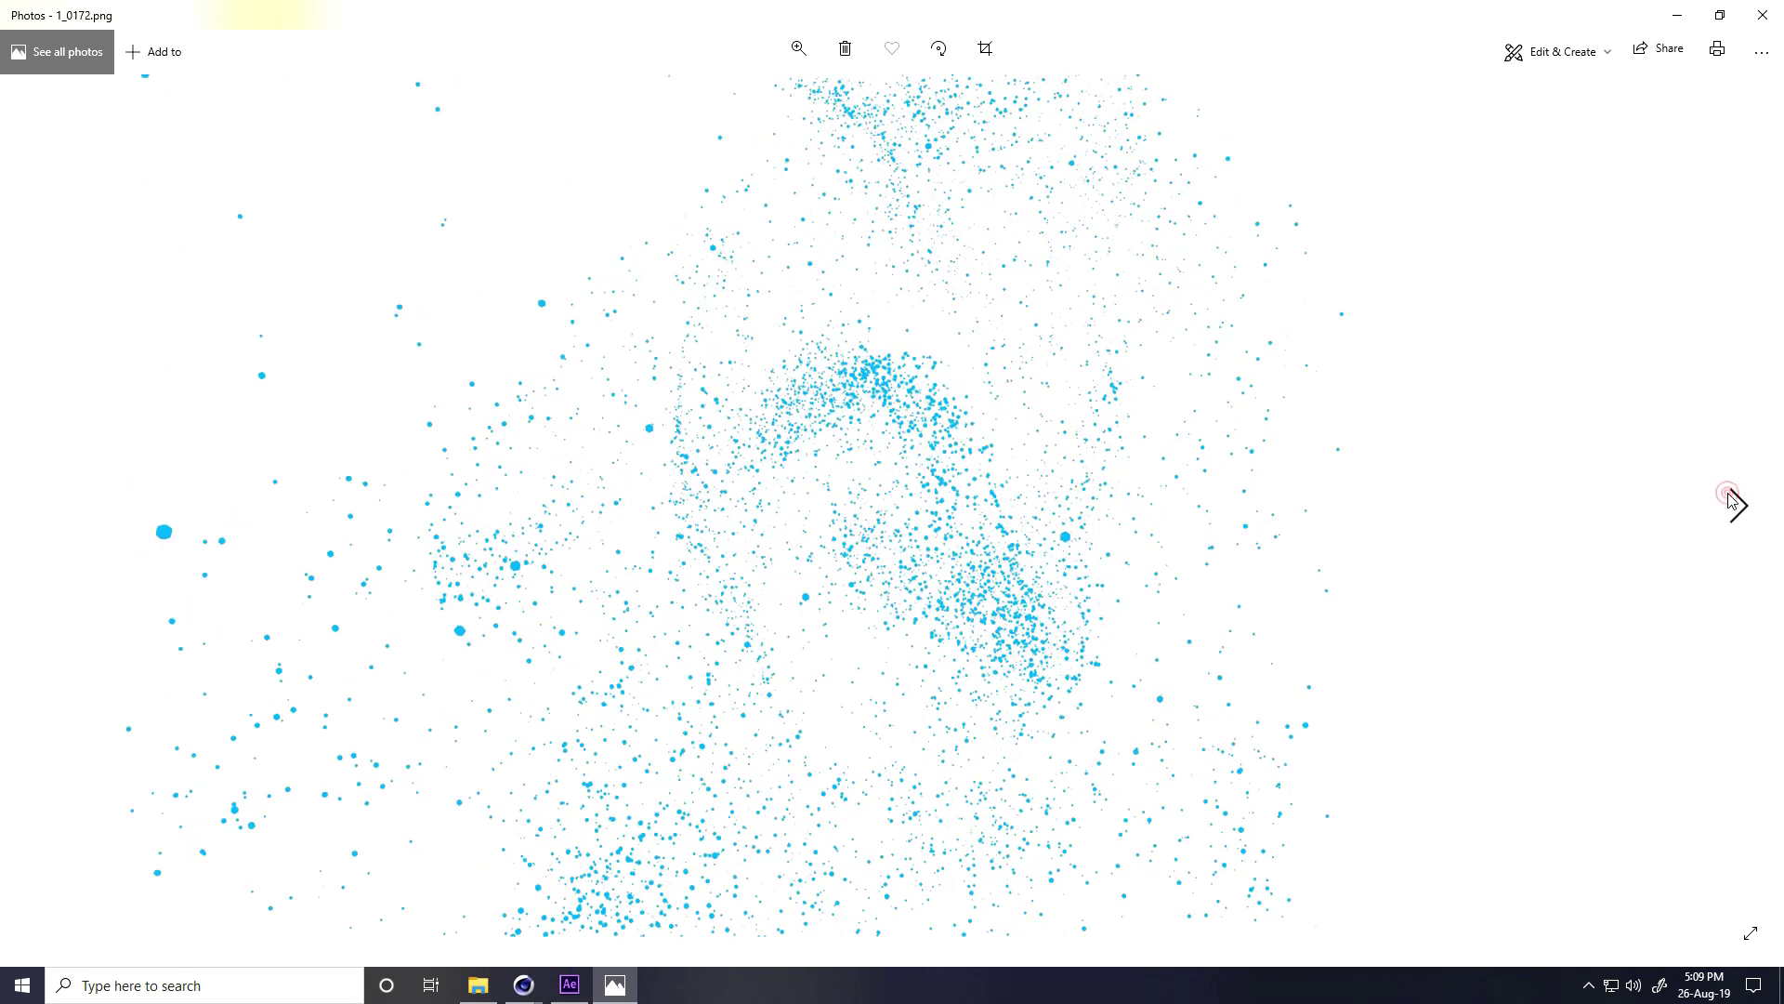
{"action": "left_click", "coordinate": [1733, 502]}
{"action": "left_click", "coordinate": [1733, 502]}
{"action": "left_click", "coordinate": [1733, 502]}
{"action": "left_click", "coordinate": [1733, 502]}
{"action": "left_click", "coordinate": [1734, 502]}
{"action": "left_click", "coordinate": [1734, 502]}
{"action": "left_click", "coordinate": [1733, 502]}
{"action": "left_click", "coordinate": [1733, 502]}
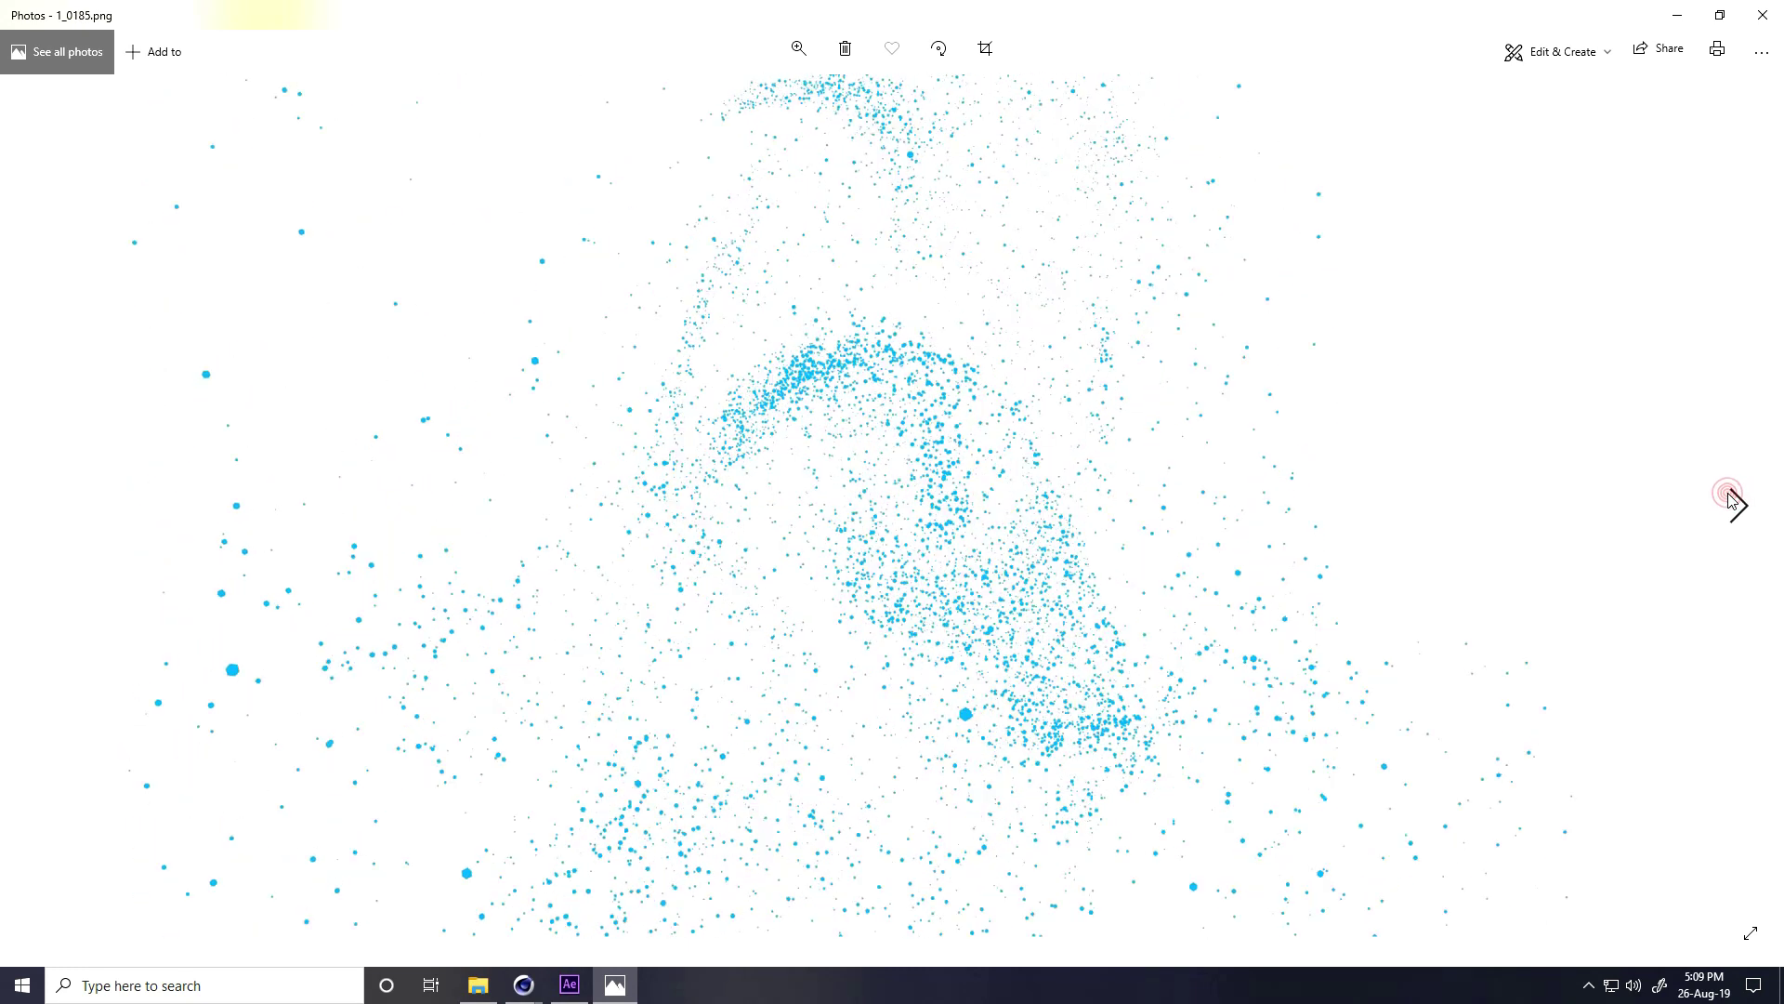
{"action": "left_click", "coordinate": [1733, 502]}
{"action": "left_click", "coordinate": [1733, 502]}
{"action": "left_click", "coordinate": [1733, 502]}
{"action": "left_click", "coordinate": [1733, 501]}
{"action": "left_click", "coordinate": [1733, 501]}
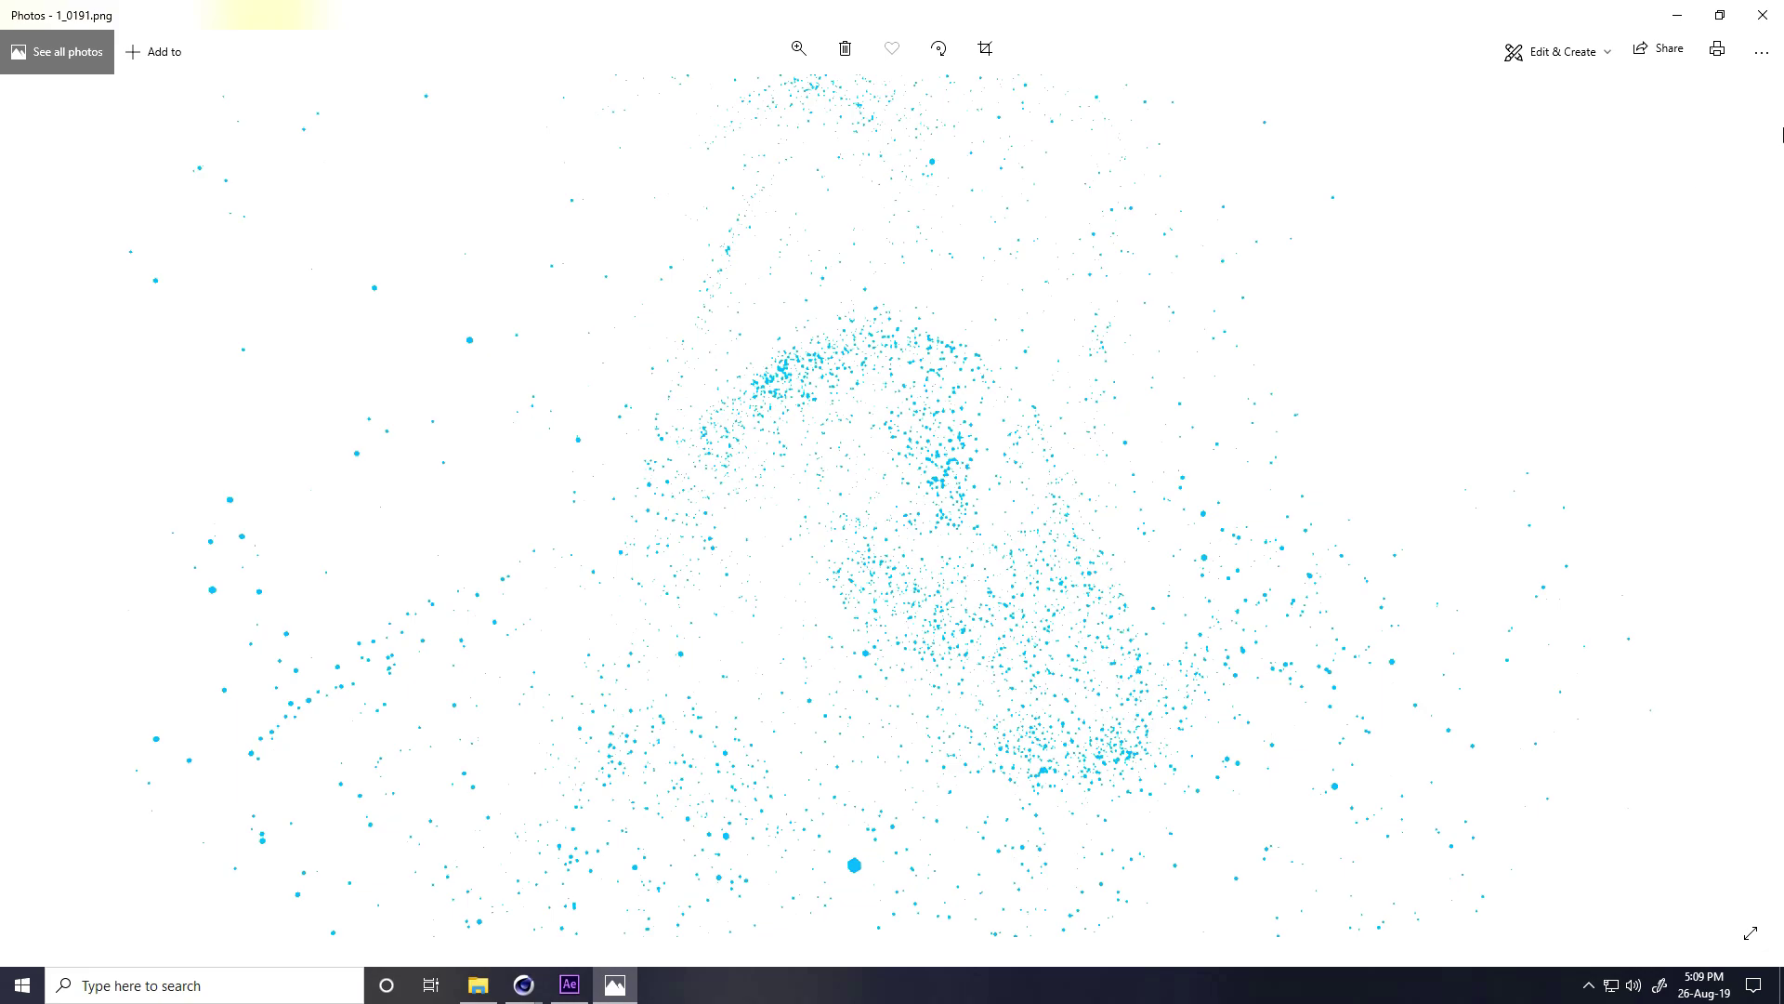
{"action": "left_click", "coordinate": [1763, 14]}
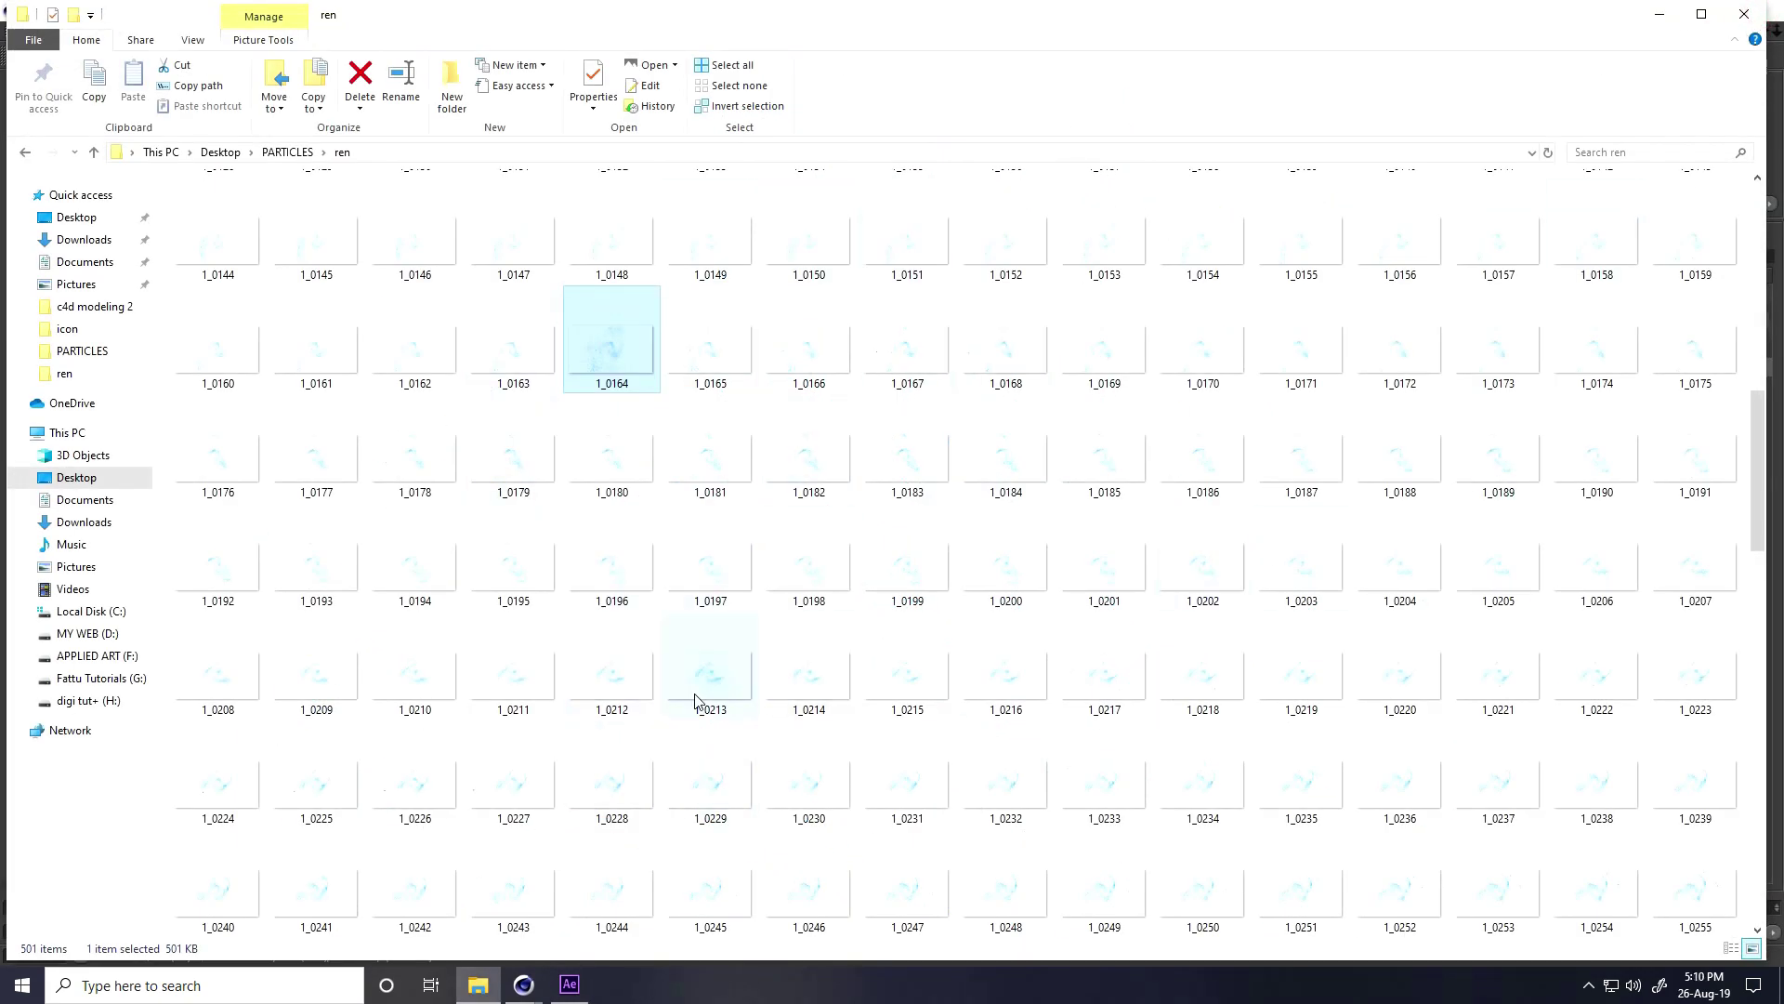
Switch to After Effects and create a 1920 x 1080 composition at 29.97 fps lasting 20 seconds
{"action": "left_click", "coordinate": [569, 985]}
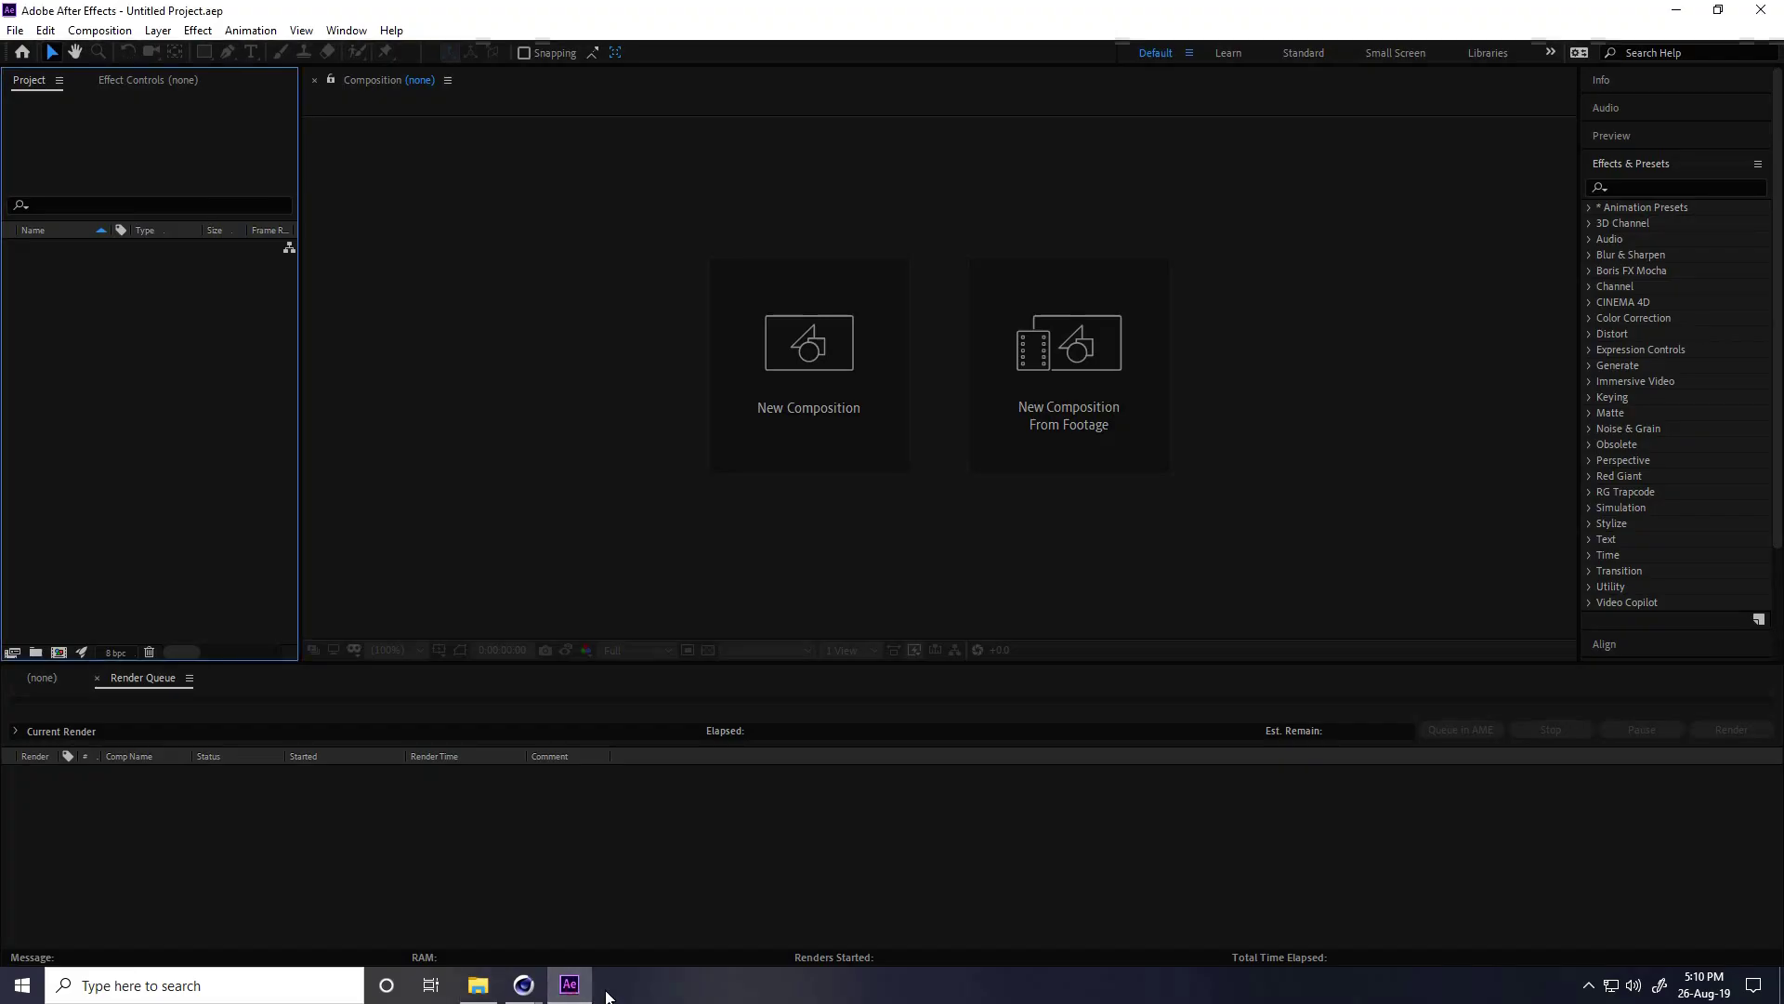
{"action": "left_click", "coordinate": [840, 409]}
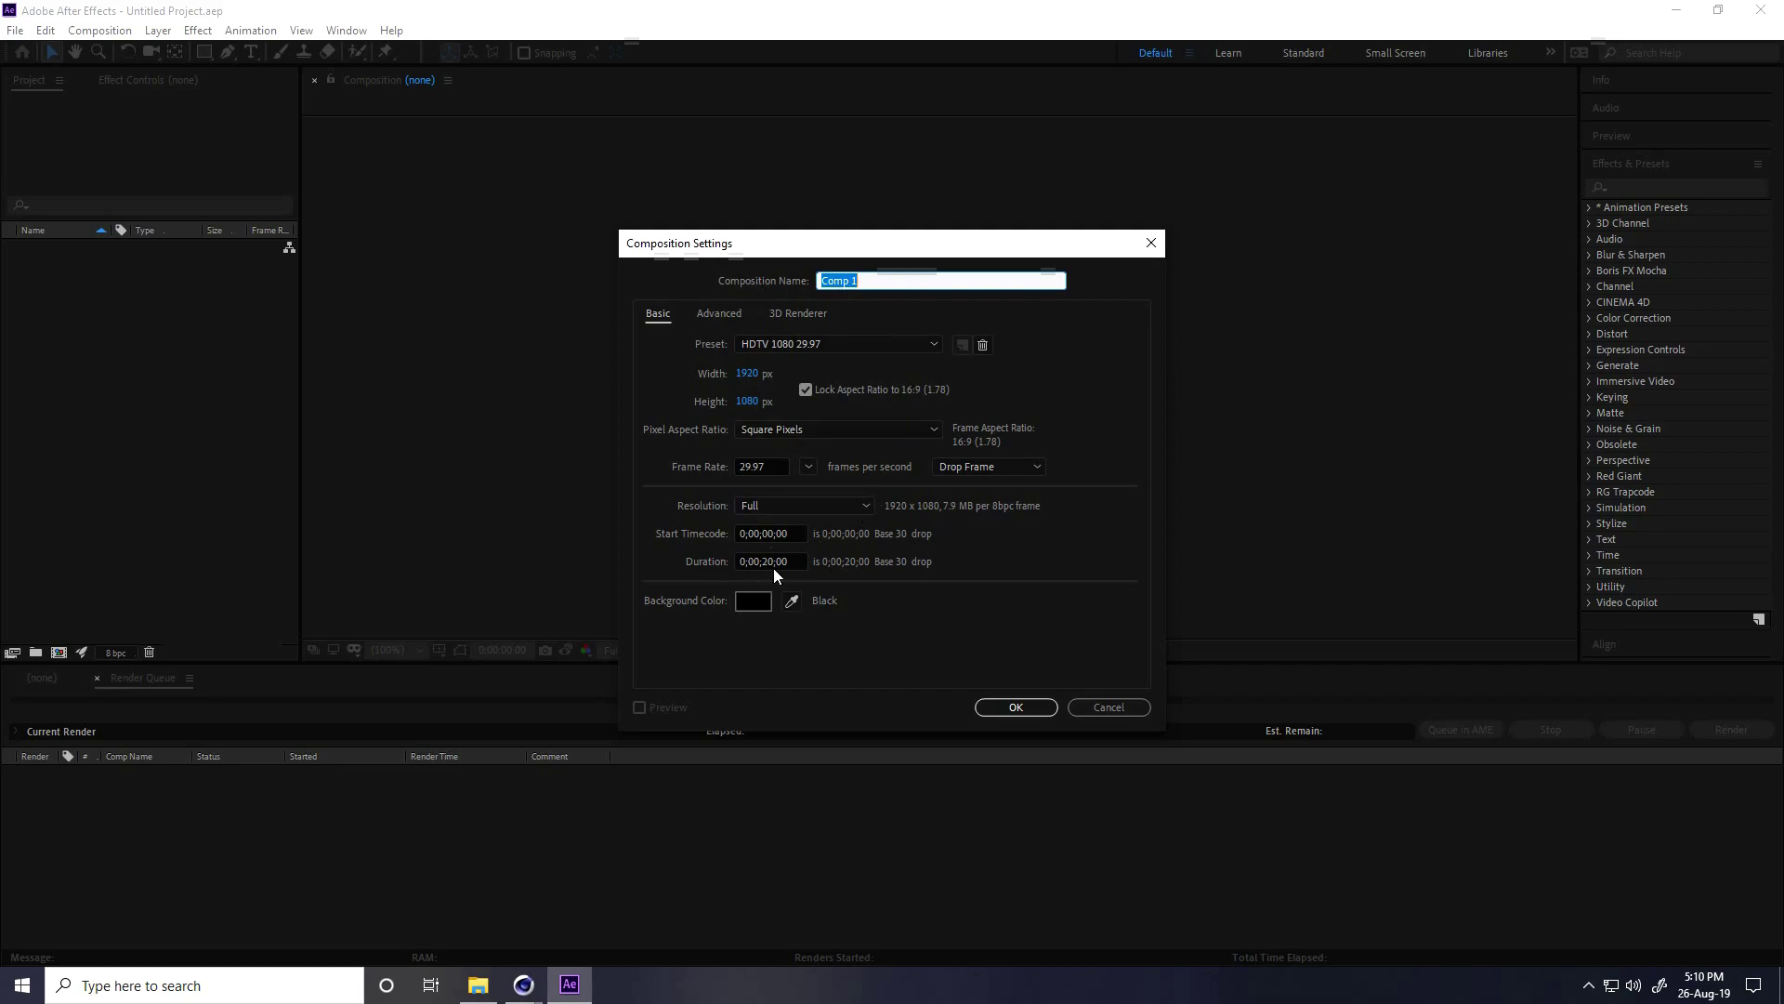
{"action": "left_click", "coordinate": [1015, 706]}
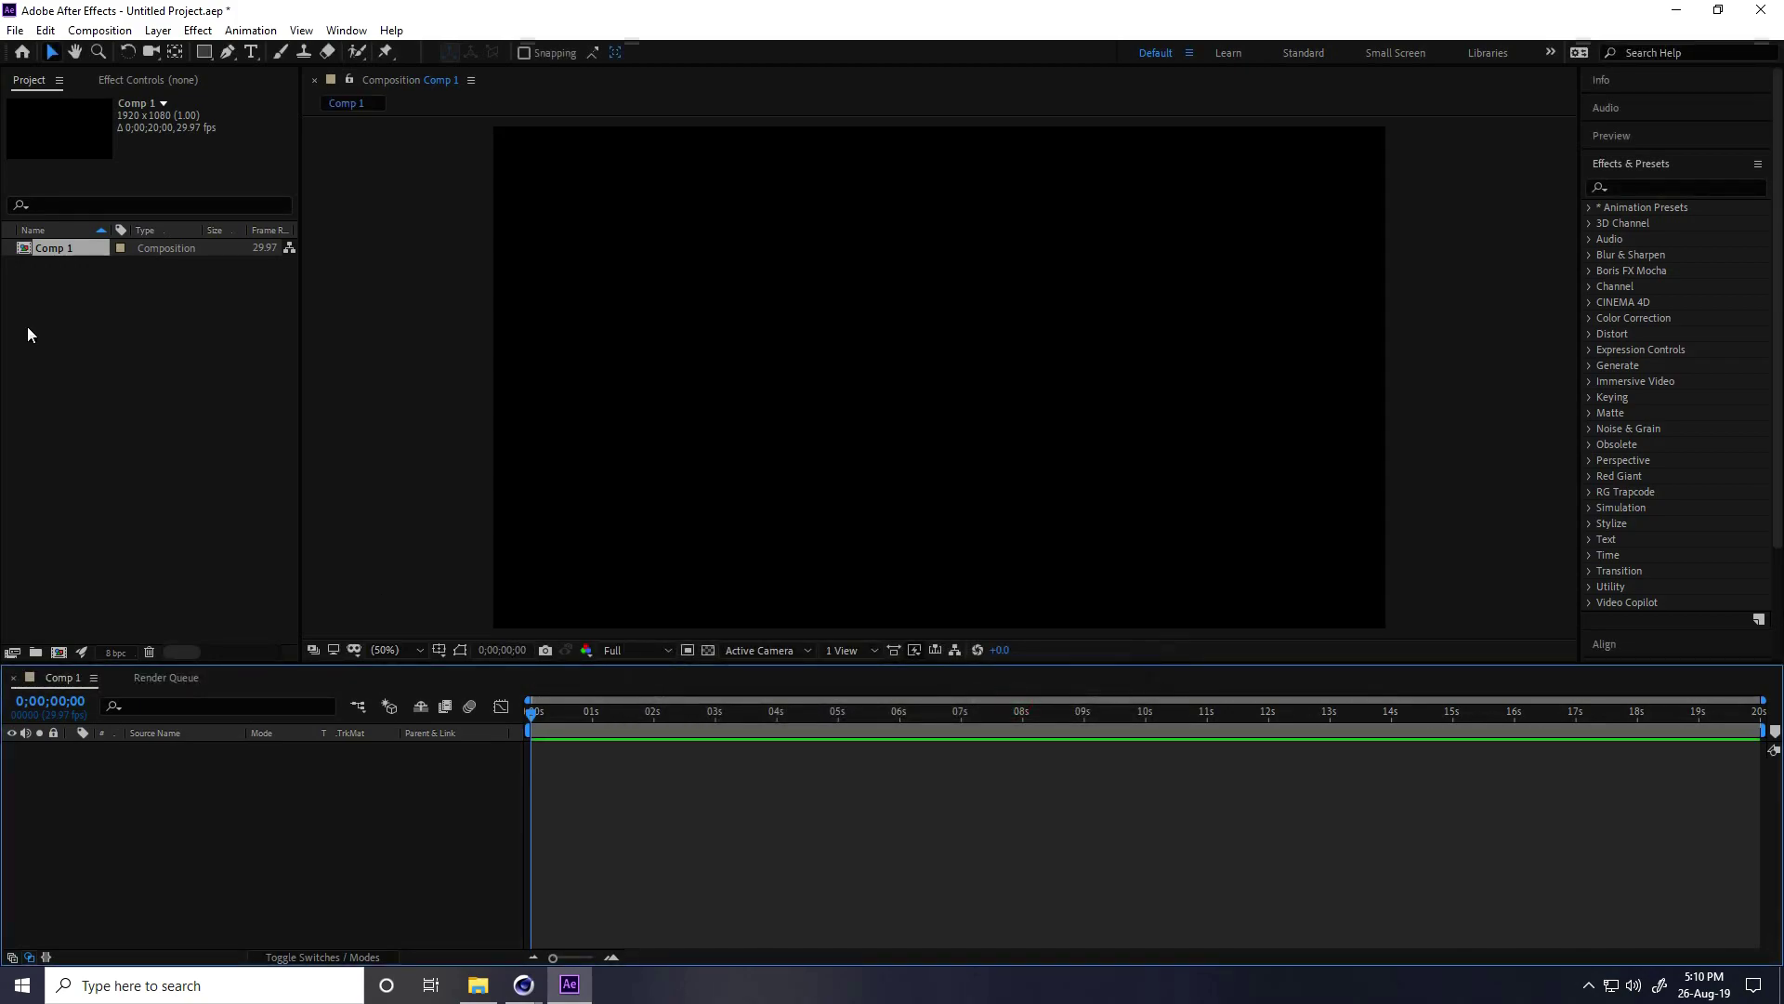
Import the rendered frames from the ren folder as a PNG sequence starting at 1_0000
{"action": "right_click", "coordinate": [81, 330]}
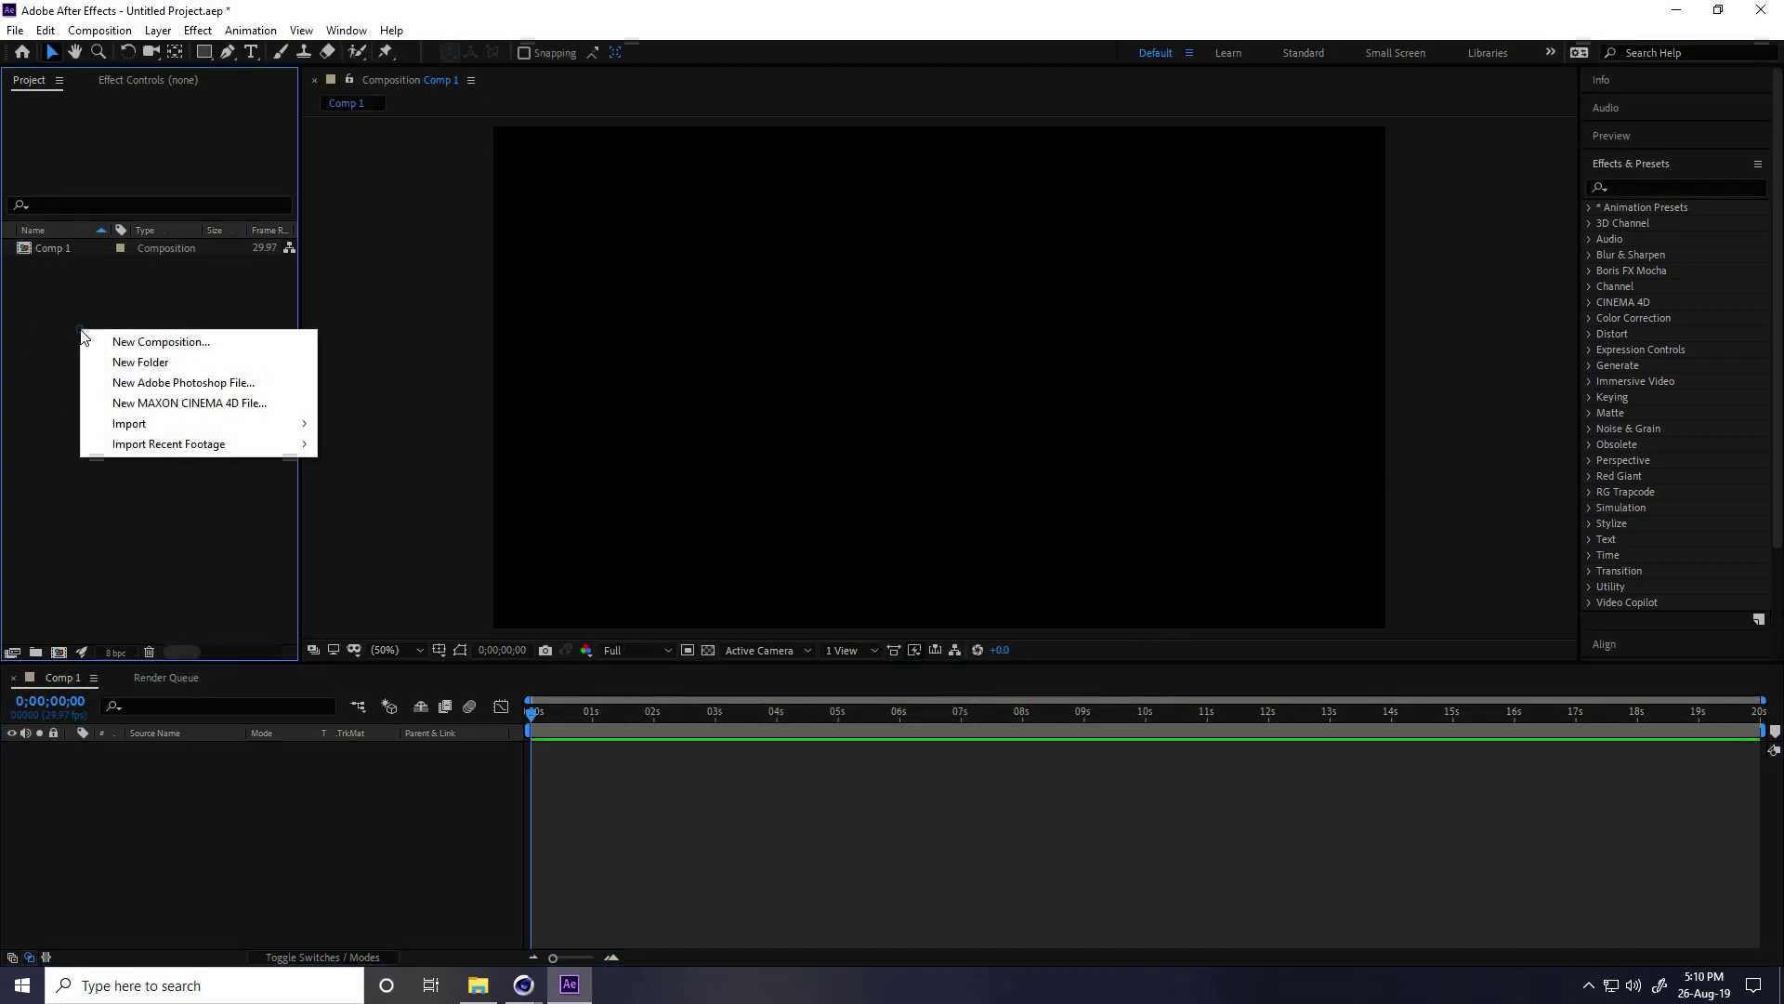
{"action": "mouse_move", "coordinate": [186, 424]}
{"action": "left_click", "coordinate": [390, 428]}
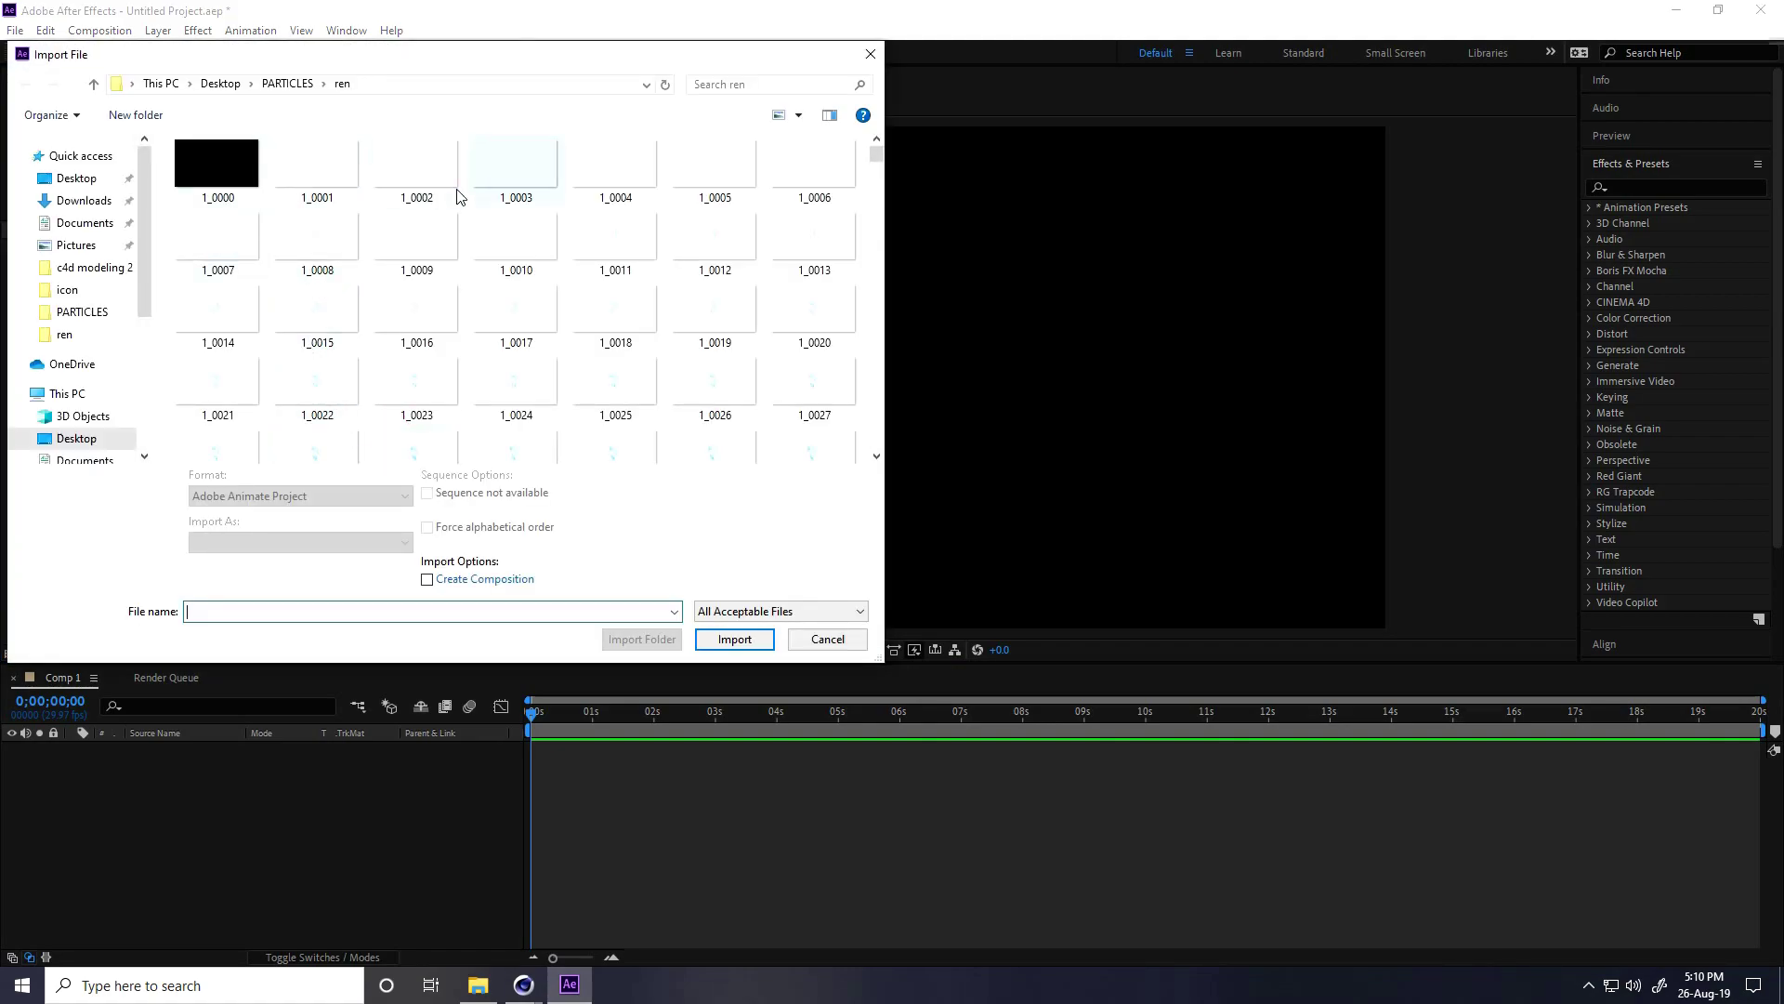
{"action": "left_click_drag", "start_coordinate": [881, 663], "coordinate": [1109, 830]}
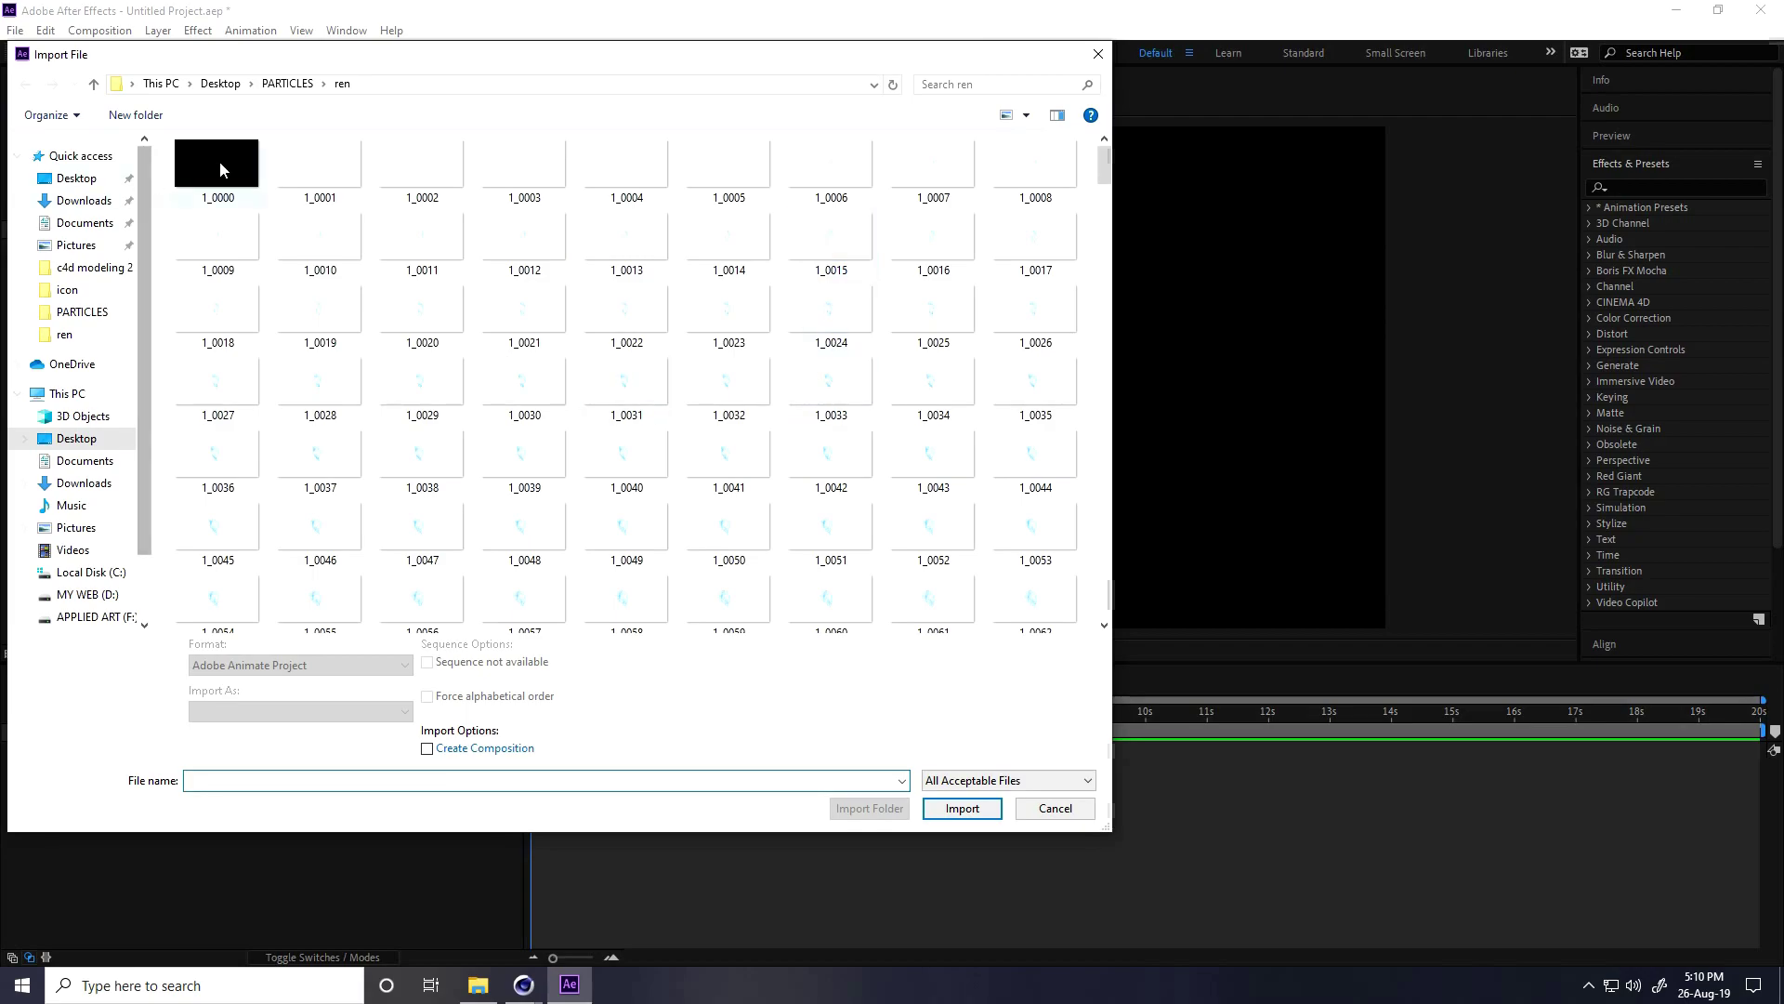
{"action": "left_click", "coordinate": [219, 164]}
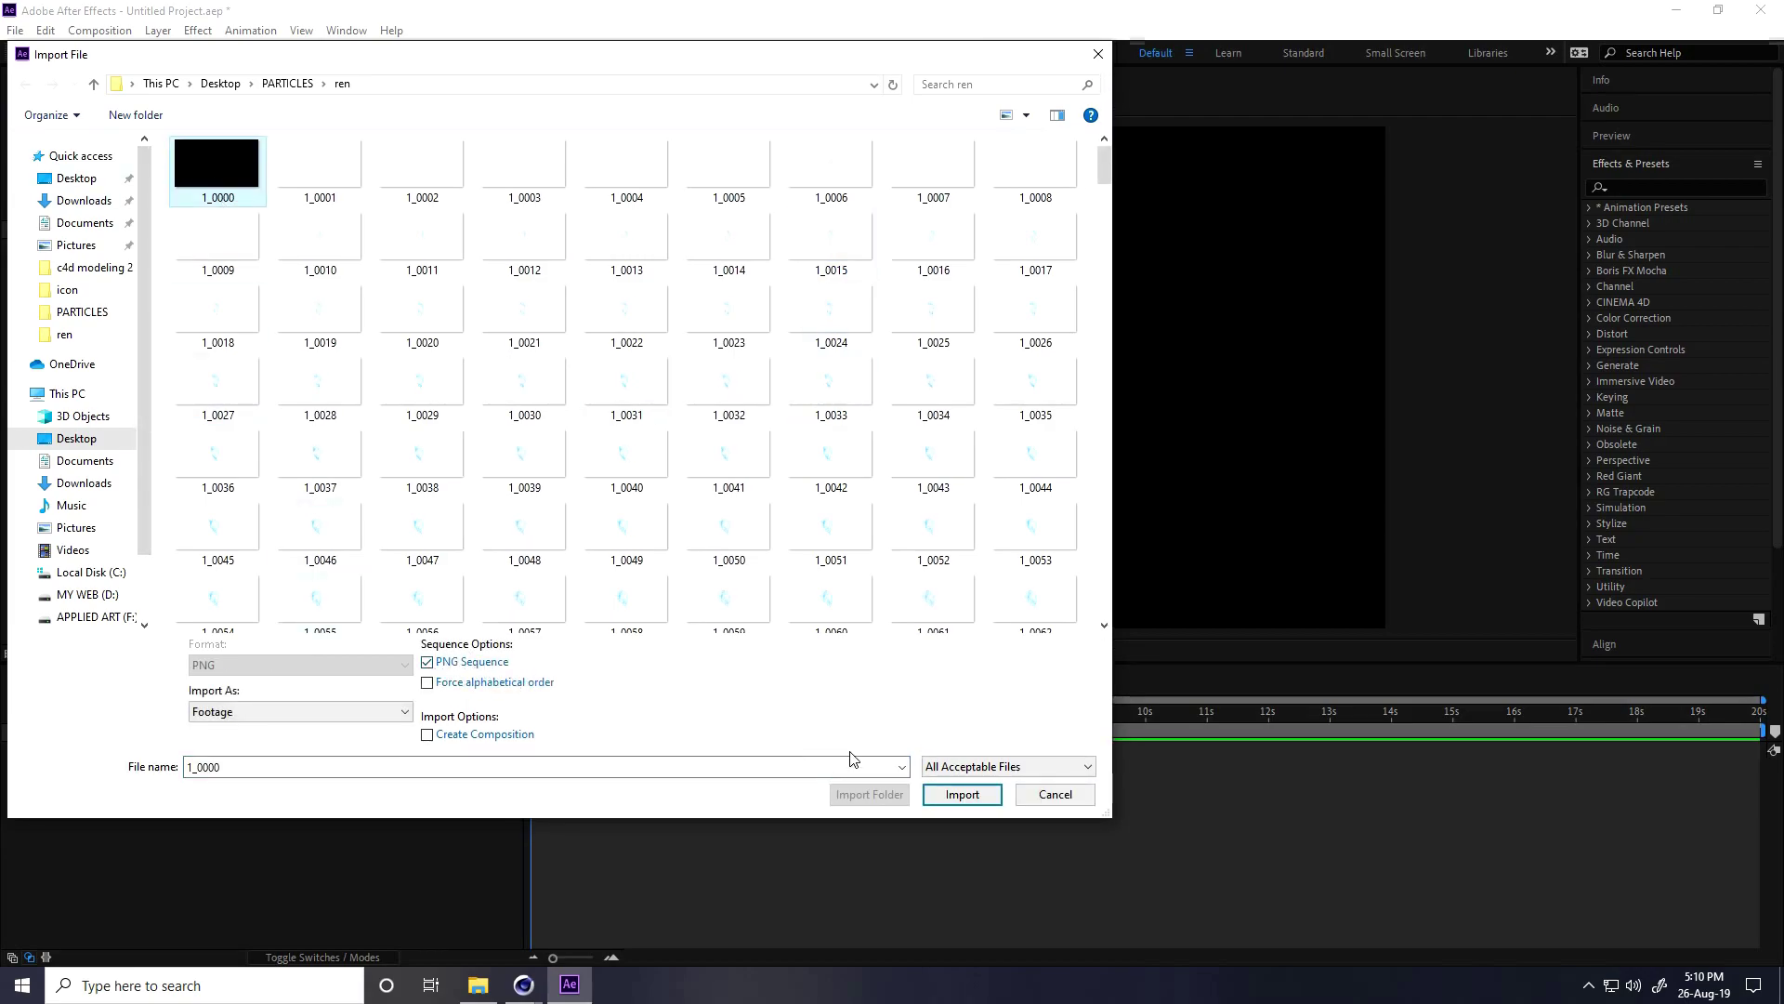
{"action": "left_click", "coordinate": [962, 794]}
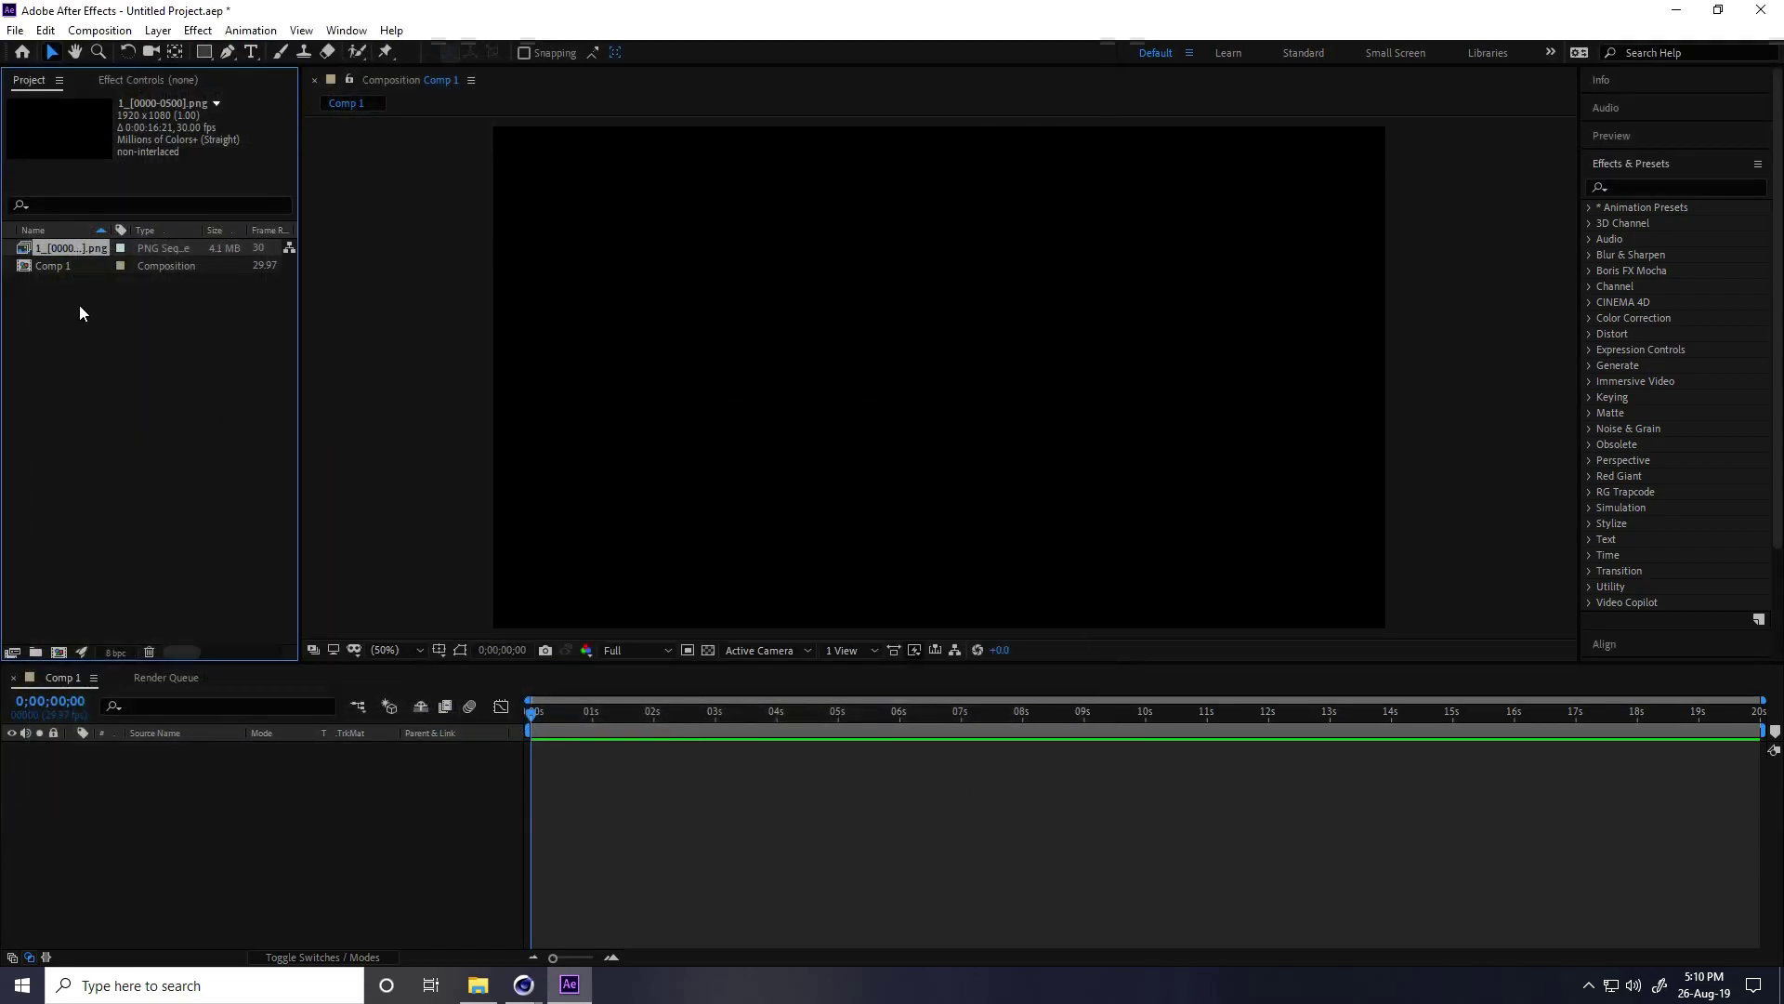
Add the PNG sequence to the composition's timeline and set the preview resolution to Half
{"action": "left_click_drag", "start_coordinate": [64, 246], "coordinate": [191, 801]}
{"action": "left_click", "coordinate": [634, 652]}
{"action": "left_click", "coordinate": [634, 692]}
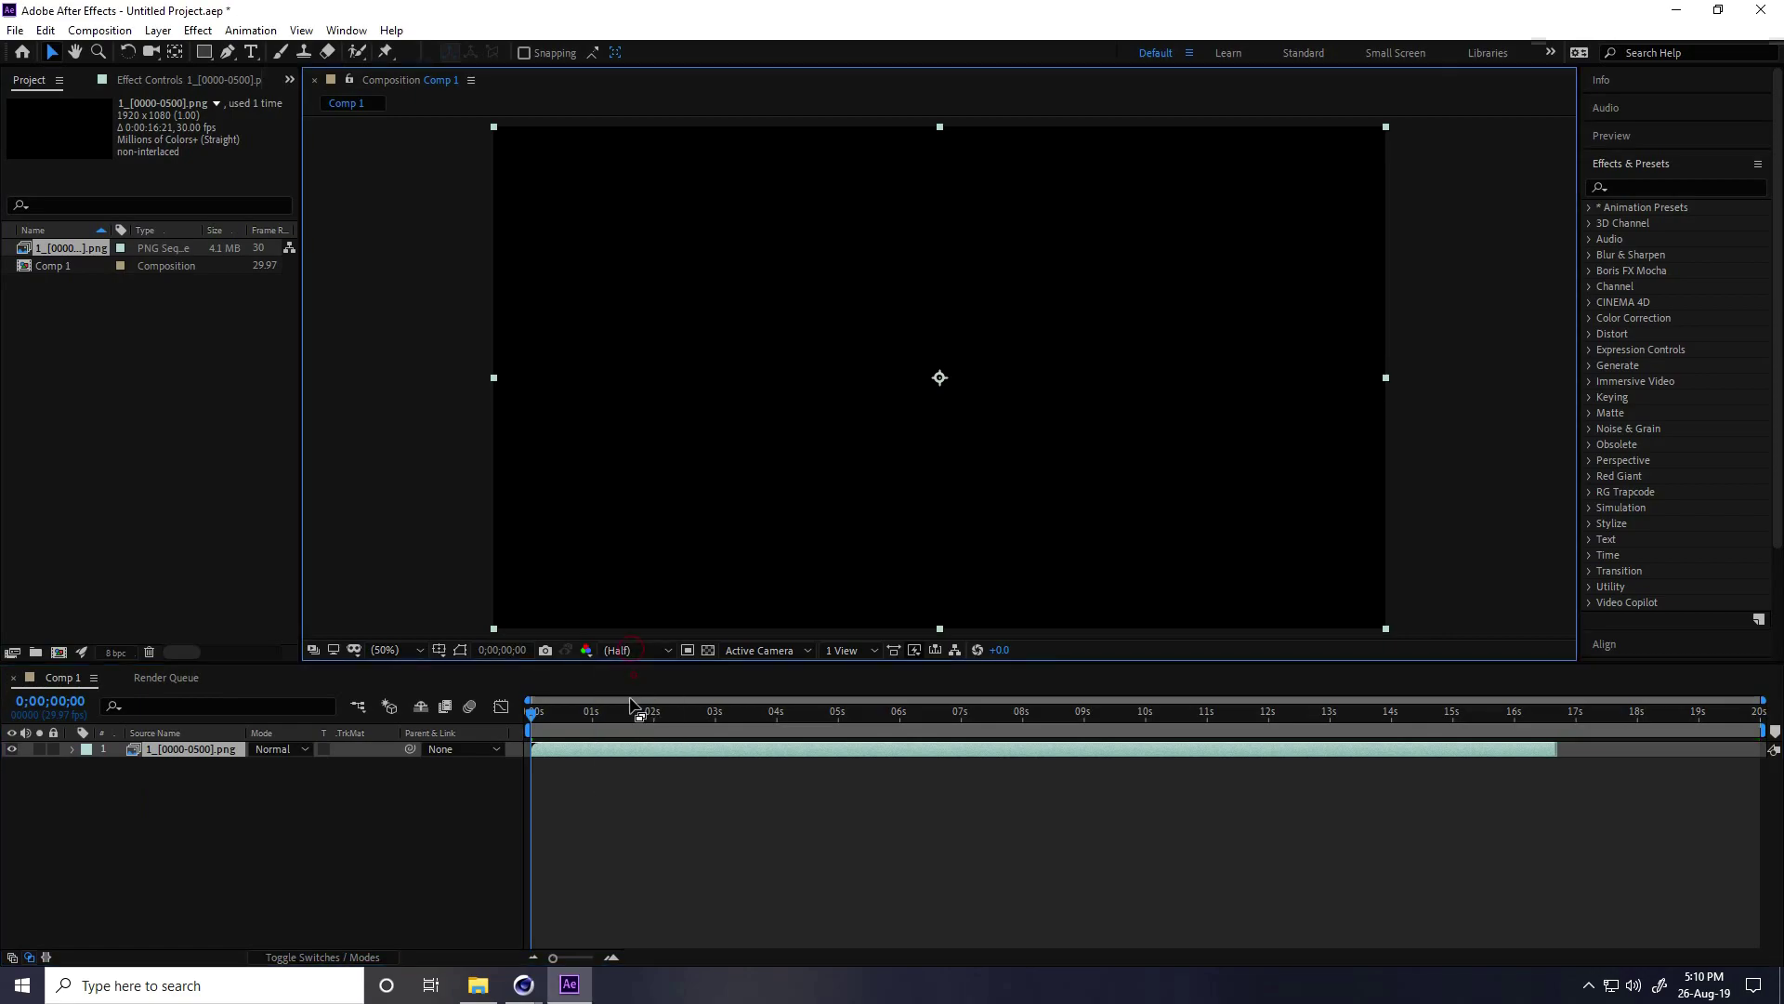
Play the composition from the start to check the particle animation, and stop it
{"action": "left_click", "coordinate": [618, 850]}
{"action": "key", "text": "space"}
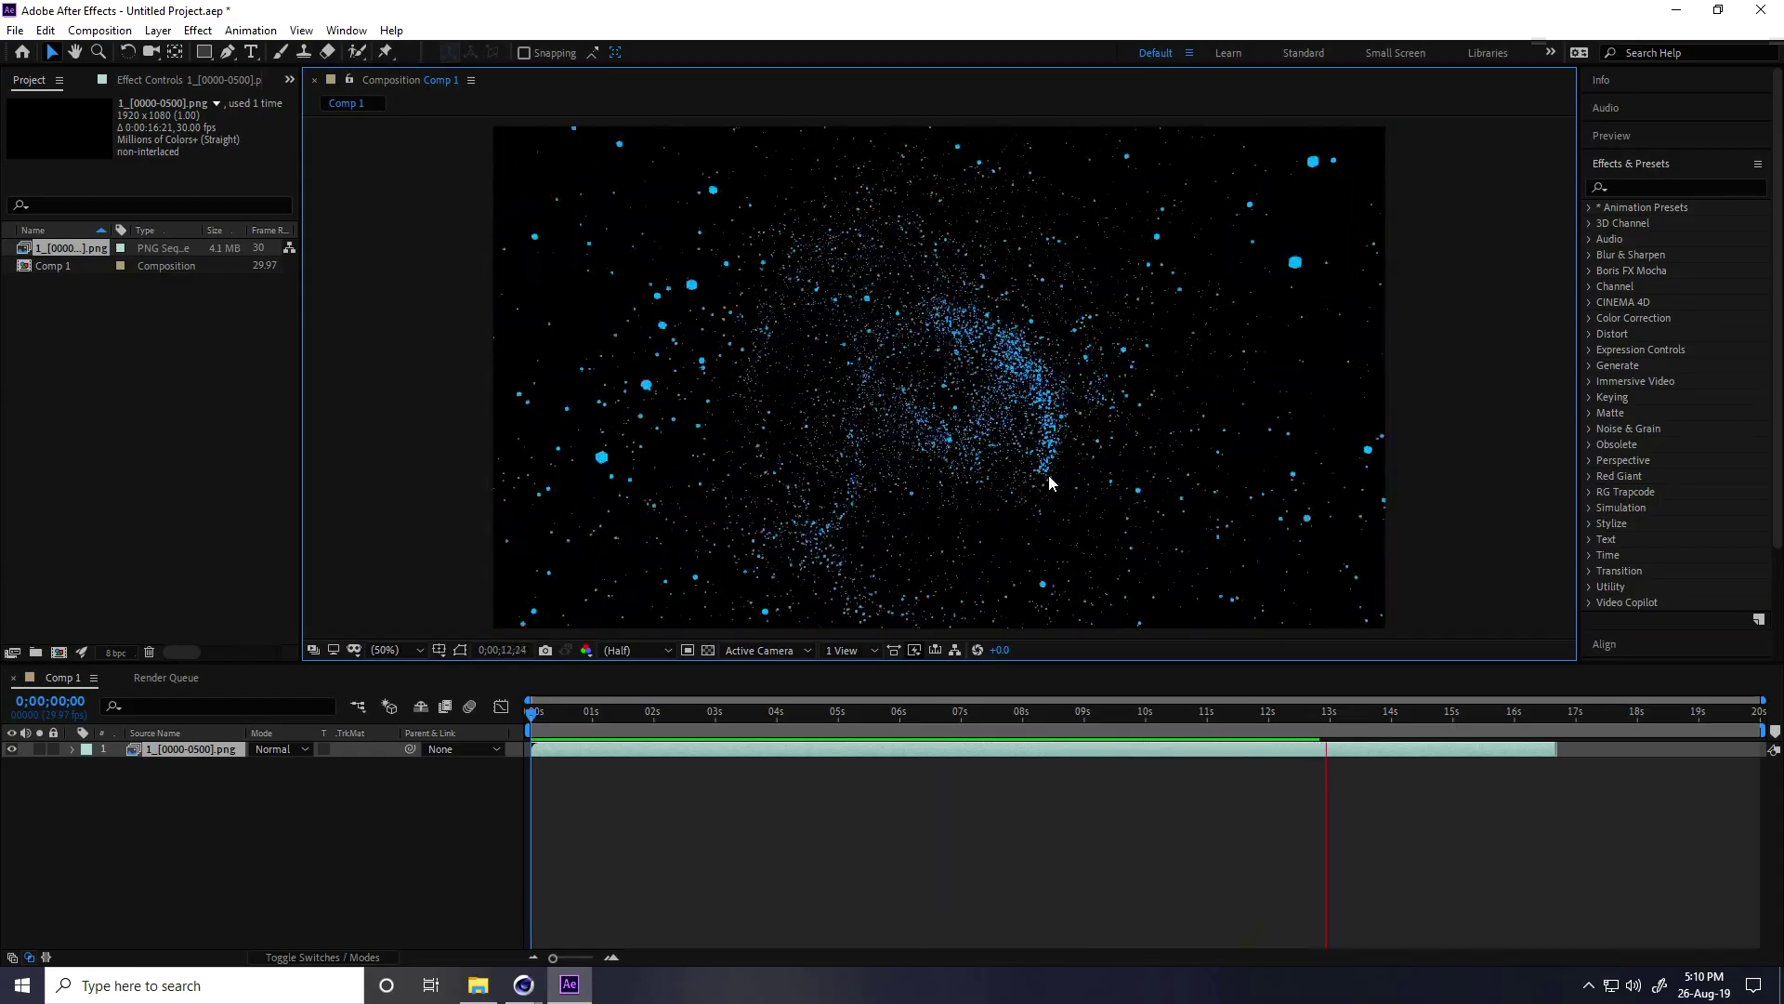
{"action": "key", "text": "space"}
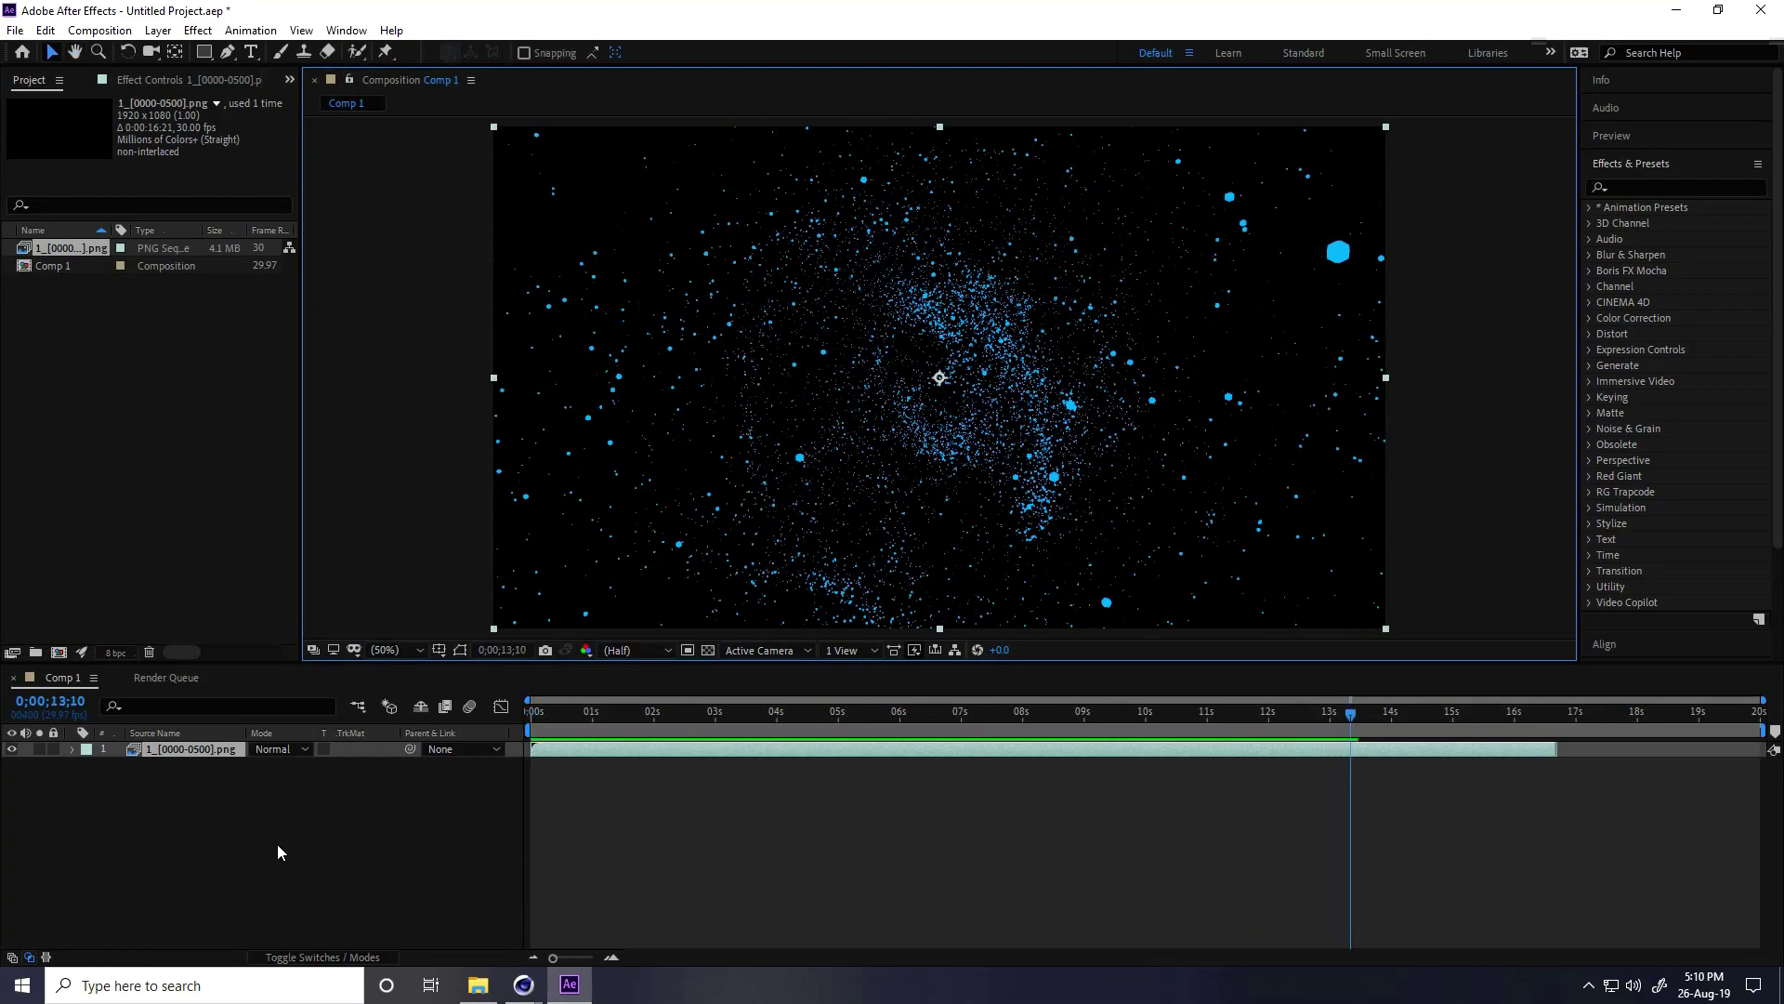
Create a full-size black solid named BG and place it beneath the particle sequence layer
{"action": "right_click", "coordinate": [229, 842]}
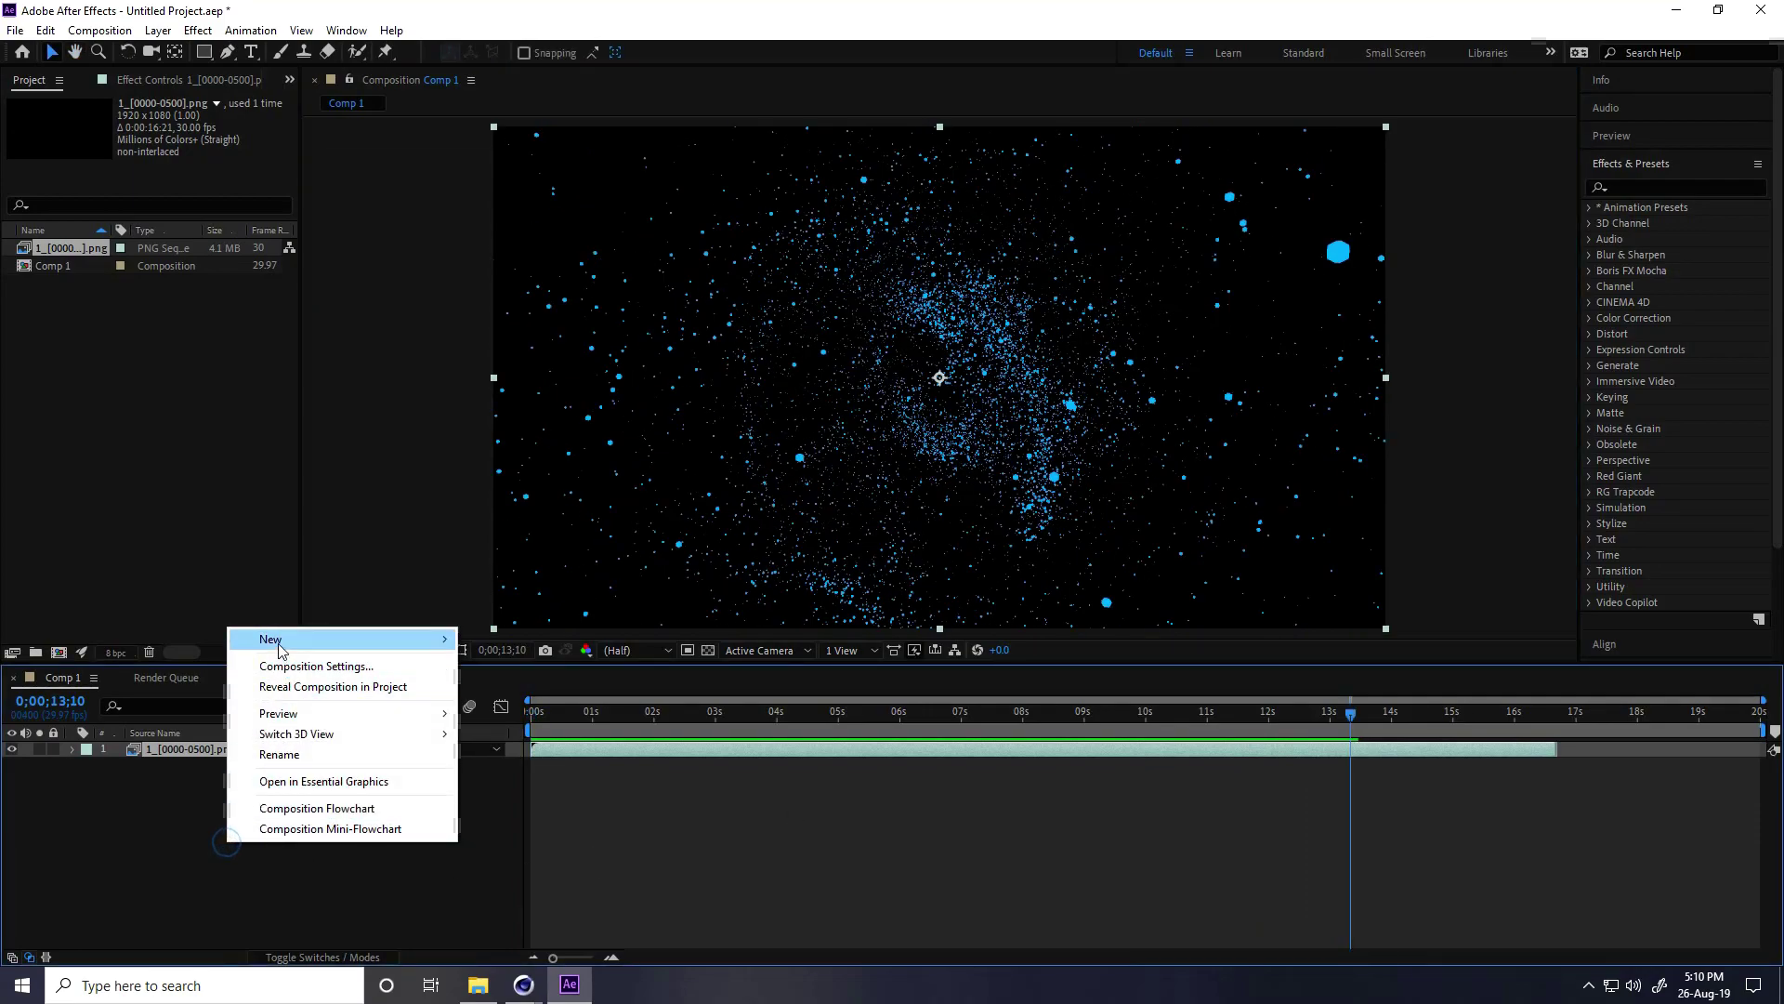
{"action": "mouse_move", "coordinate": [291, 641]}
{"action": "left_click", "coordinate": [507, 687]}
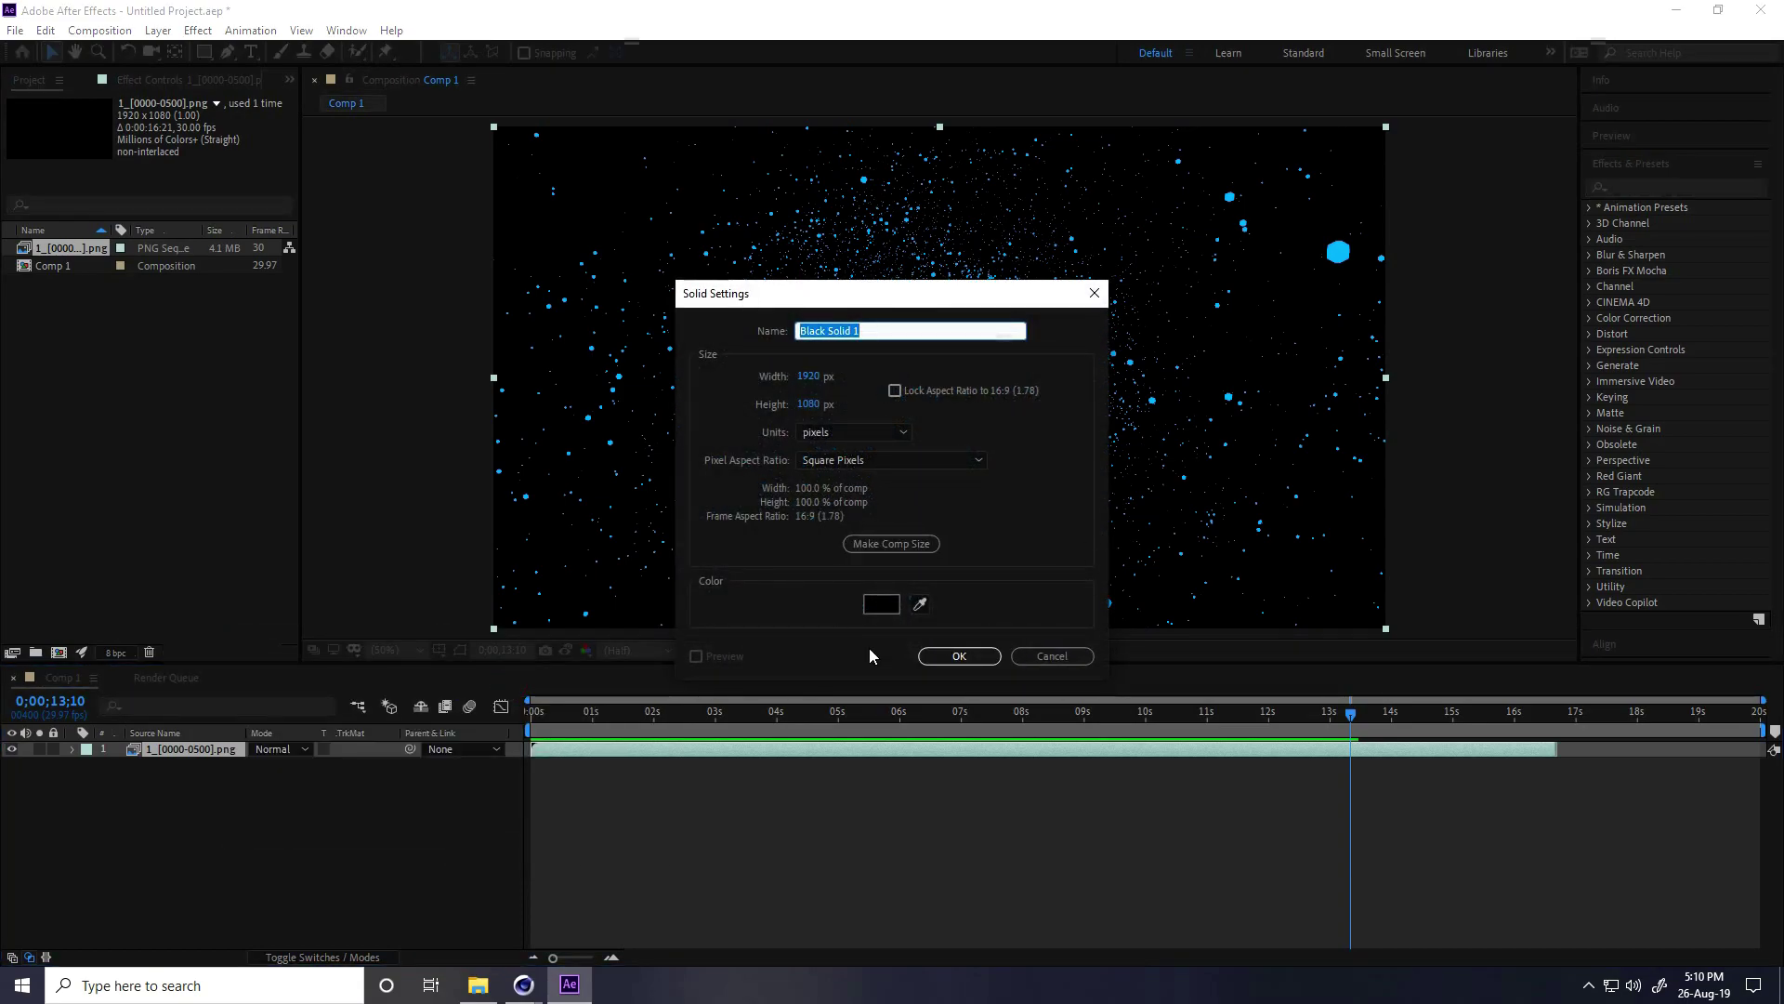
{"action": "type", "text": "BG"}
{"action": "left_click", "coordinate": [959, 656]}
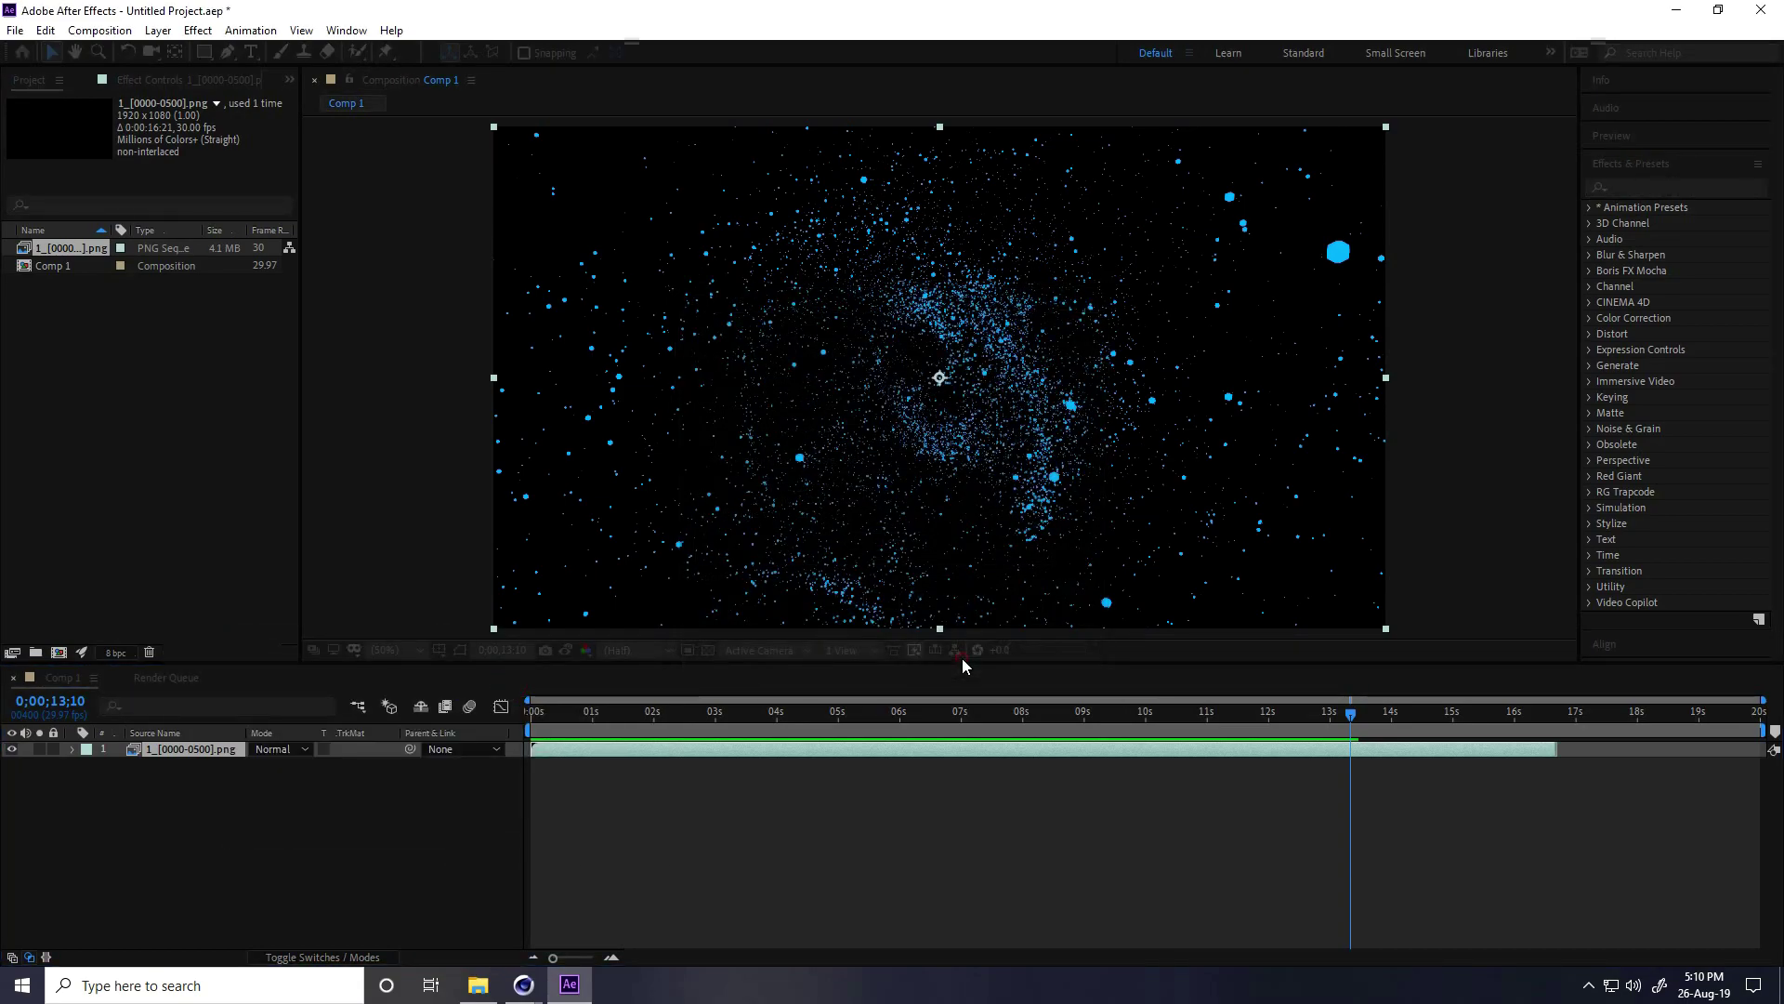
{"action": "left_click_drag", "start_coordinate": [148, 749], "coordinate": [153, 823]}
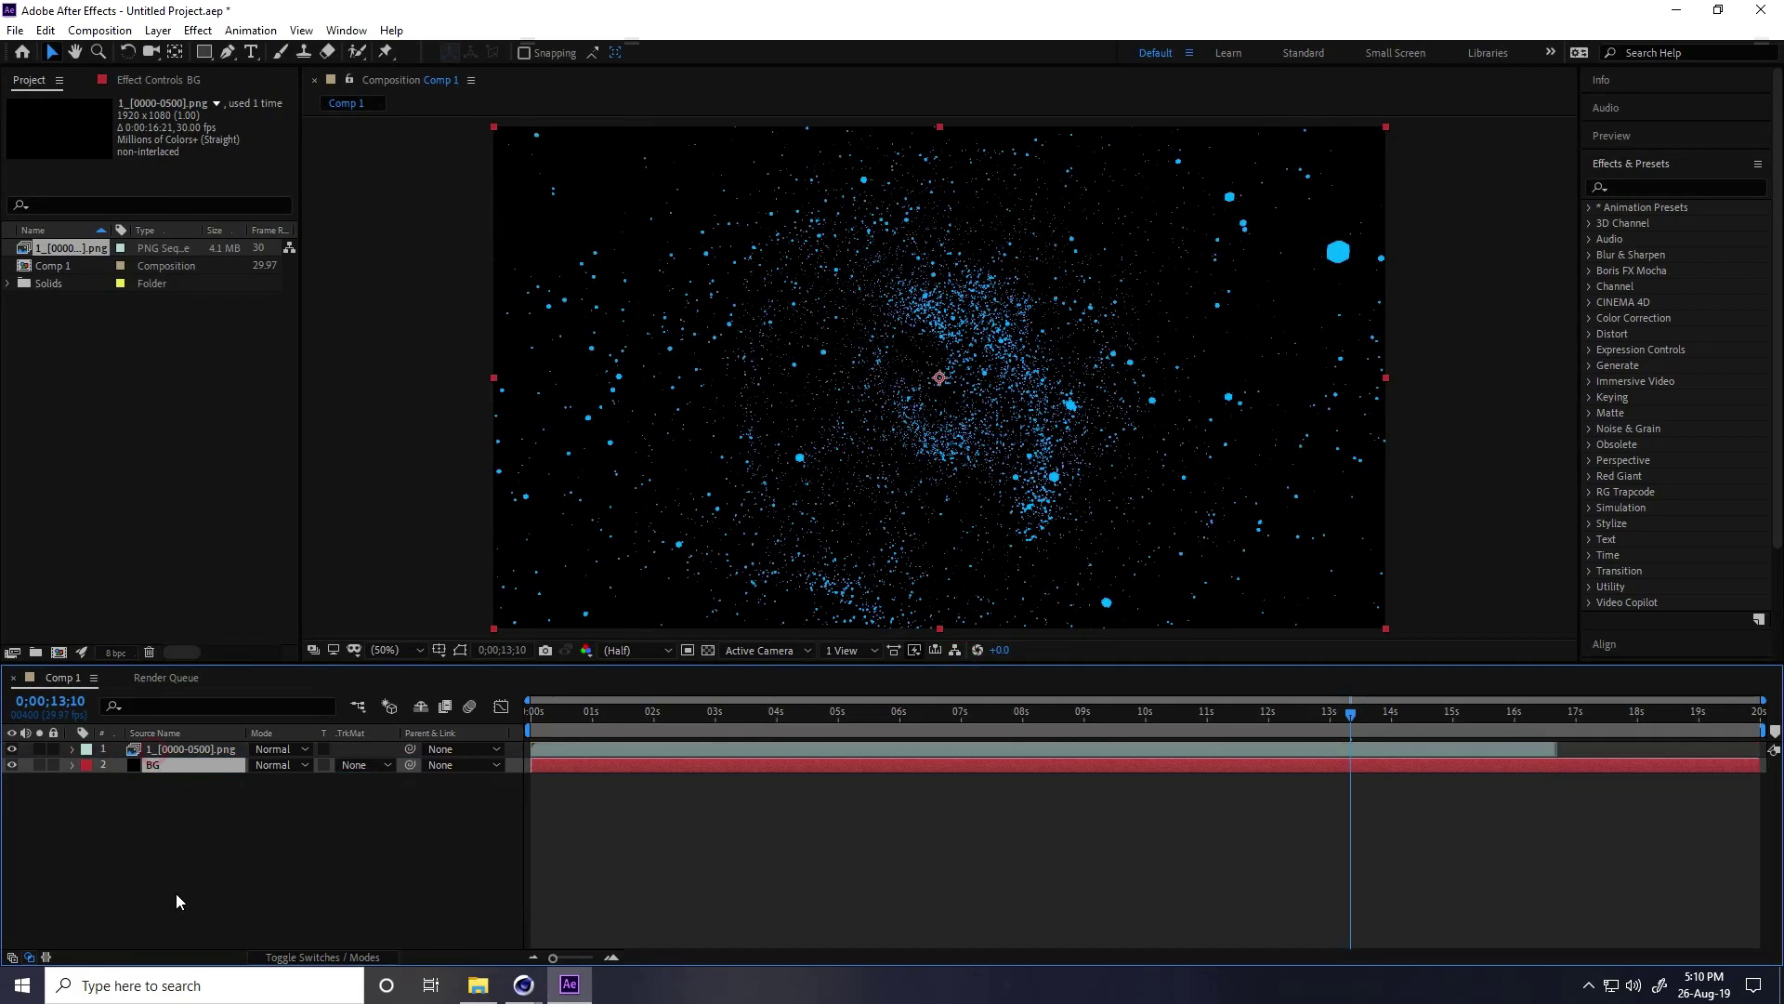
Find the Gradient Ramp effect by searching for ramp and apply it to the BG layer
{"action": "left_click", "coordinate": [1639, 190]}
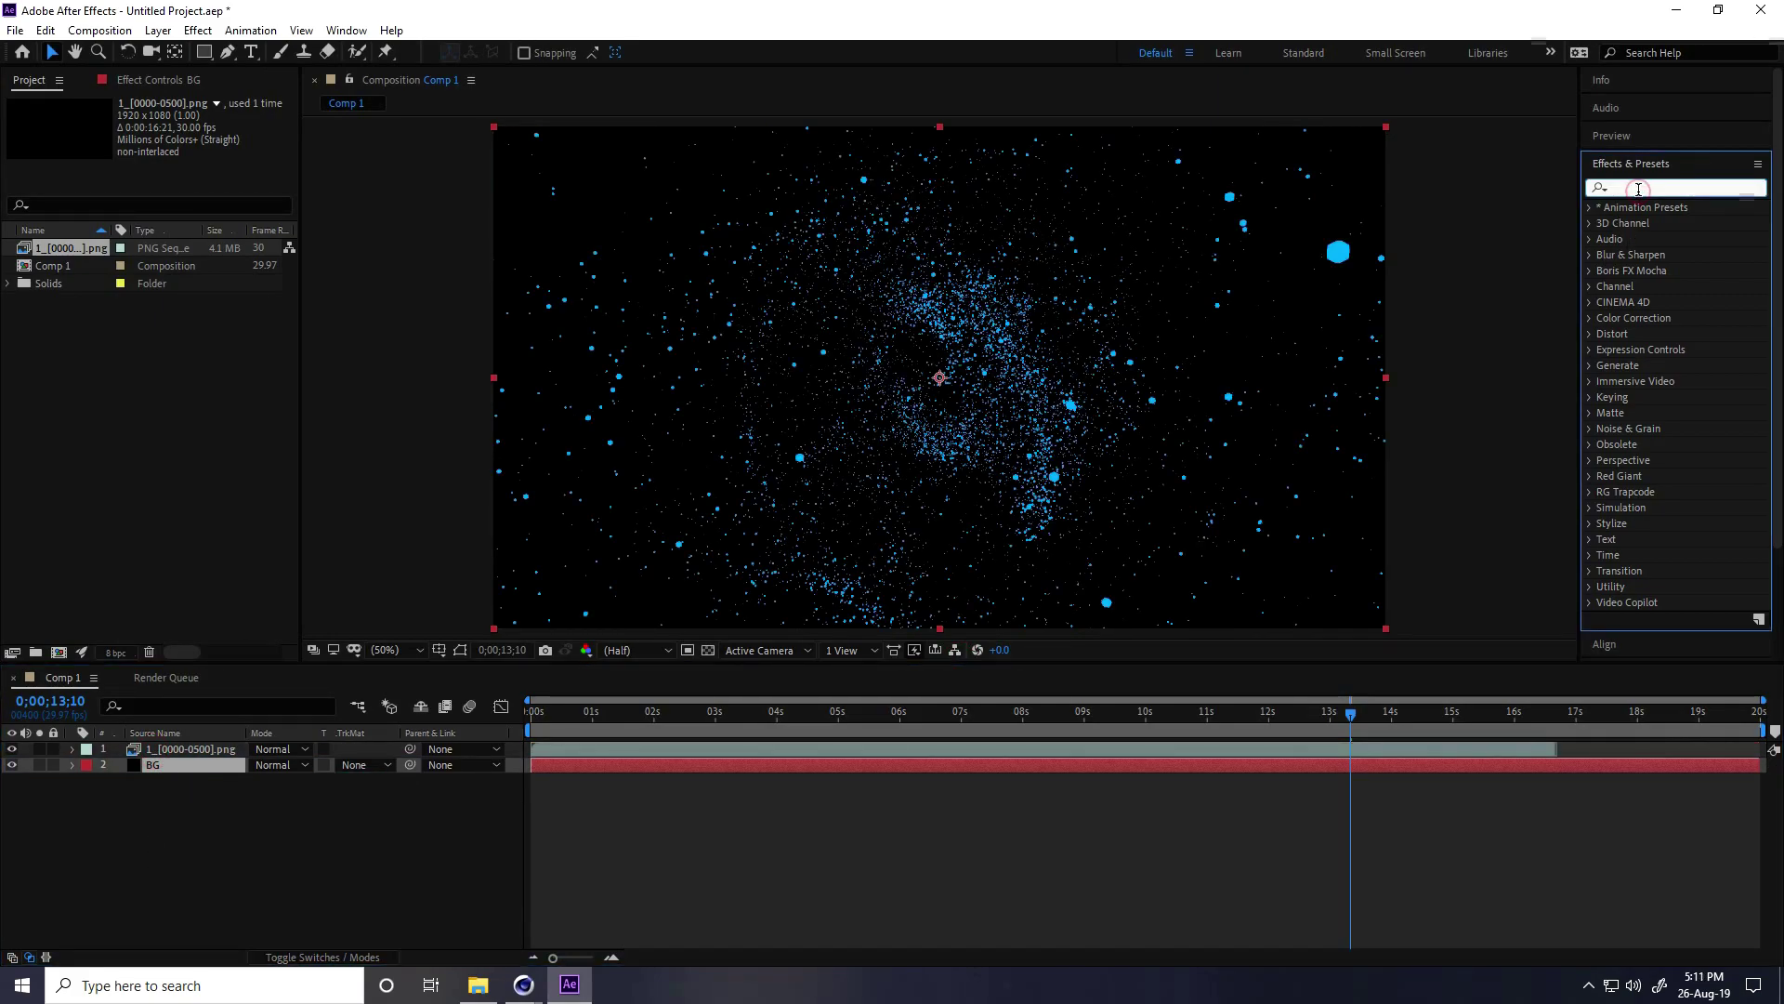
{"action": "type", "text": "ramp"}
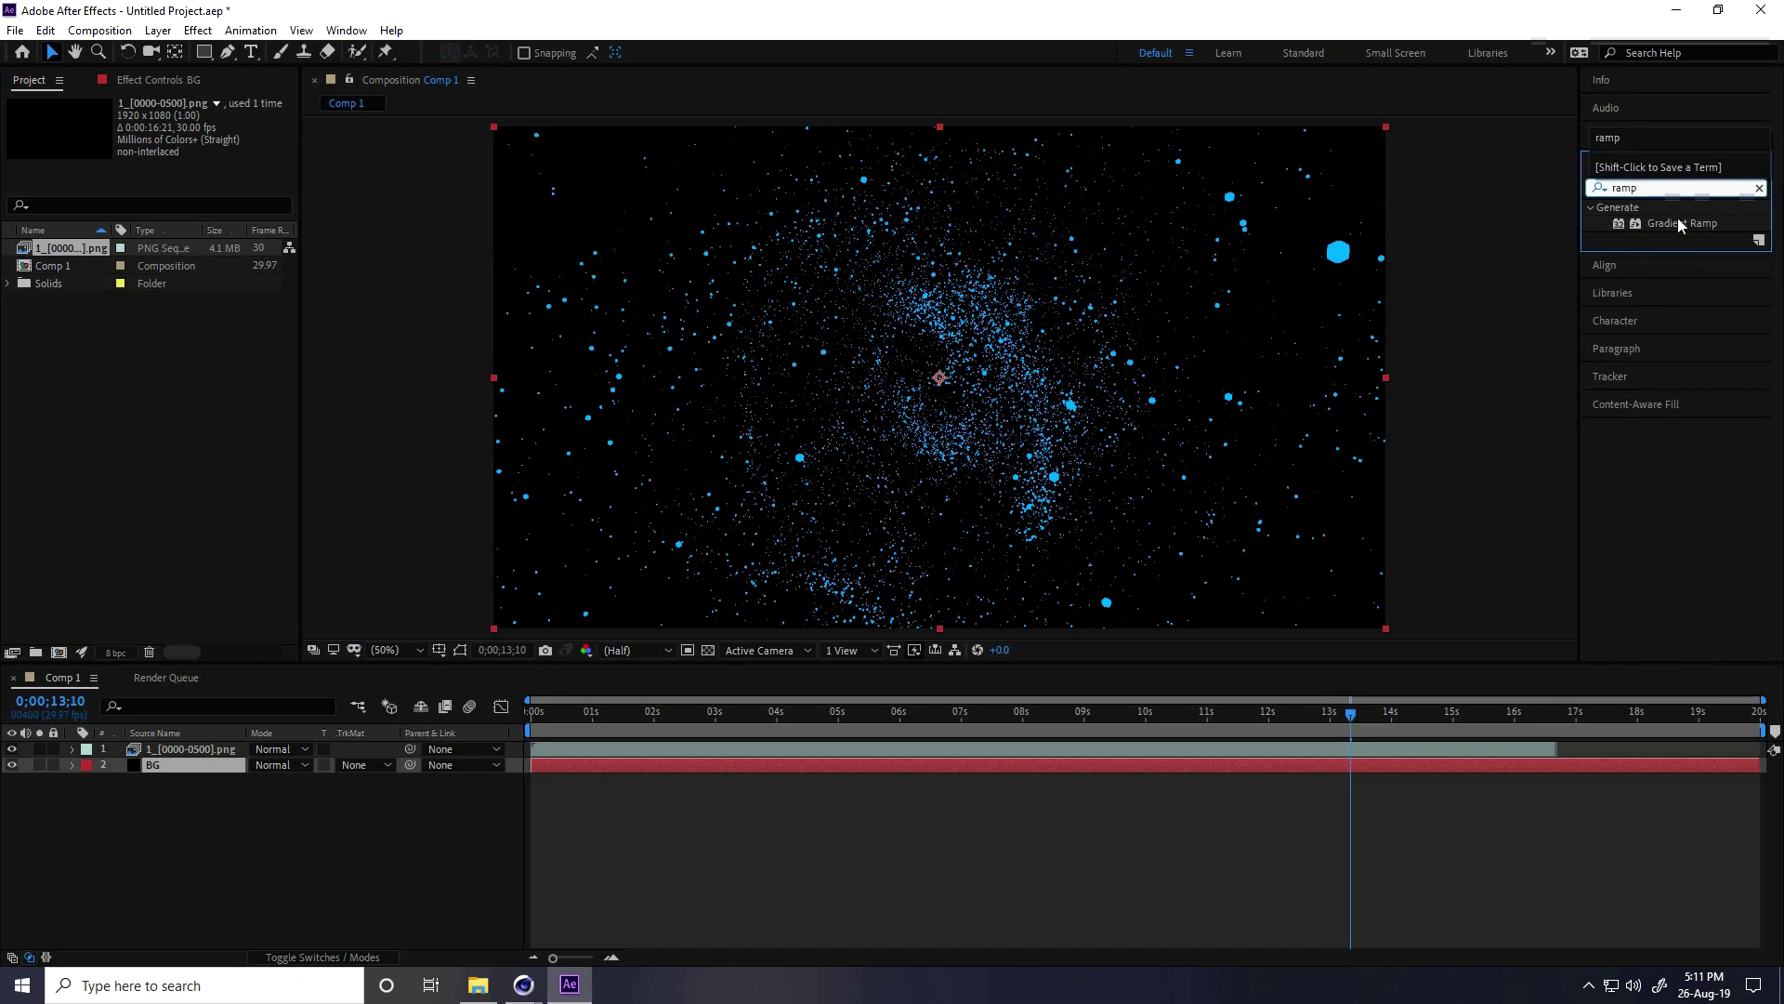
{"action": "left_click_drag", "start_coordinate": [1683, 223], "coordinate": [175, 771]}
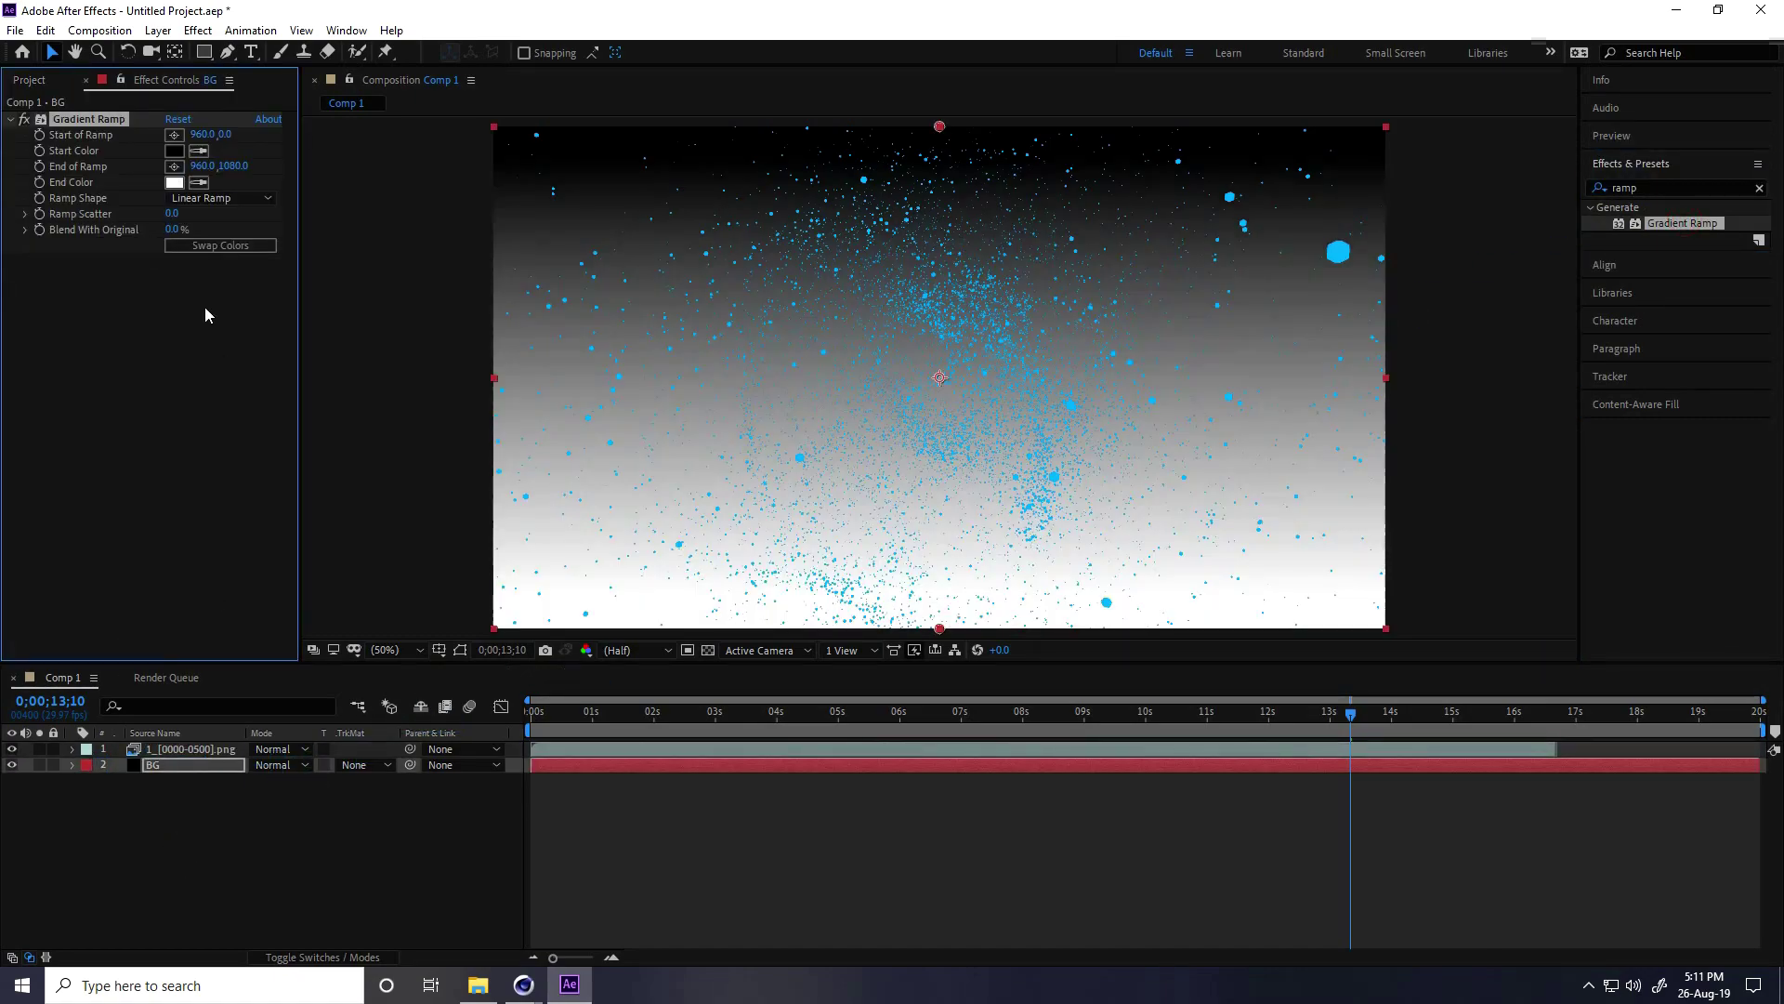
Set the gradient's start colour to a dark blue with hue 200, saturation 100% and brightness 10%
{"action": "left_click", "coordinate": [174, 153]}
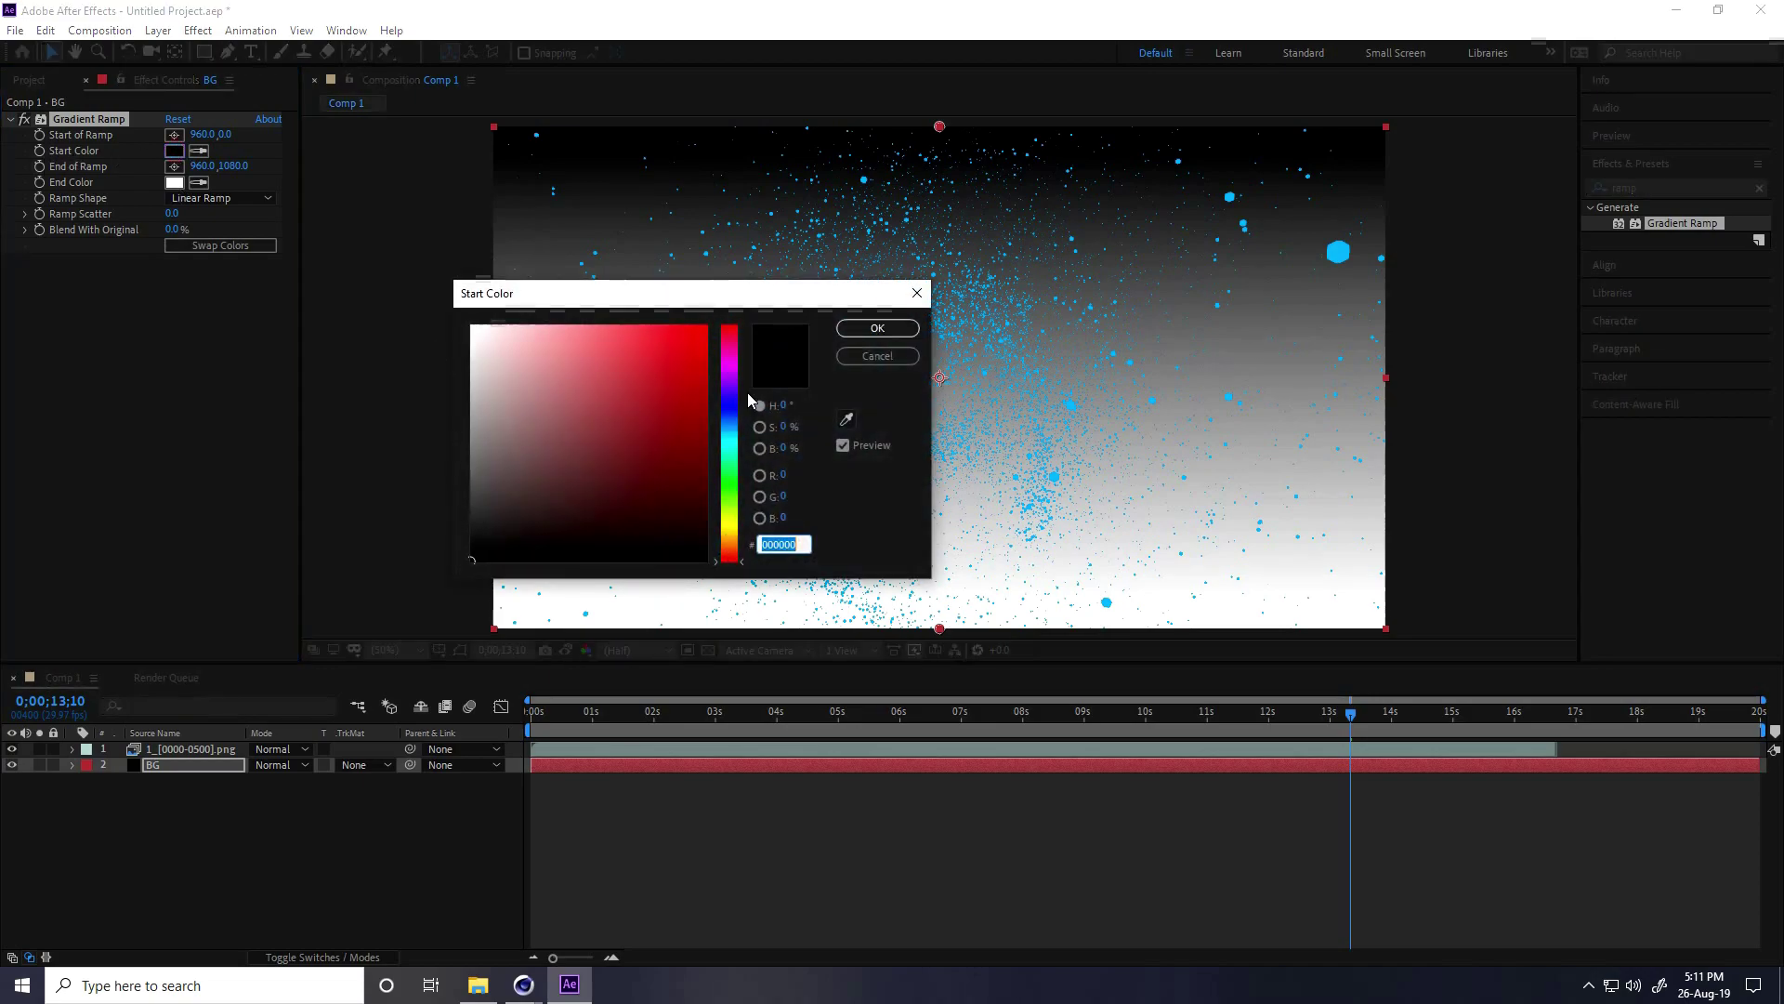
{"action": "left_click", "coordinate": [782, 409]}
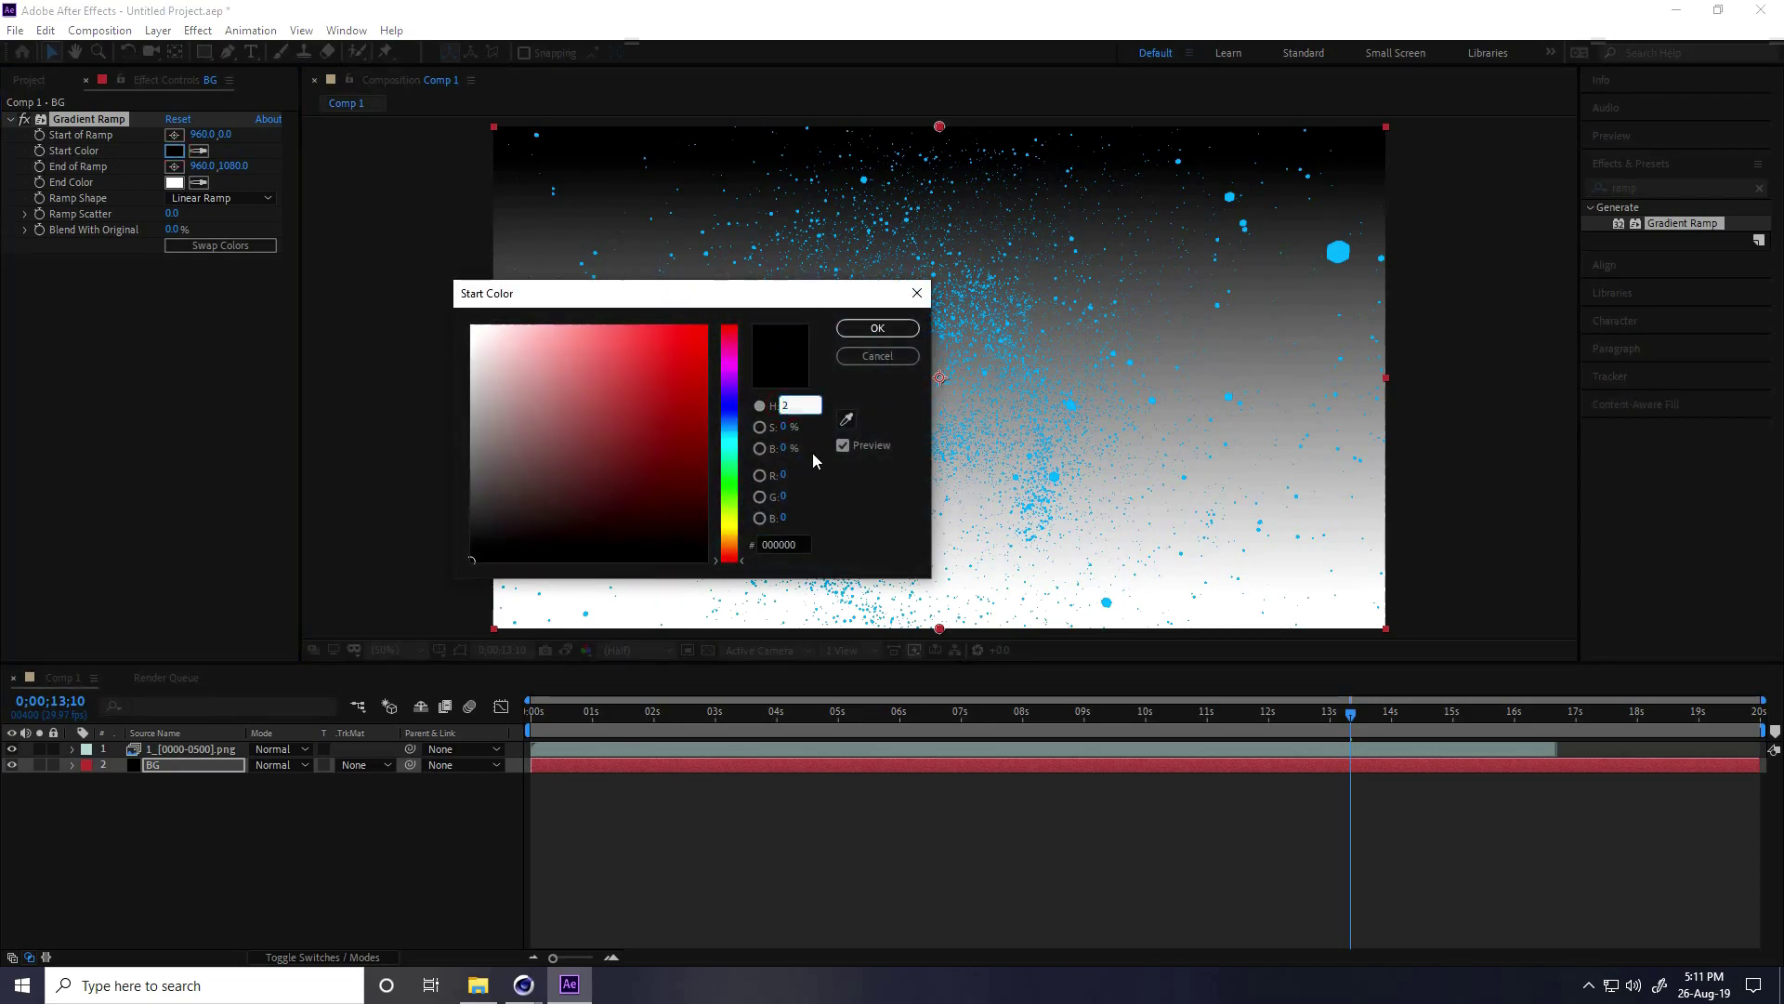
{"action": "type", "text": "200"}
{"action": "key", "text": "Tab"}
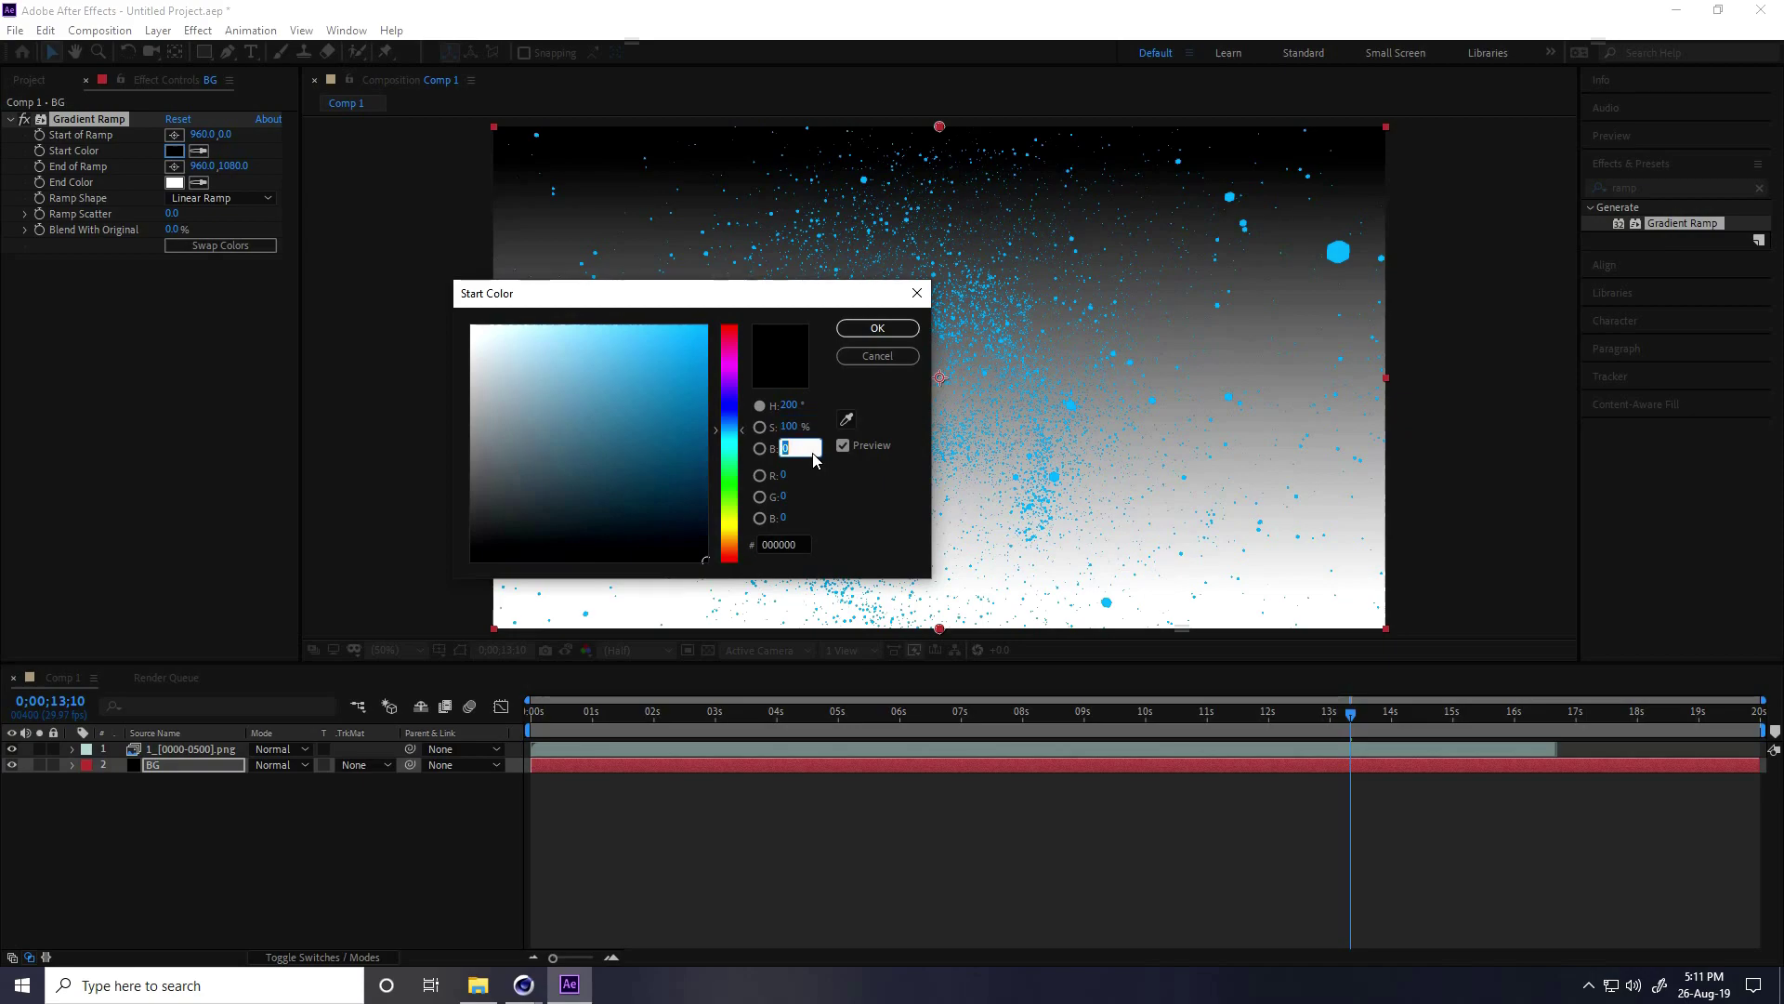
{"action": "left_click", "coordinate": [812, 451]}
{"action": "type", "text": "10"}
{"action": "key", "text": "Return"}
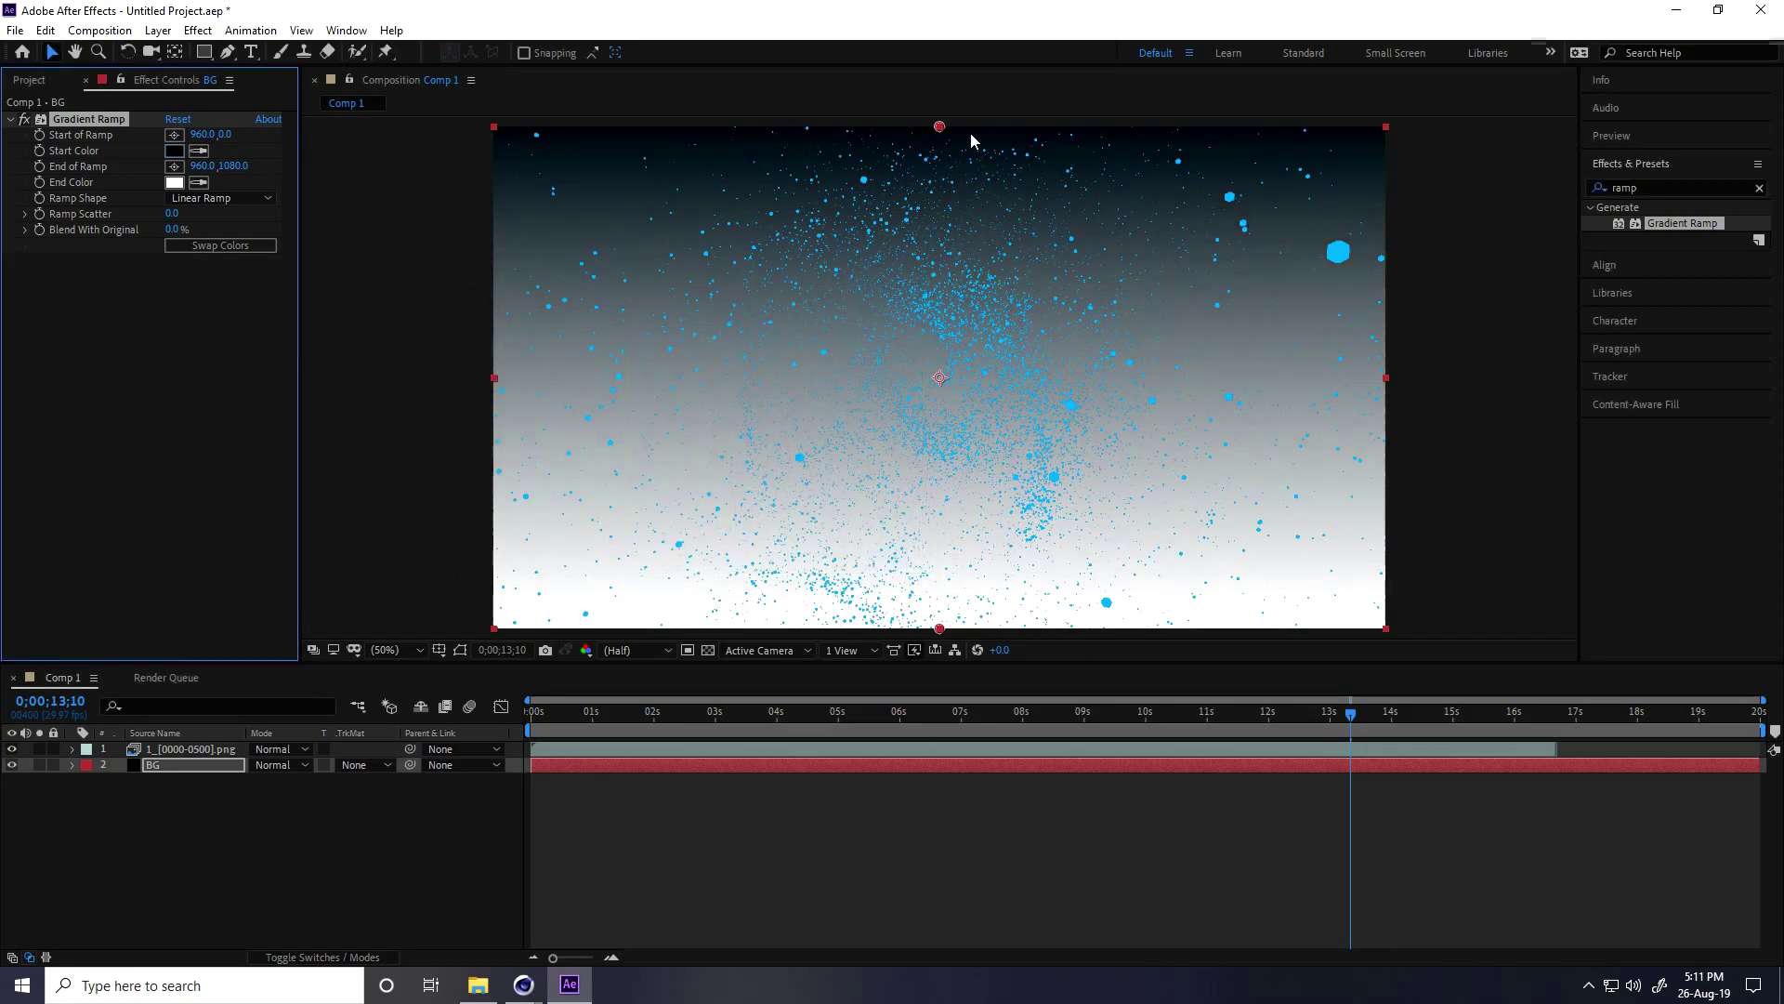
Move the start of the BG gradient to the frame centre, about 958, 542, and change the ramp shape to Radial Ramp
{"action": "left_click_drag", "start_coordinate": [941, 125], "coordinate": [941, 380]}
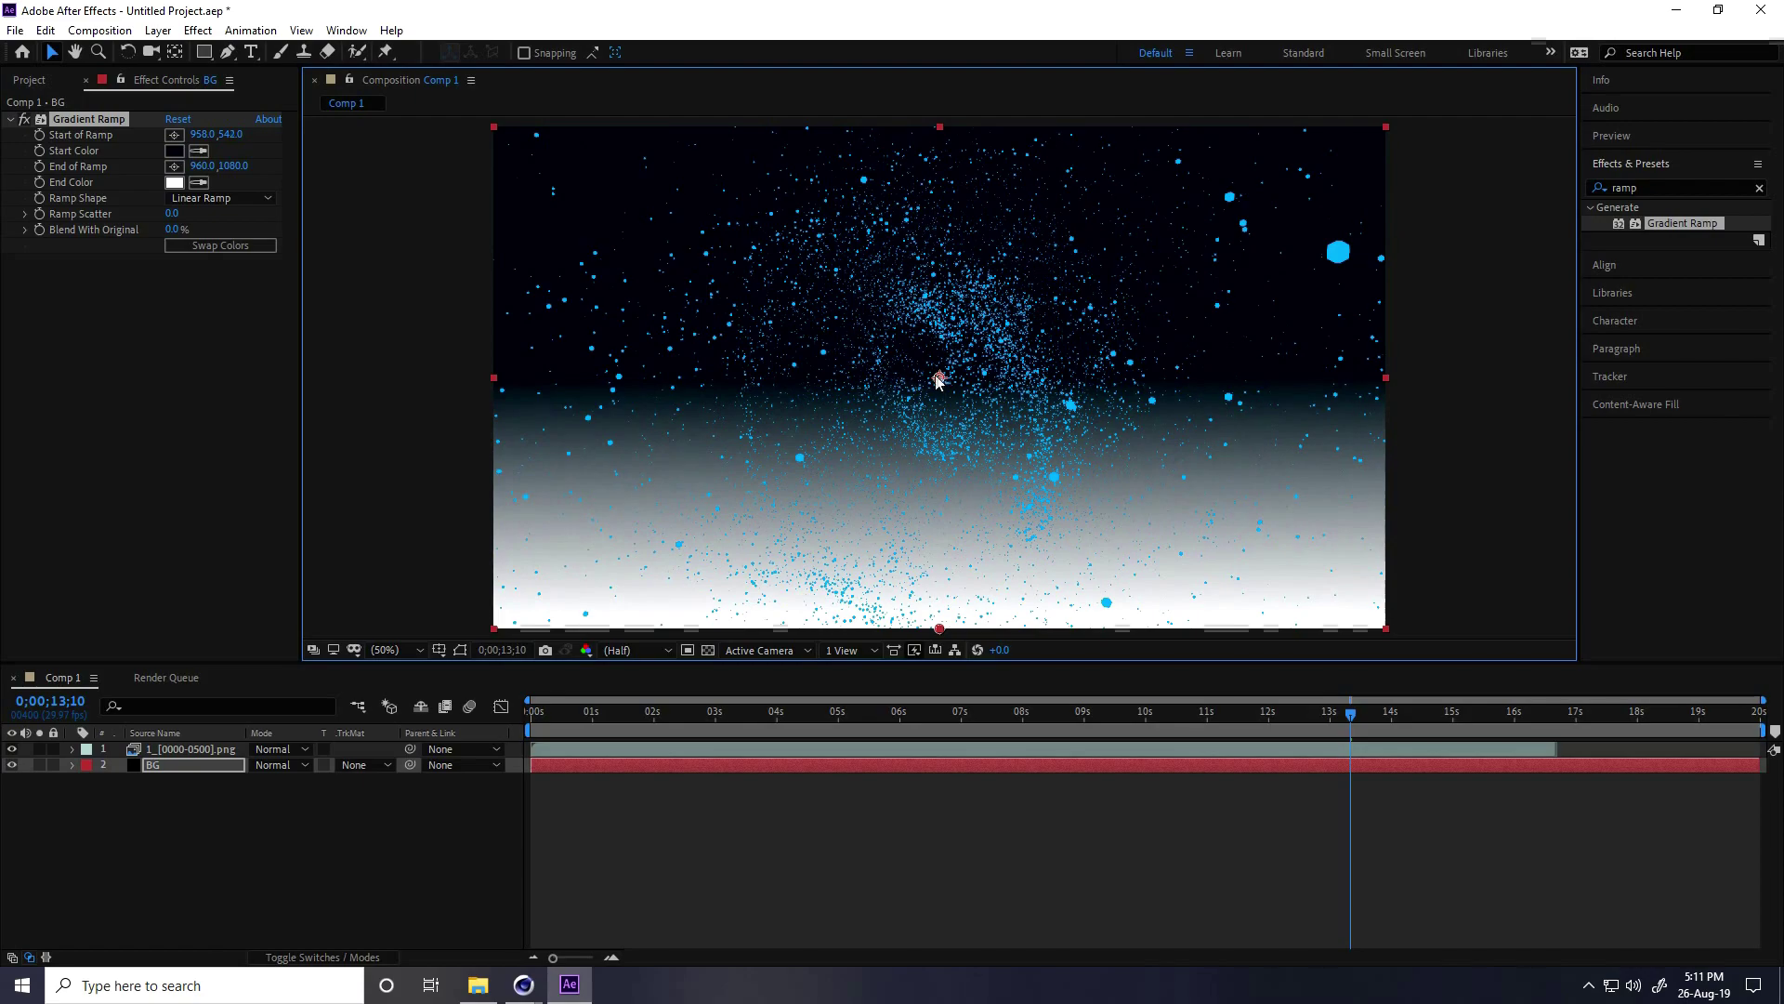
{"action": "left_click", "coordinate": [205, 197]}
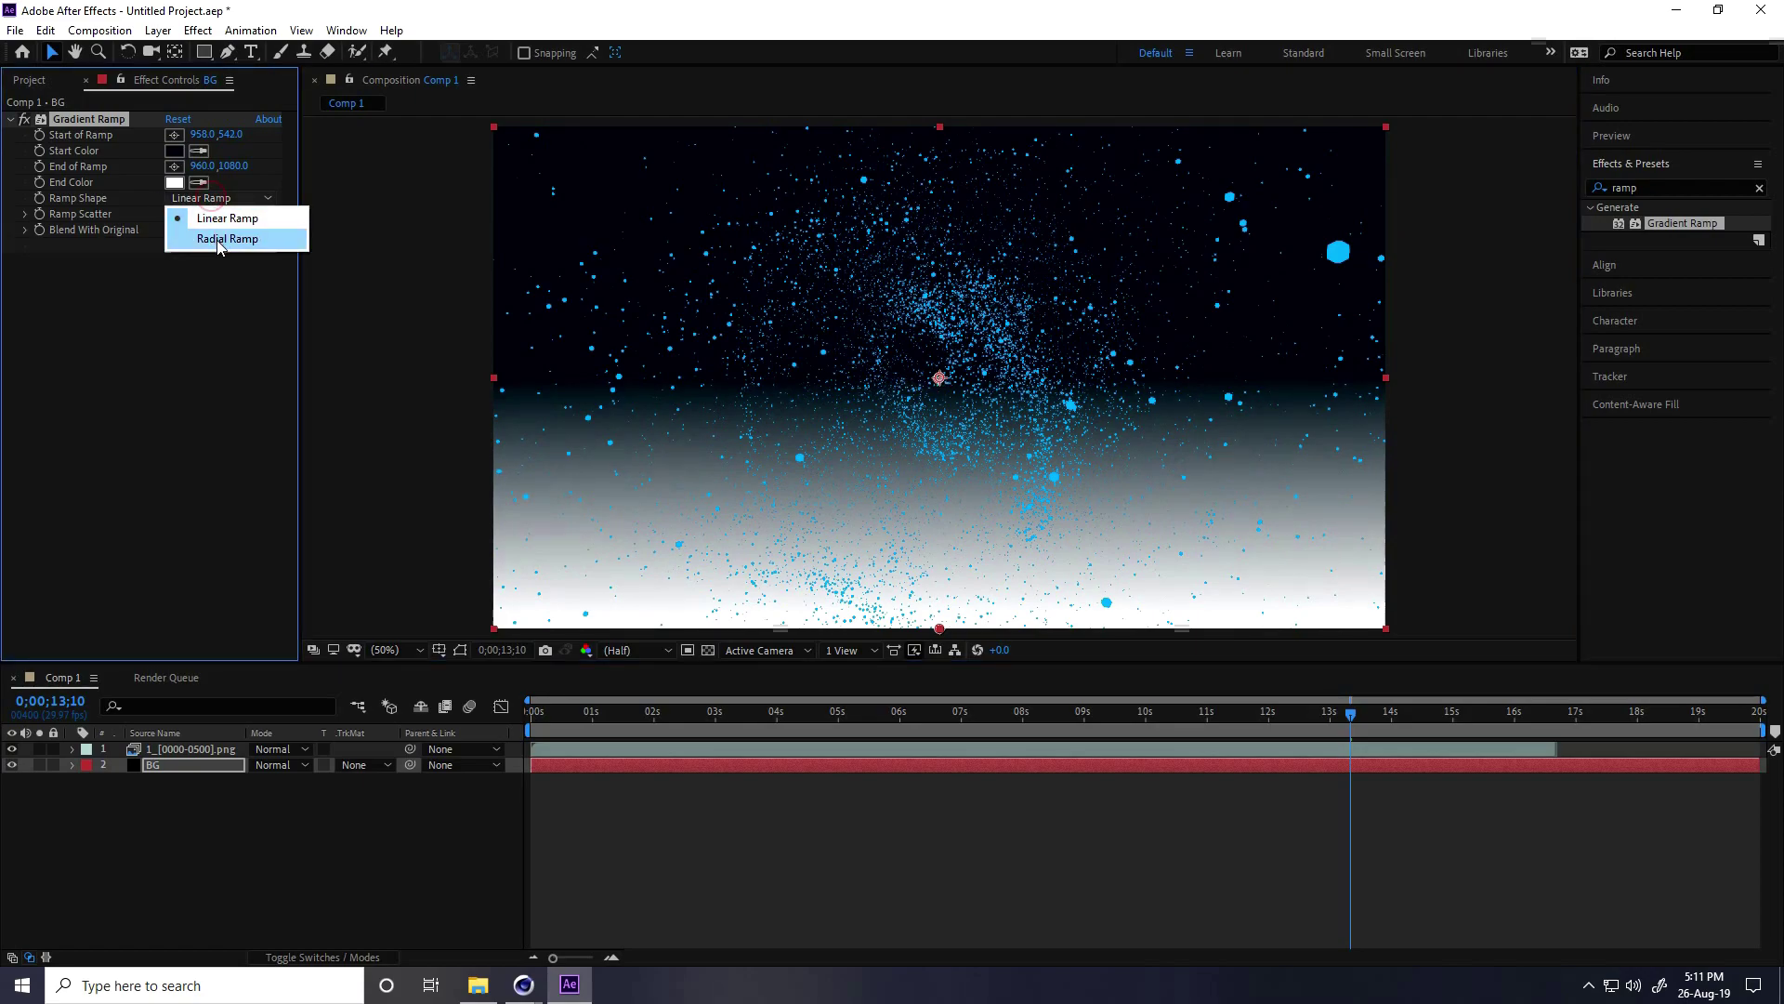
{"action": "left_click", "coordinate": [216, 240]}
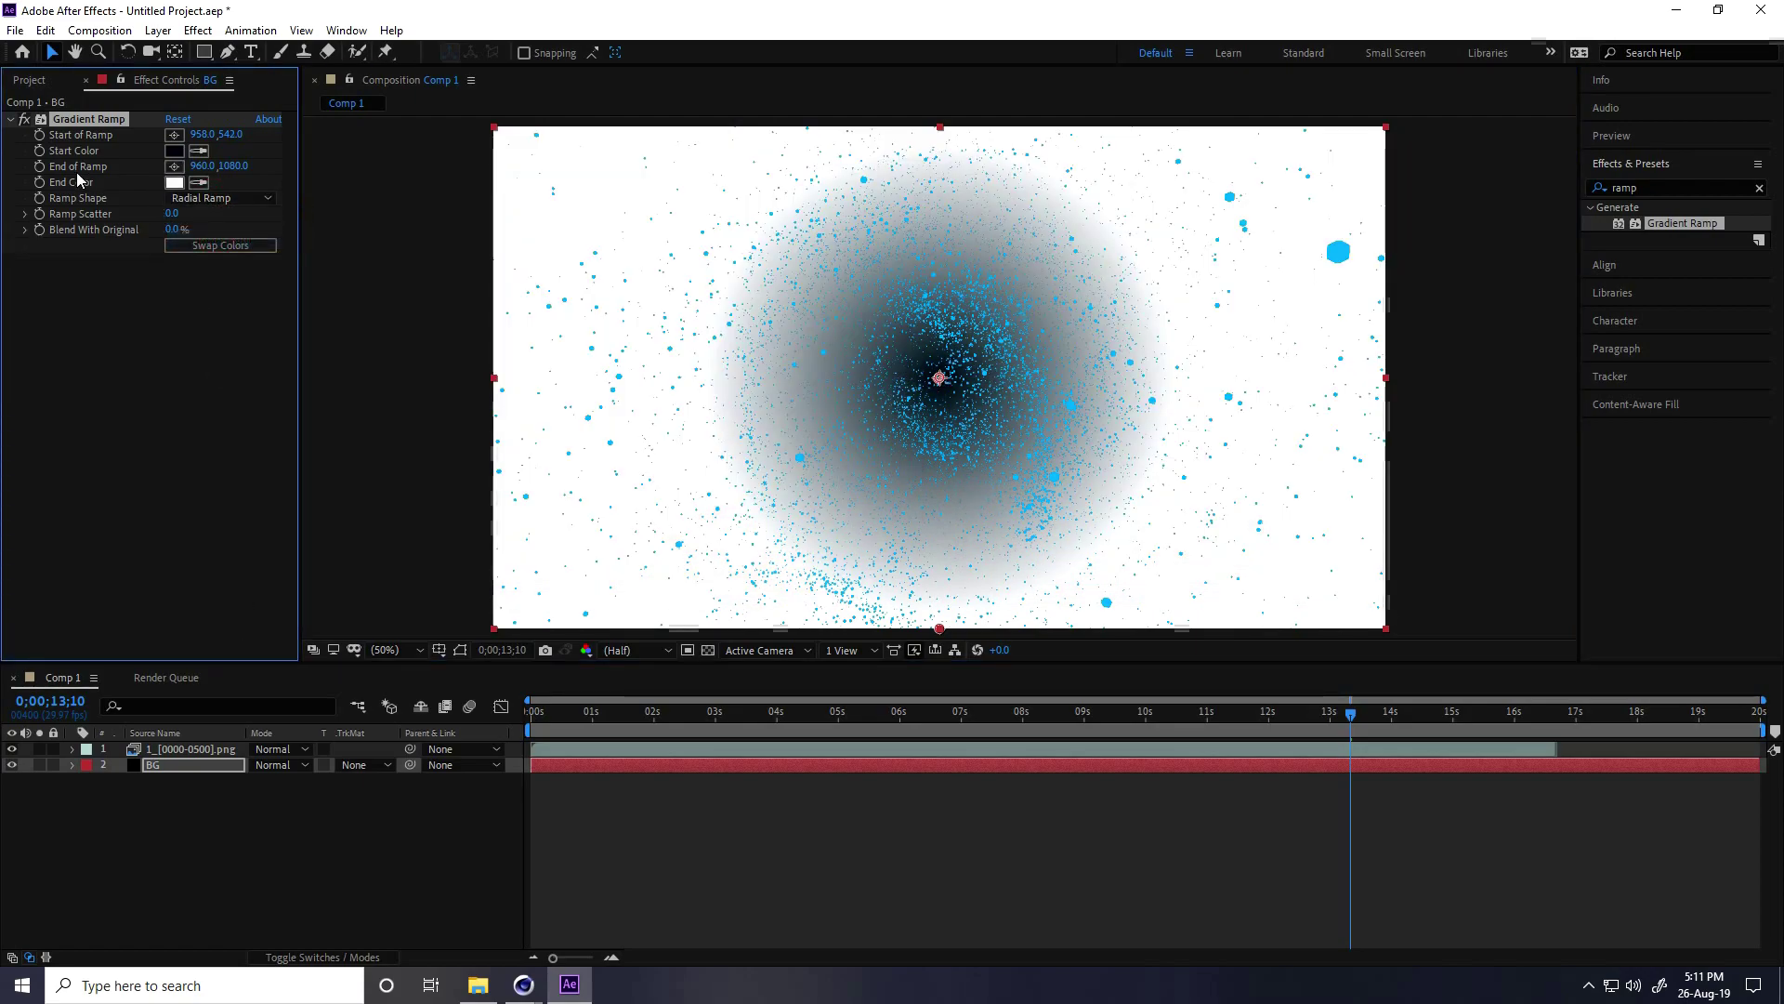
Set the gradient's end colour to a very dark blue with hue 200, saturation 100% and brightness 5%
{"action": "left_click", "coordinate": [174, 183]}
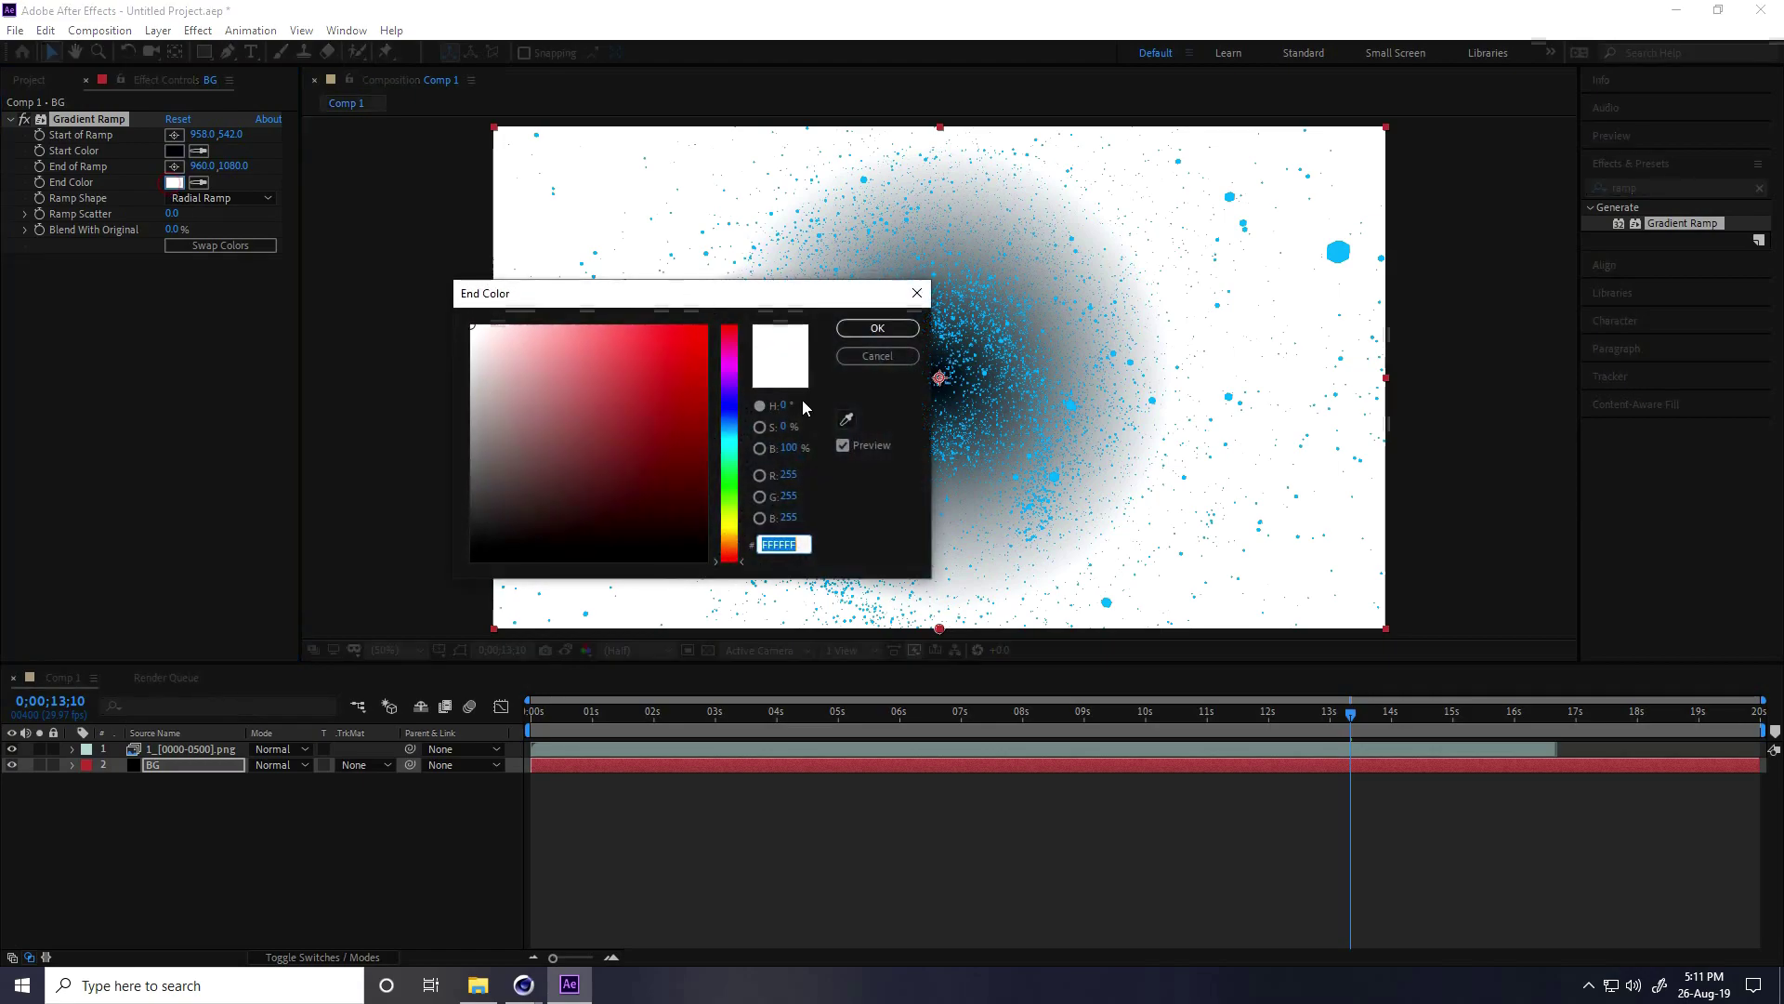
{"action": "left_click", "coordinate": [785, 405]}
{"action": "type", "text": "200"}
{"action": "key", "text": "Tab"}
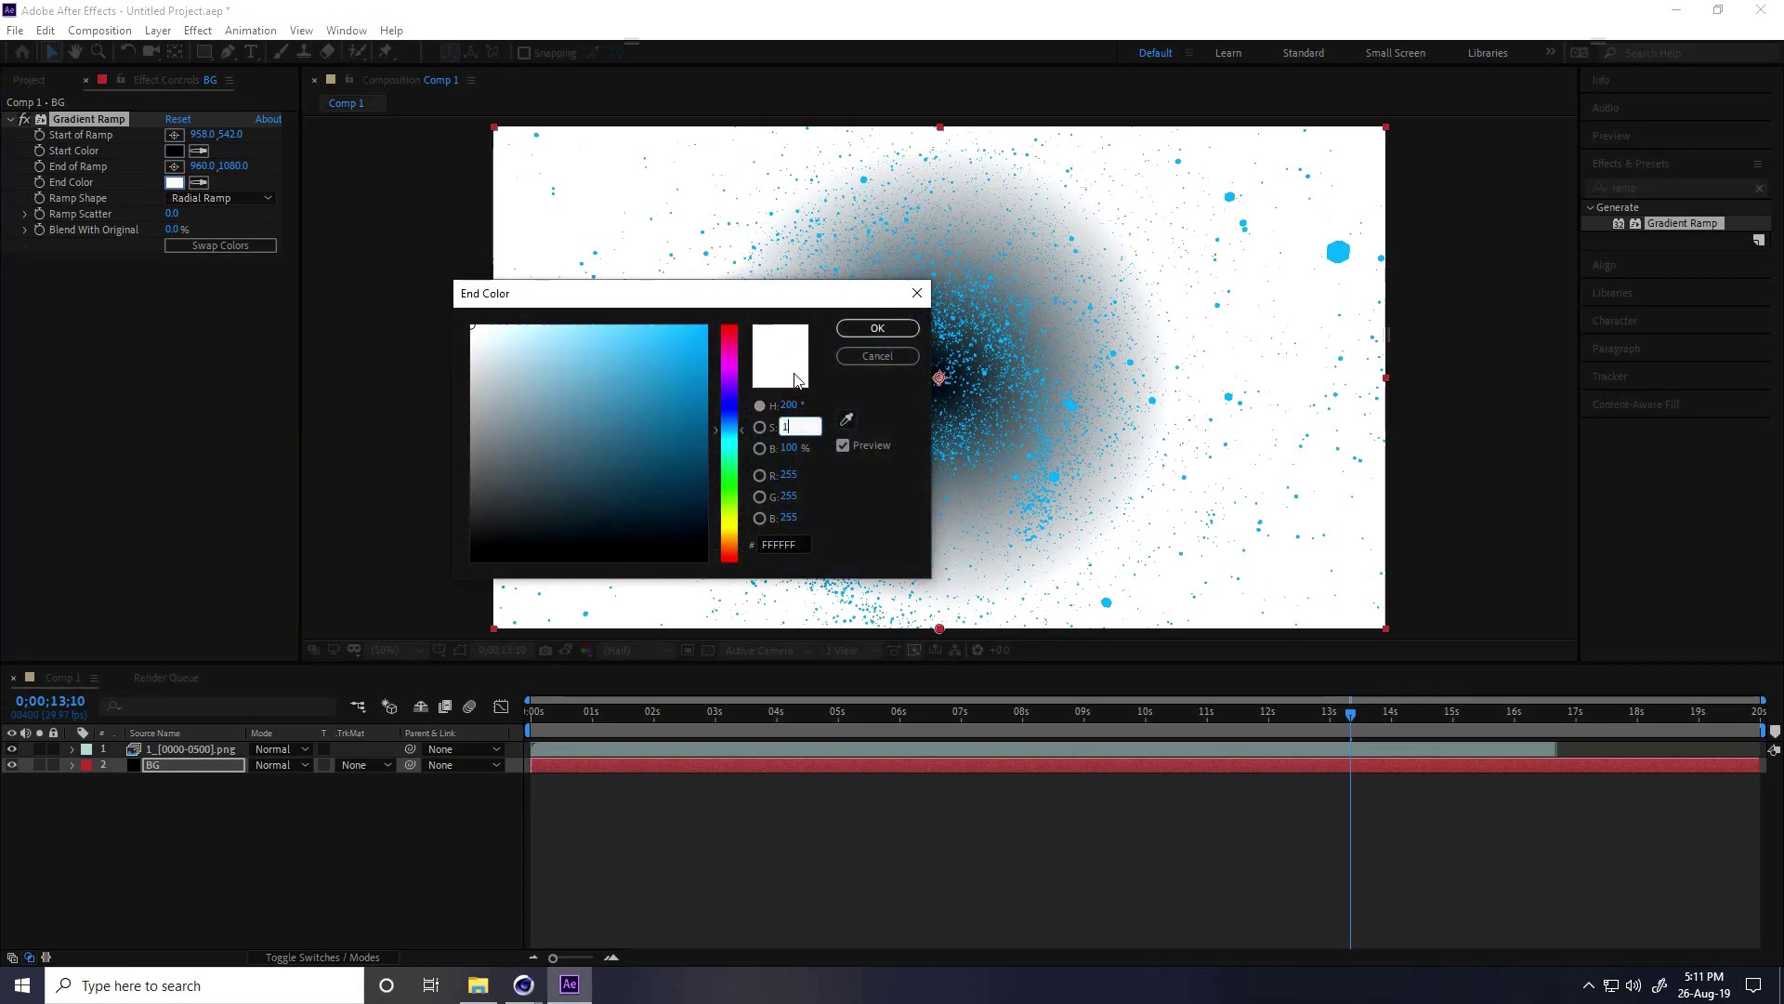
{"action": "type", "text": "100"}
{"action": "key", "text": "Tab"}
{"action": "type", "text": "5"}
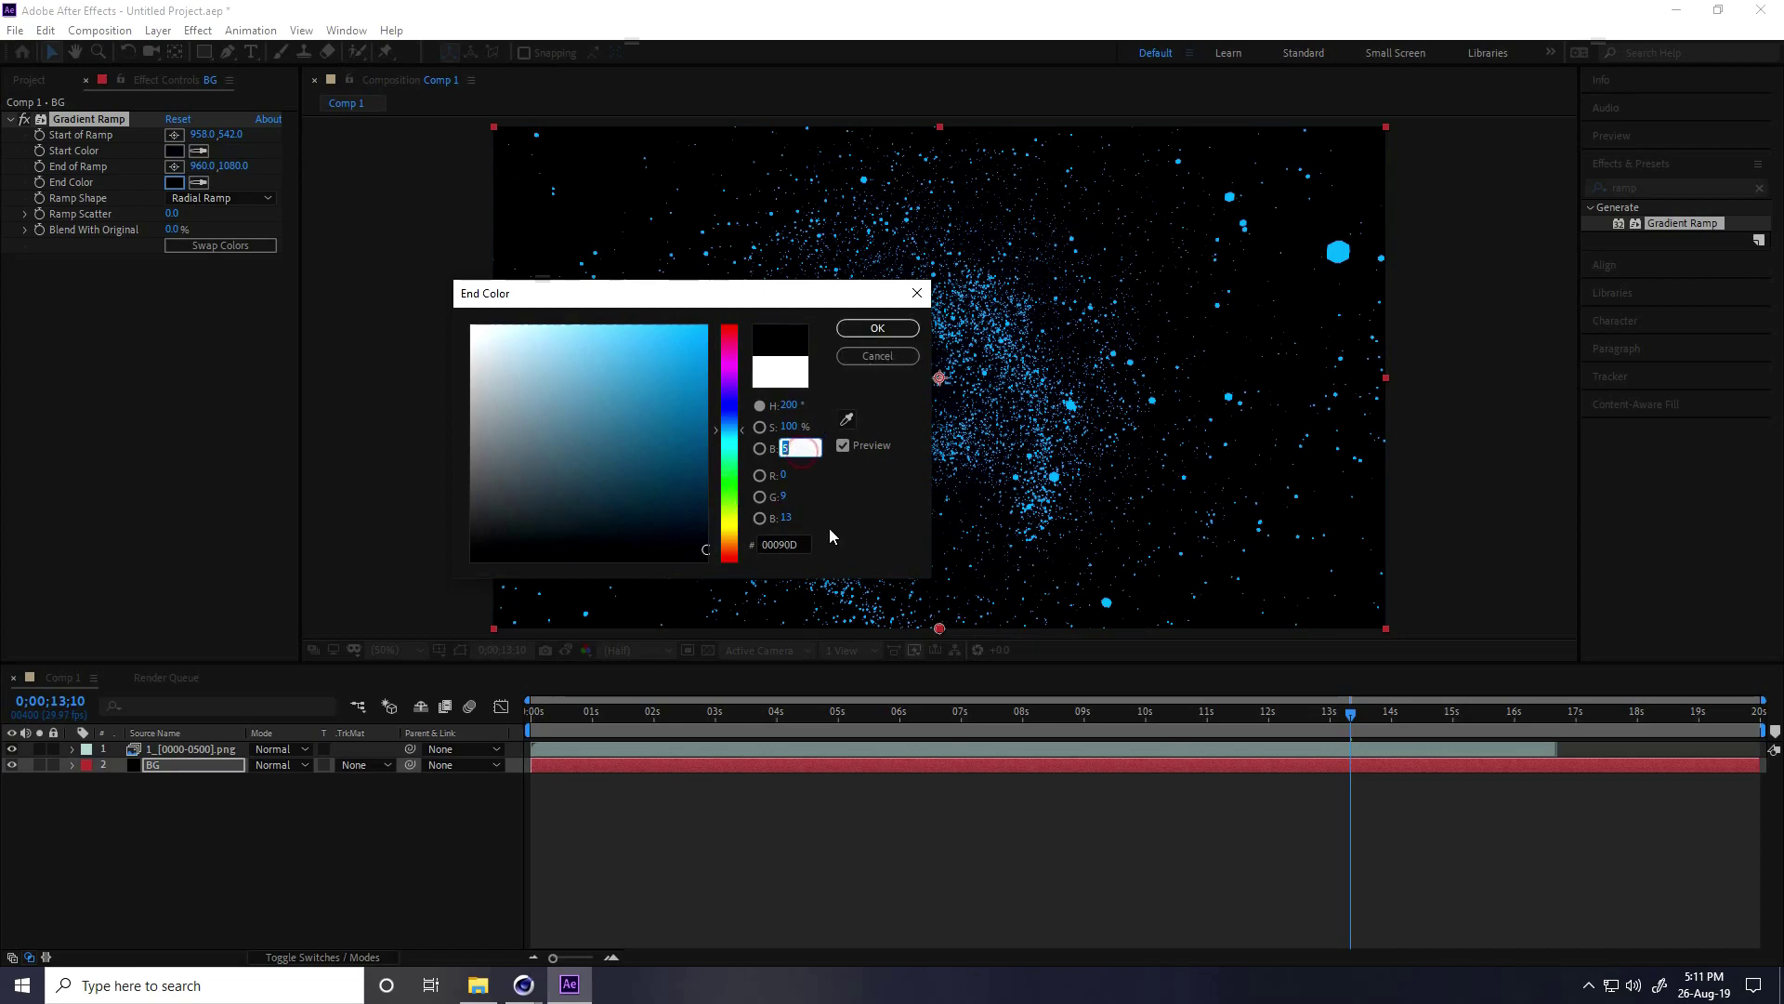
{"action": "key", "text": "Return"}
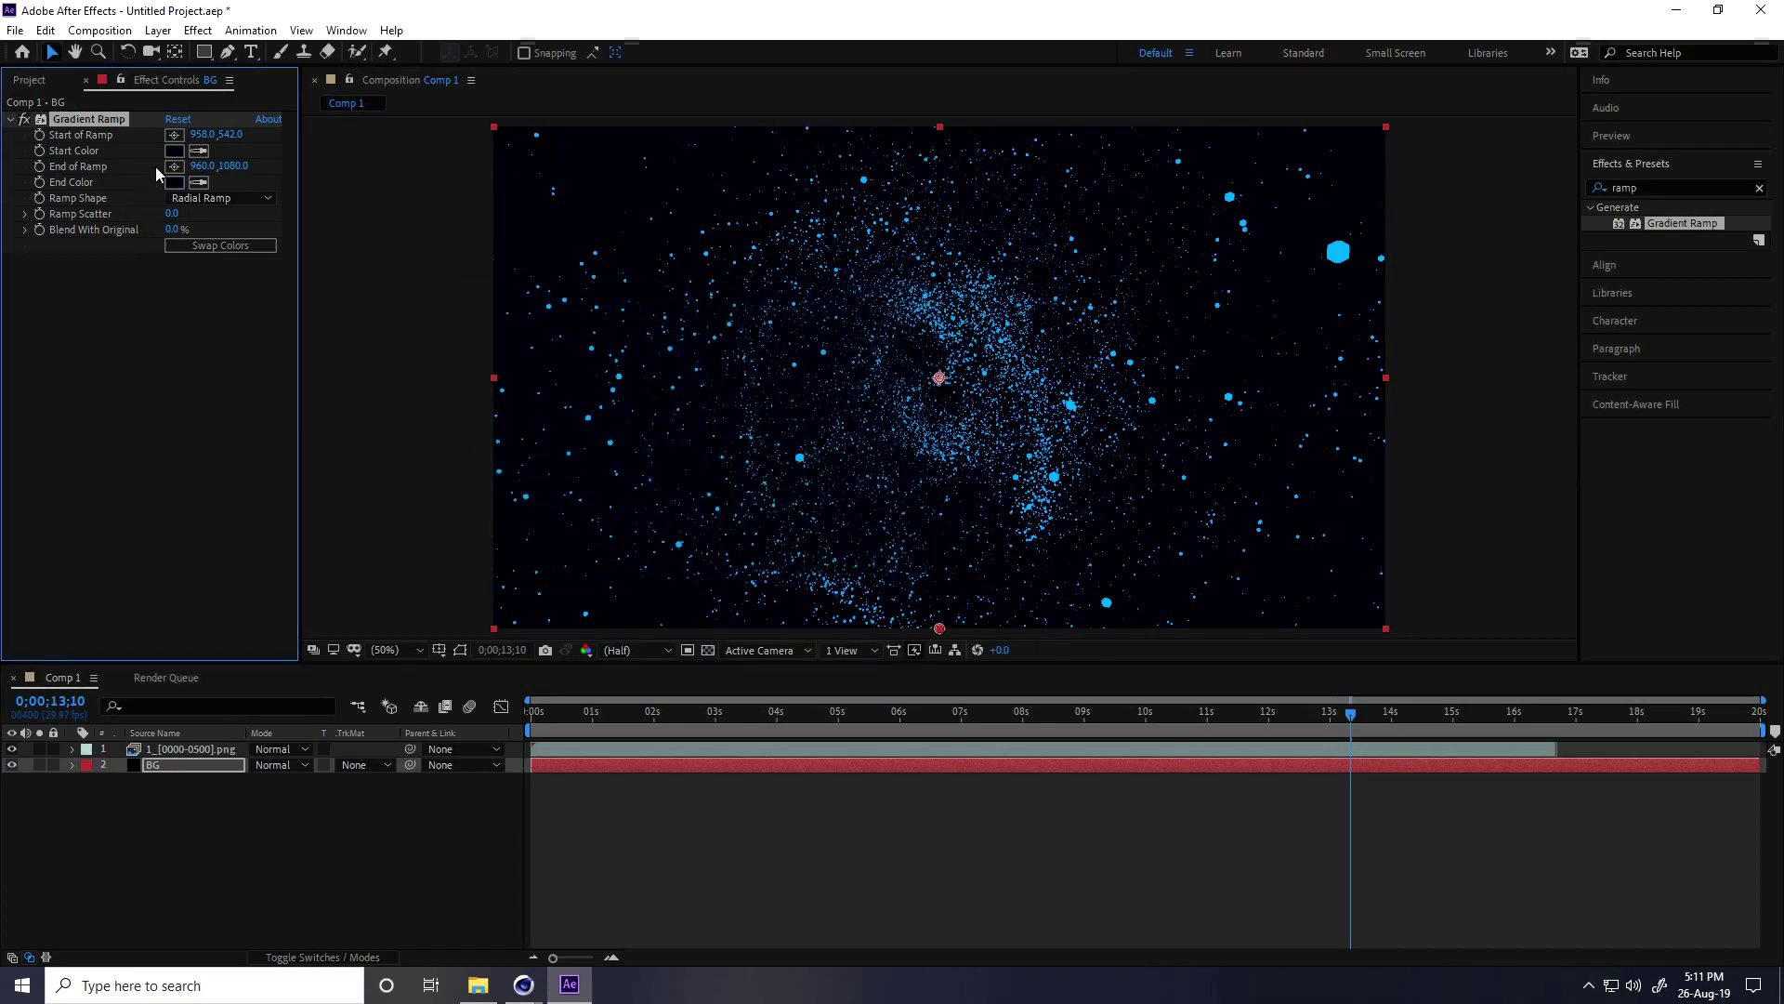
Raise the brightness of the gradient's start colour to 20%
{"action": "left_click", "coordinate": [174, 150]}
{"action": "left_click", "coordinate": [787, 448]}
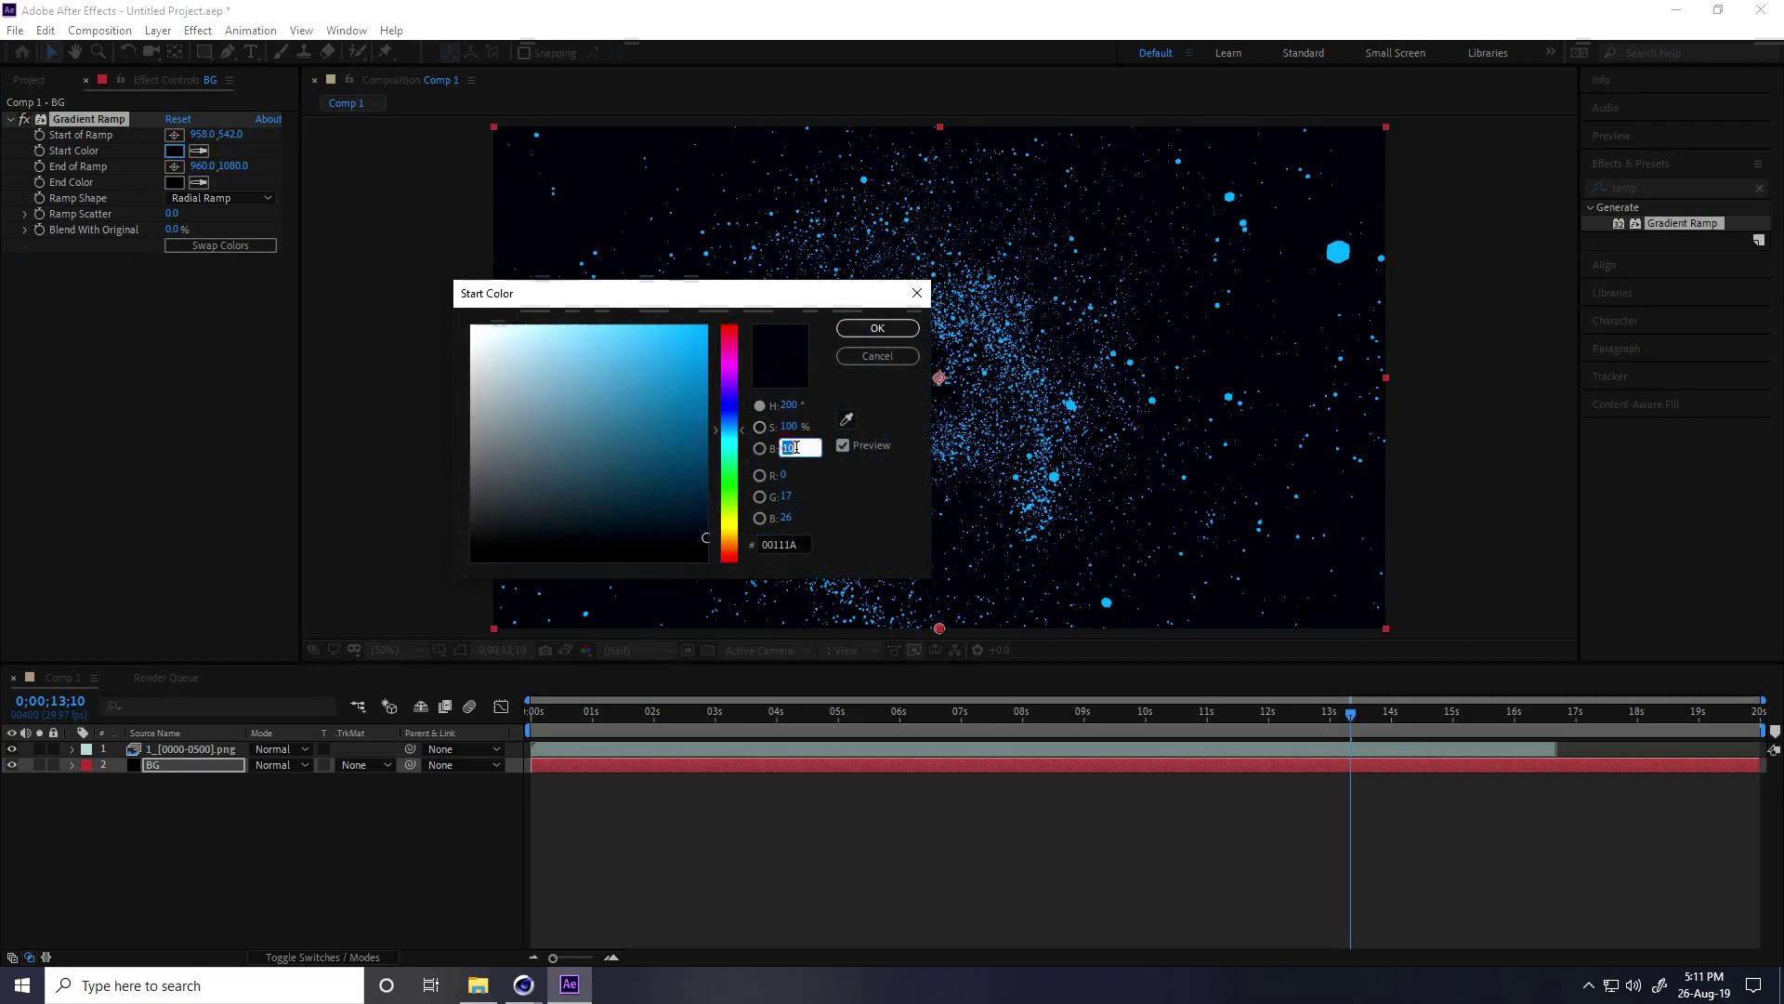
{"action": "type", "text": "20"}
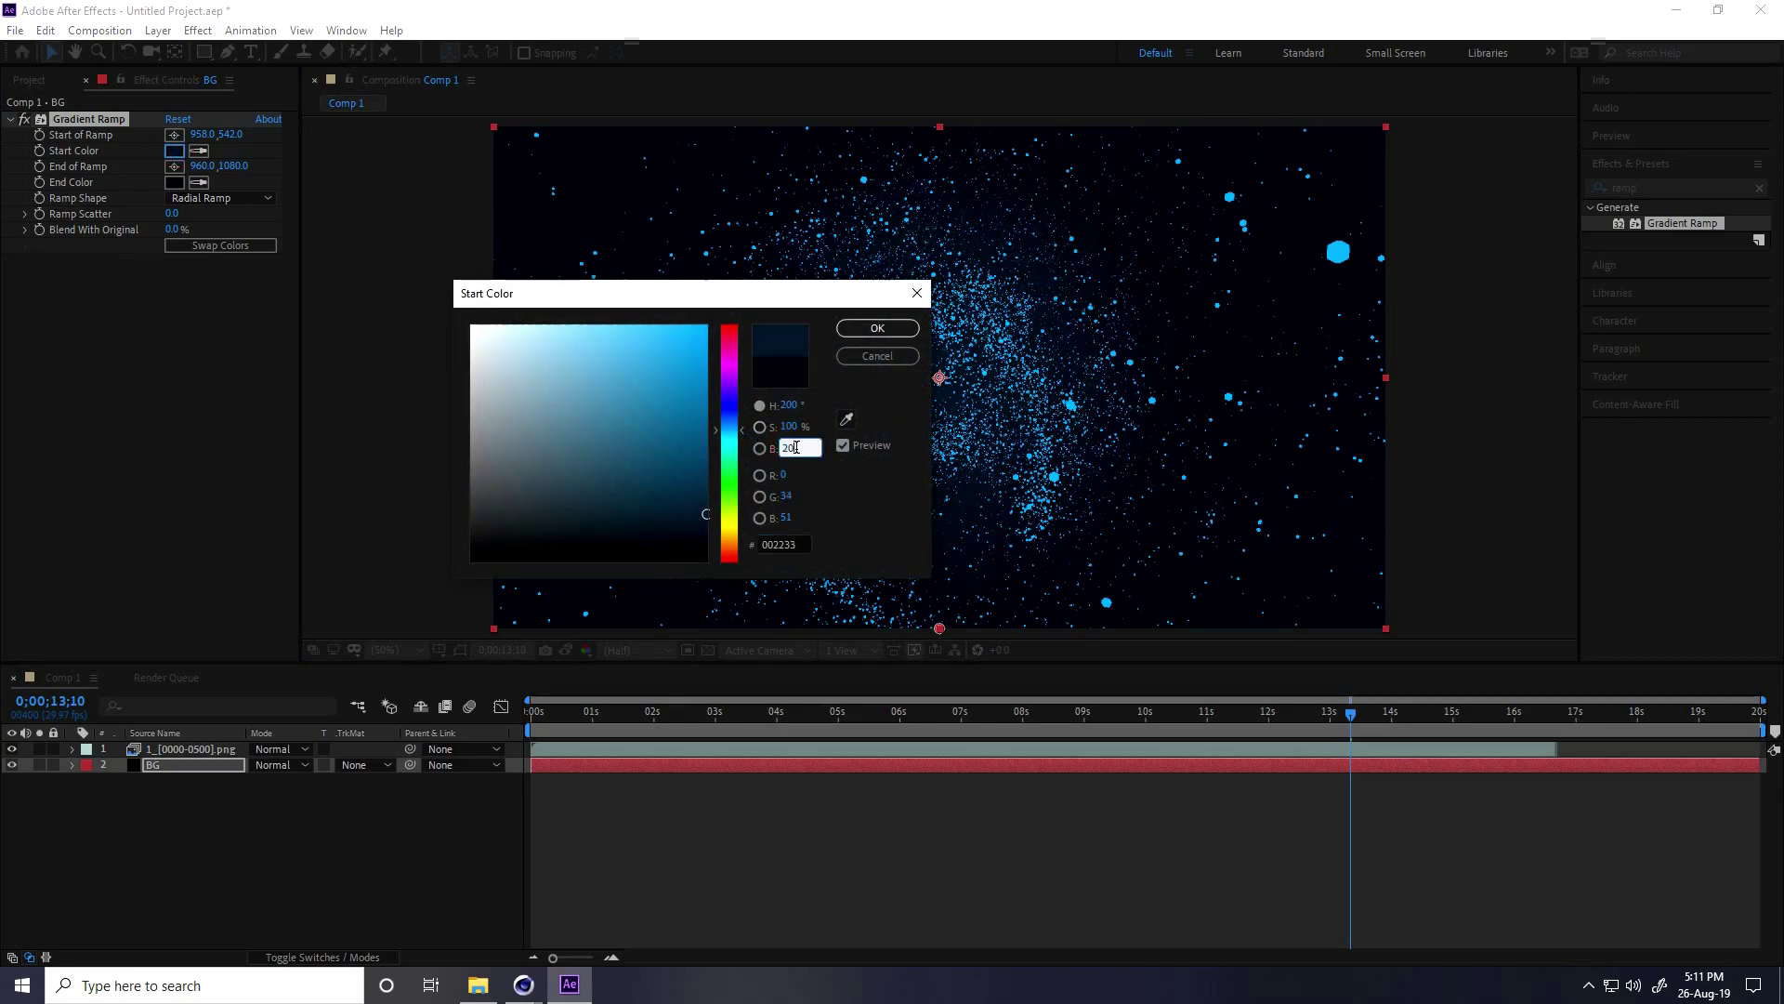
{"action": "left_click", "coordinate": [900, 328]}
Play the composition from the start to check the particles over the radial gradient, and stop it
{"action": "left_click_drag", "start_coordinate": [562, 710], "coordinate": [480, 731]}
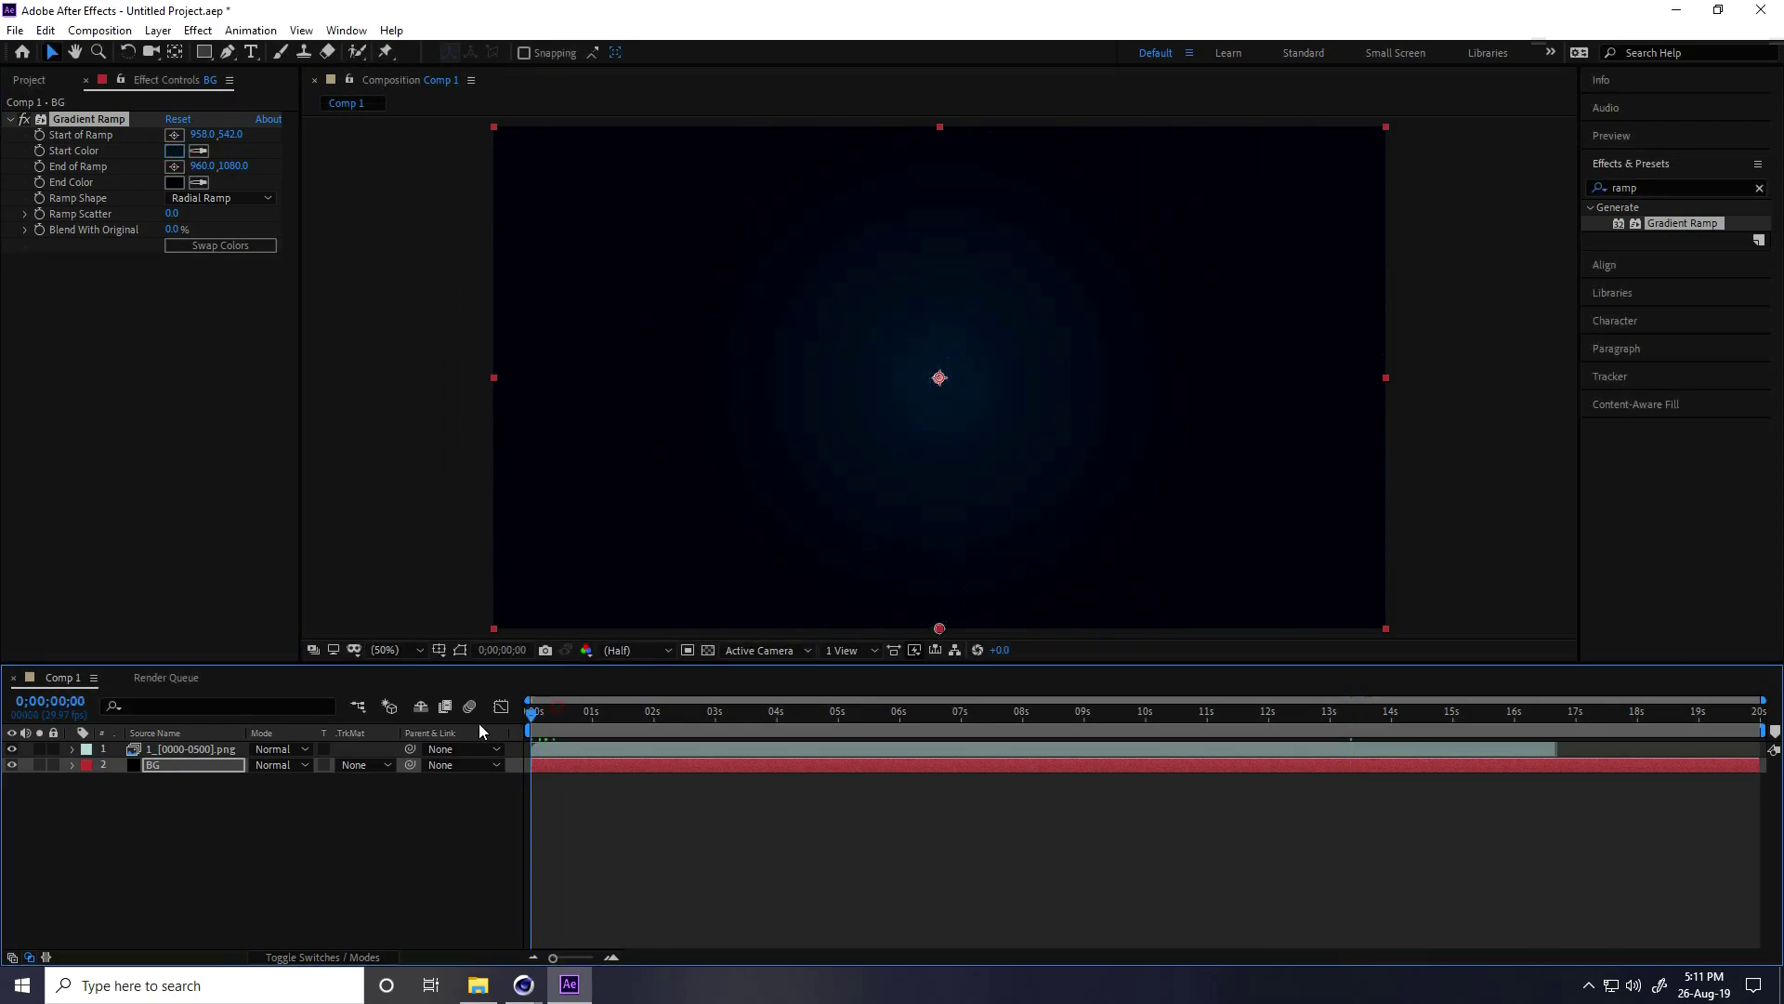
{"action": "key", "text": "space"}
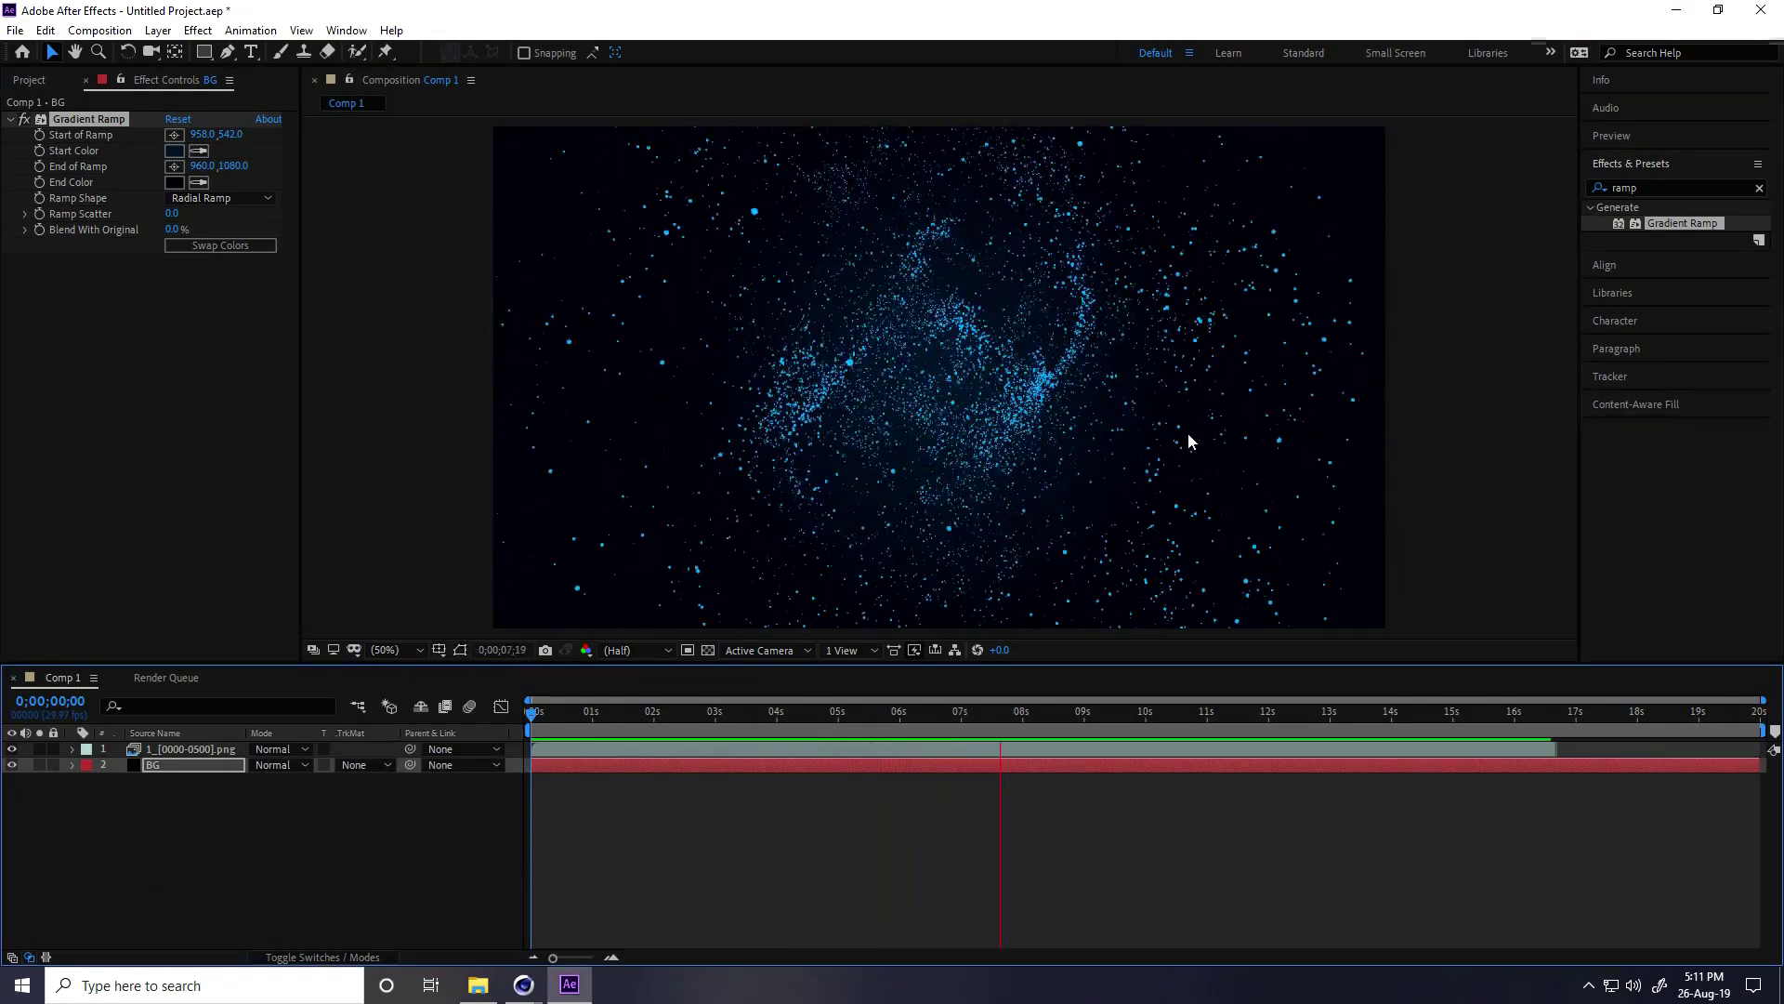
{"action": "key", "text": "space"}
Find the Stylize Glow effect by searching for glow and apply it to the particle sequence layer
{"action": "left_click", "coordinate": [1613, 186]}
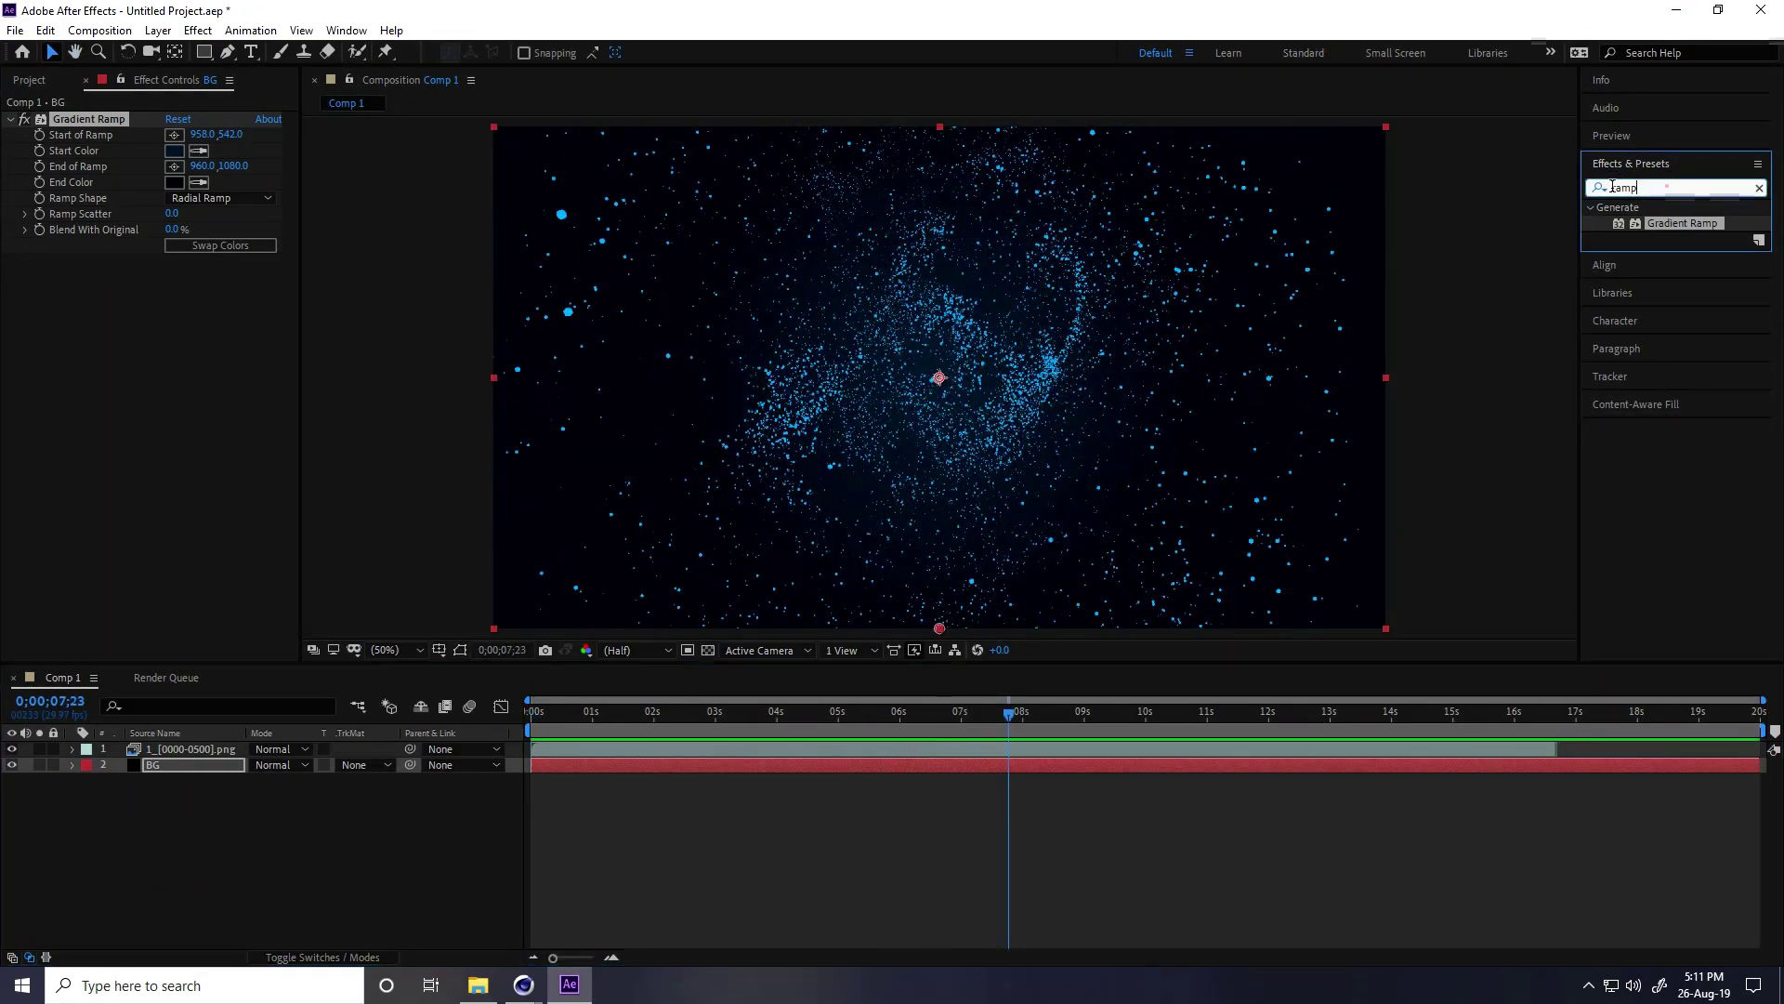
{"action": "type", "text": "glow"}
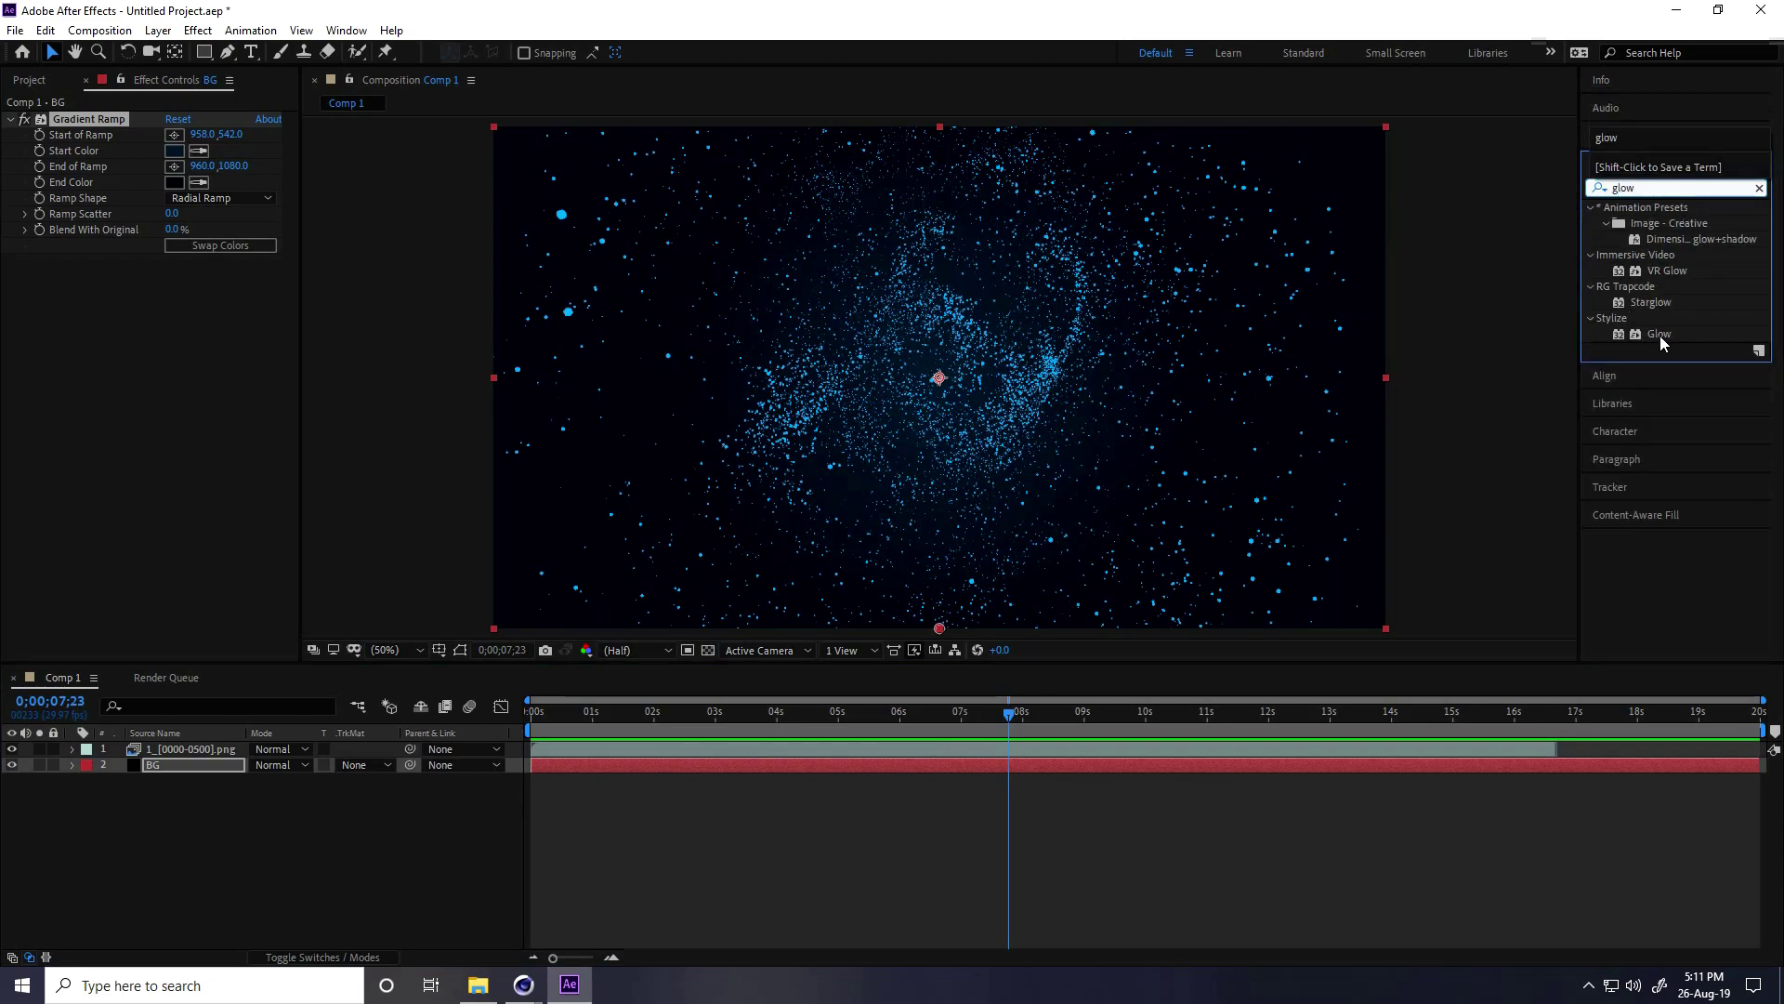
{"action": "left_click_drag", "start_coordinate": [1660, 334], "coordinate": [209, 751]}
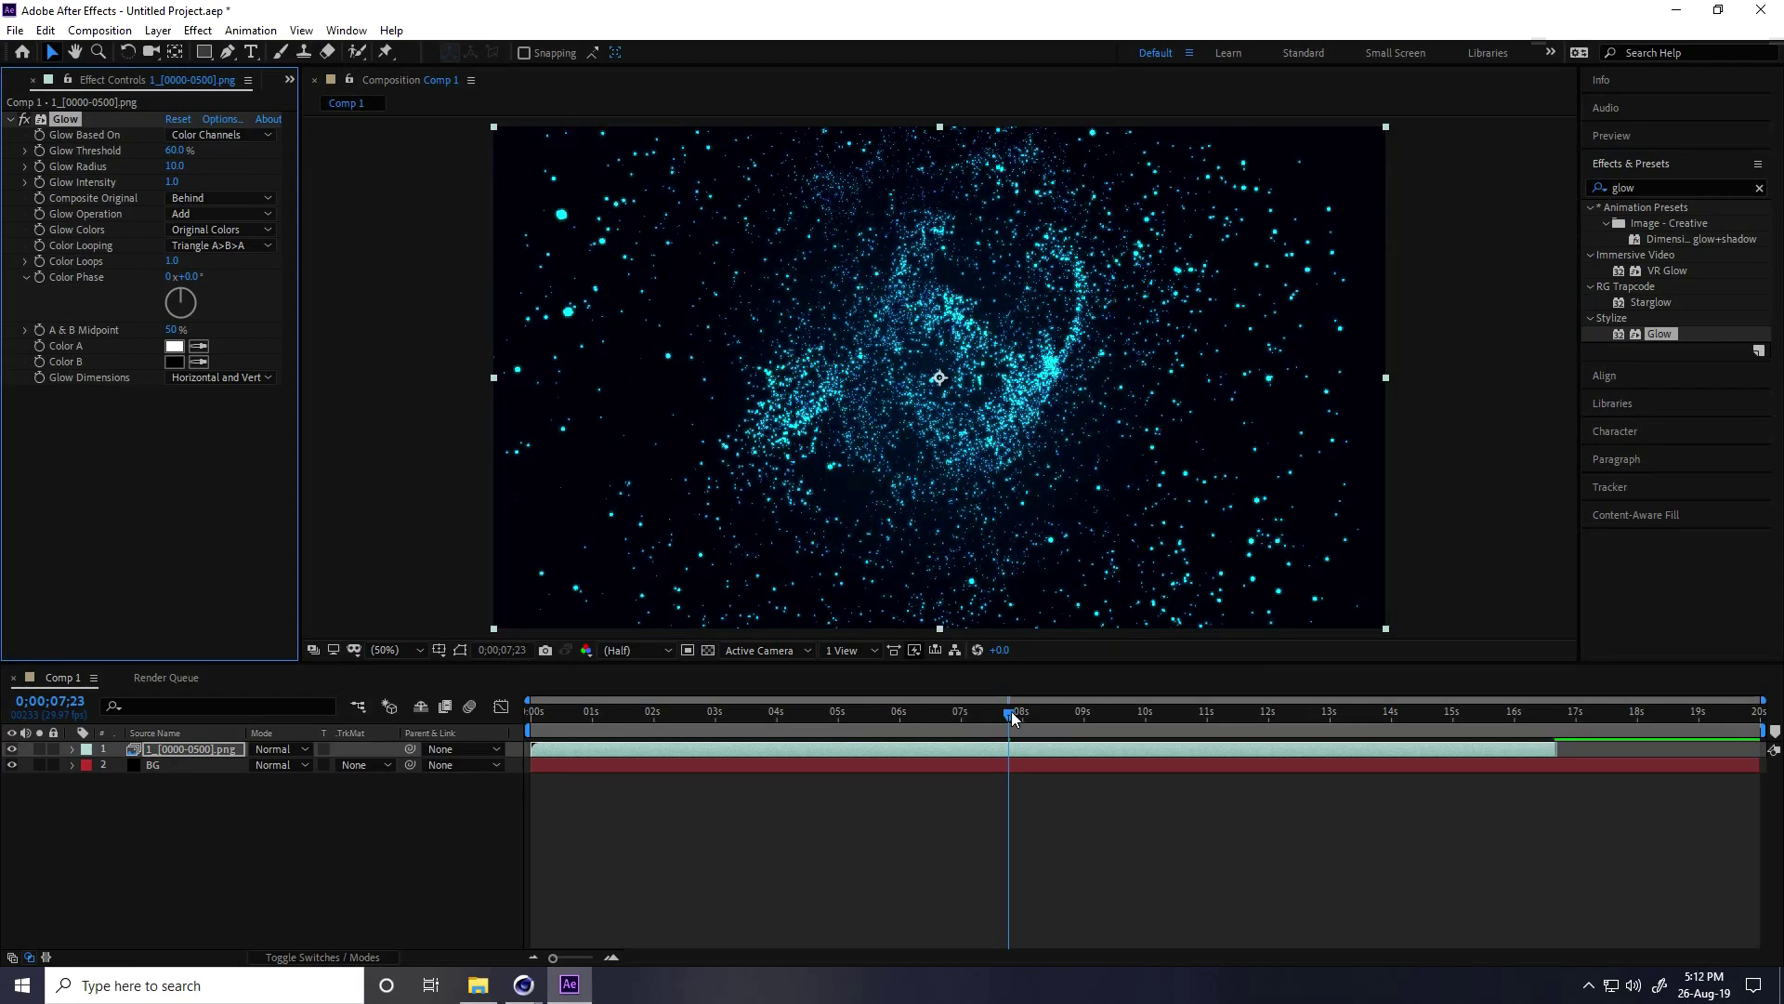
Play the composition from the start to check the glowing particles, and stop it
{"action": "left_click_drag", "start_coordinate": [1010, 711], "coordinate": [511, 731]}
{"action": "key", "text": "space"}
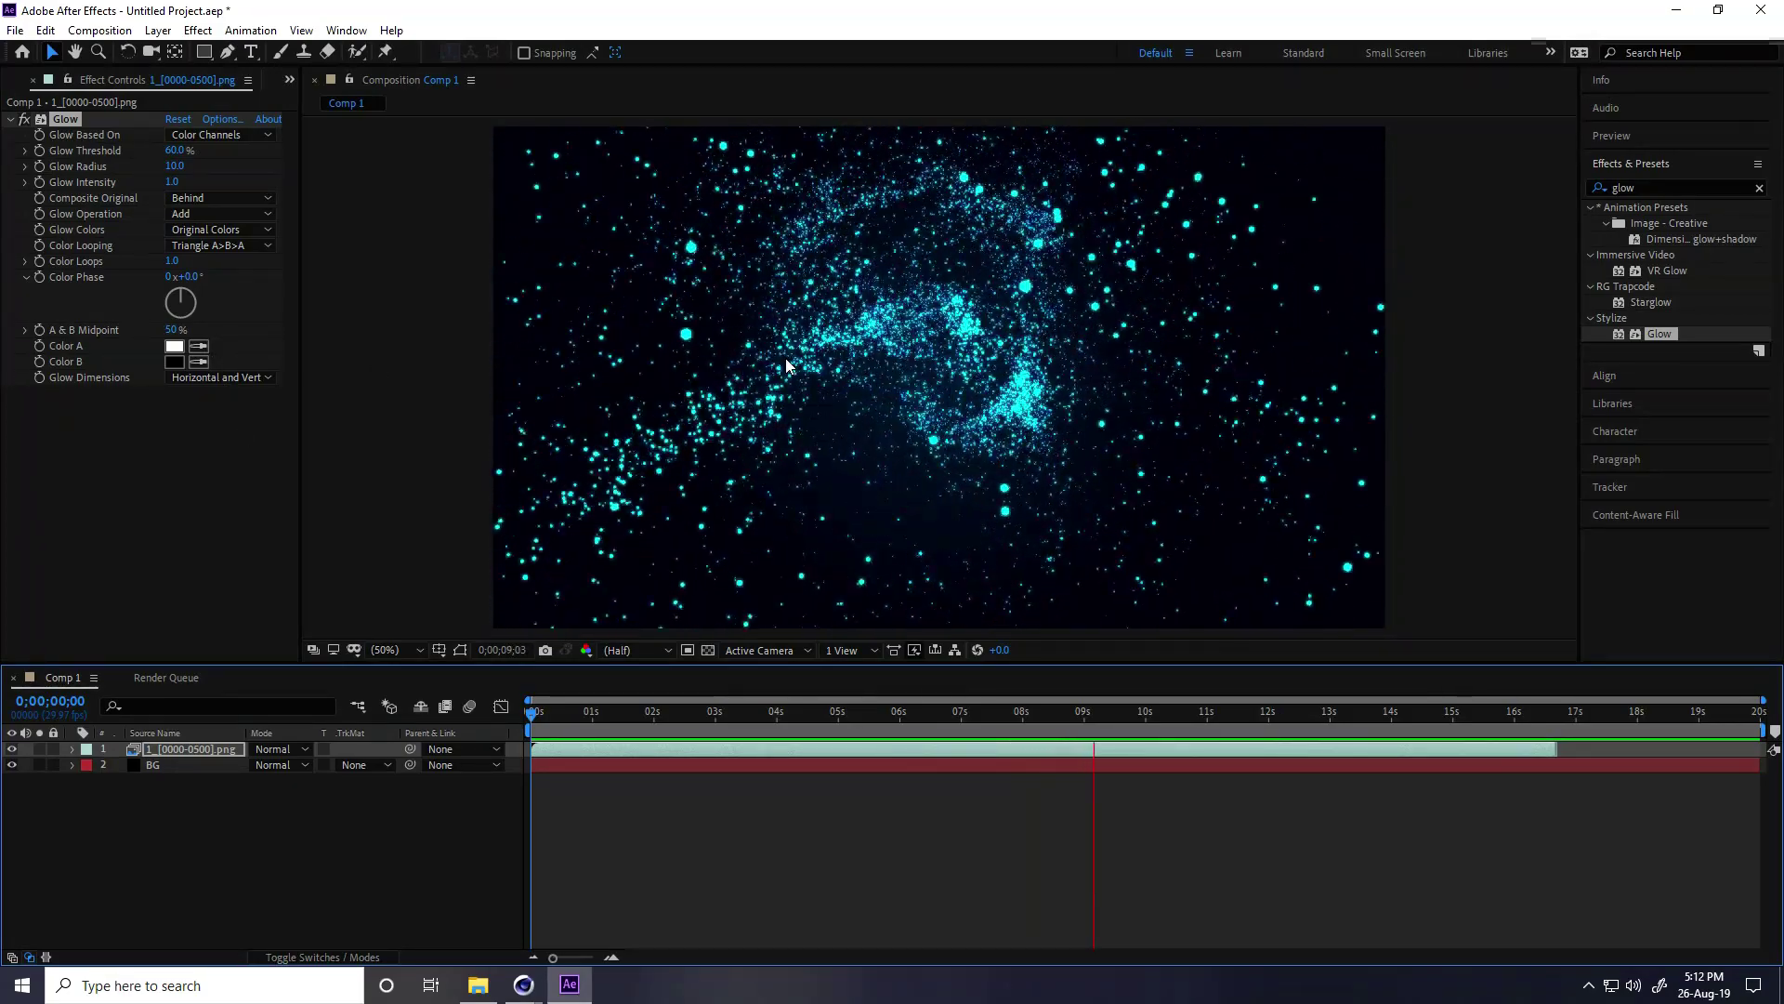
{"action": "key", "text": "space"}
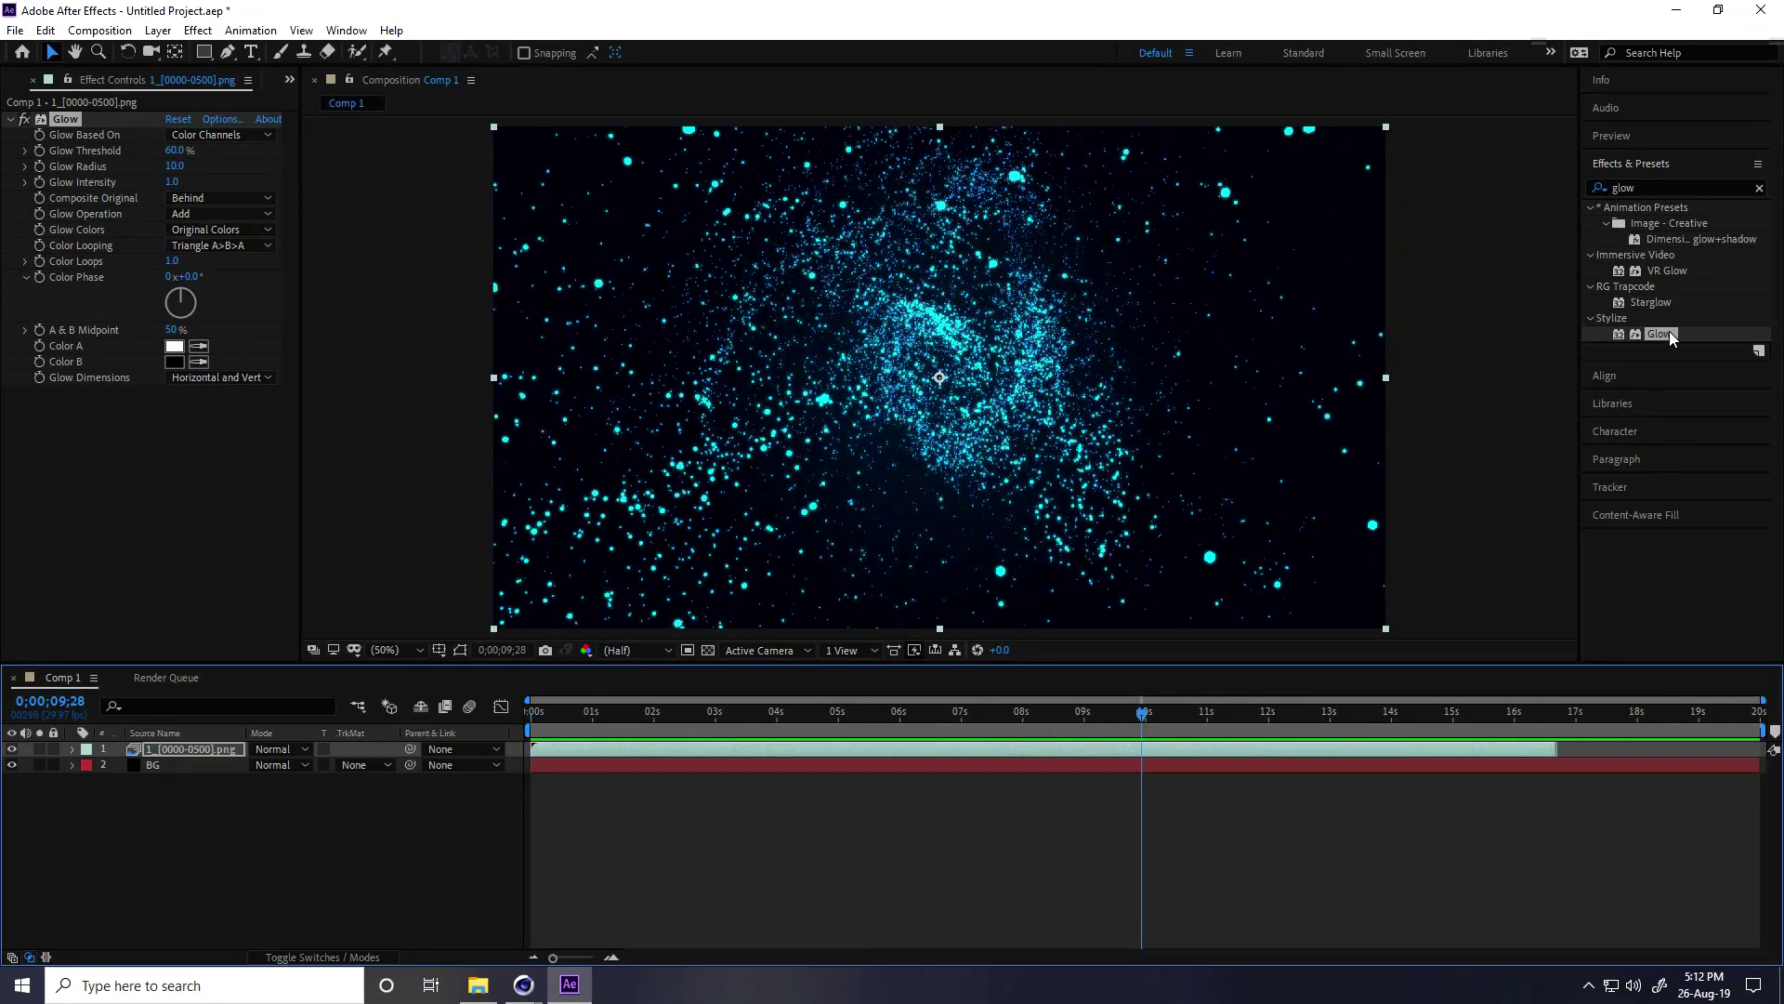
Apply a second Glow to the particle sequence layer with a threshold of 90% and an intensity of 0.3
{"action": "left_click_drag", "start_coordinate": [1660, 333], "coordinate": [190, 746]}
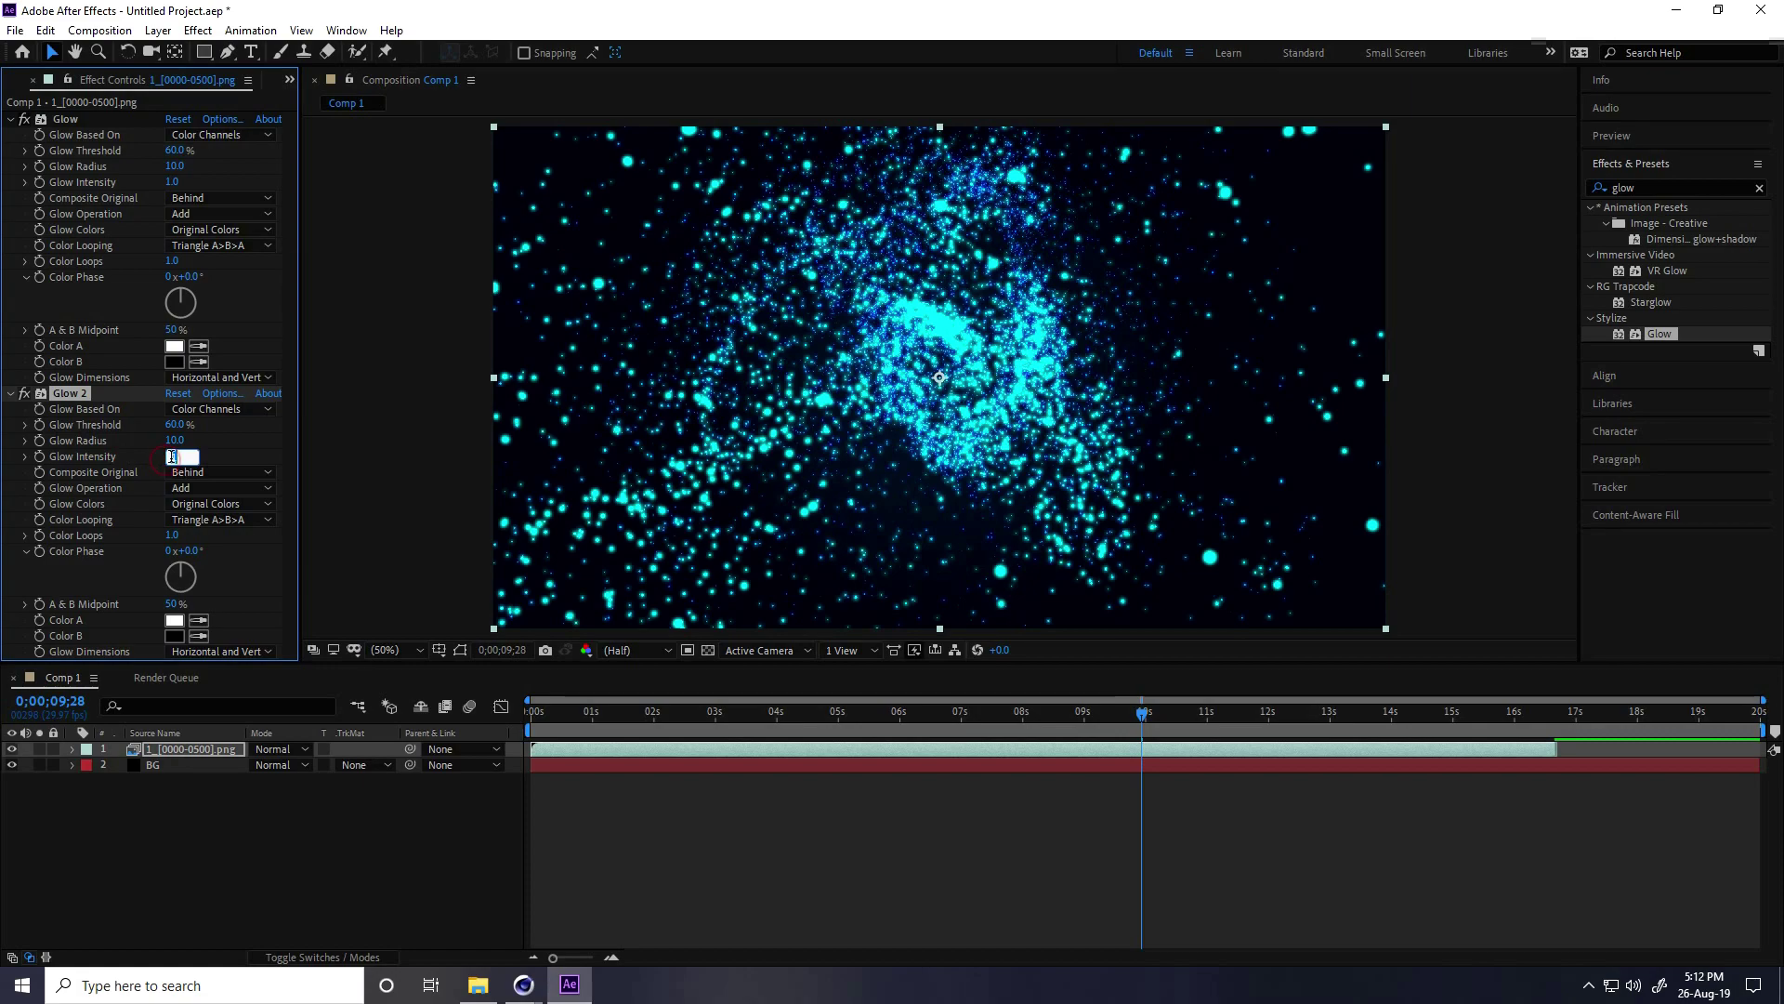
{"action": "left_click_drag", "start_coordinate": [172, 455], "coordinate": [229, 423]}
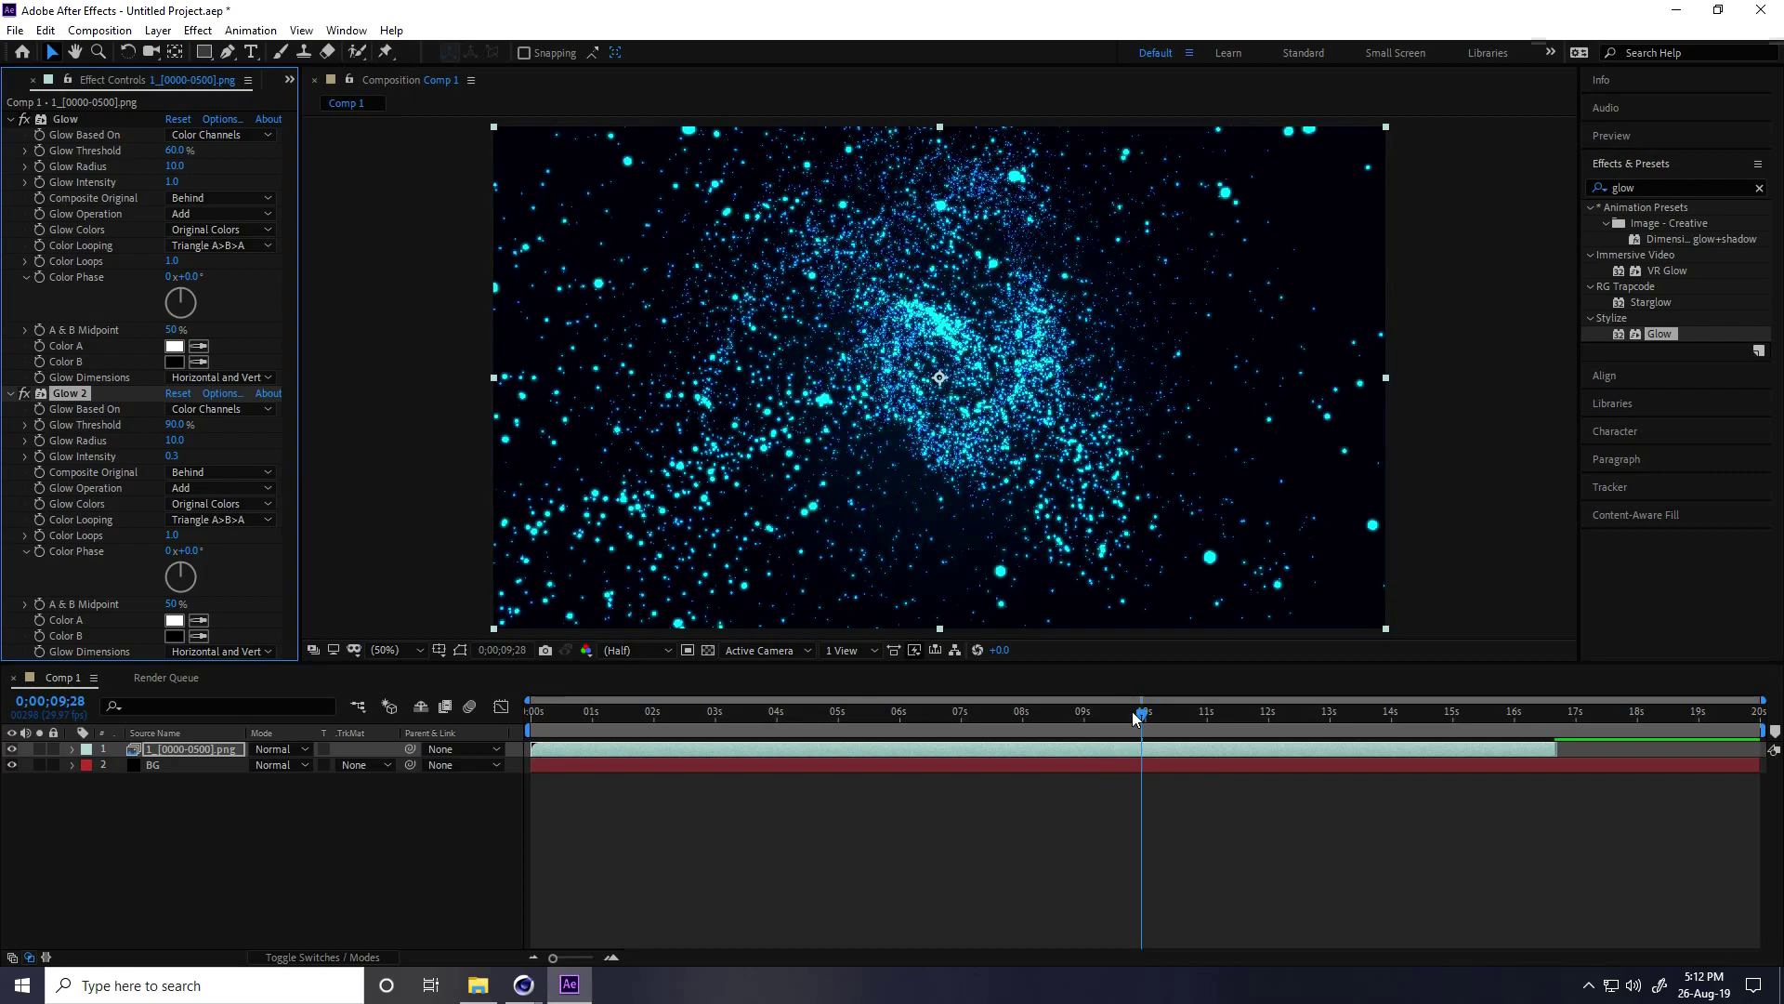
Play the composition from the start to check the particles with both glows, and stop it
{"action": "left_click_drag", "start_coordinate": [1142, 712], "coordinate": [387, 745]}
{"action": "key", "text": "space"}
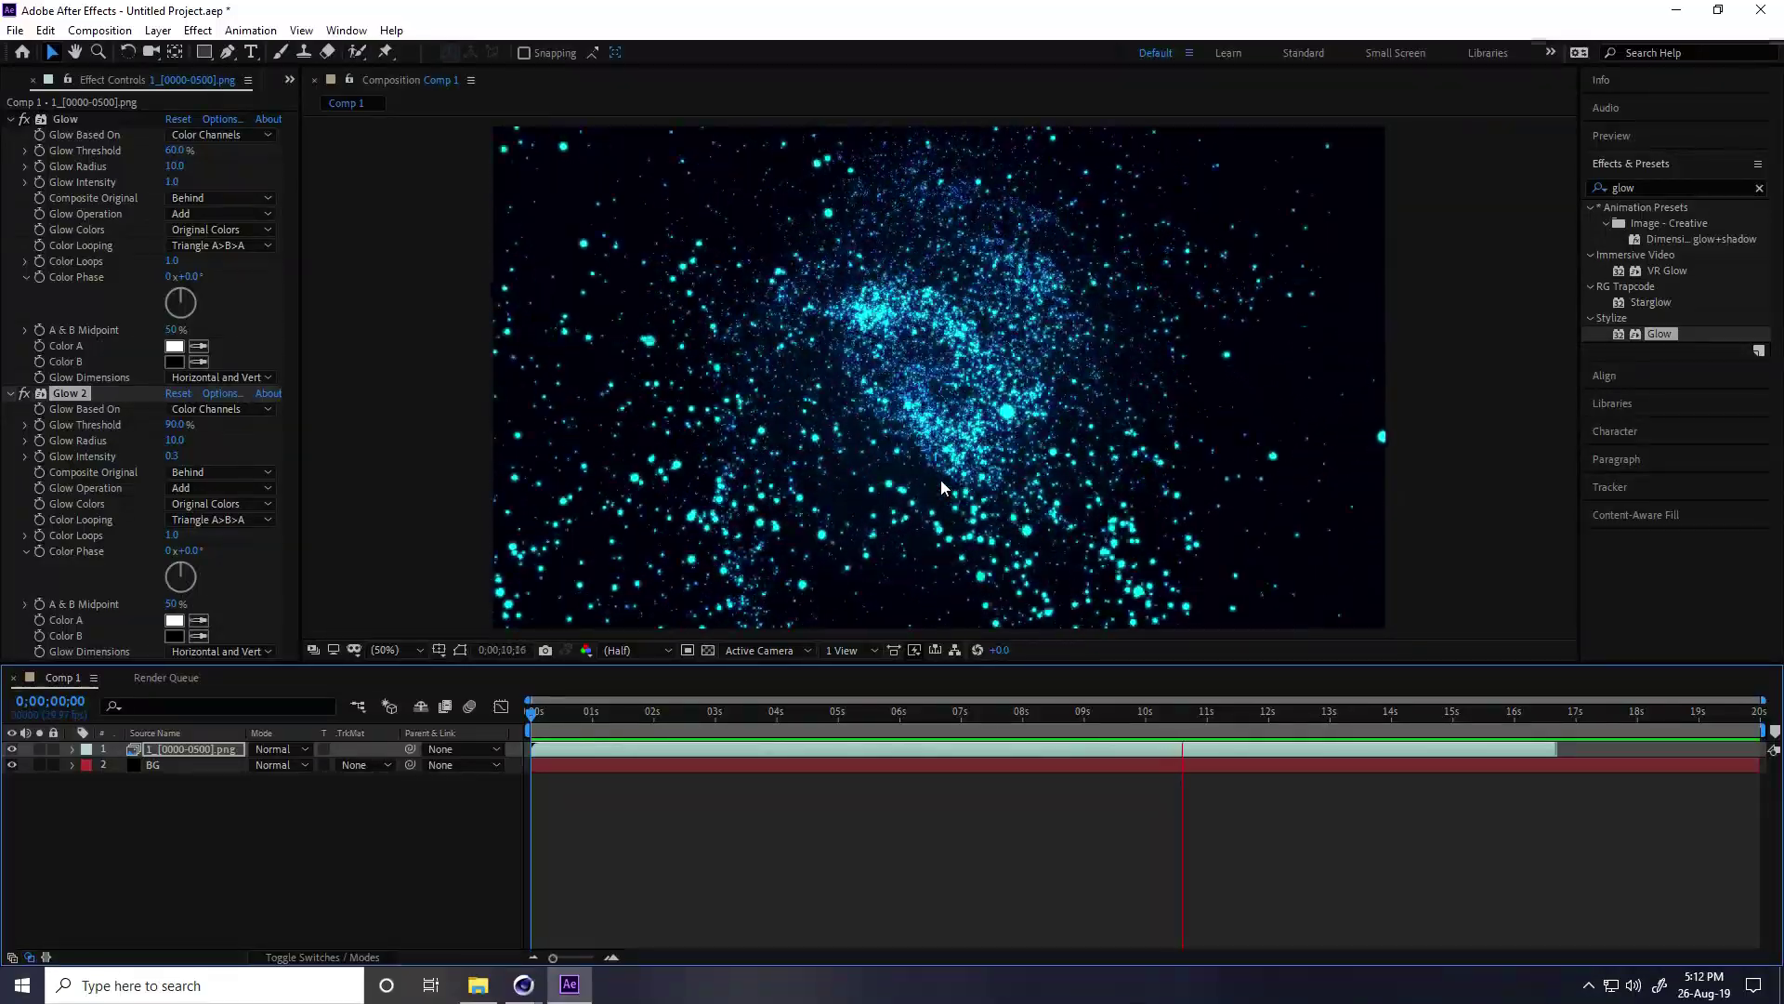
{"action": "left_click", "coordinate": [684, 454]}
Create a 1920 × 1080 px black solid named LIGHT above the particle sequence layer
{"action": "right_click", "coordinate": [193, 869]}
{"action": "mouse_move", "coordinate": [242, 670]}
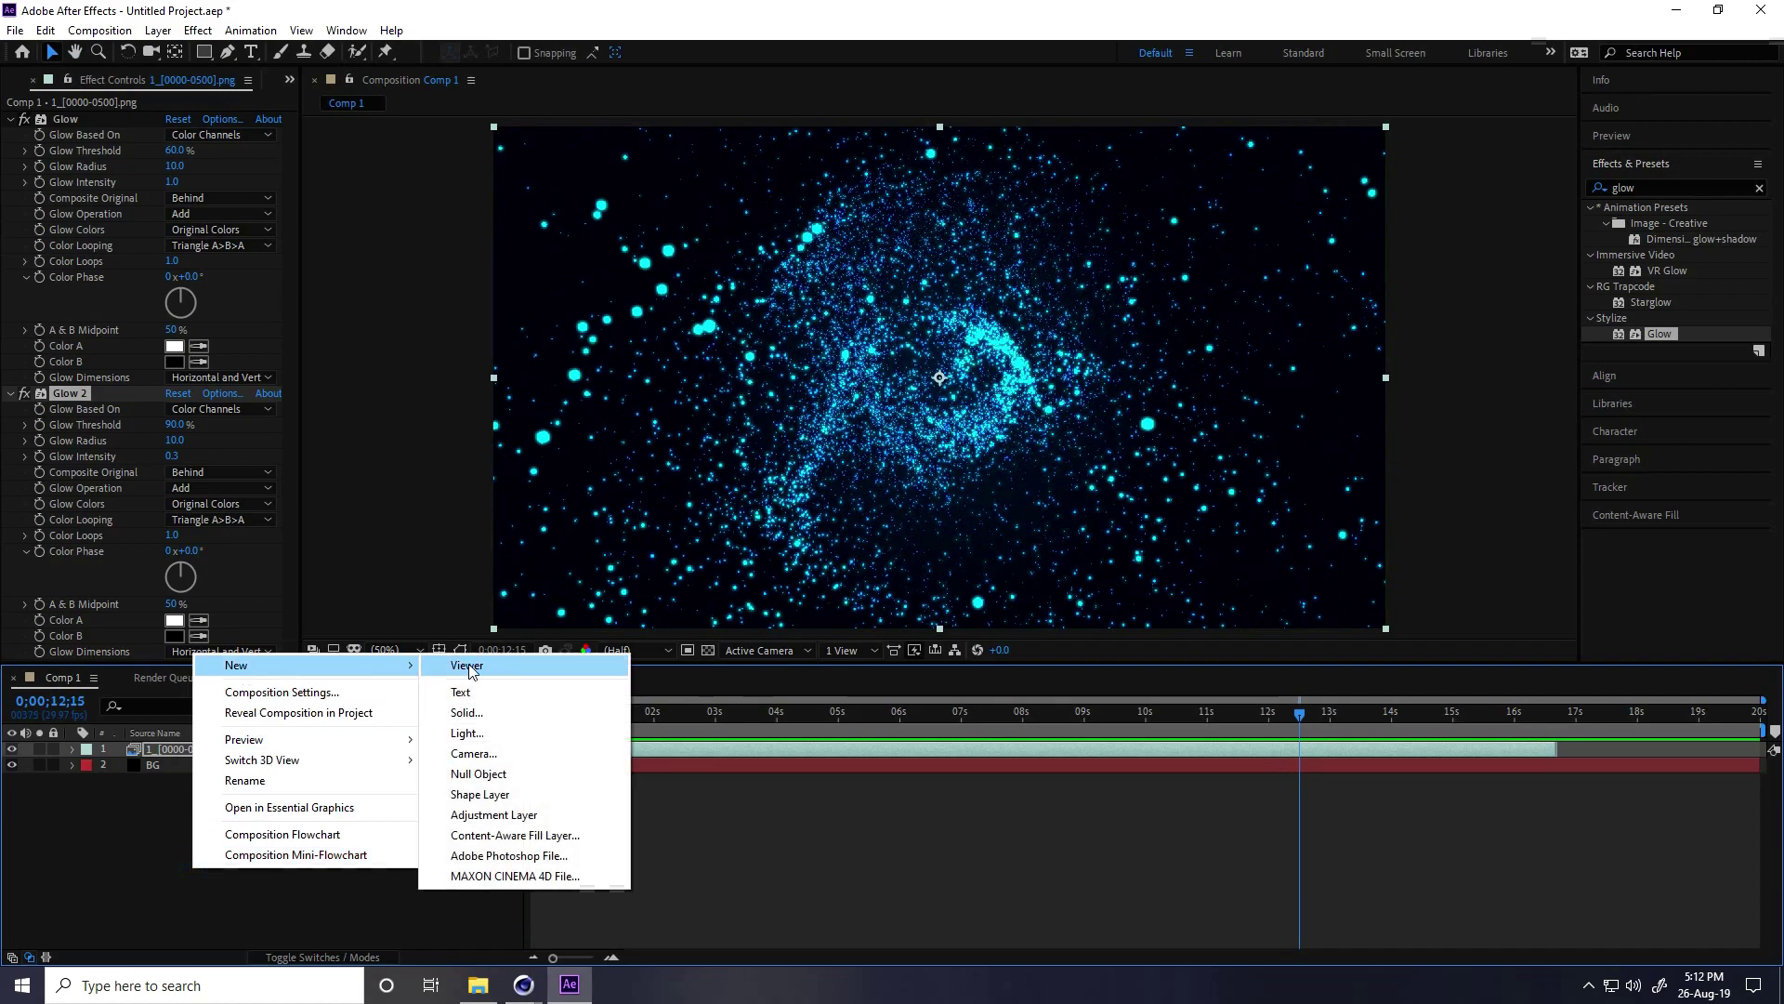
{"action": "left_click", "coordinate": [481, 717]}
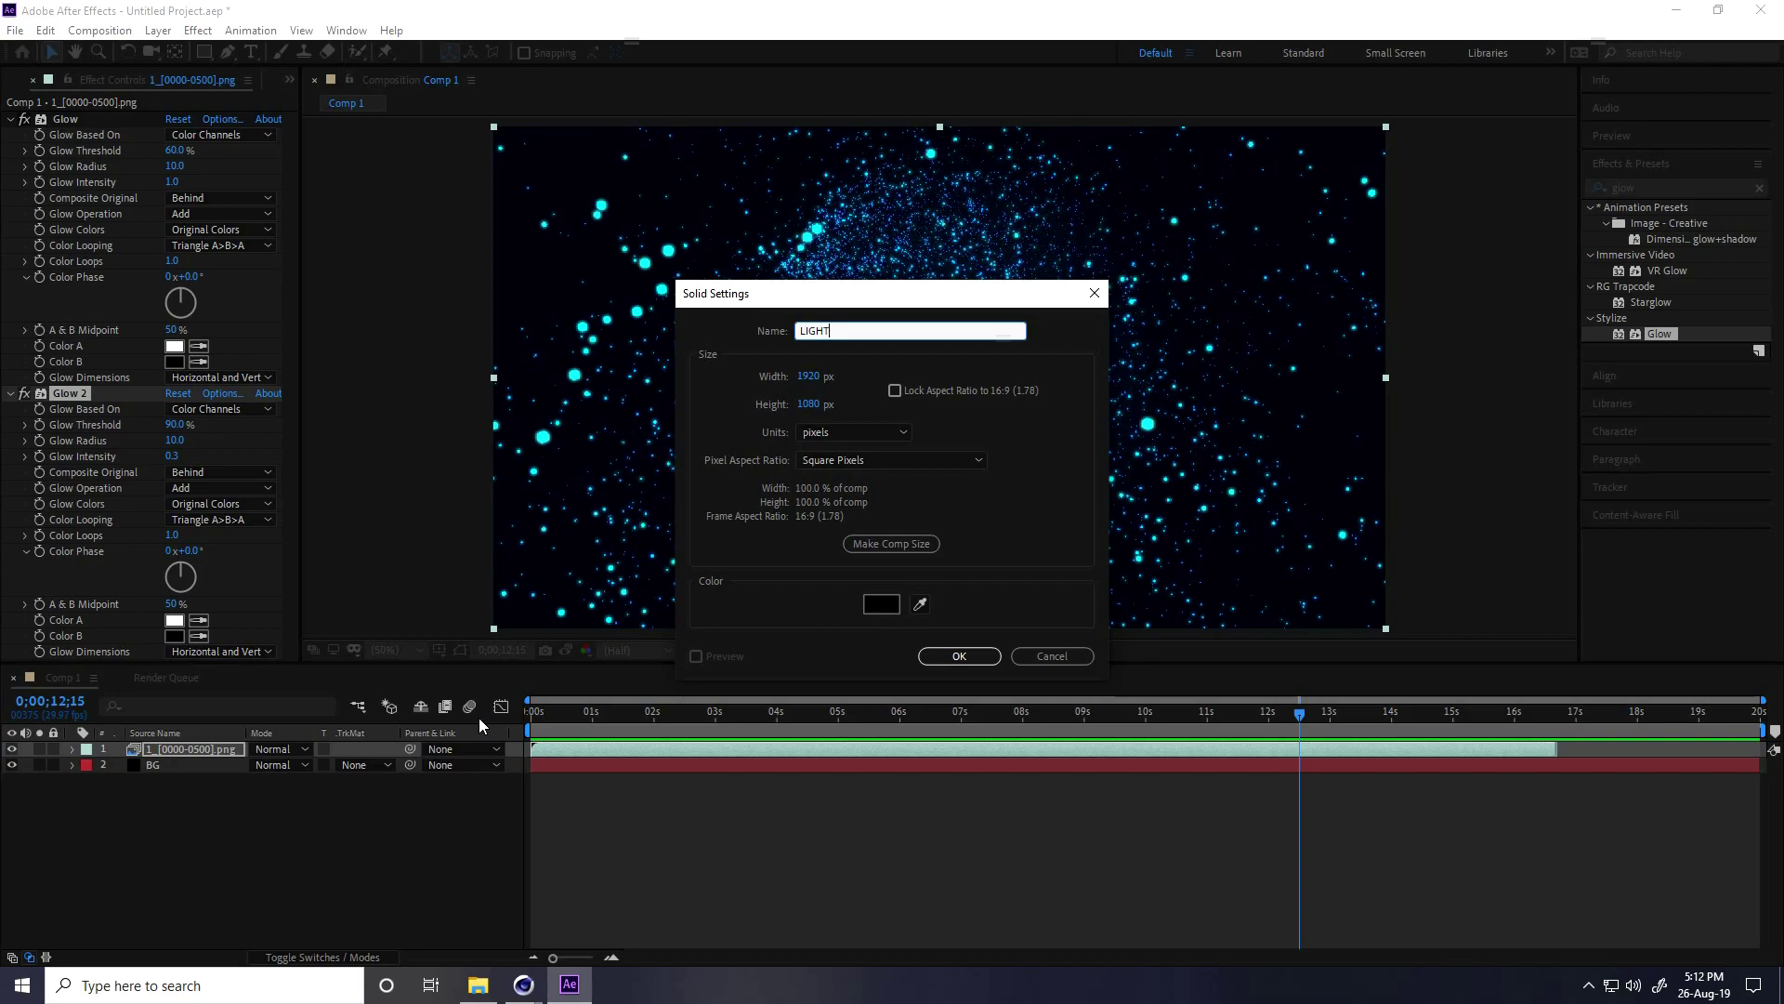
{"action": "left_click", "coordinate": [959, 656]}
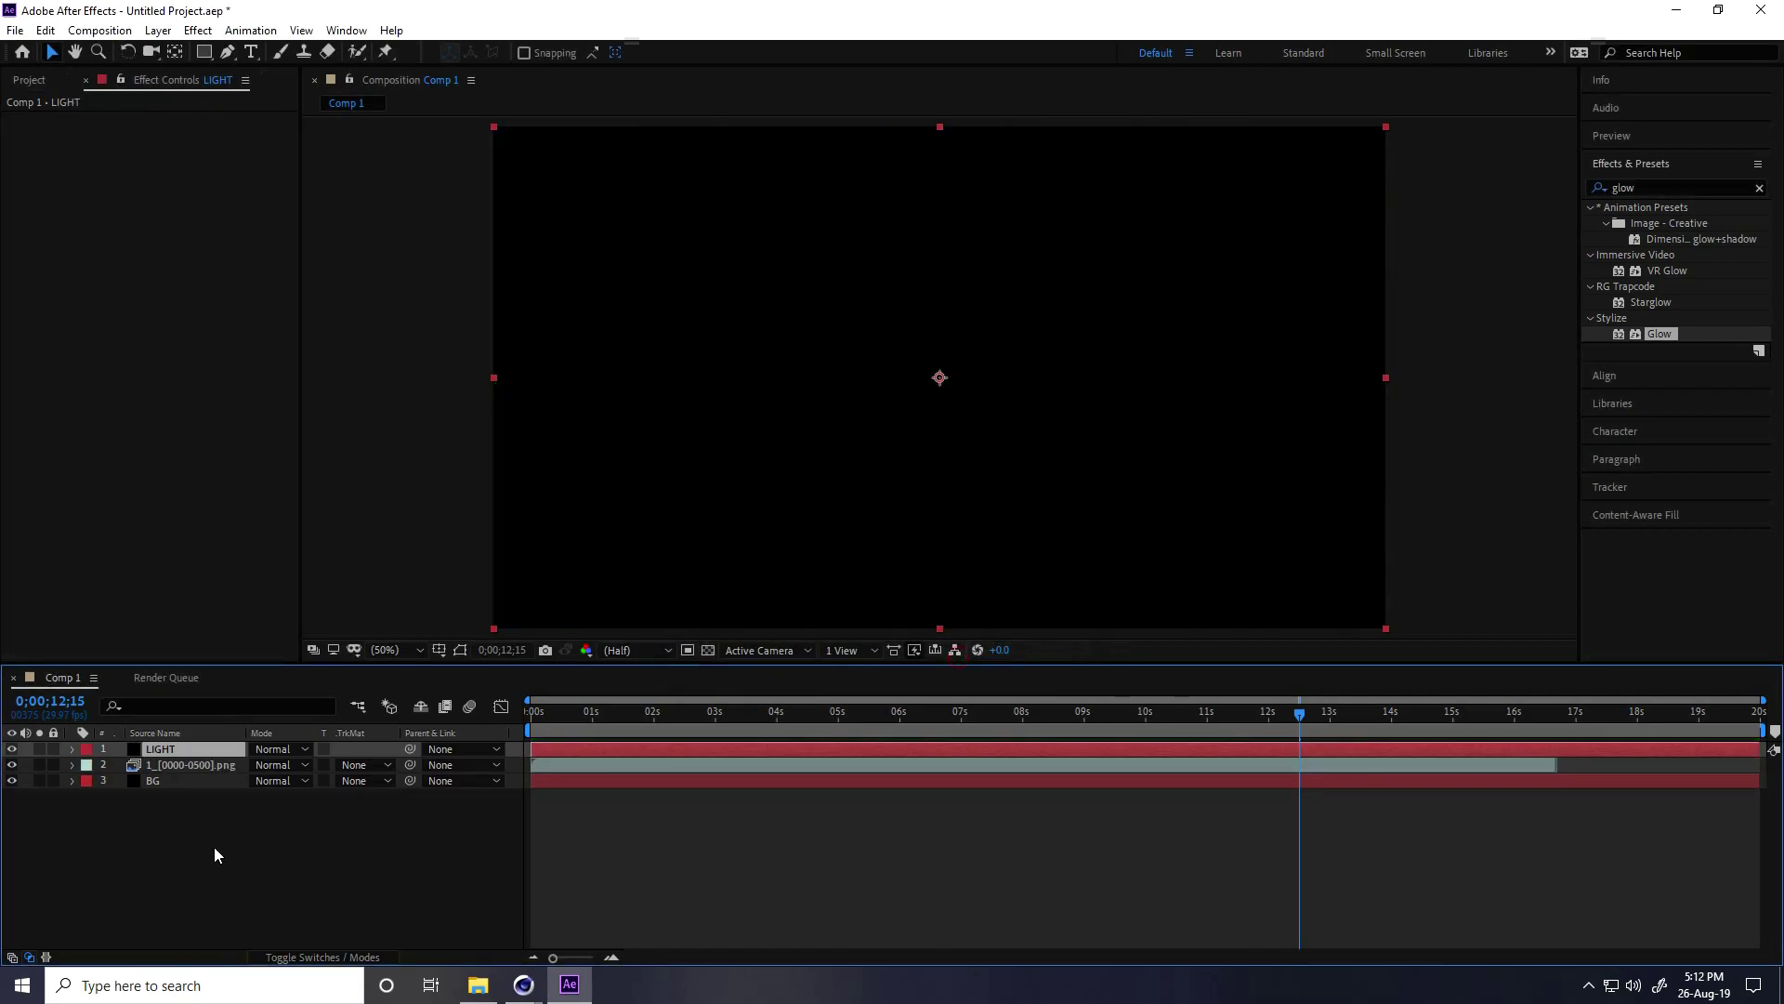
Apply the Video Copilot Optical Flares effect to the LIGHT layer
{"action": "left_click", "coordinate": [198, 30]}
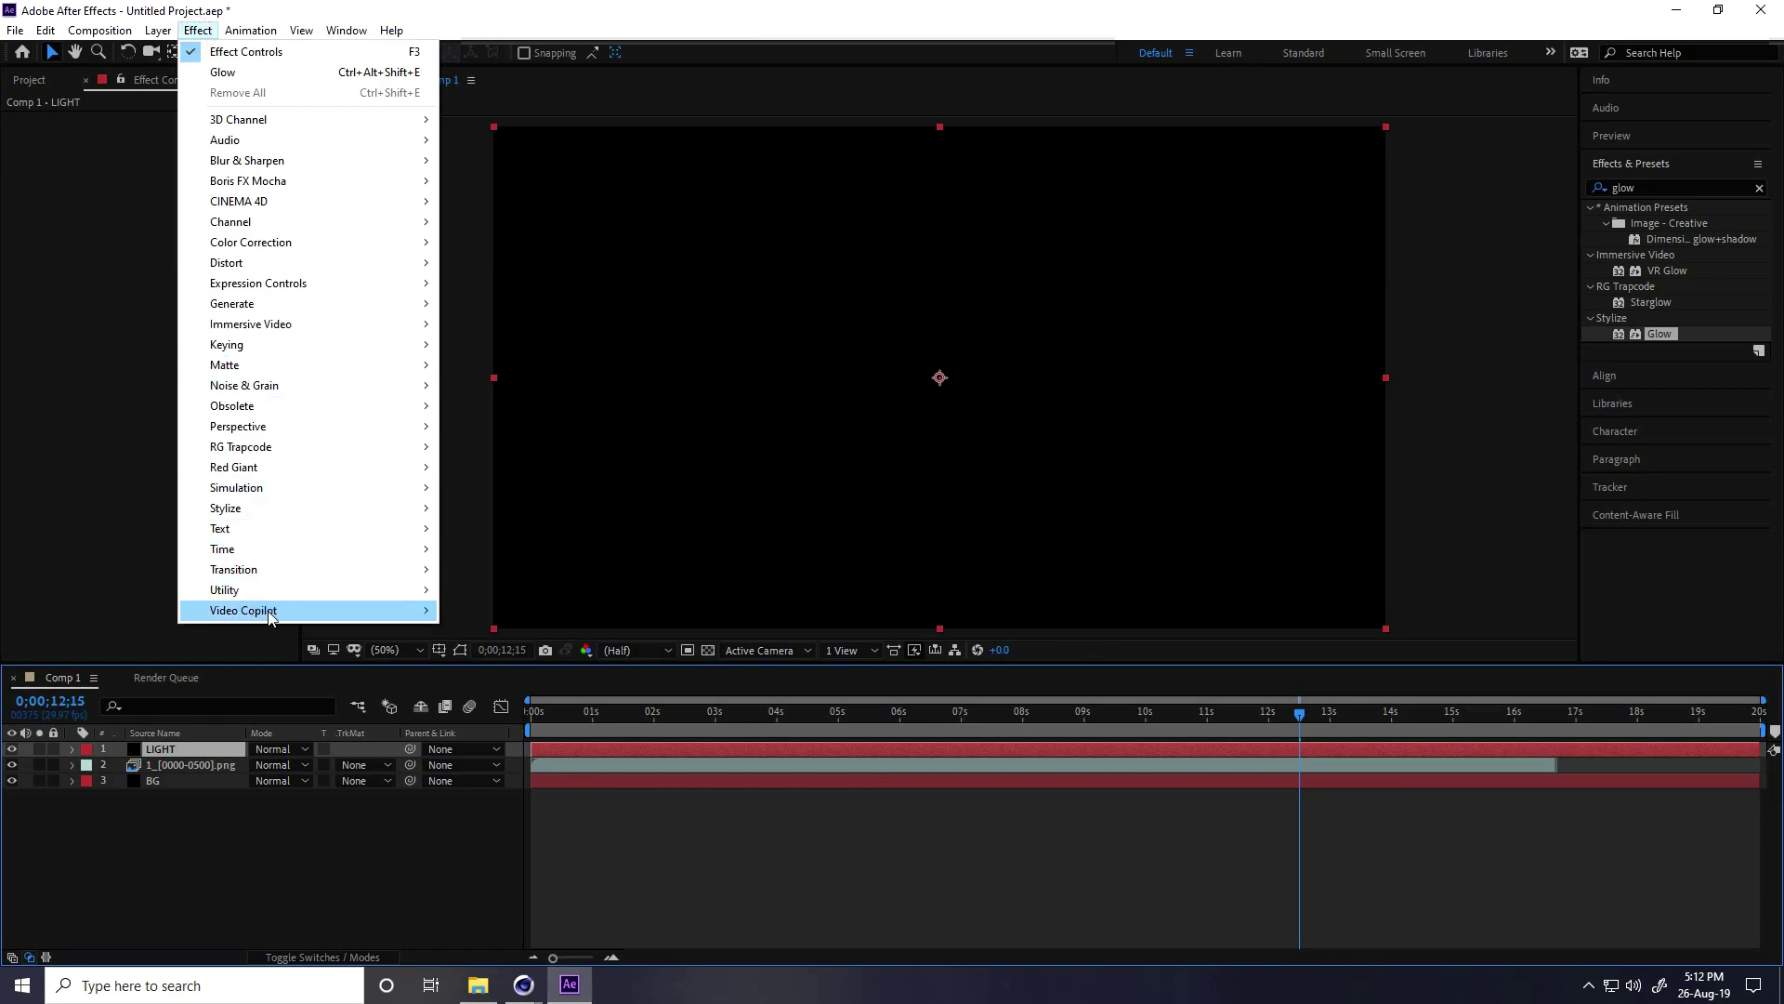
{"action": "mouse_move", "coordinate": [271, 613]}
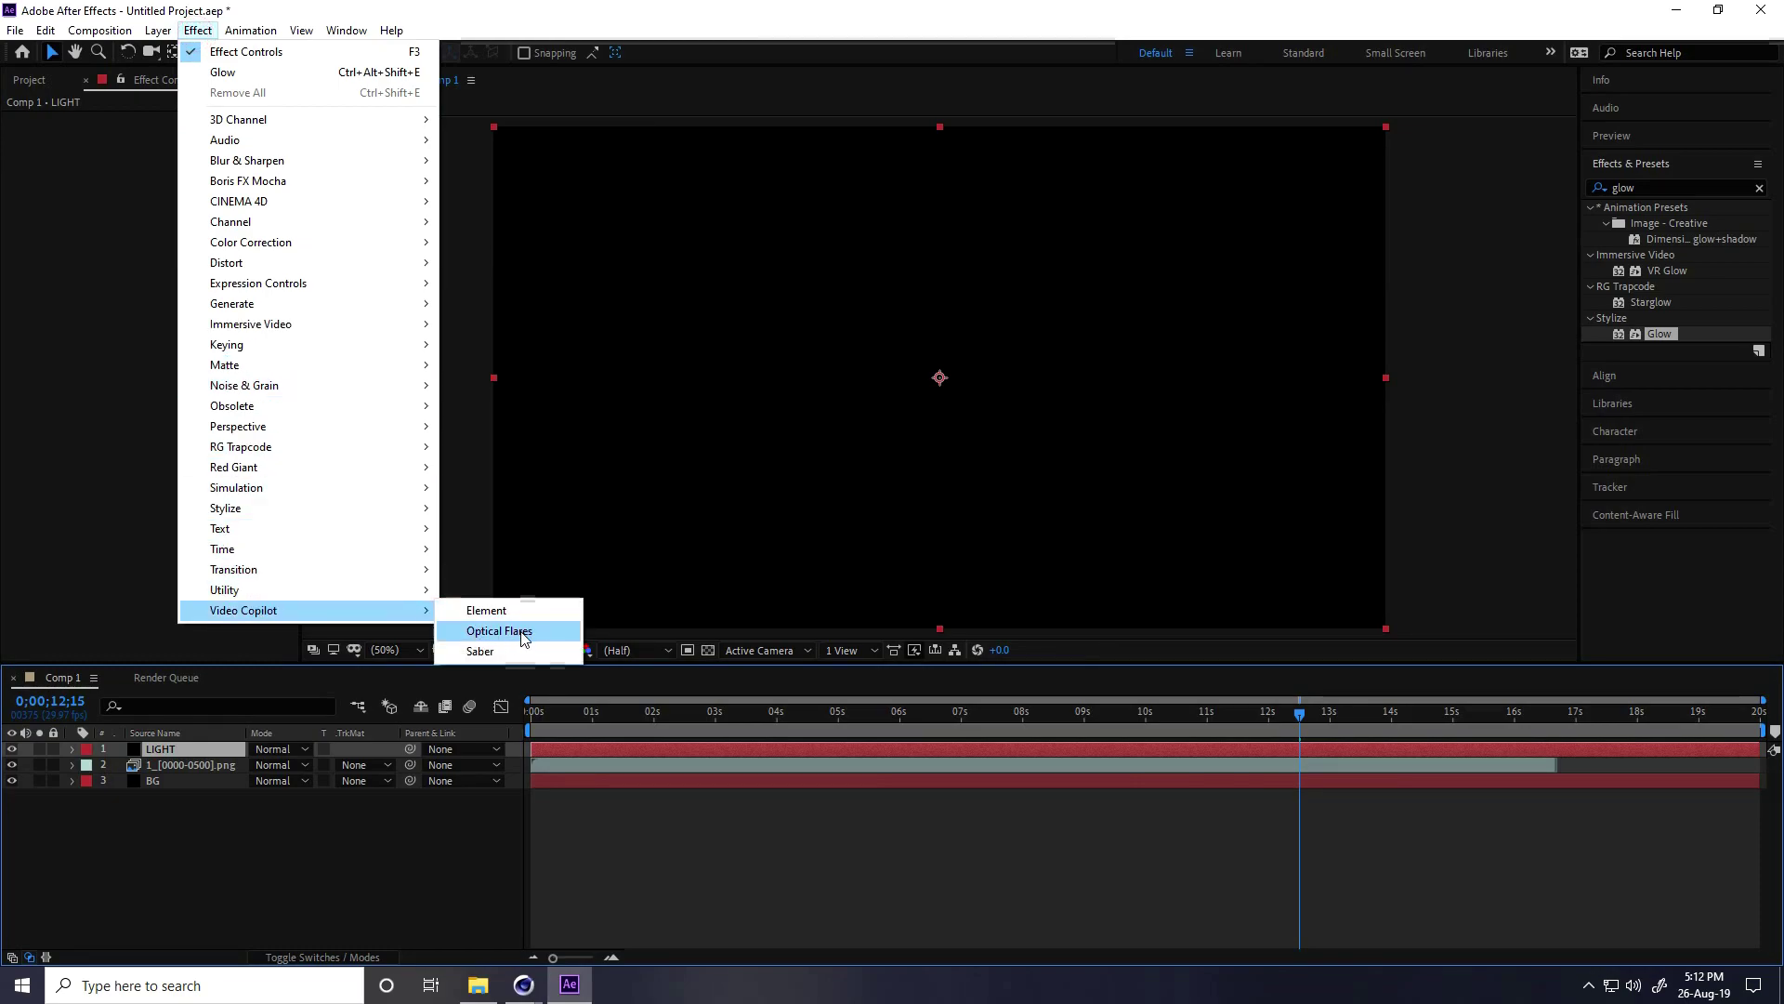
{"action": "left_click", "coordinate": [523, 635]}
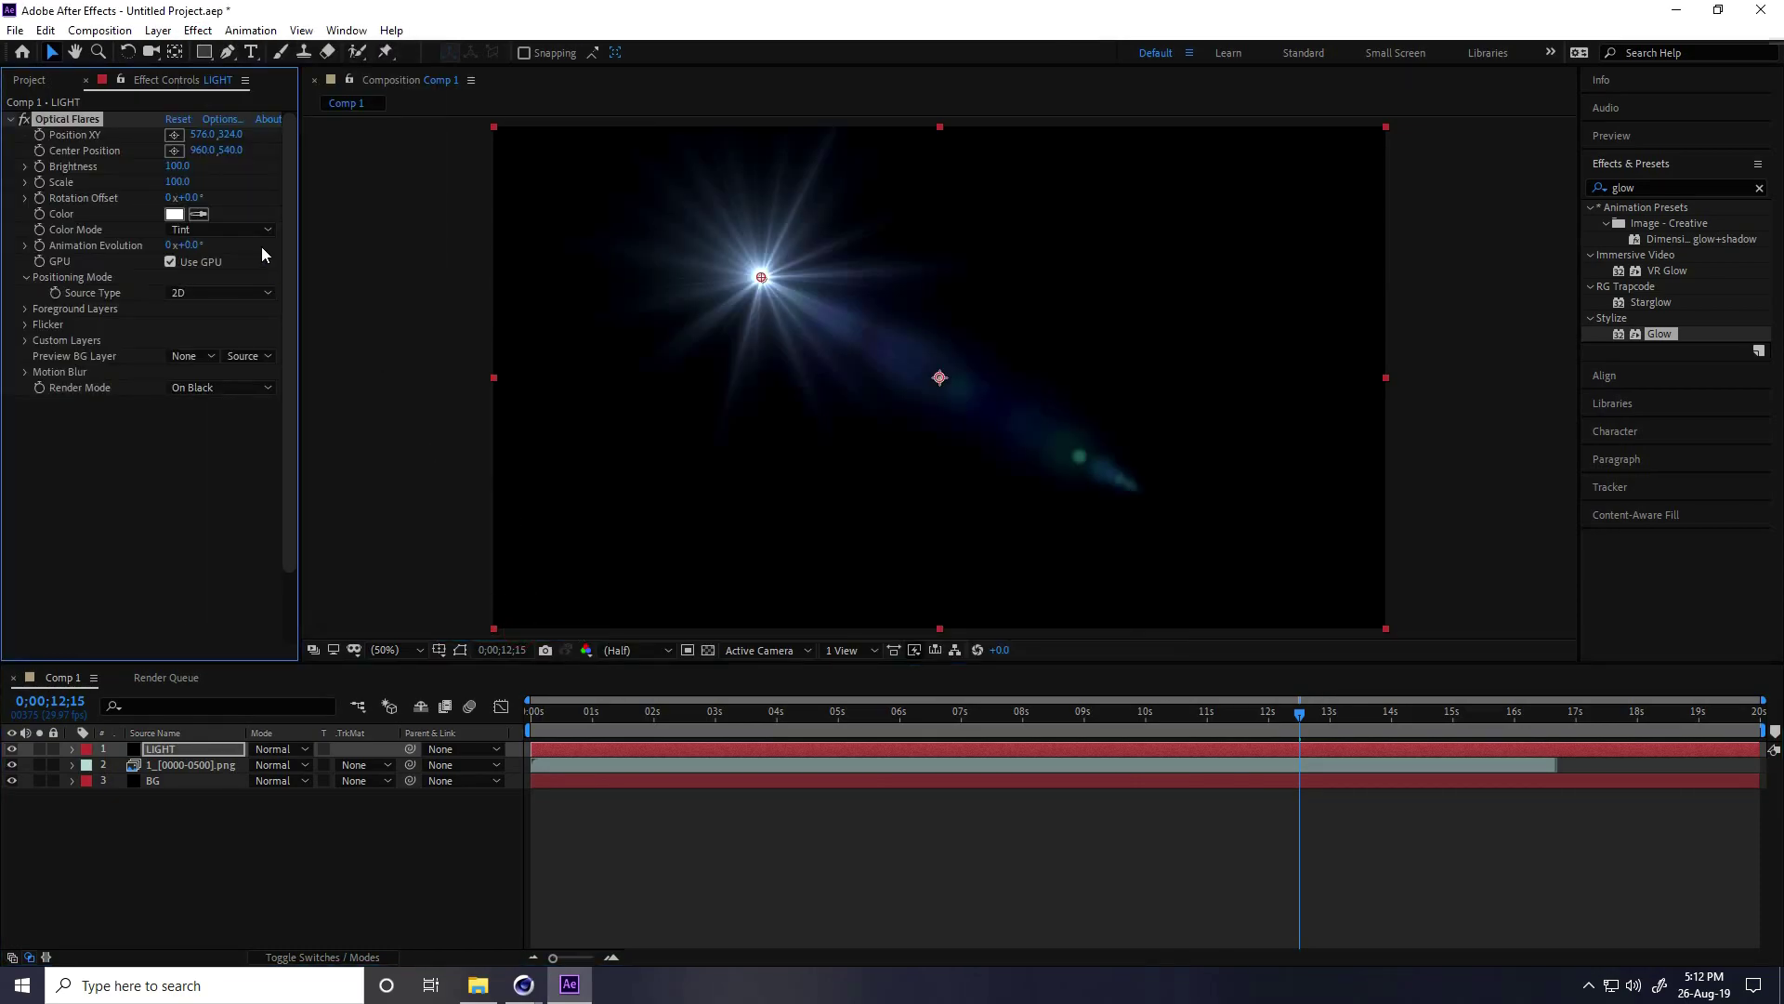
Load the Cool Flare preset from the Motion Graphics presets into the Optical Flares effect
{"action": "left_click", "coordinate": [221, 120]}
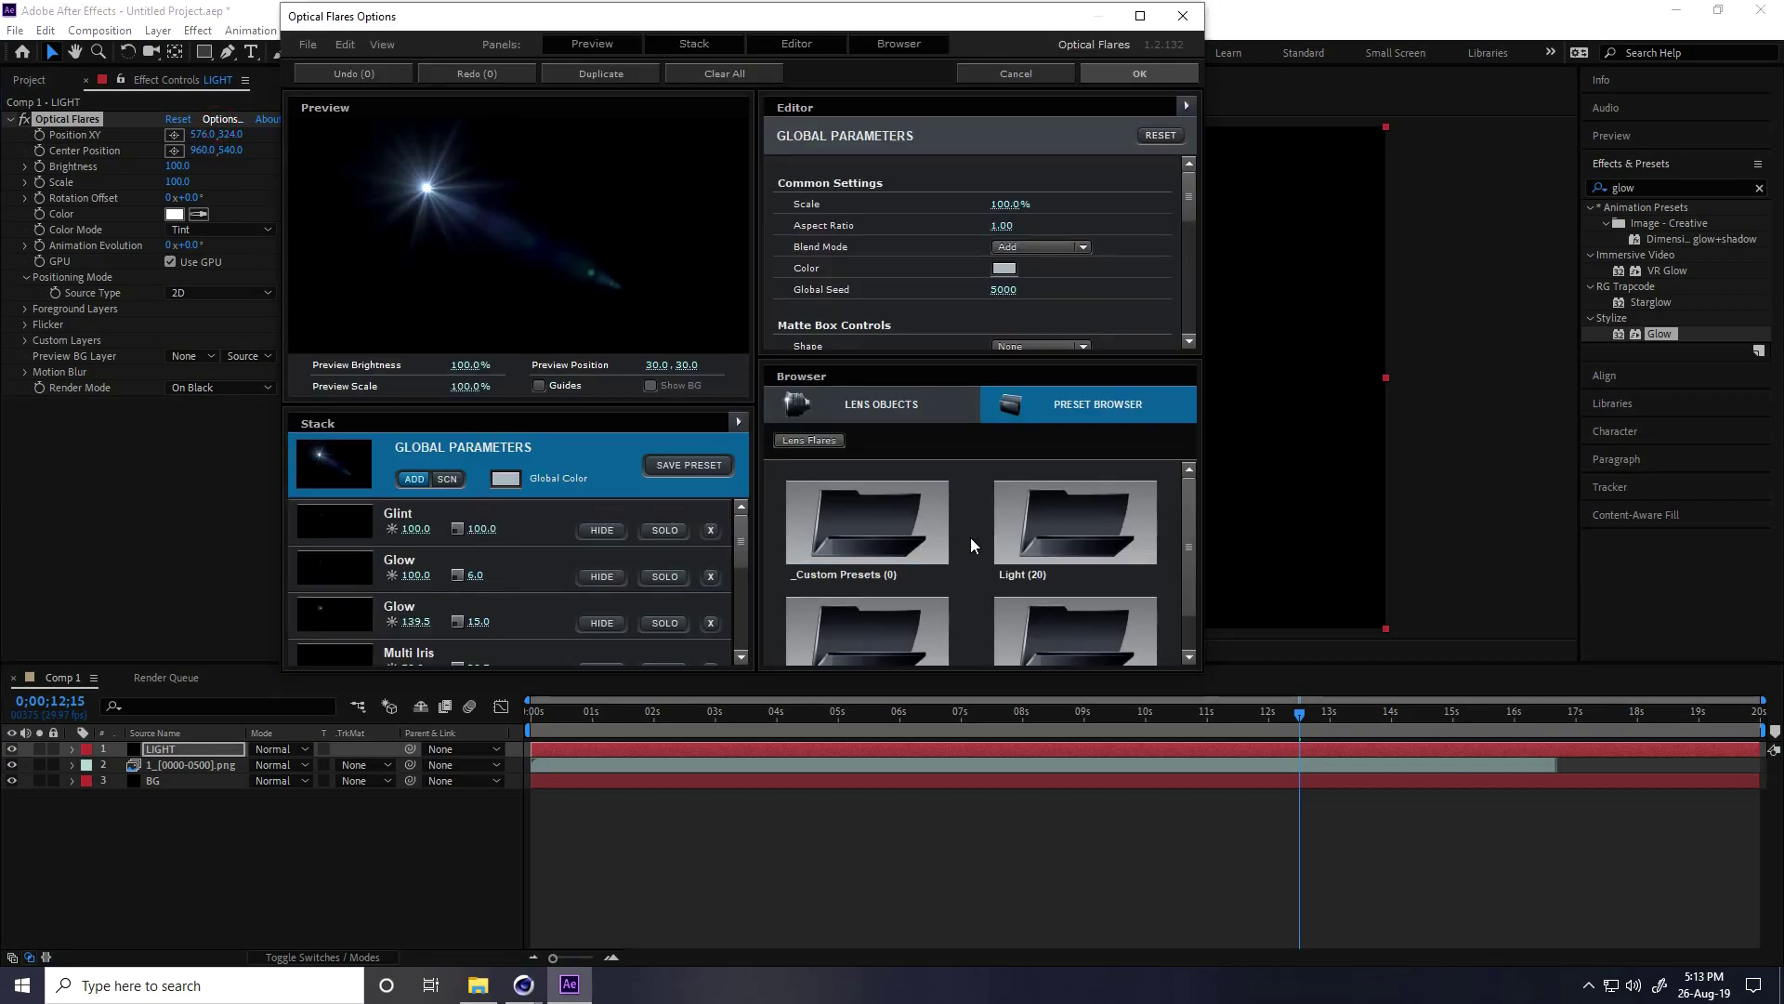
{"action": "scroll", "coordinate": [970, 537], "scroll_direction": "down", "scroll_amount": 1}
{"action": "double_click", "coordinate": [857, 563]}
{"action": "scroll", "coordinate": [962, 584], "scroll_direction": "down", "scroll_amount": 1}
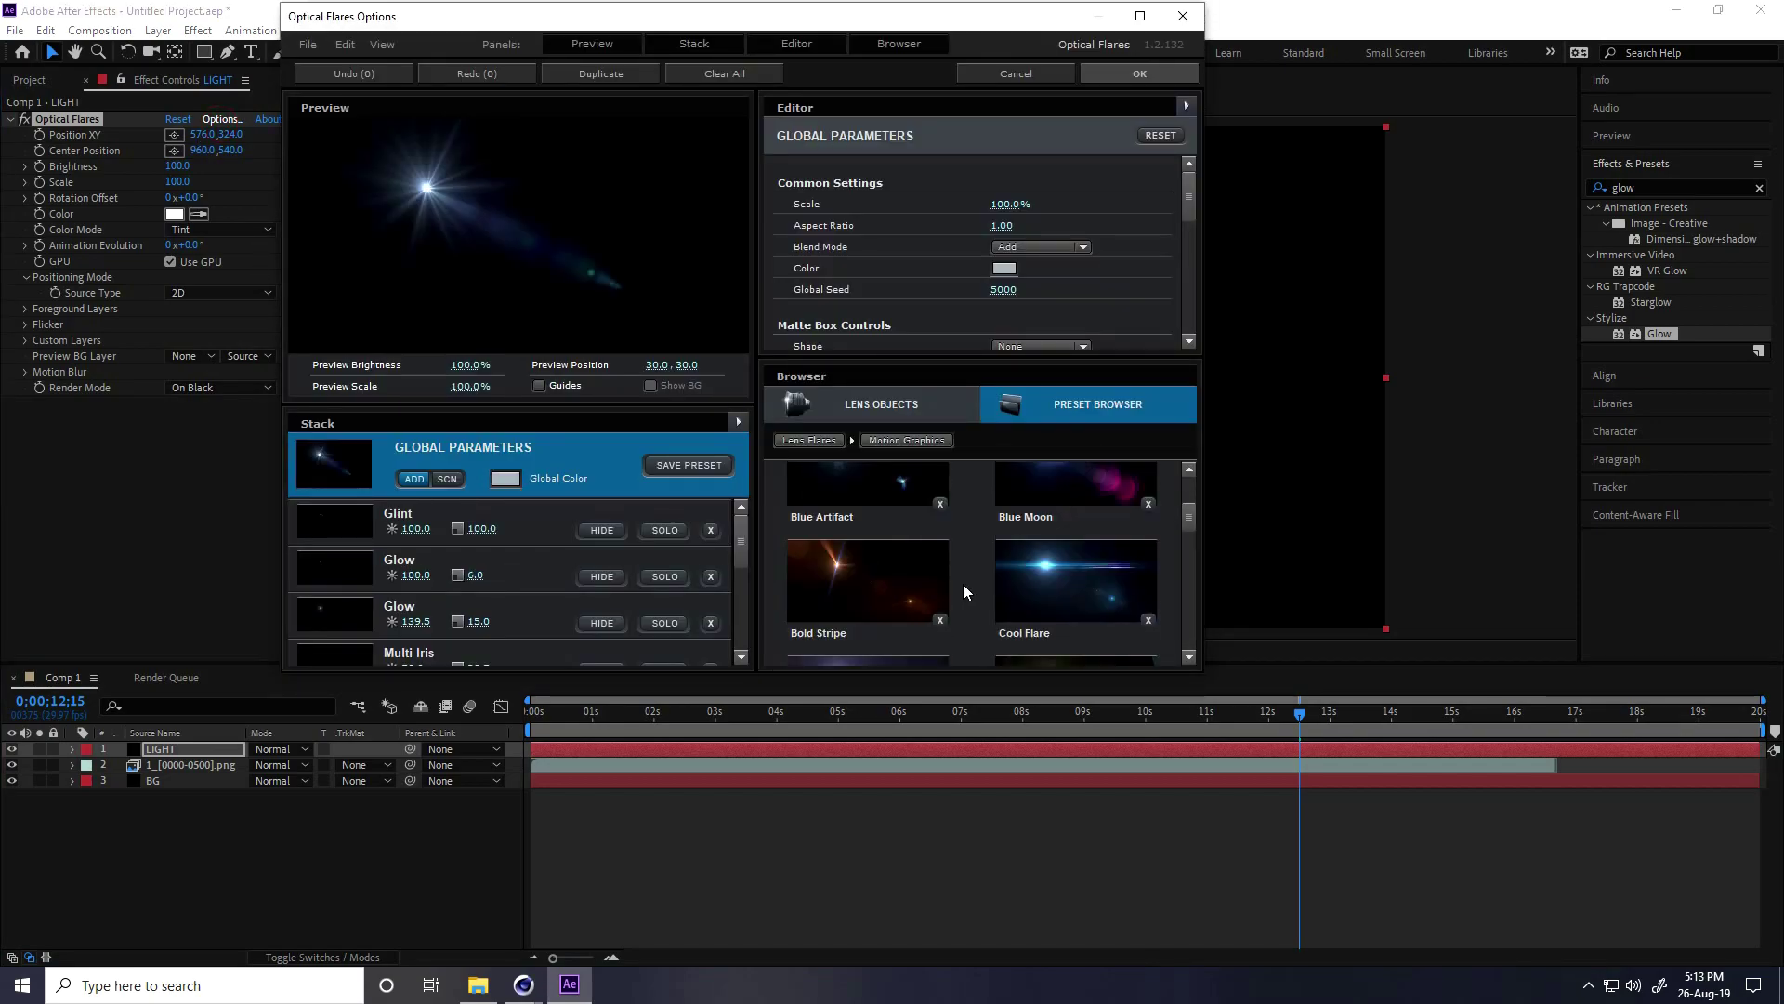
{"action": "left_click", "coordinate": [1069, 581]}
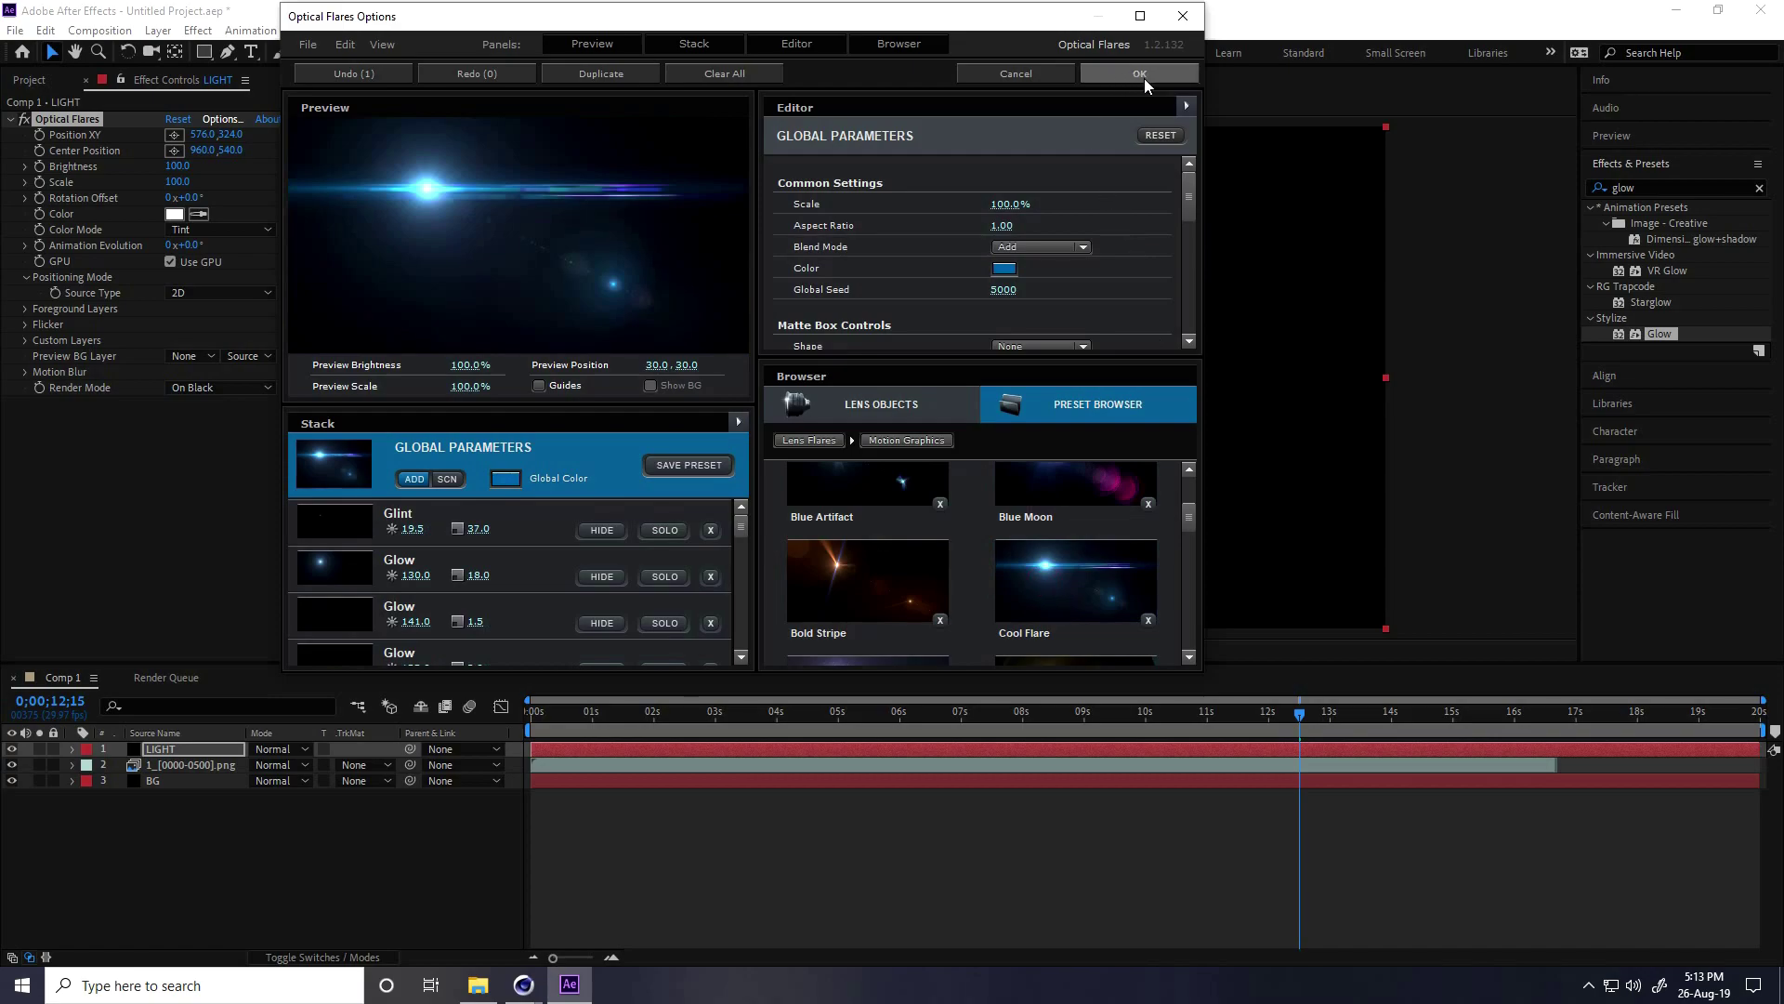
{"action": "left_click", "coordinate": [1142, 76]}
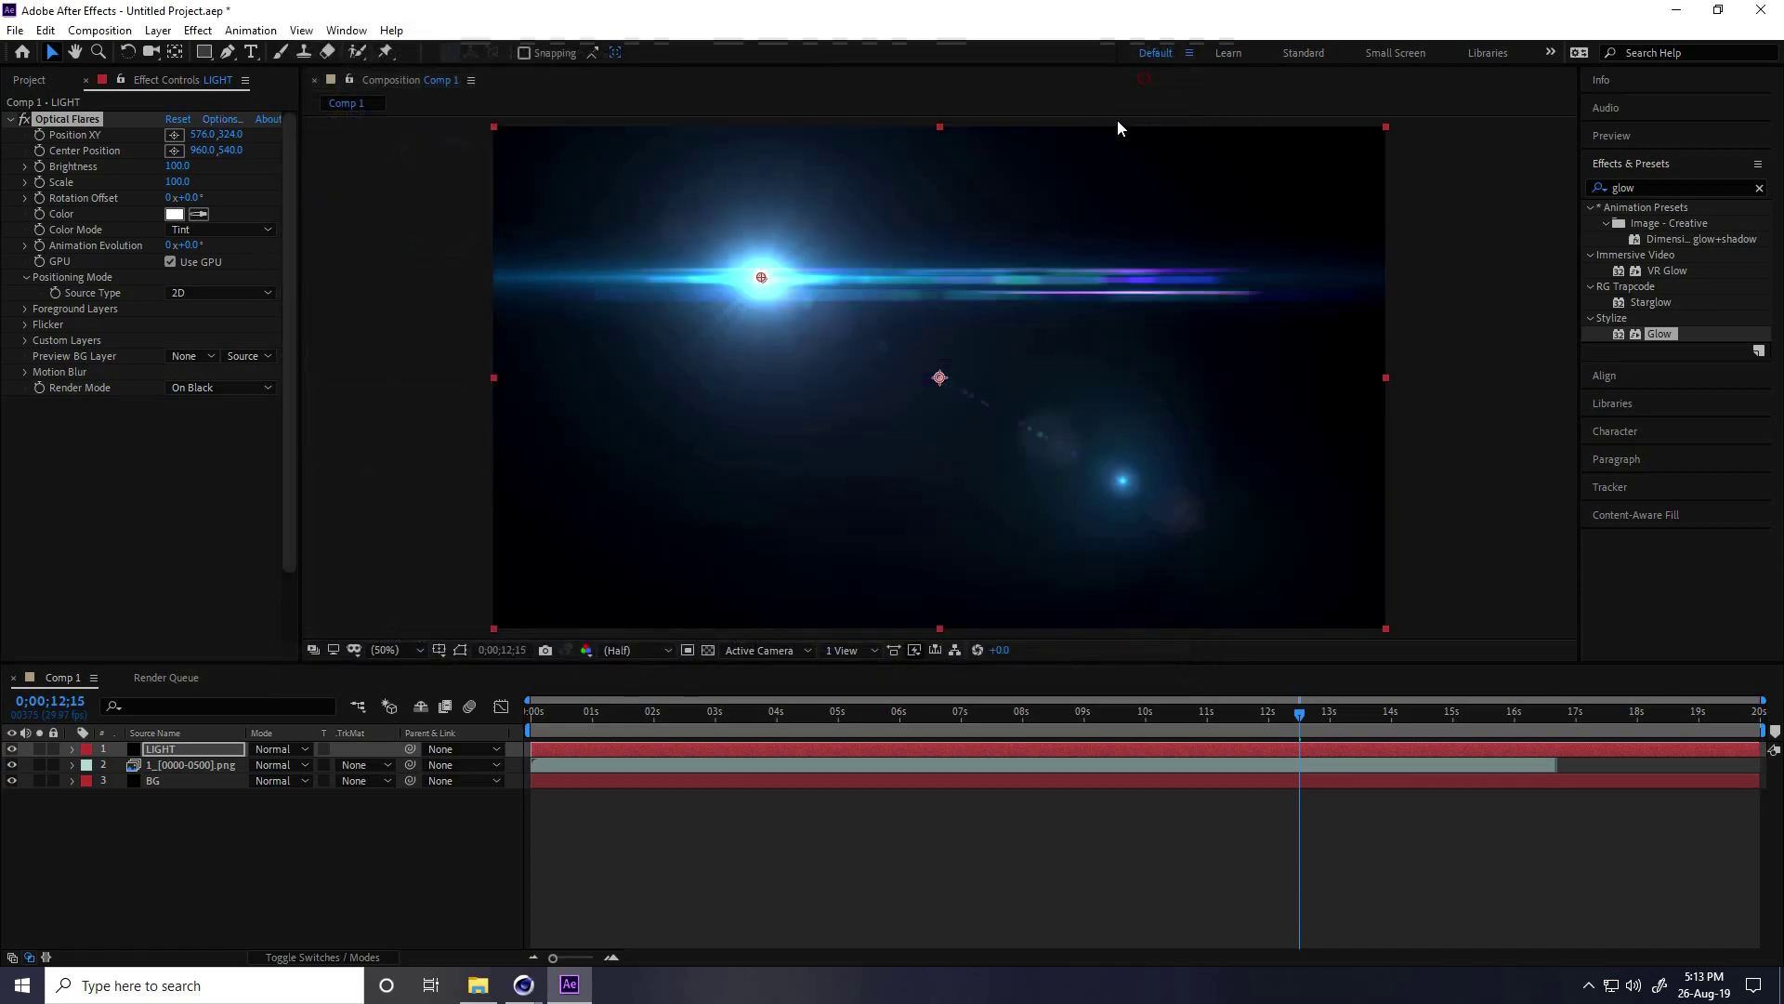
Set the LIGHT layer's blending mode to Screen and move the flare just outside the frame's upper-left corner, to about -226, 8
{"action": "left_click", "coordinate": [307, 753]}
{"action": "left_click", "coordinate": [351, 389]}
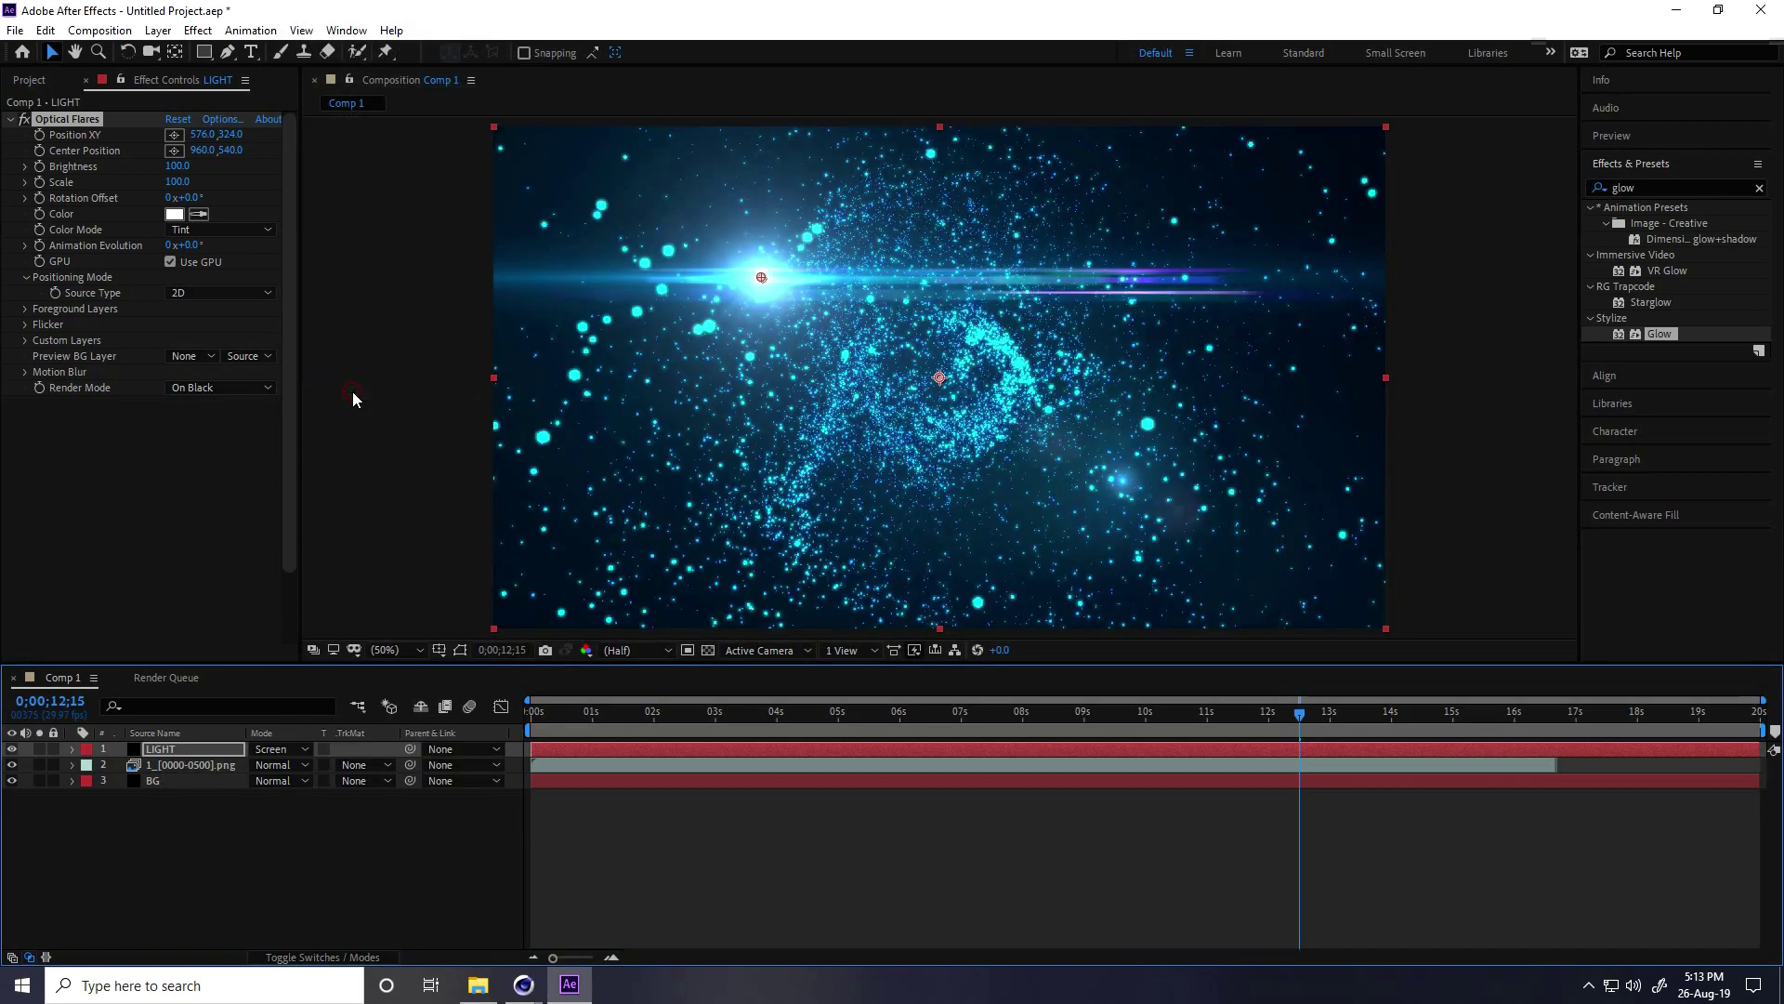
{"action": "left_click_drag", "start_coordinate": [764, 281], "coordinate": [390, 132]}
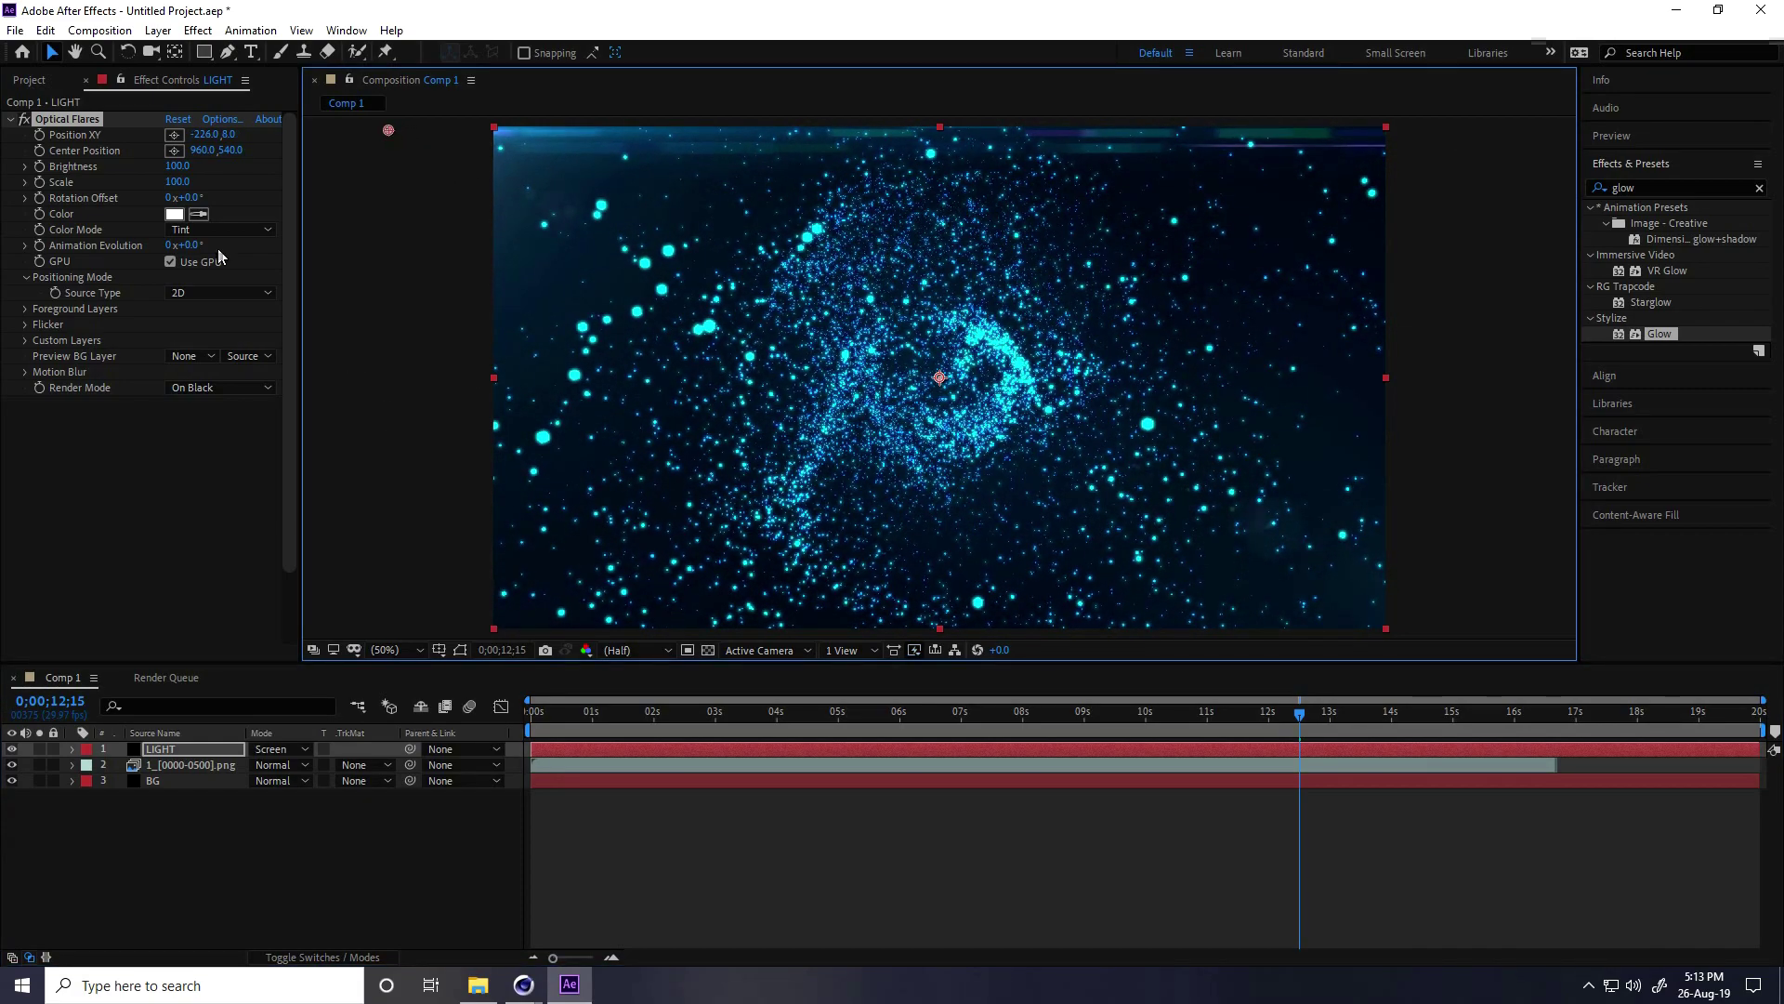
Set the flare's brightness to 50 and deselect the LIGHT layer
{"action": "left_click", "coordinate": [177, 167]}
{"action": "type", "text": "50"}
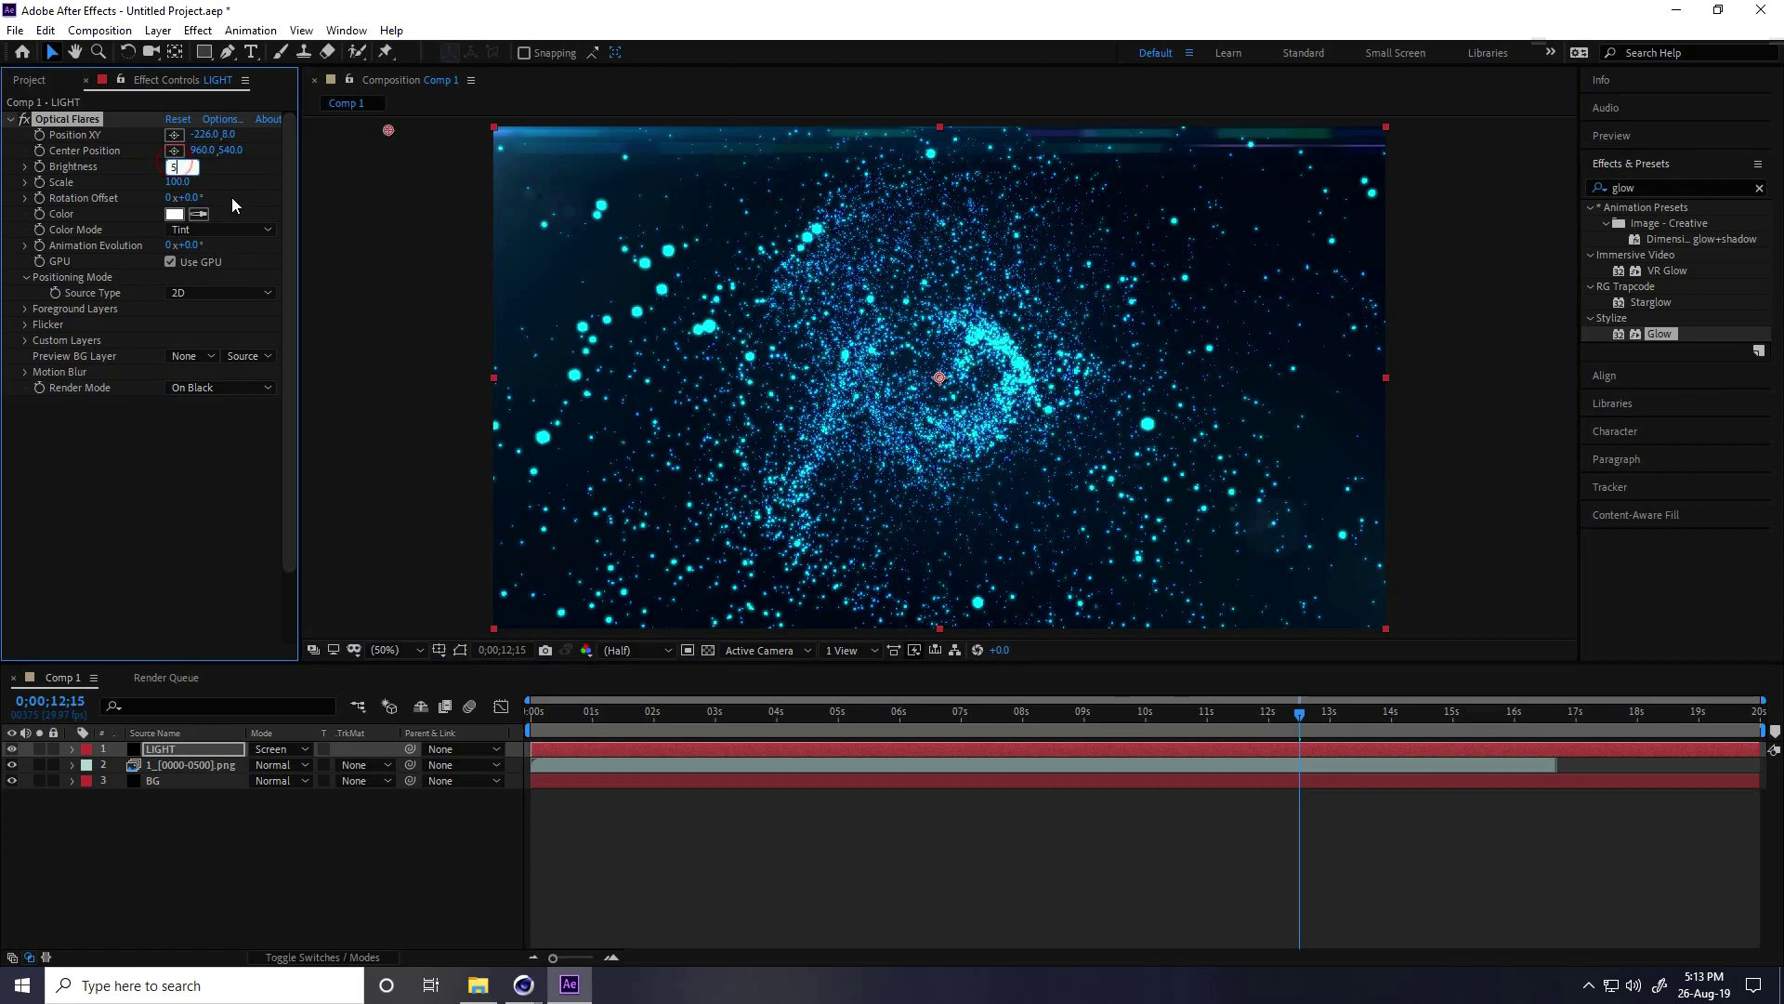
{"action": "key", "text": "Return"}
{"action": "left_click", "coordinate": [487, 448]}
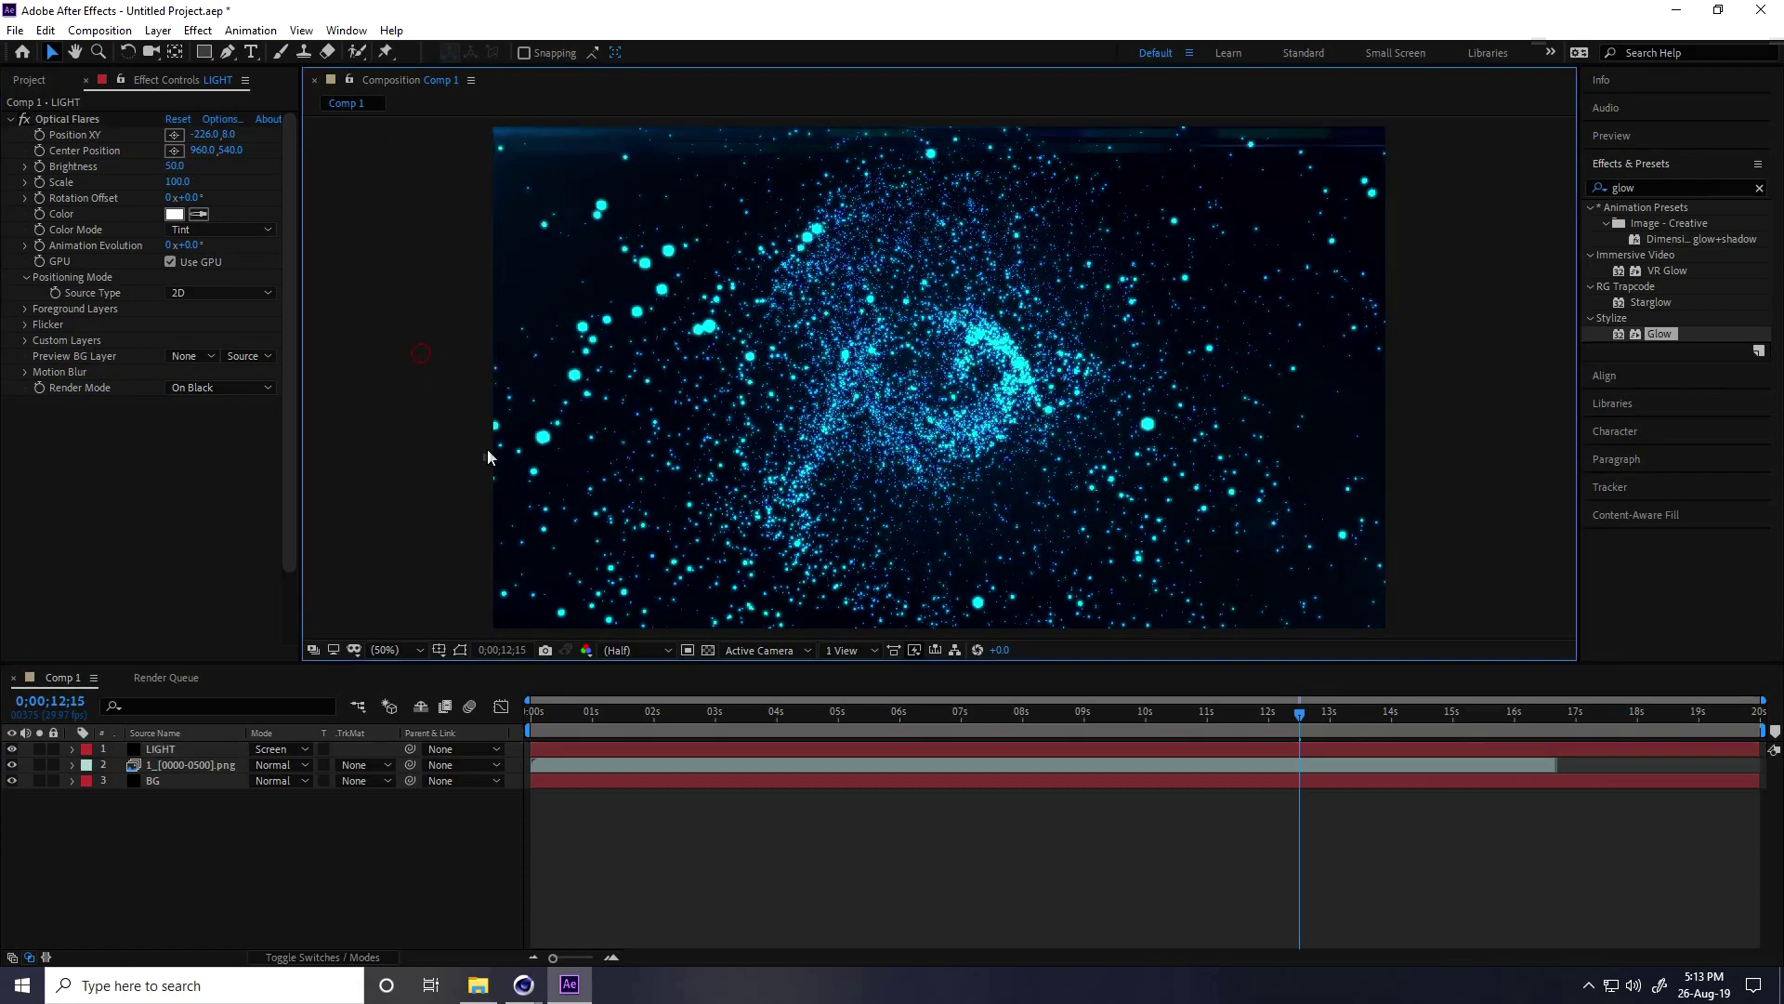
{"action": "scroll", "coordinate": [679, 400], "scroll_direction": "down", "scroll_amount": 2}
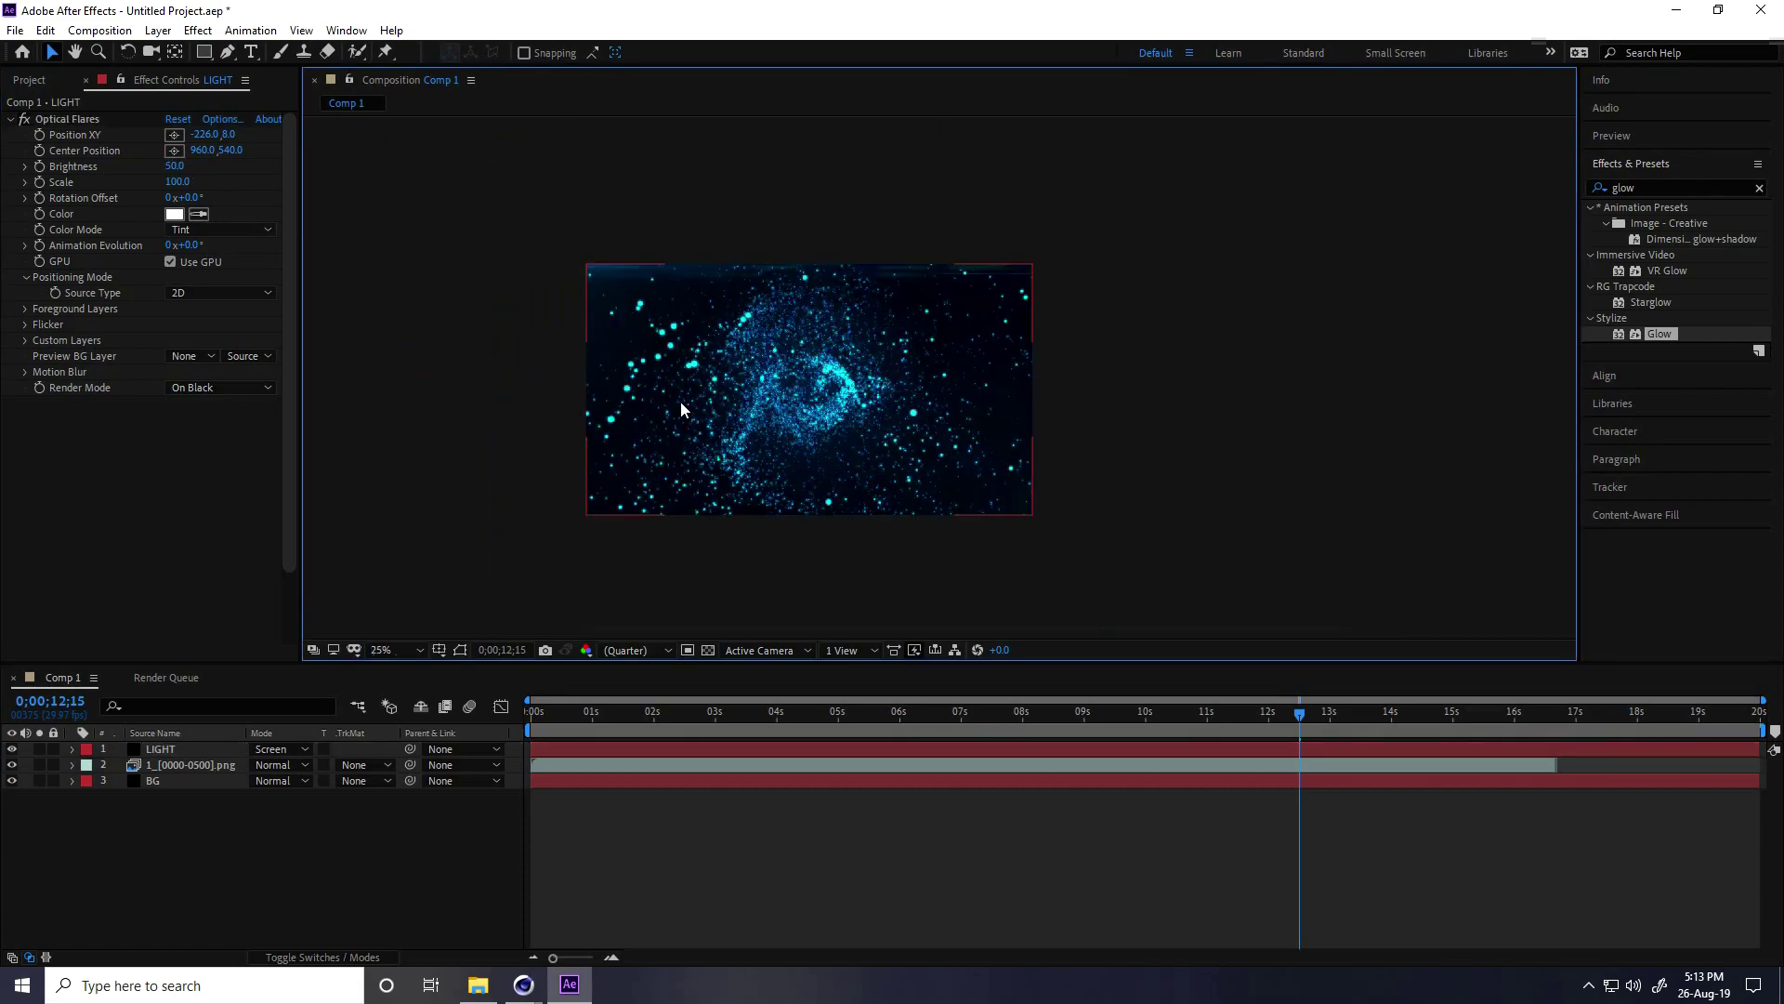
{"action": "left_click", "coordinate": [401, 656]}
{"action": "left_click", "coordinate": [414, 344]}
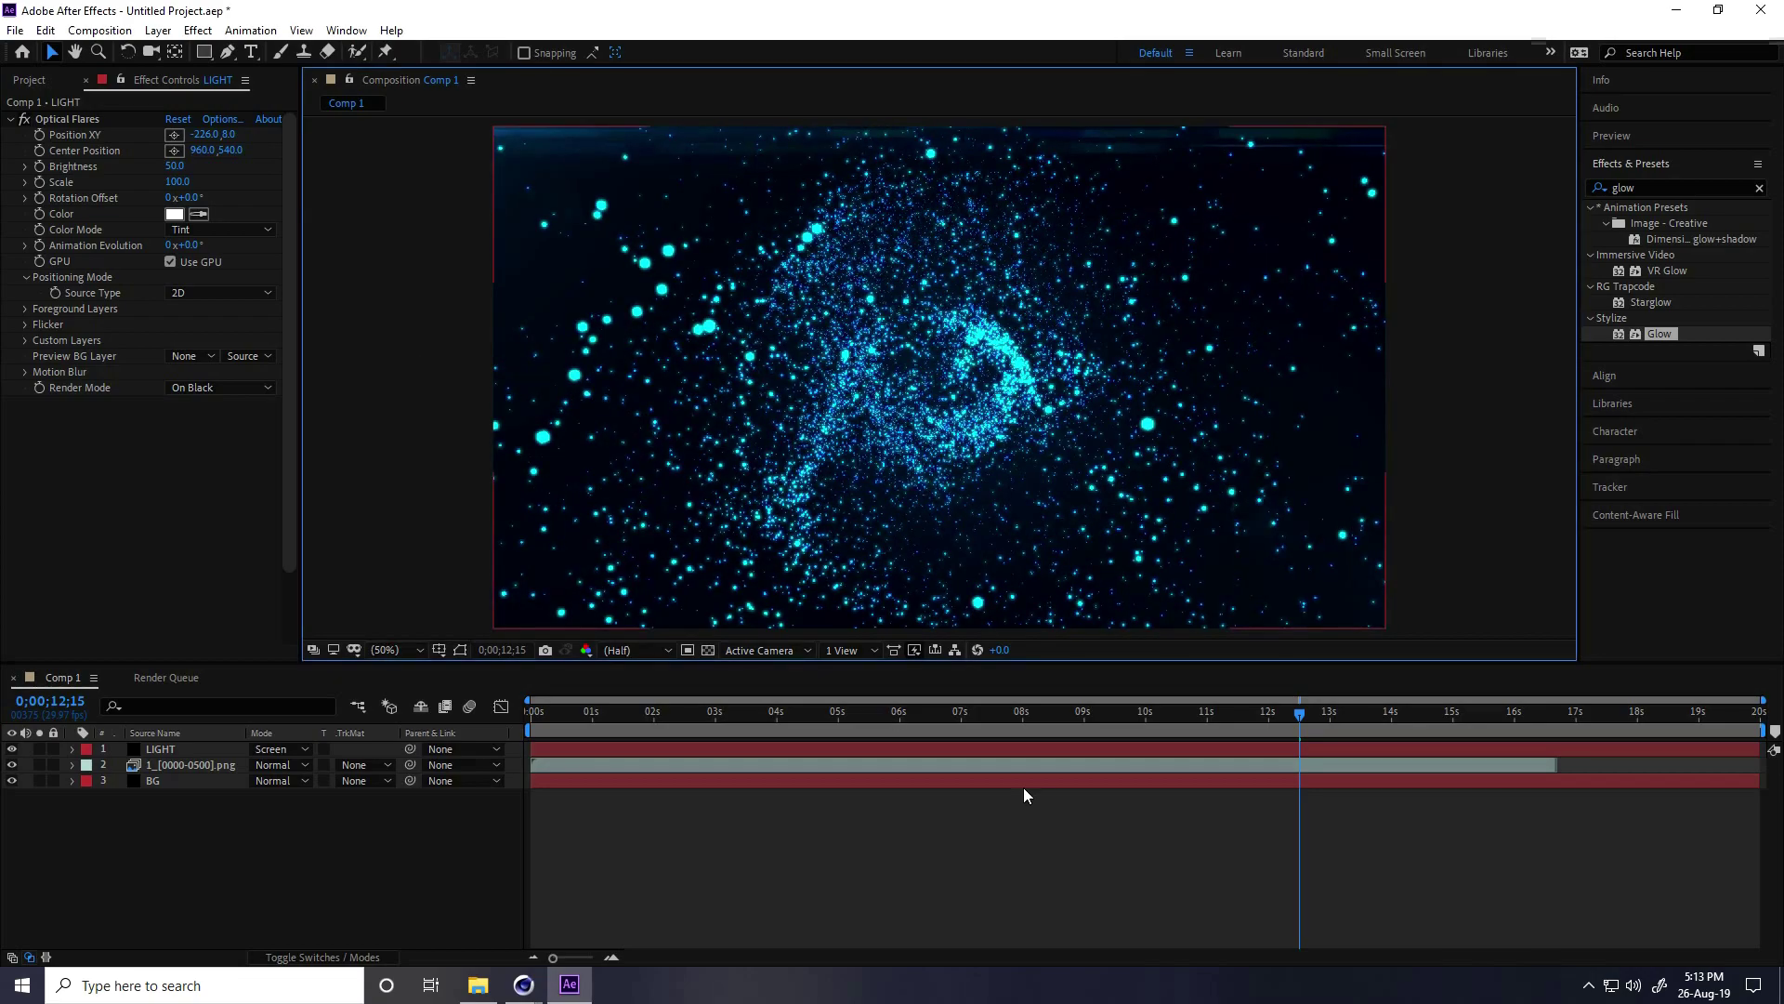
Play back the composition from the start to preview the optical flare with the particles
{"action": "key", "text": "space"}
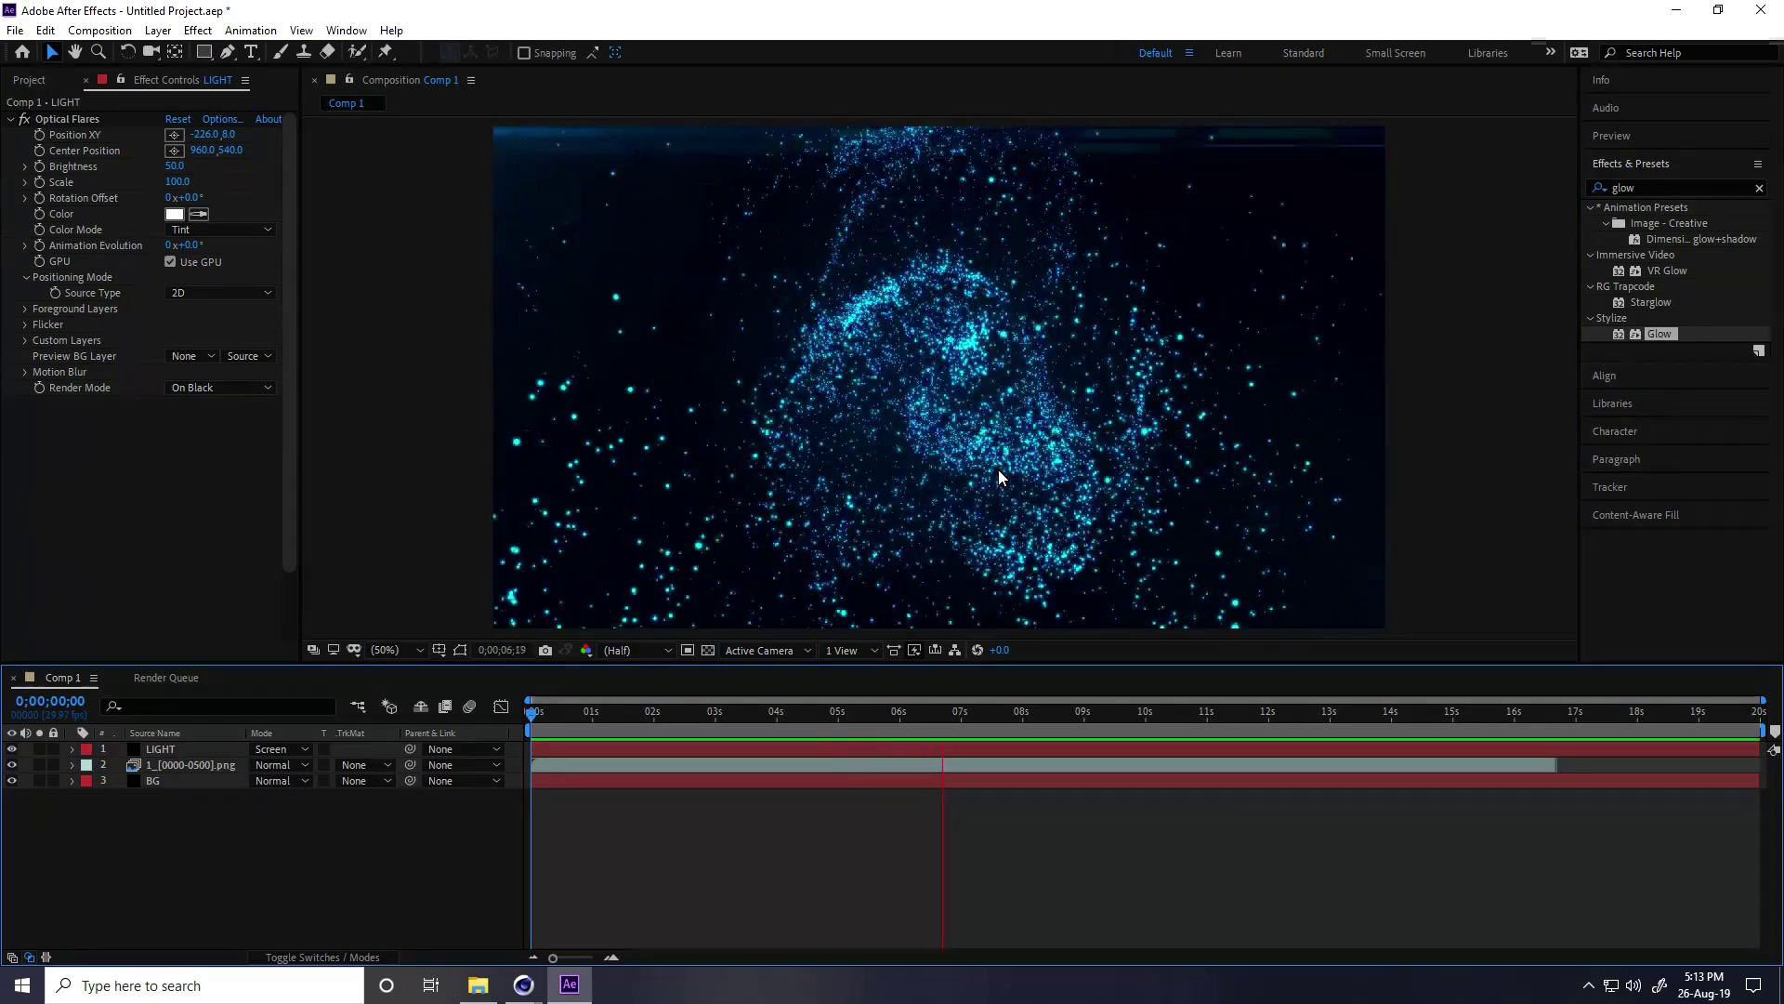
{"action": "key", "text": "space"}
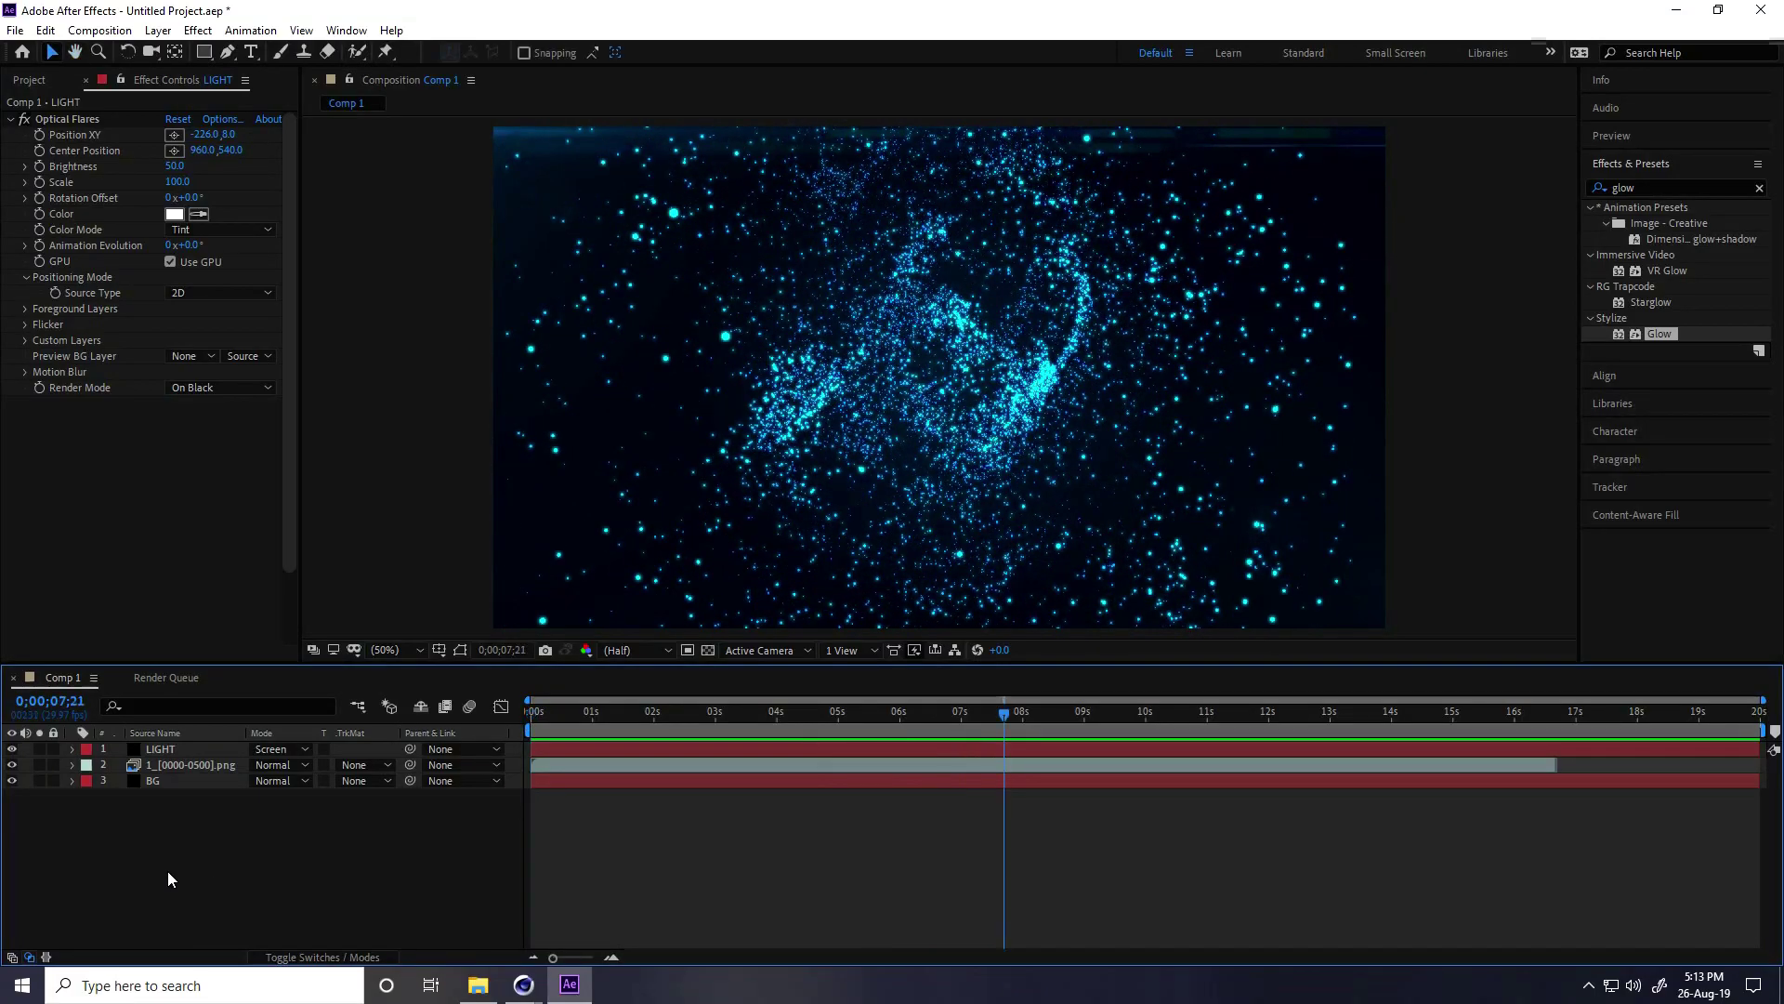
Add an adjustment layer above all layers and apply Curves to it, shaping the RGB curve into a gentle S-curve
{"action": "right_click", "coordinate": [167, 872]}
{"action": "mouse_move", "coordinate": [223, 668]}
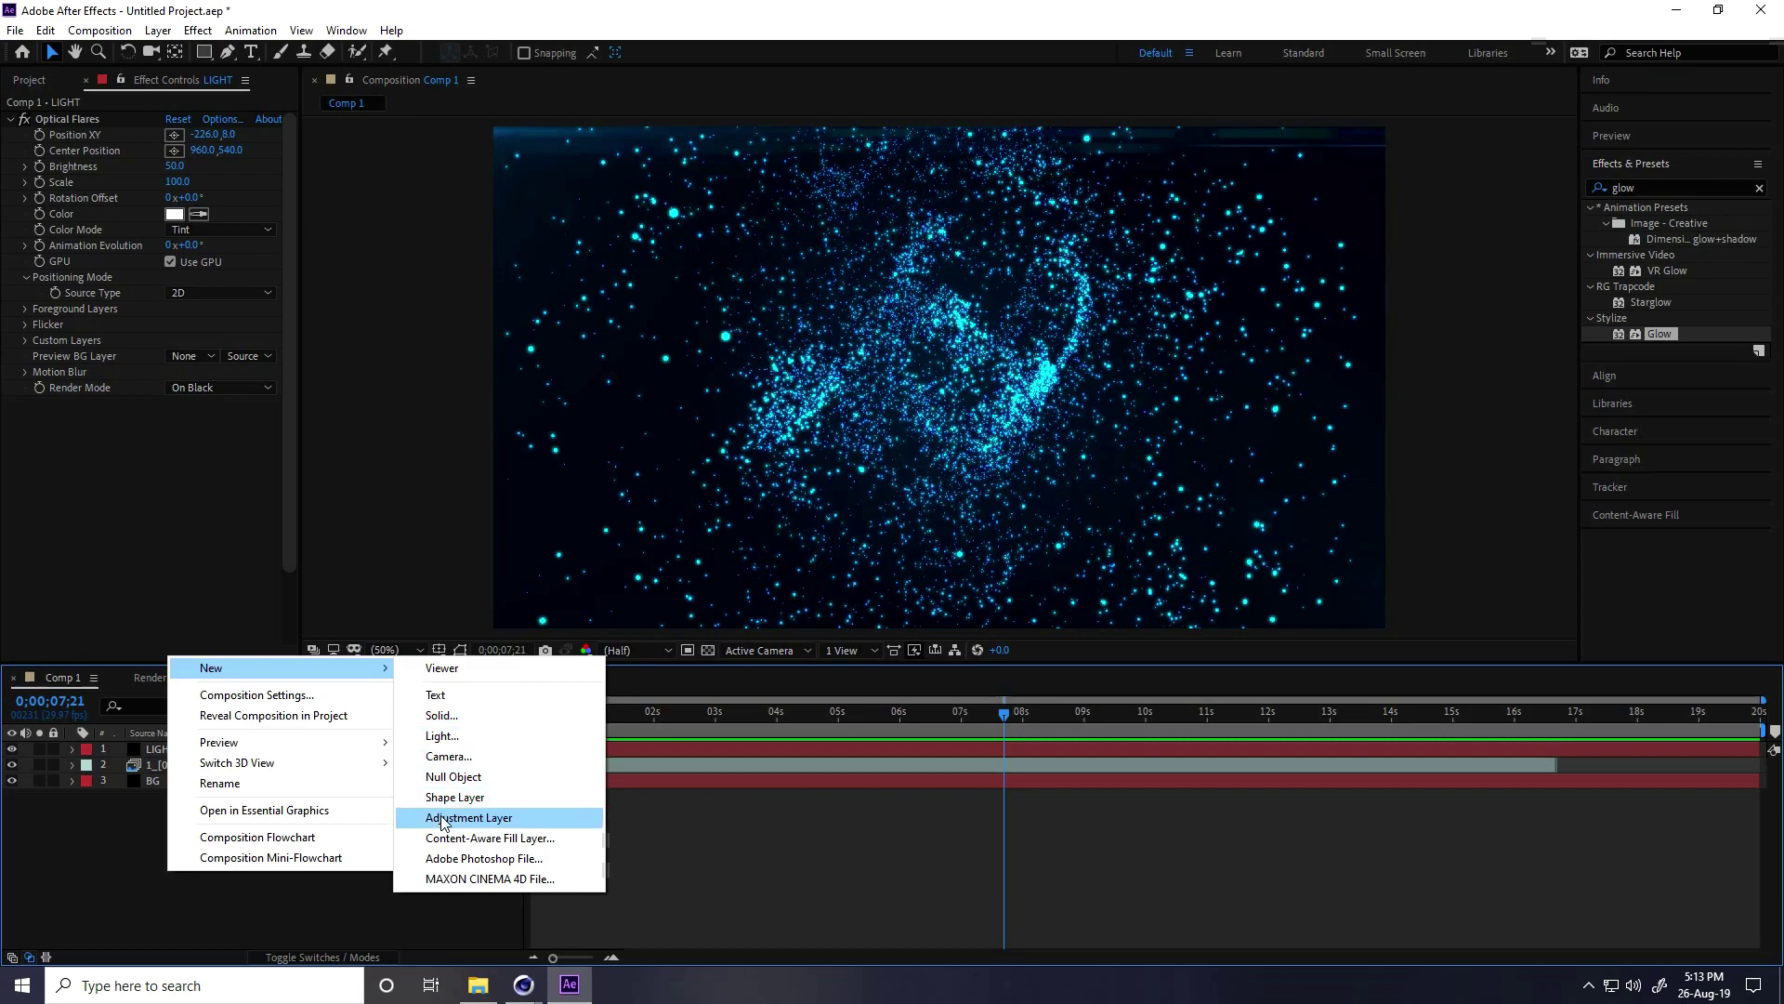
{"action": "left_click", "coordinate": [517, 825]}
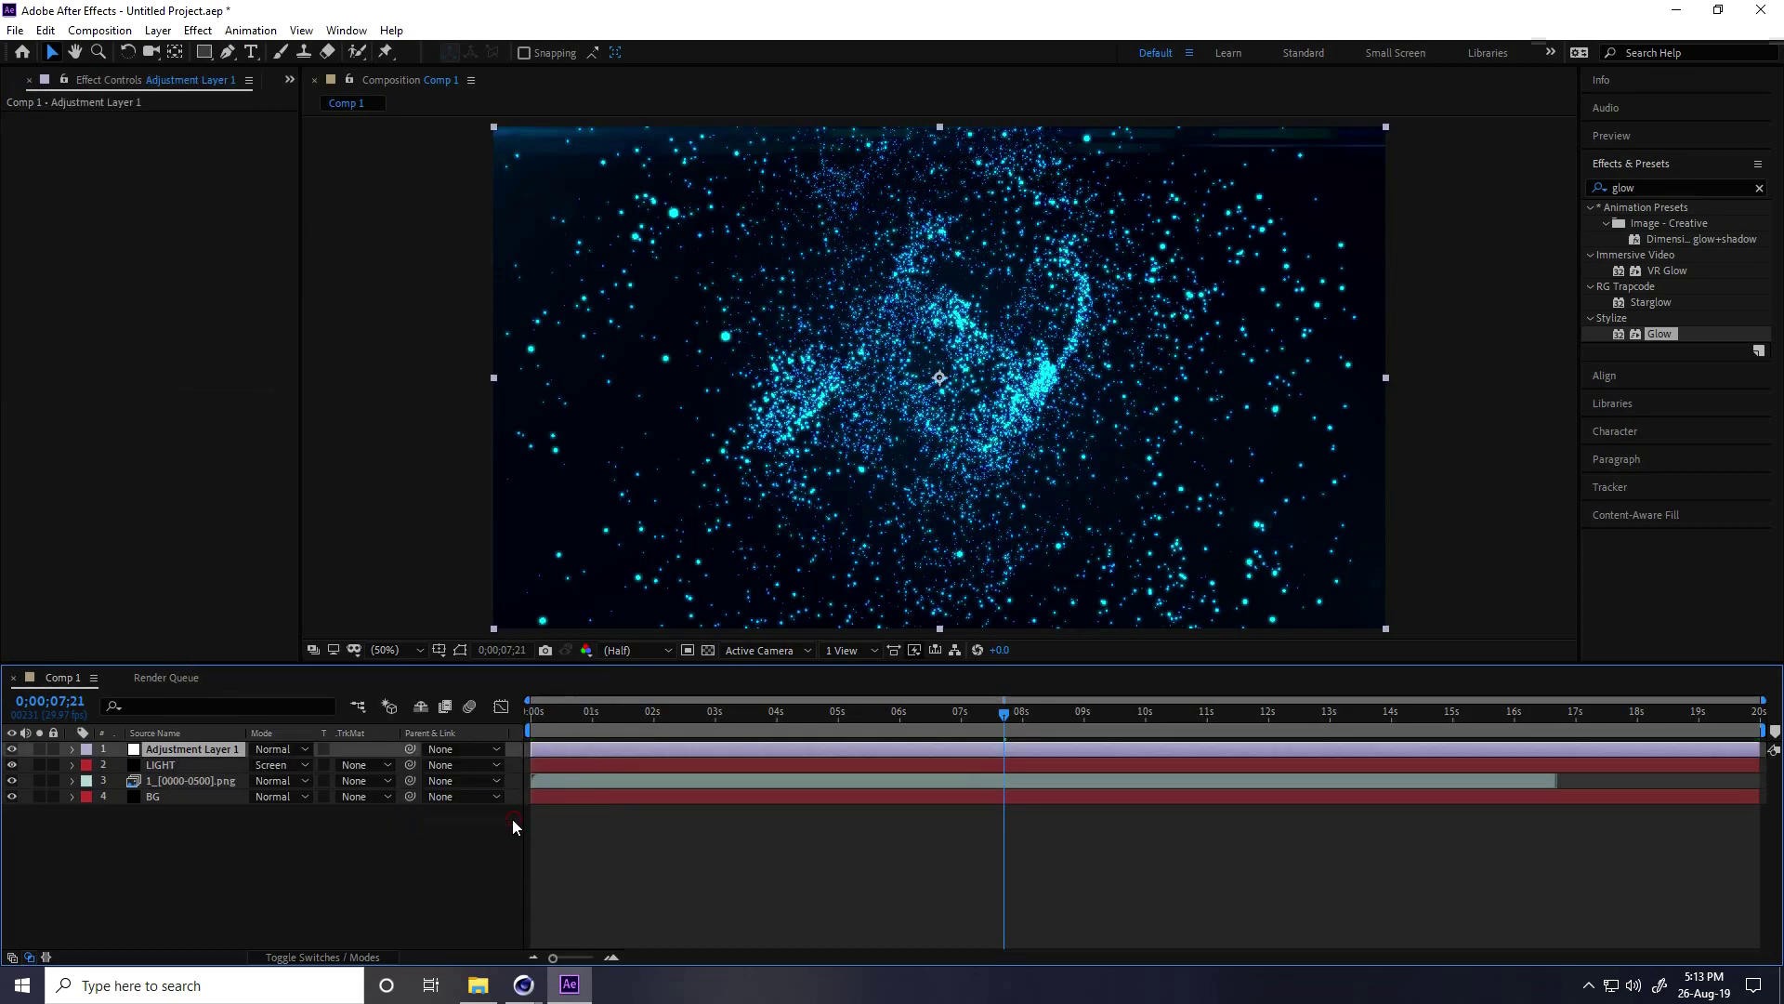
{"action": "left_click", "coordinate": [1641, 184]}
{"action": "type", "text": "cur"}
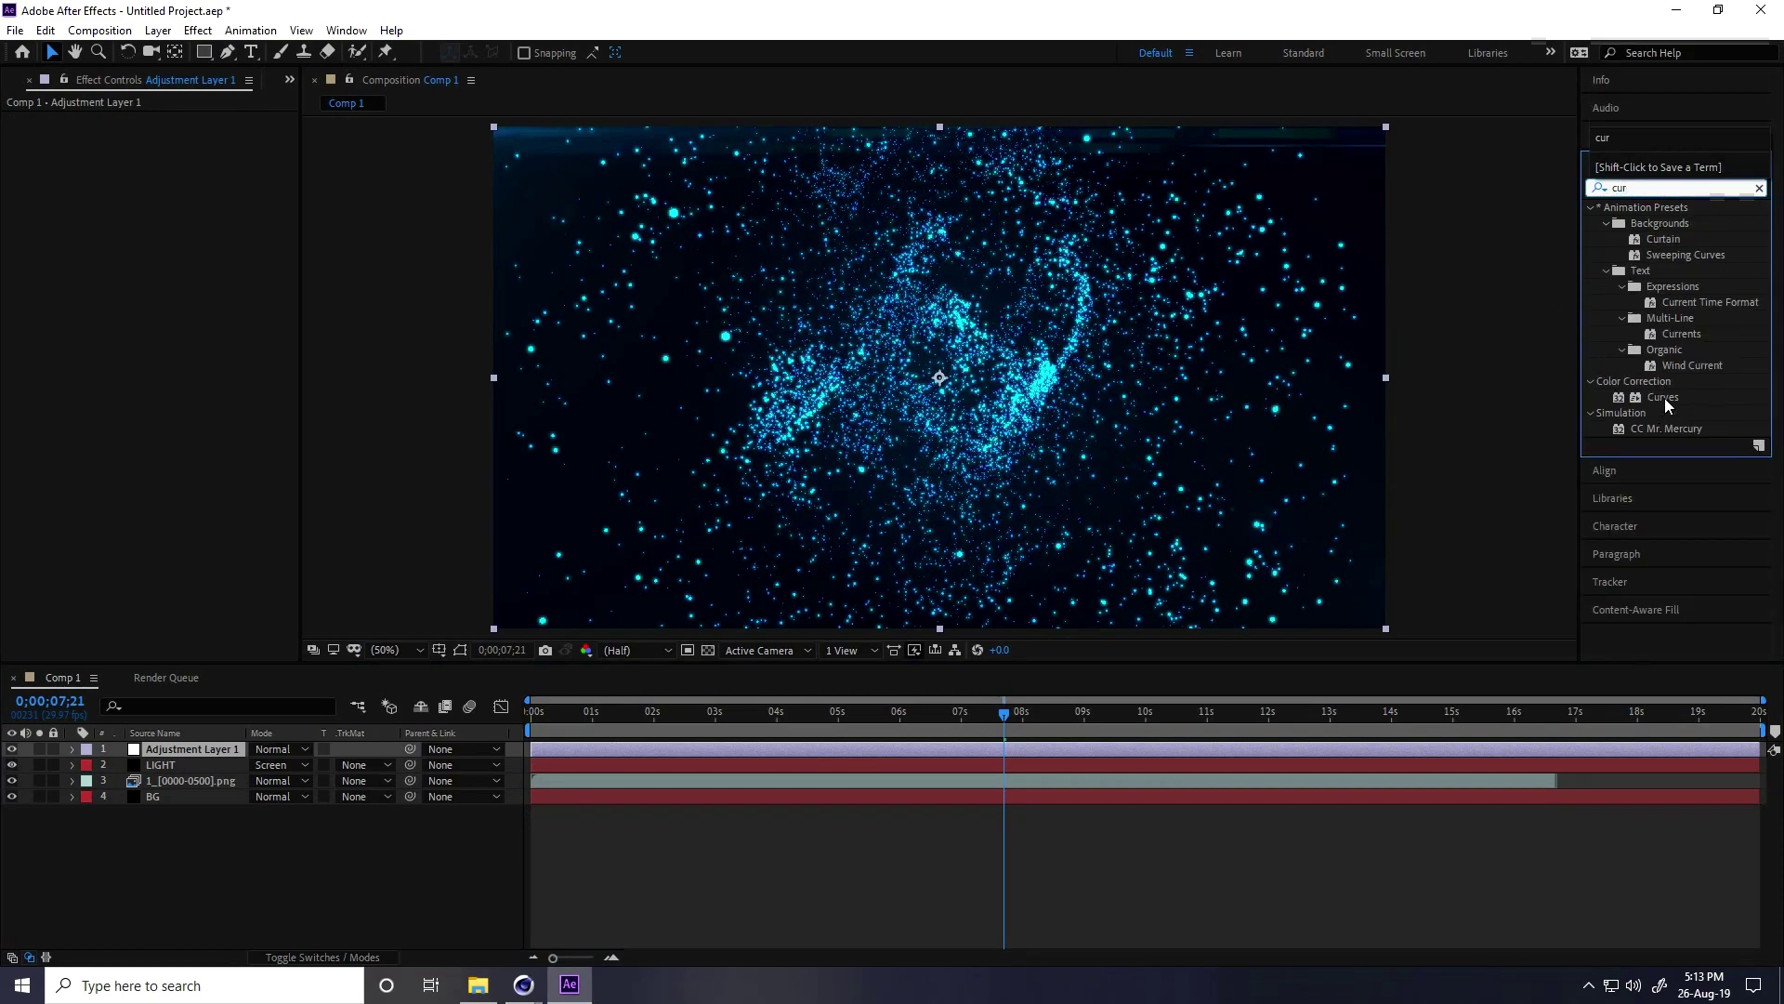
{"action": "left_click_drag", "start_coordinate": [1665, 397], "coordinate": [182, 751]}
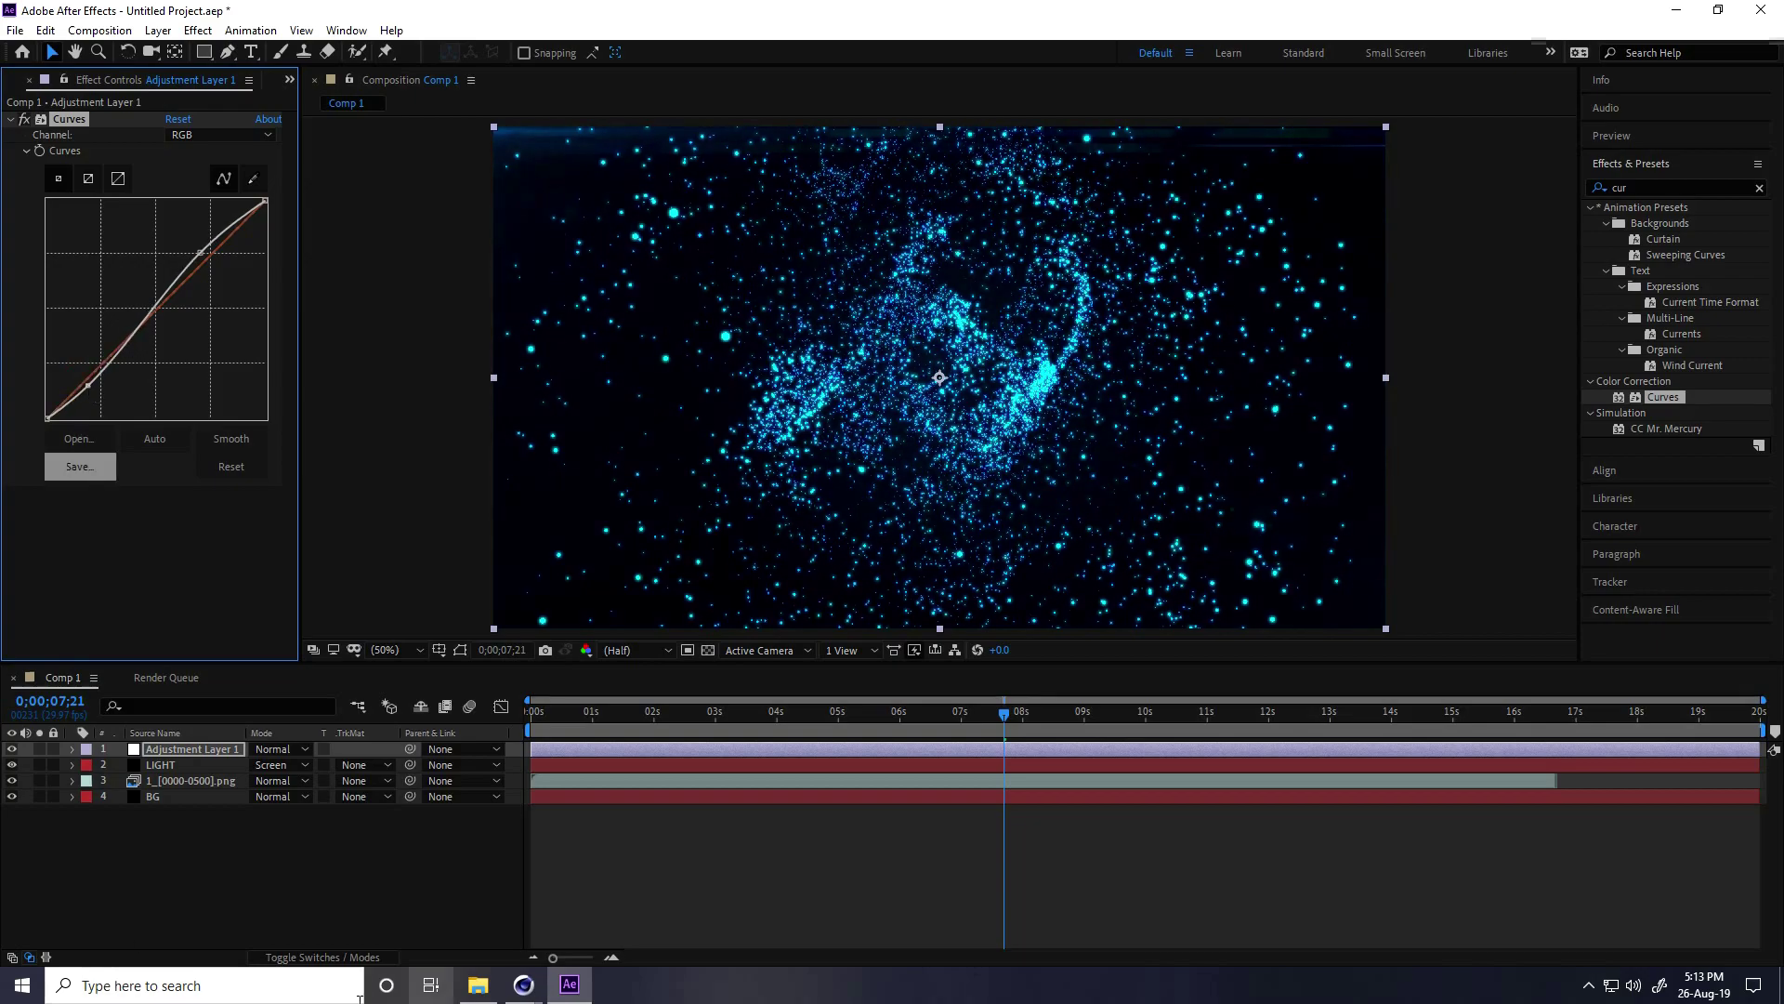
Play back the color-graded composition from the first frame and enlarge the composition view to fill the workspace
{"action": "left_click", "coordinate": [988, 721]}
{"action": "key", "text": "Home"}
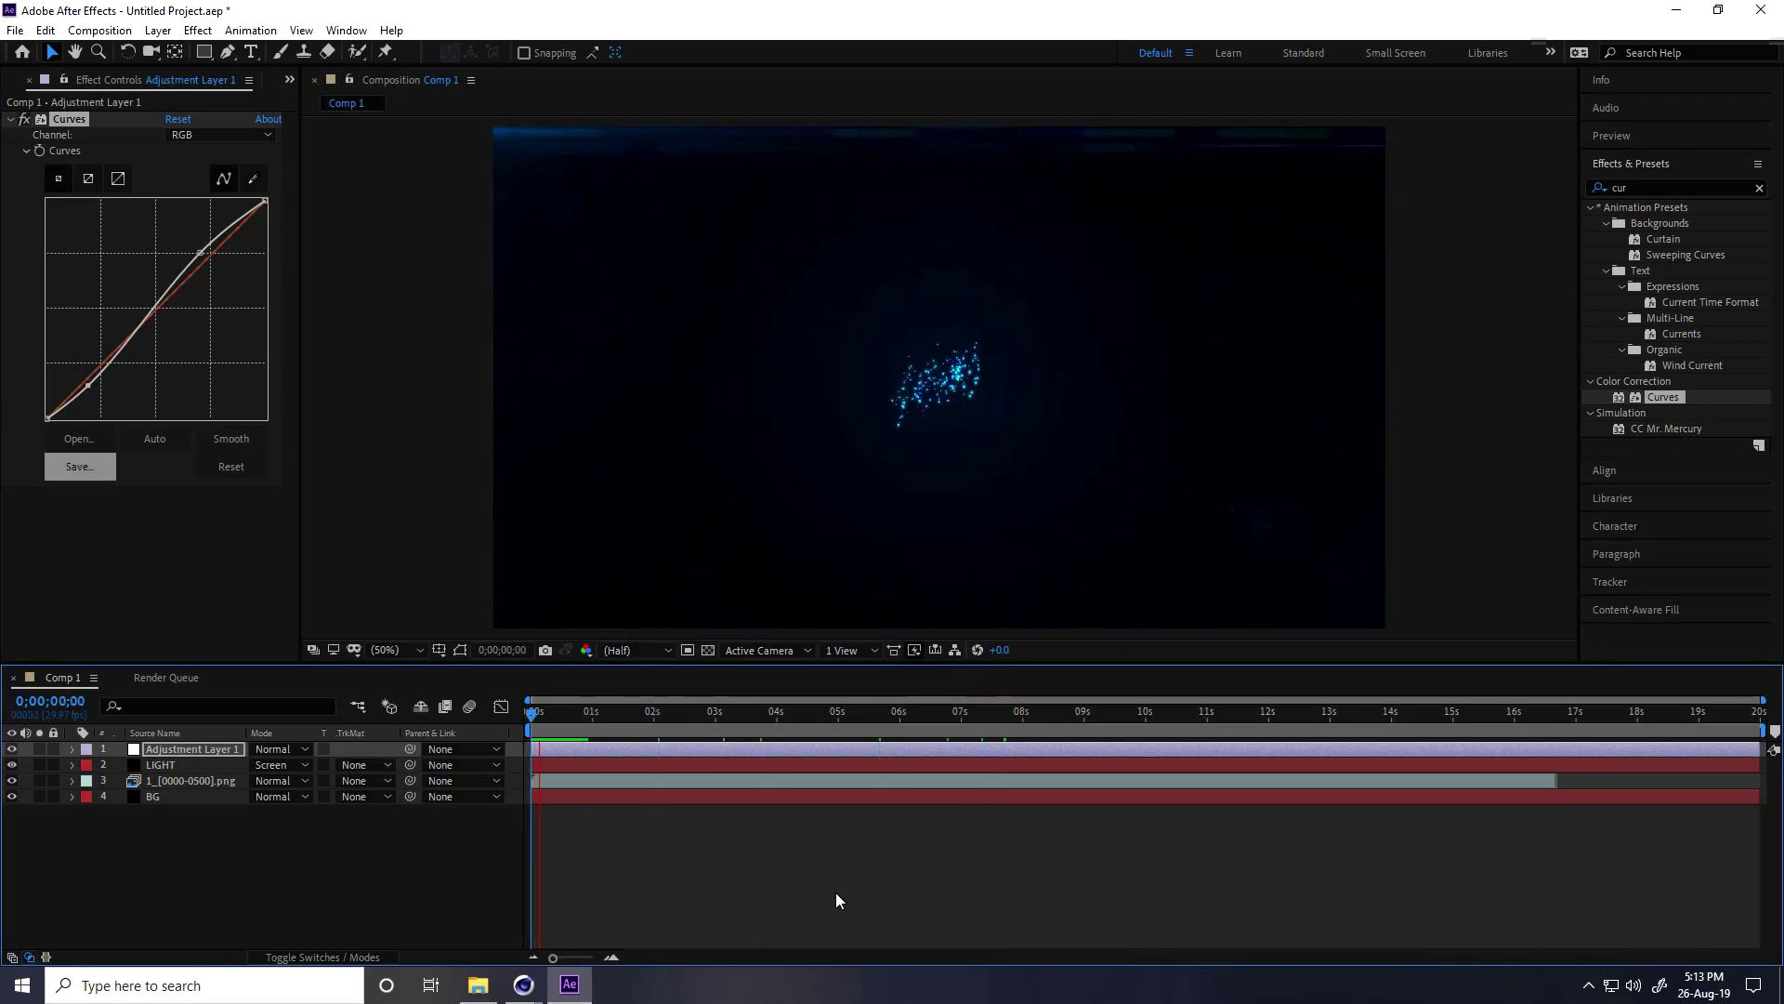
{"action": "key", "text": "space"}
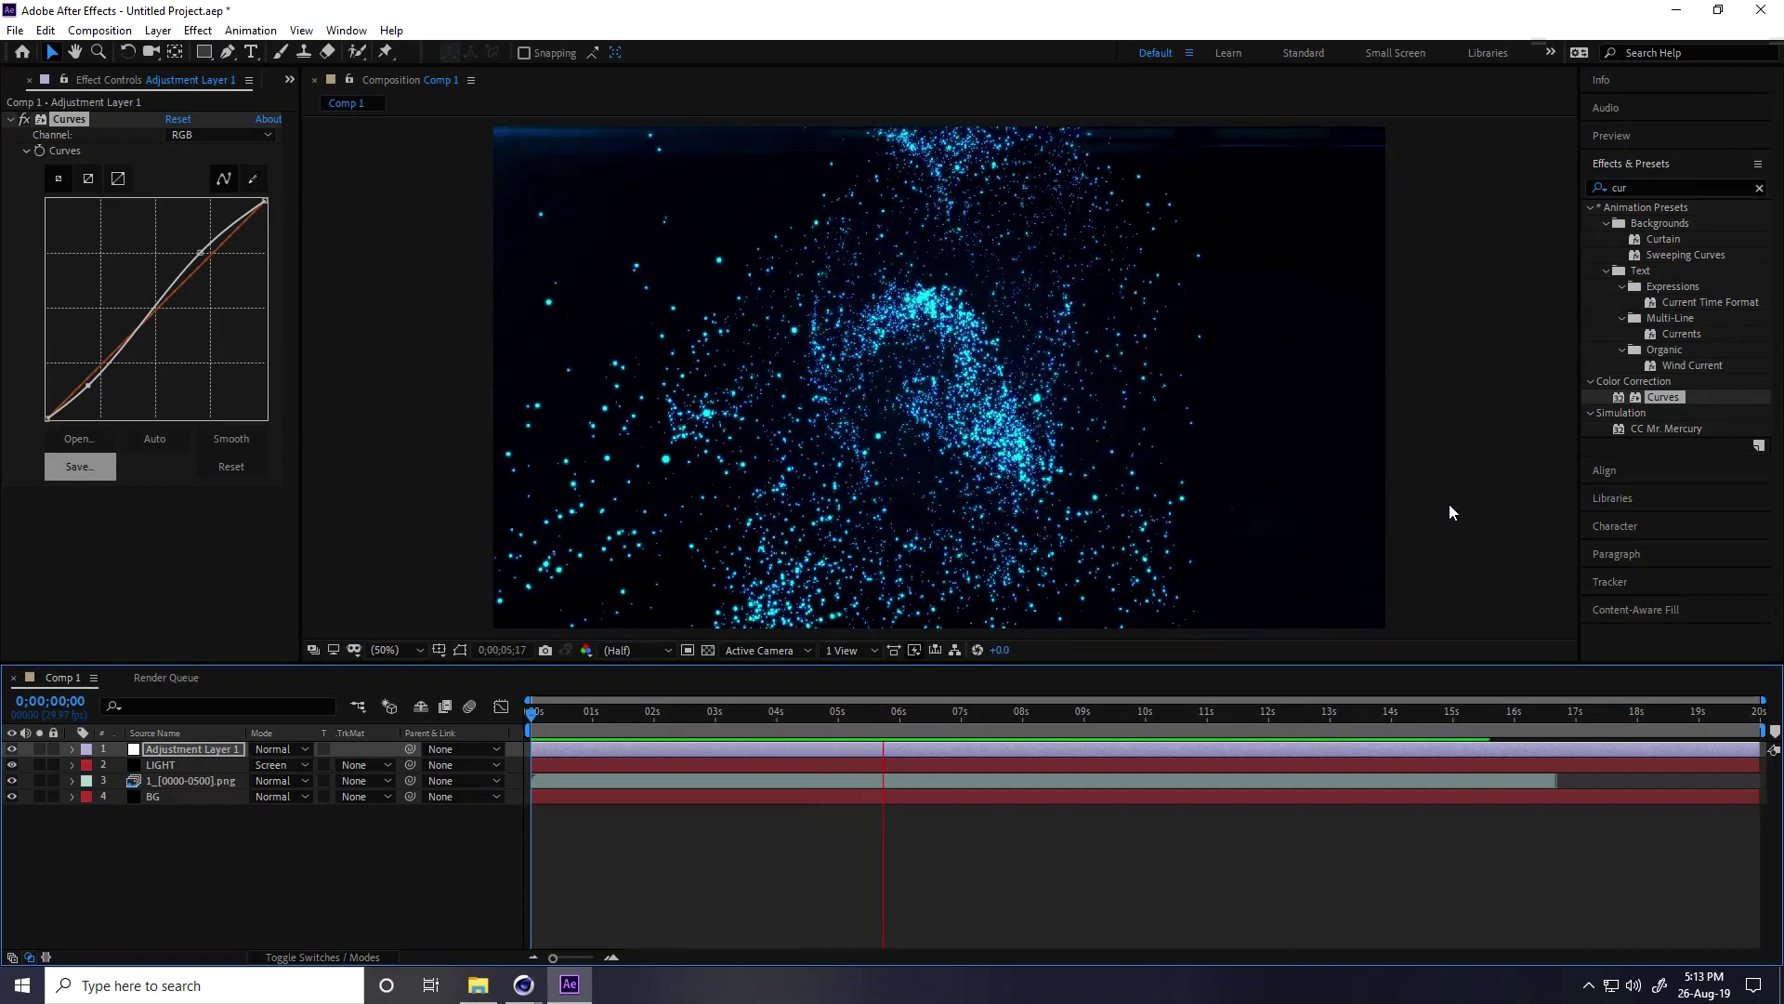
{"action": "key", "text": "grave"}
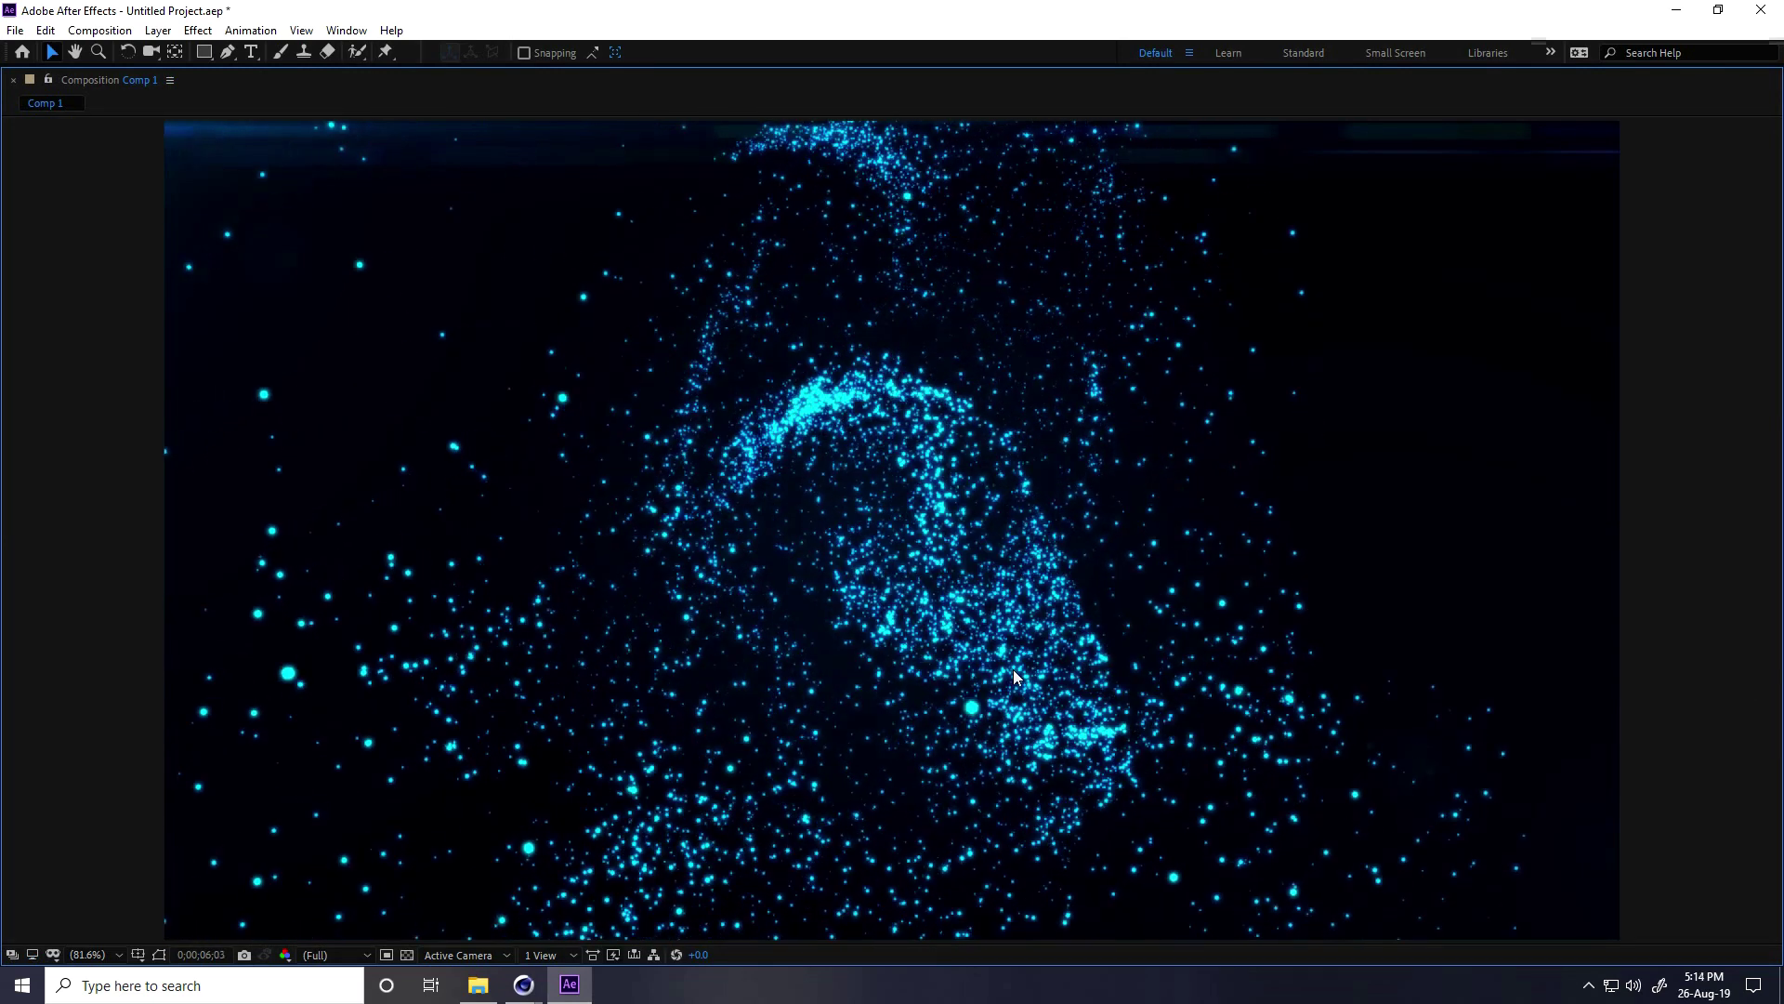